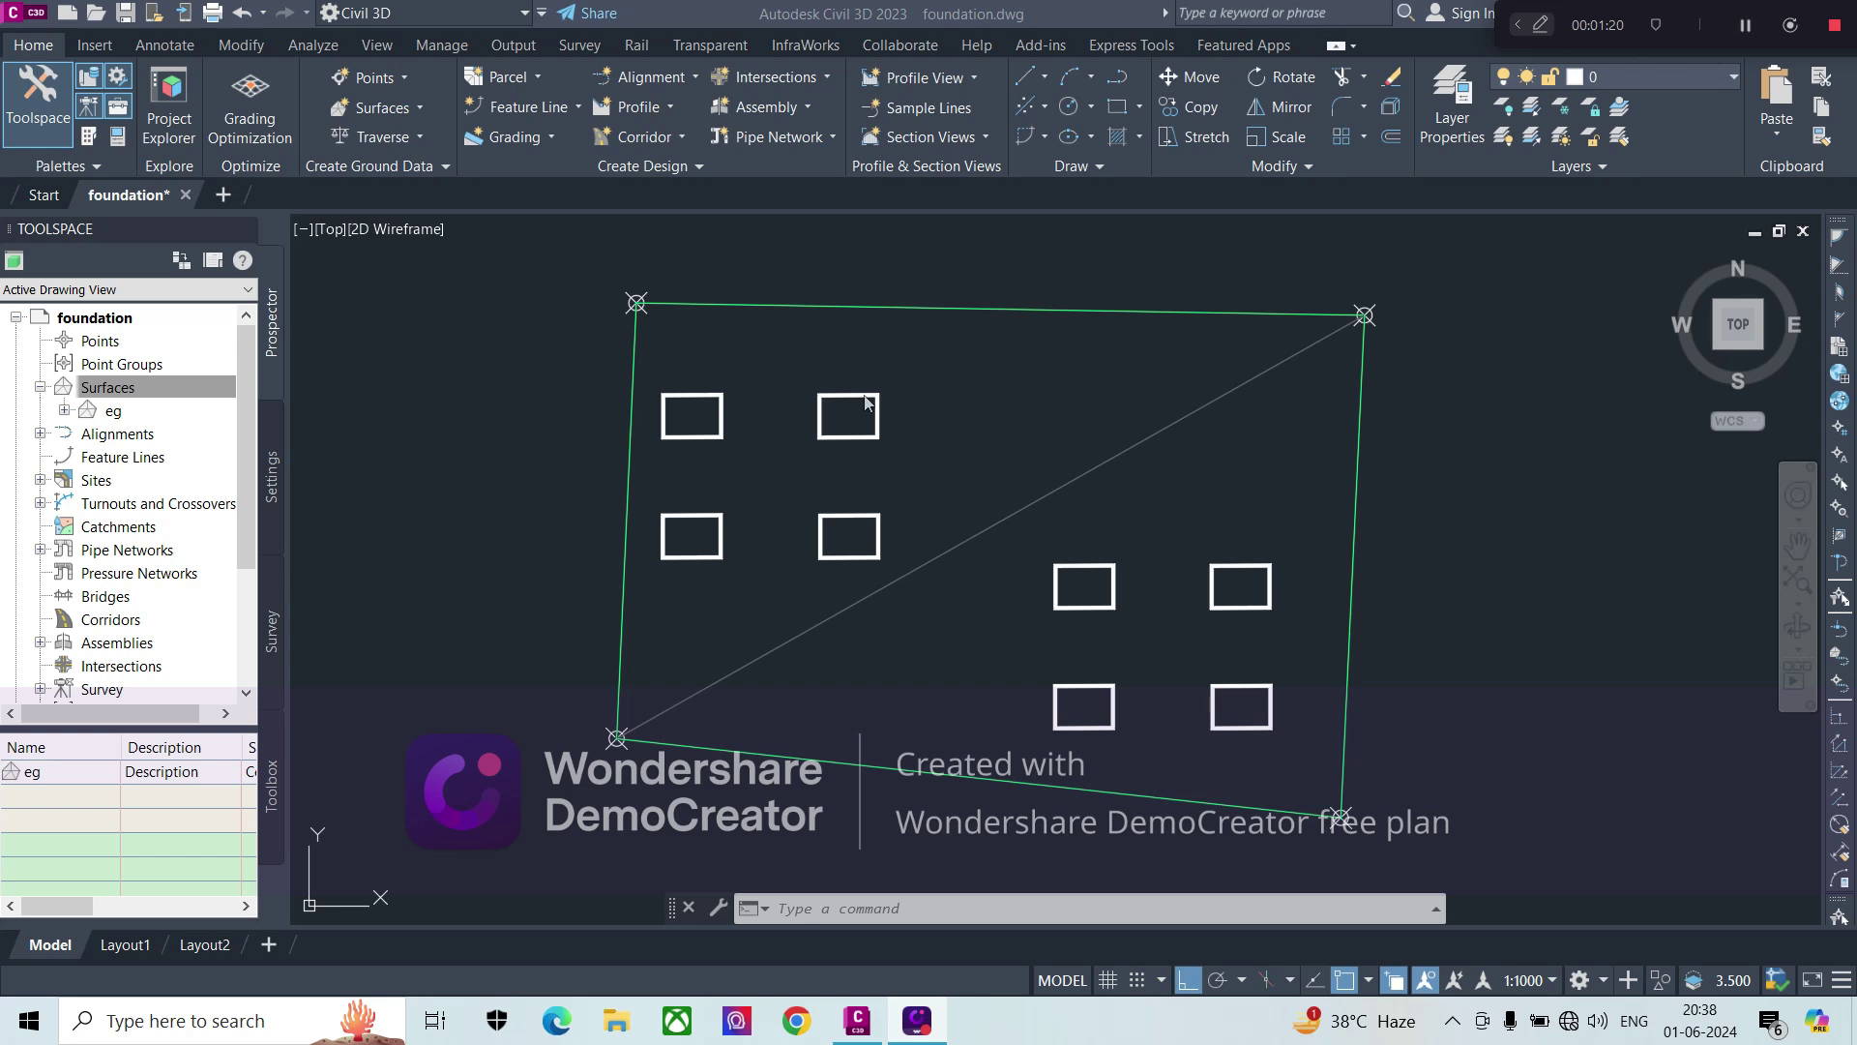
- Convert the upper-left foundation rectangle to a feature line in Site 1, assigning elevations from surface eg without intermediate grade break points
{"action": "left_click", "coordinate": [556, 114]}
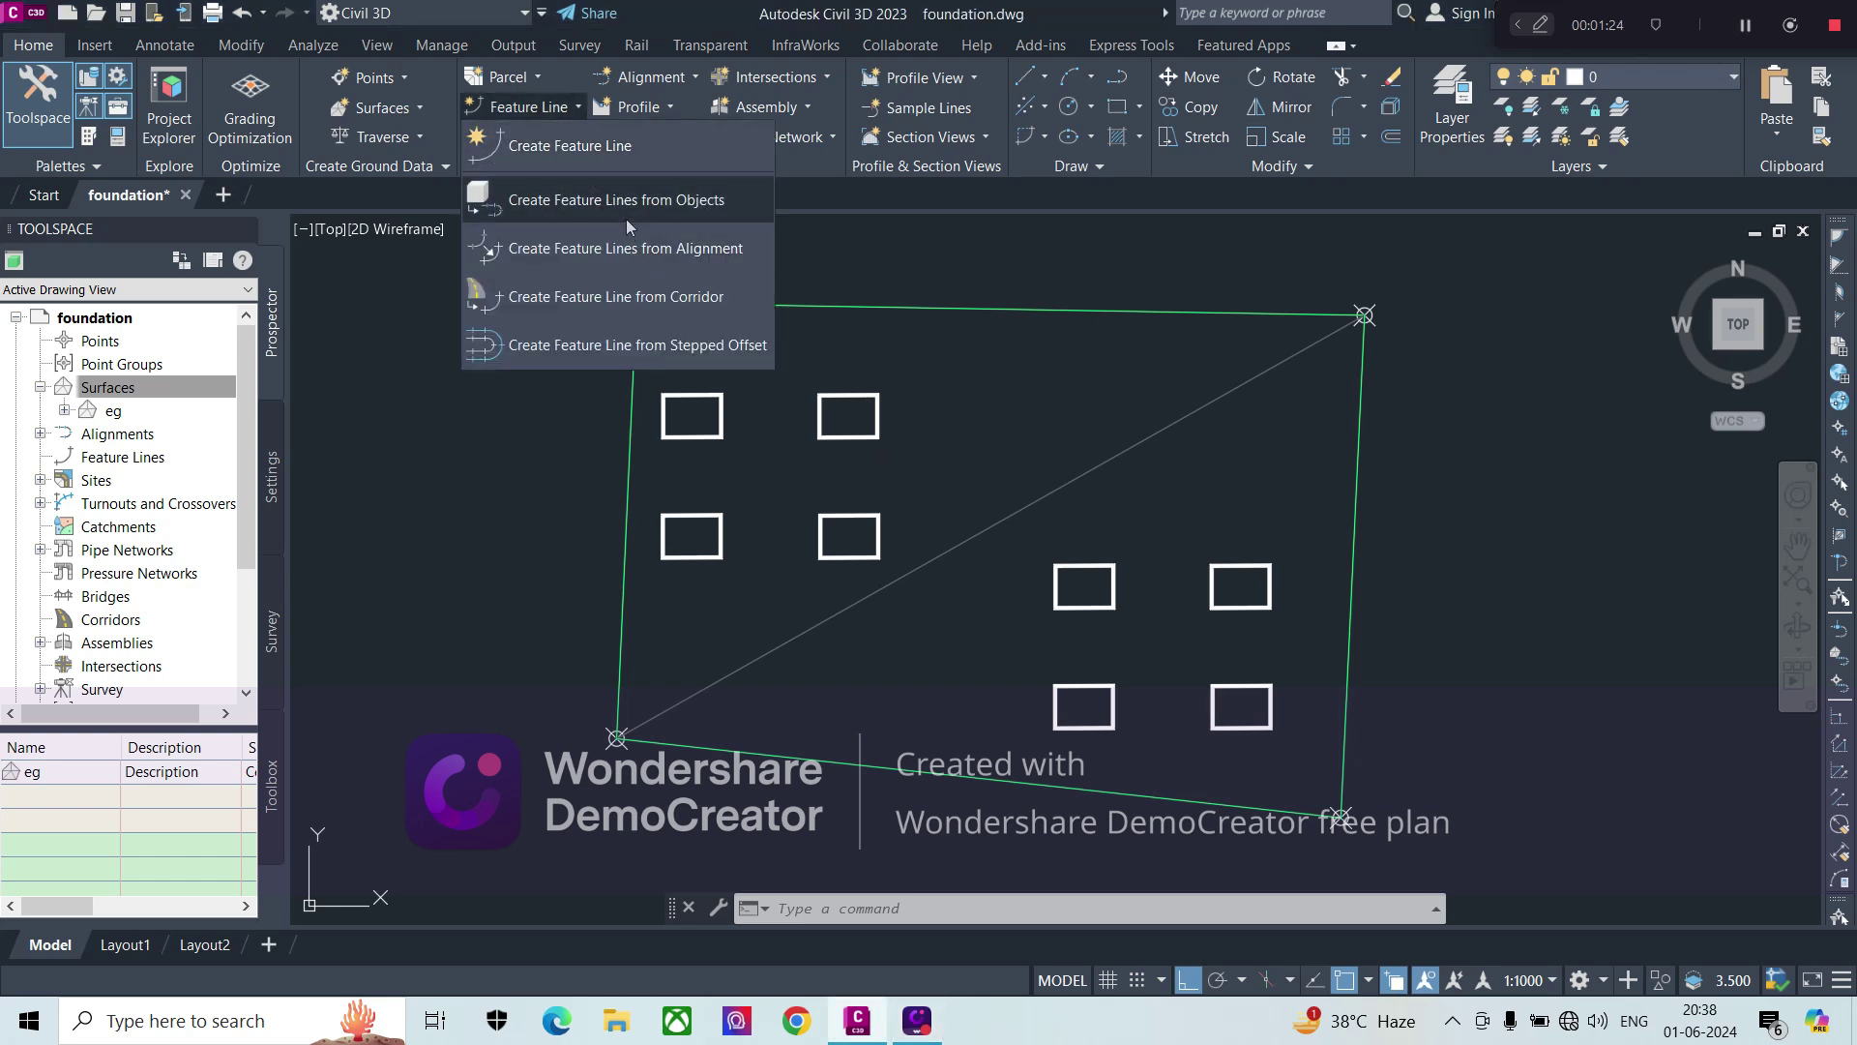
{"action": "left_click", "coordinate": [610, 200]}
{"action": "left_click", "coordinate": [723, 415]}
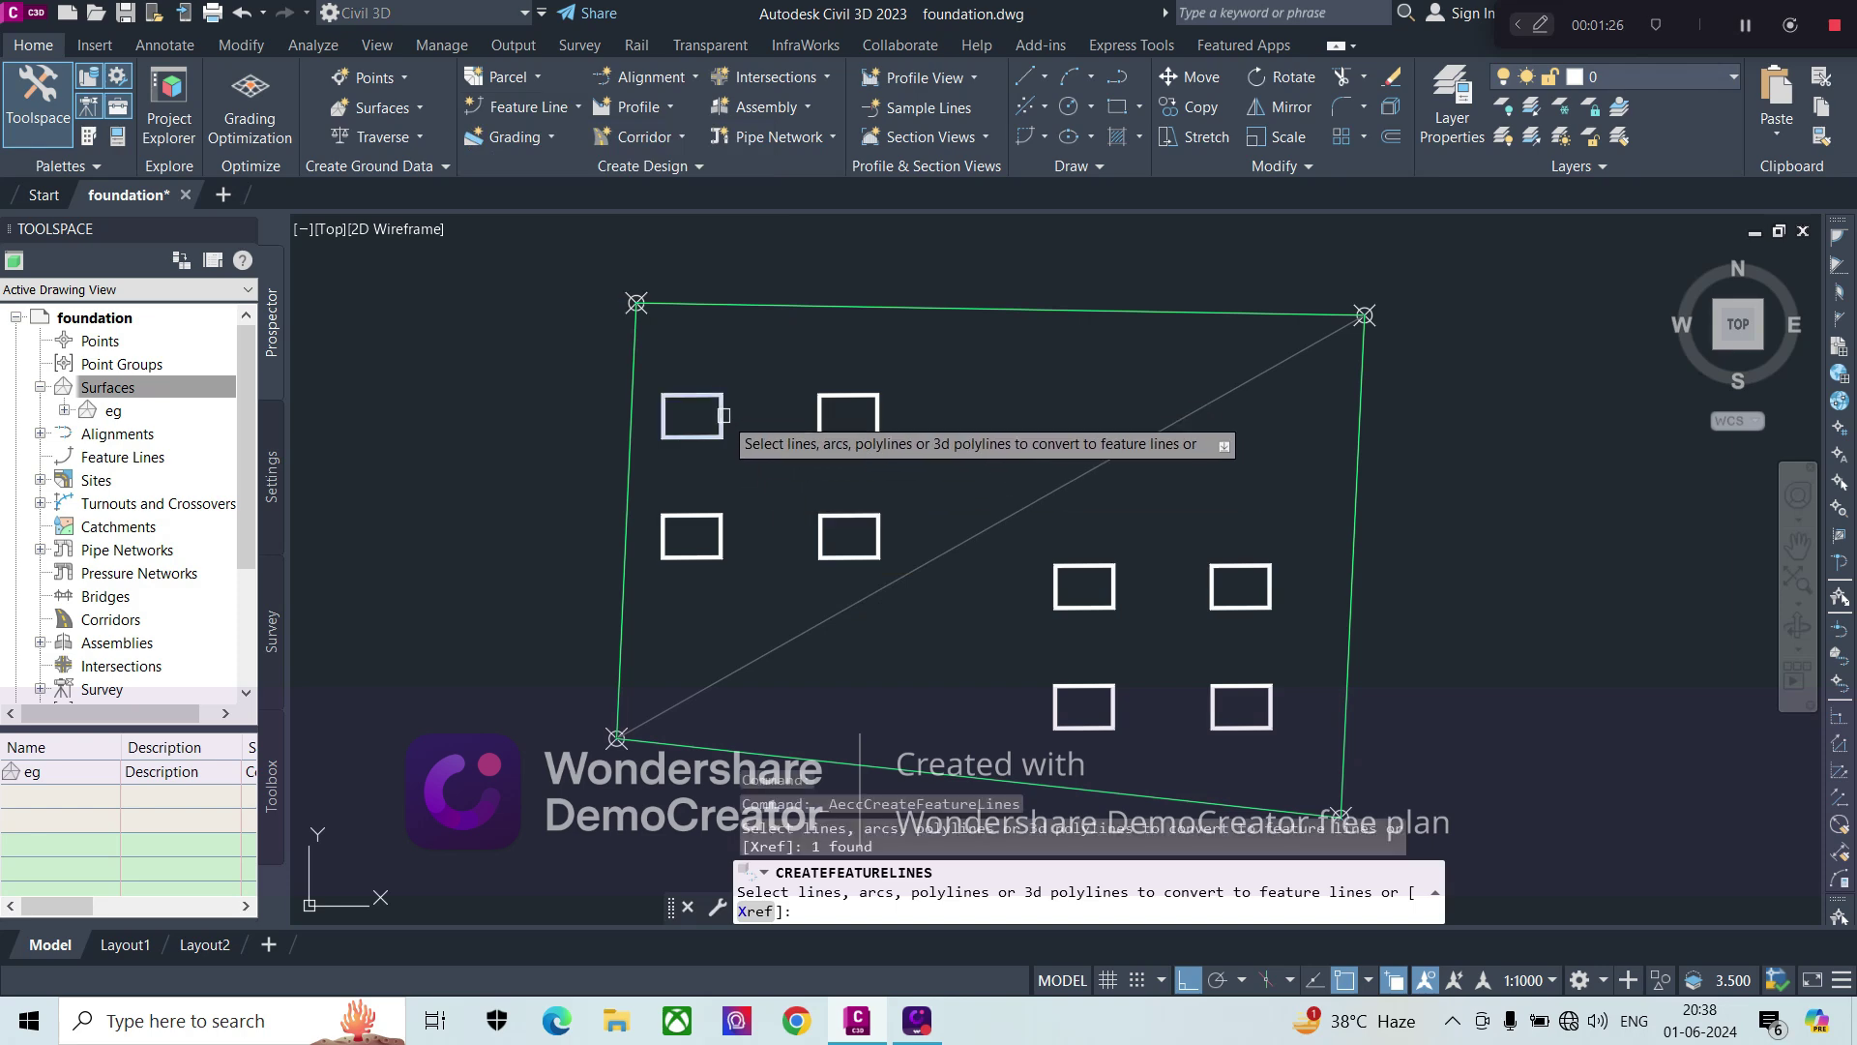
{"action": "key", "text": "Return"}
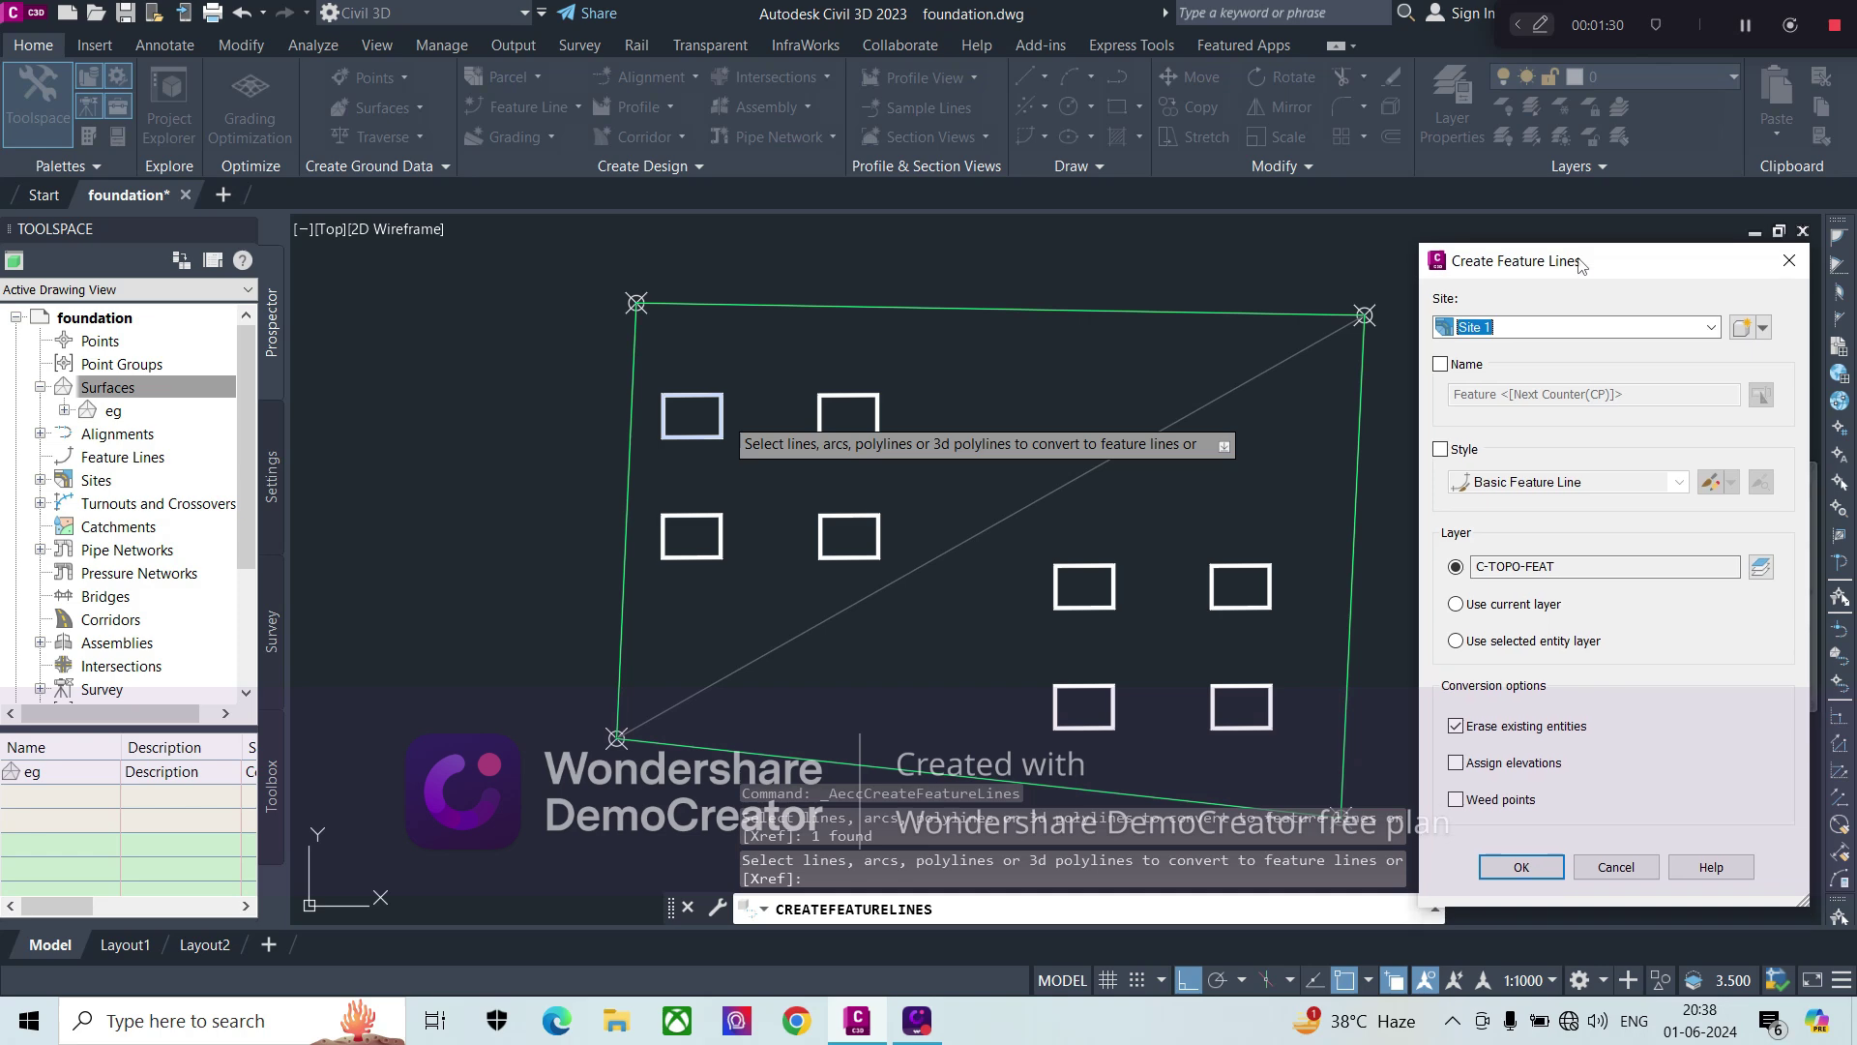
{"action": "left_click_drag", "start_coordinate": [1582, 263], "coordinate": [1564, 257]}
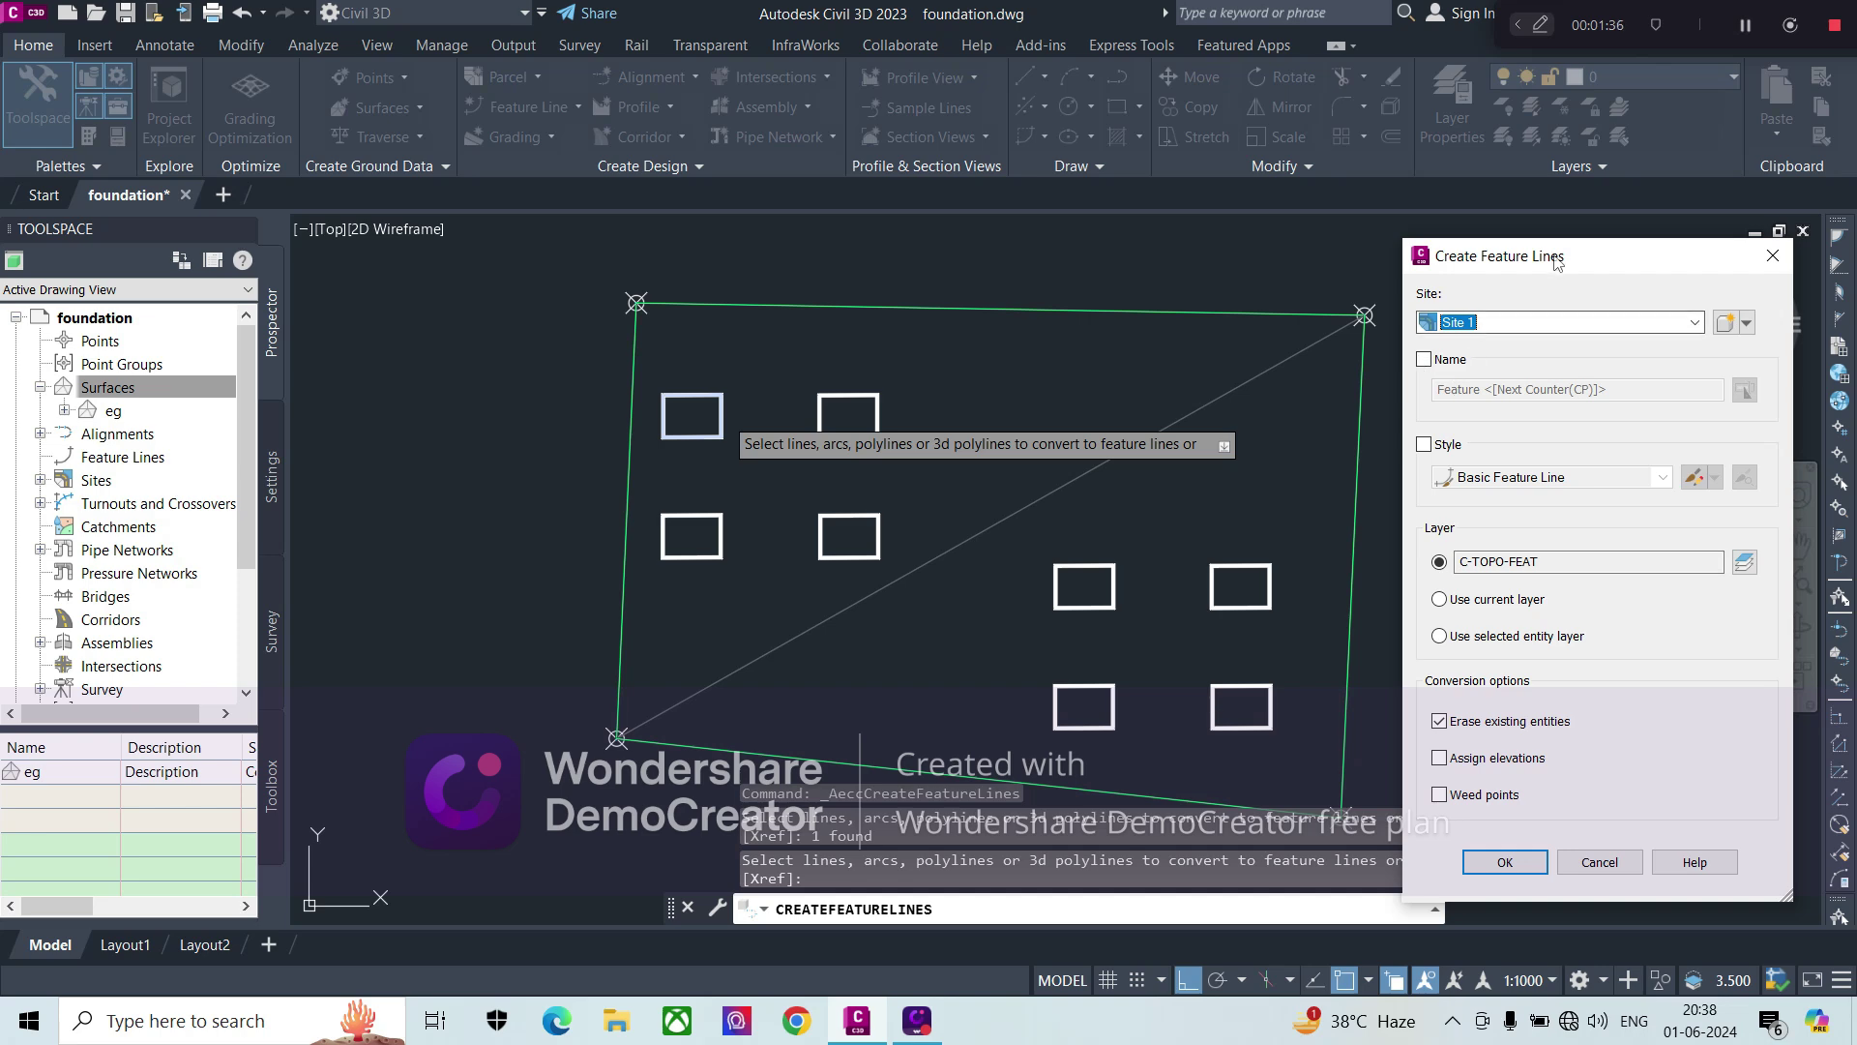
{"action": "left_click_drag", "start_coordinate": [1584, 268], "coordinate": [1577, 194]}
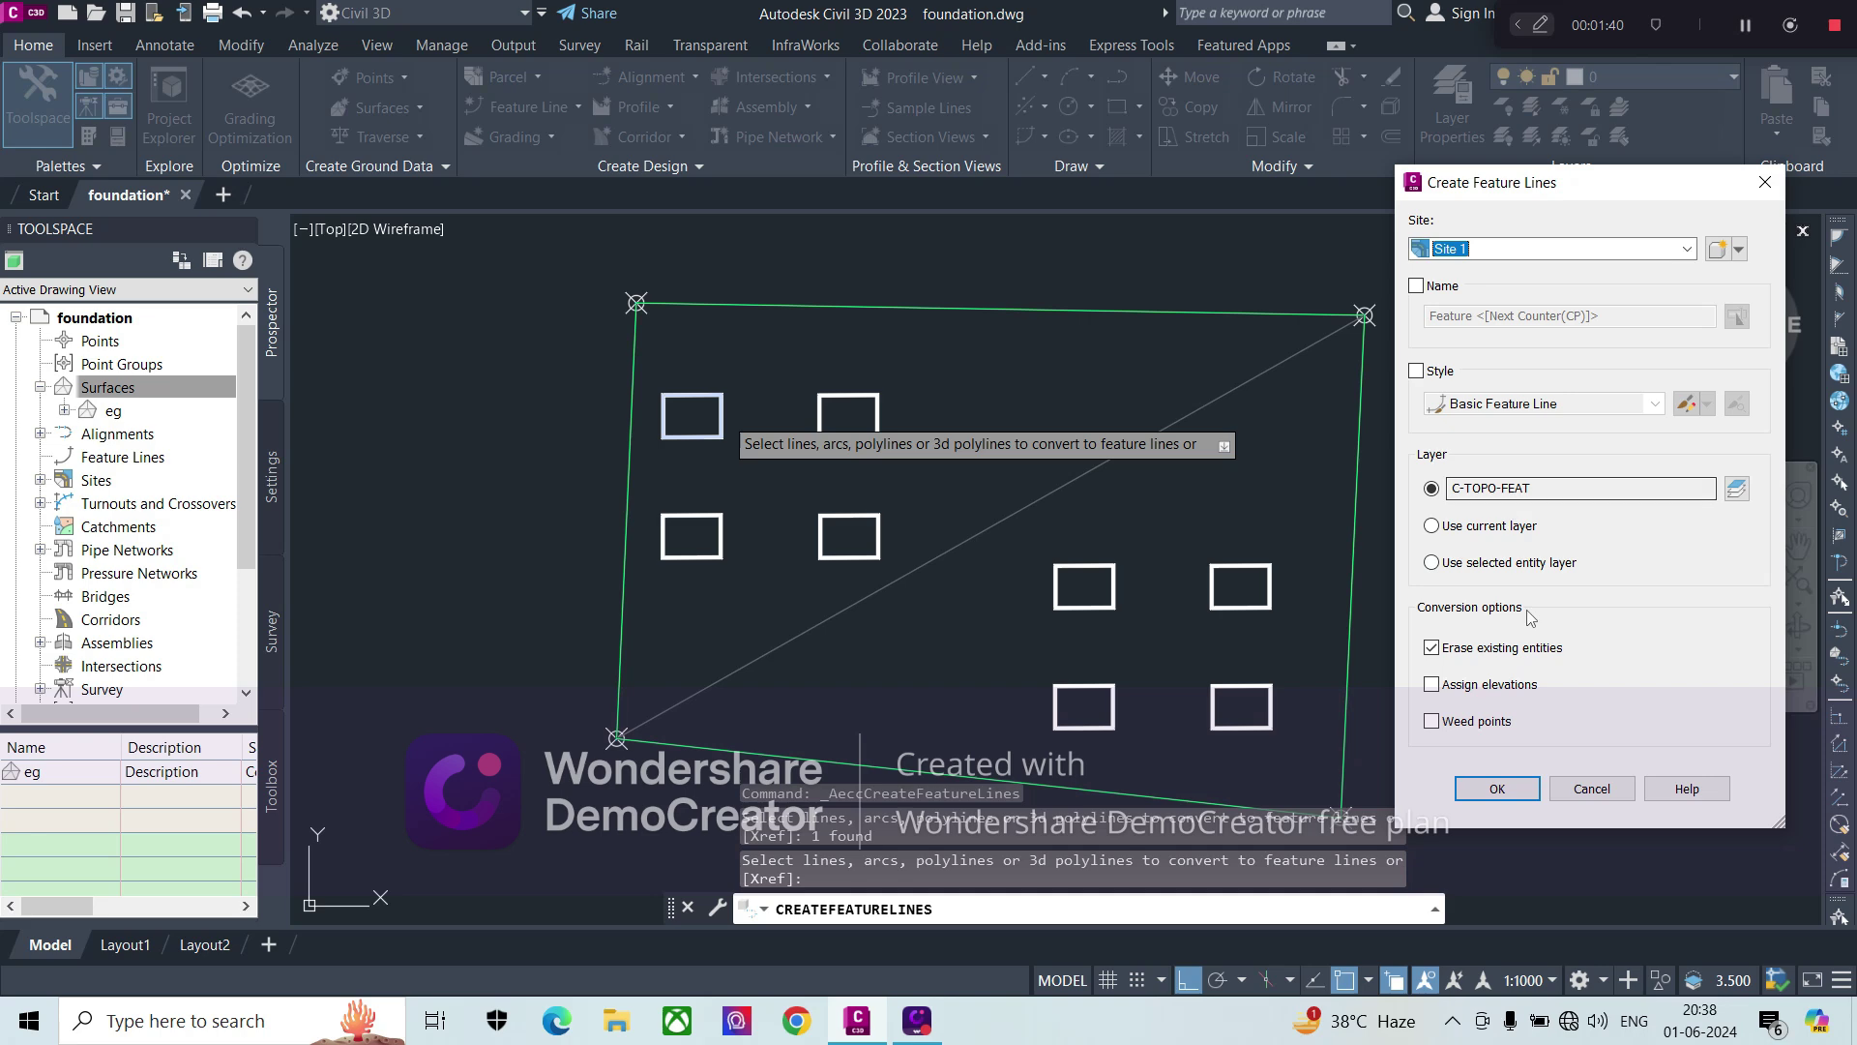
{"action": "left_click", "coordinate": [1432, 684]}
{"action": "left_click", "coordinate": [1498, 789]}
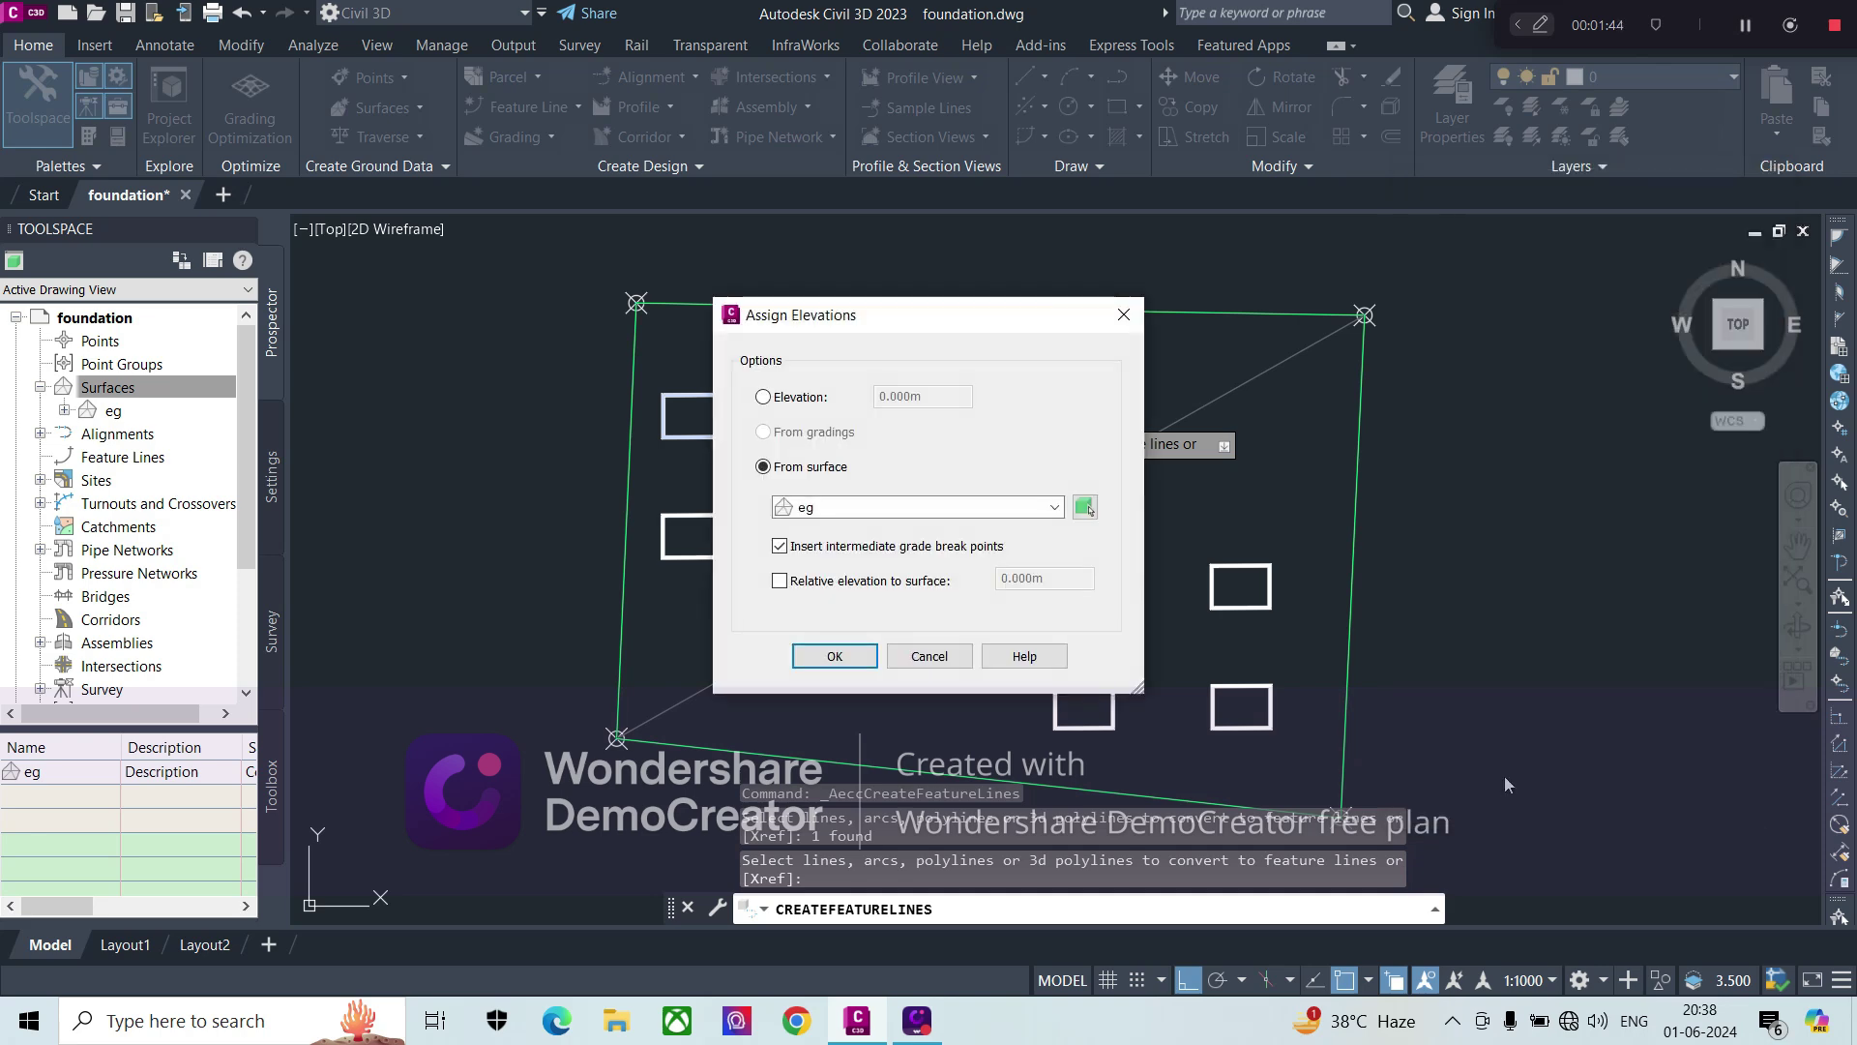
{"action": "left_click", "coordinate": [779, 547]}
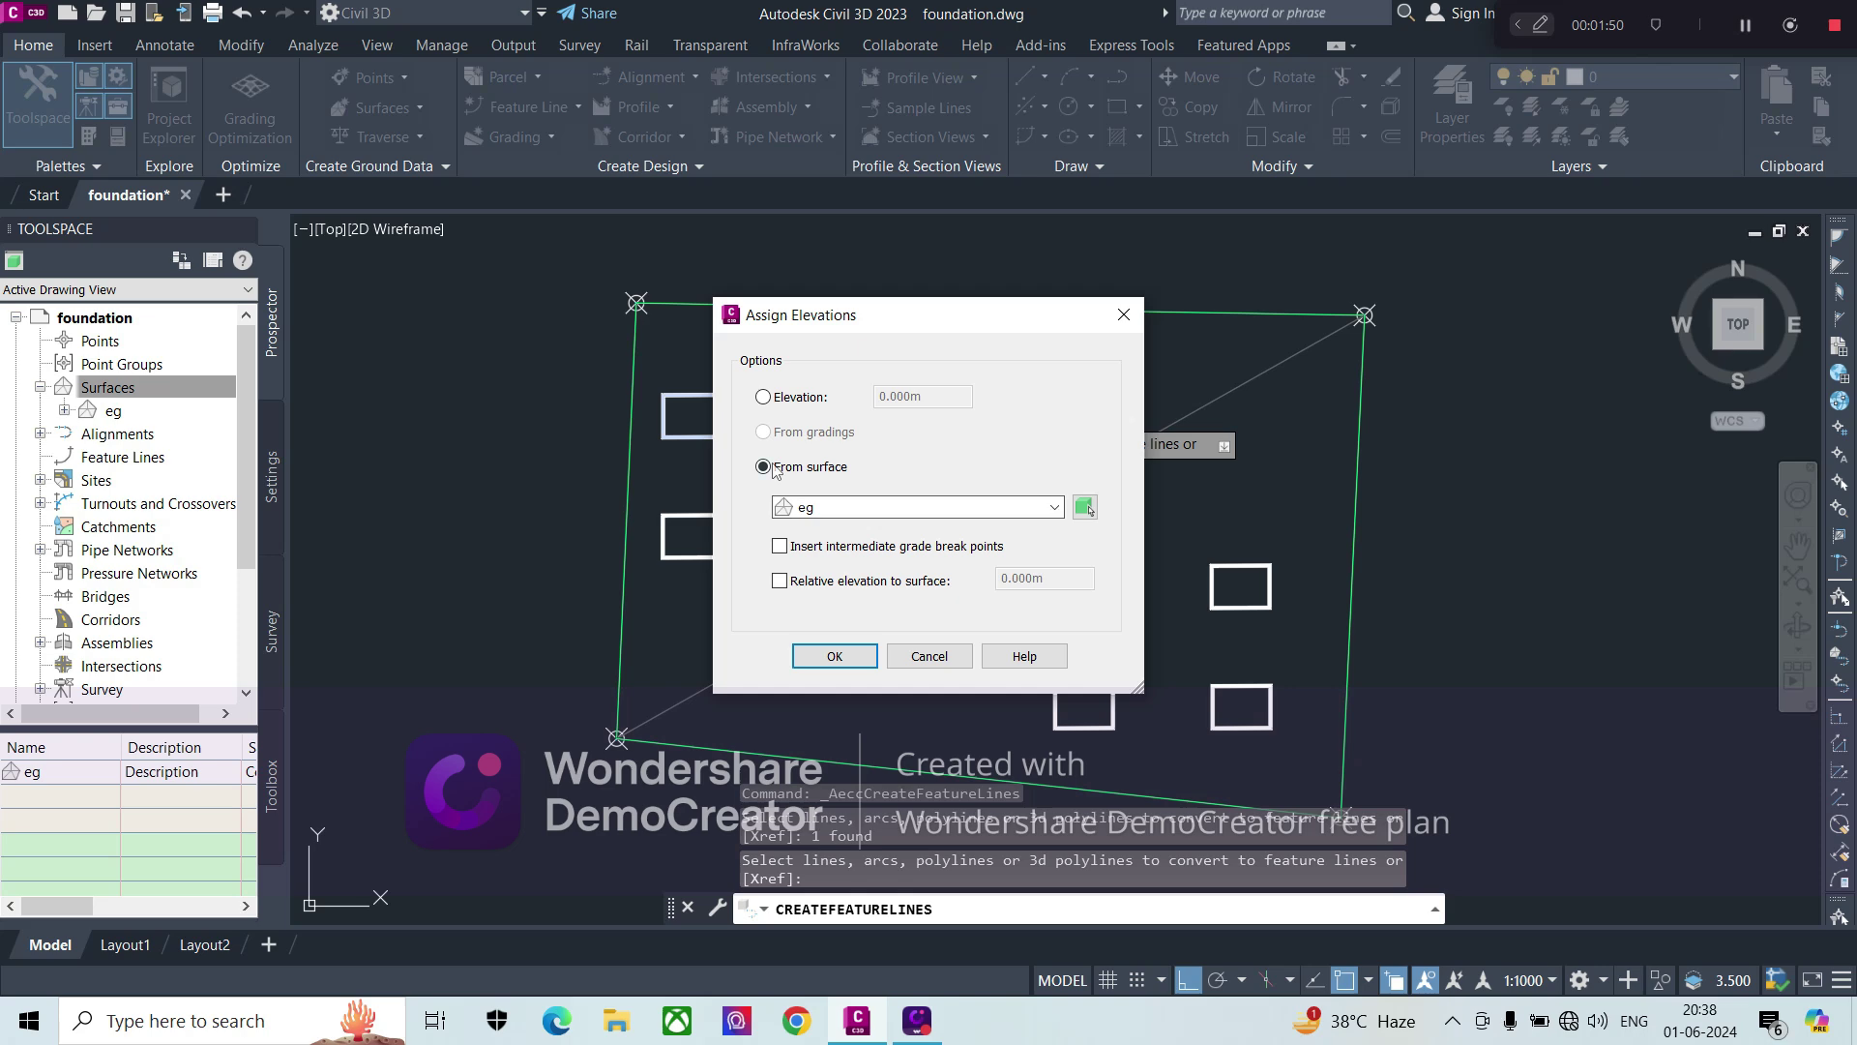
{"action": "left_click", "coordinate": [834, 658]}
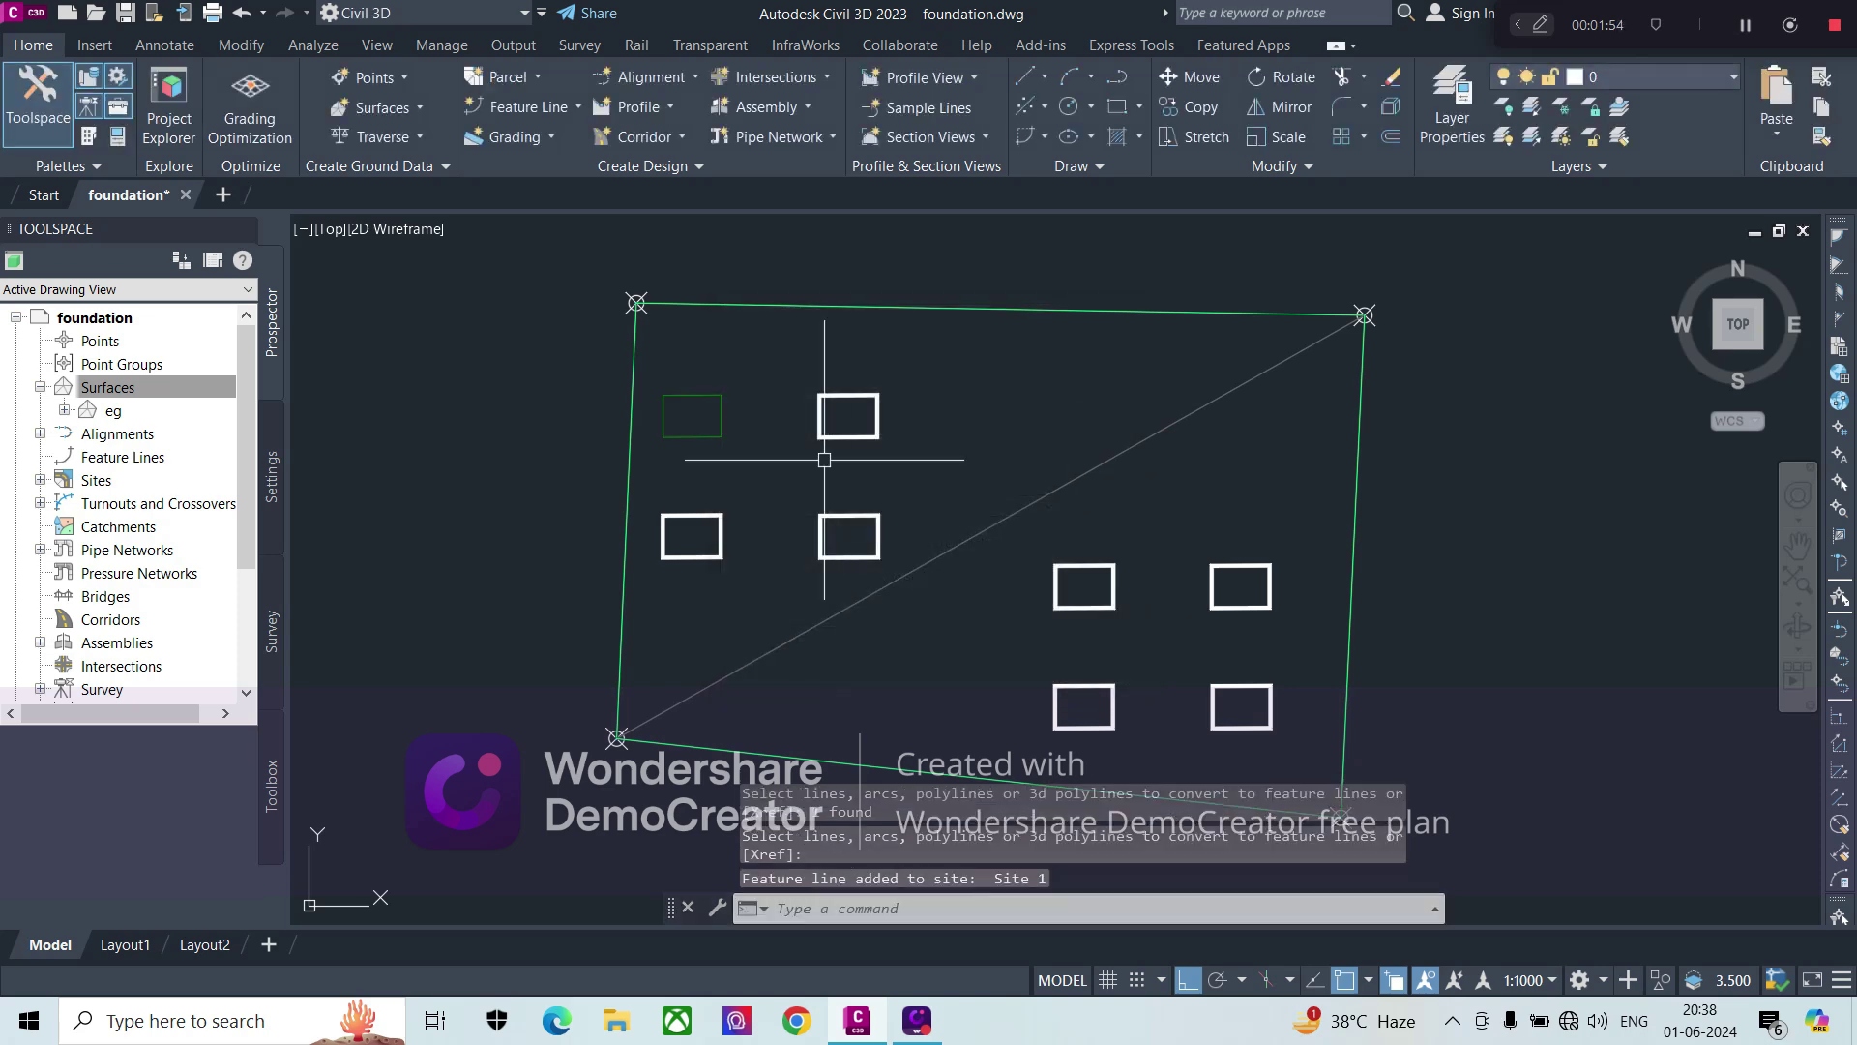
- Convert the second rectangle in the upper row of the left group to a feature line with elevations from surface eg
{"action": "left_click", "coordinate": [555, 108]}
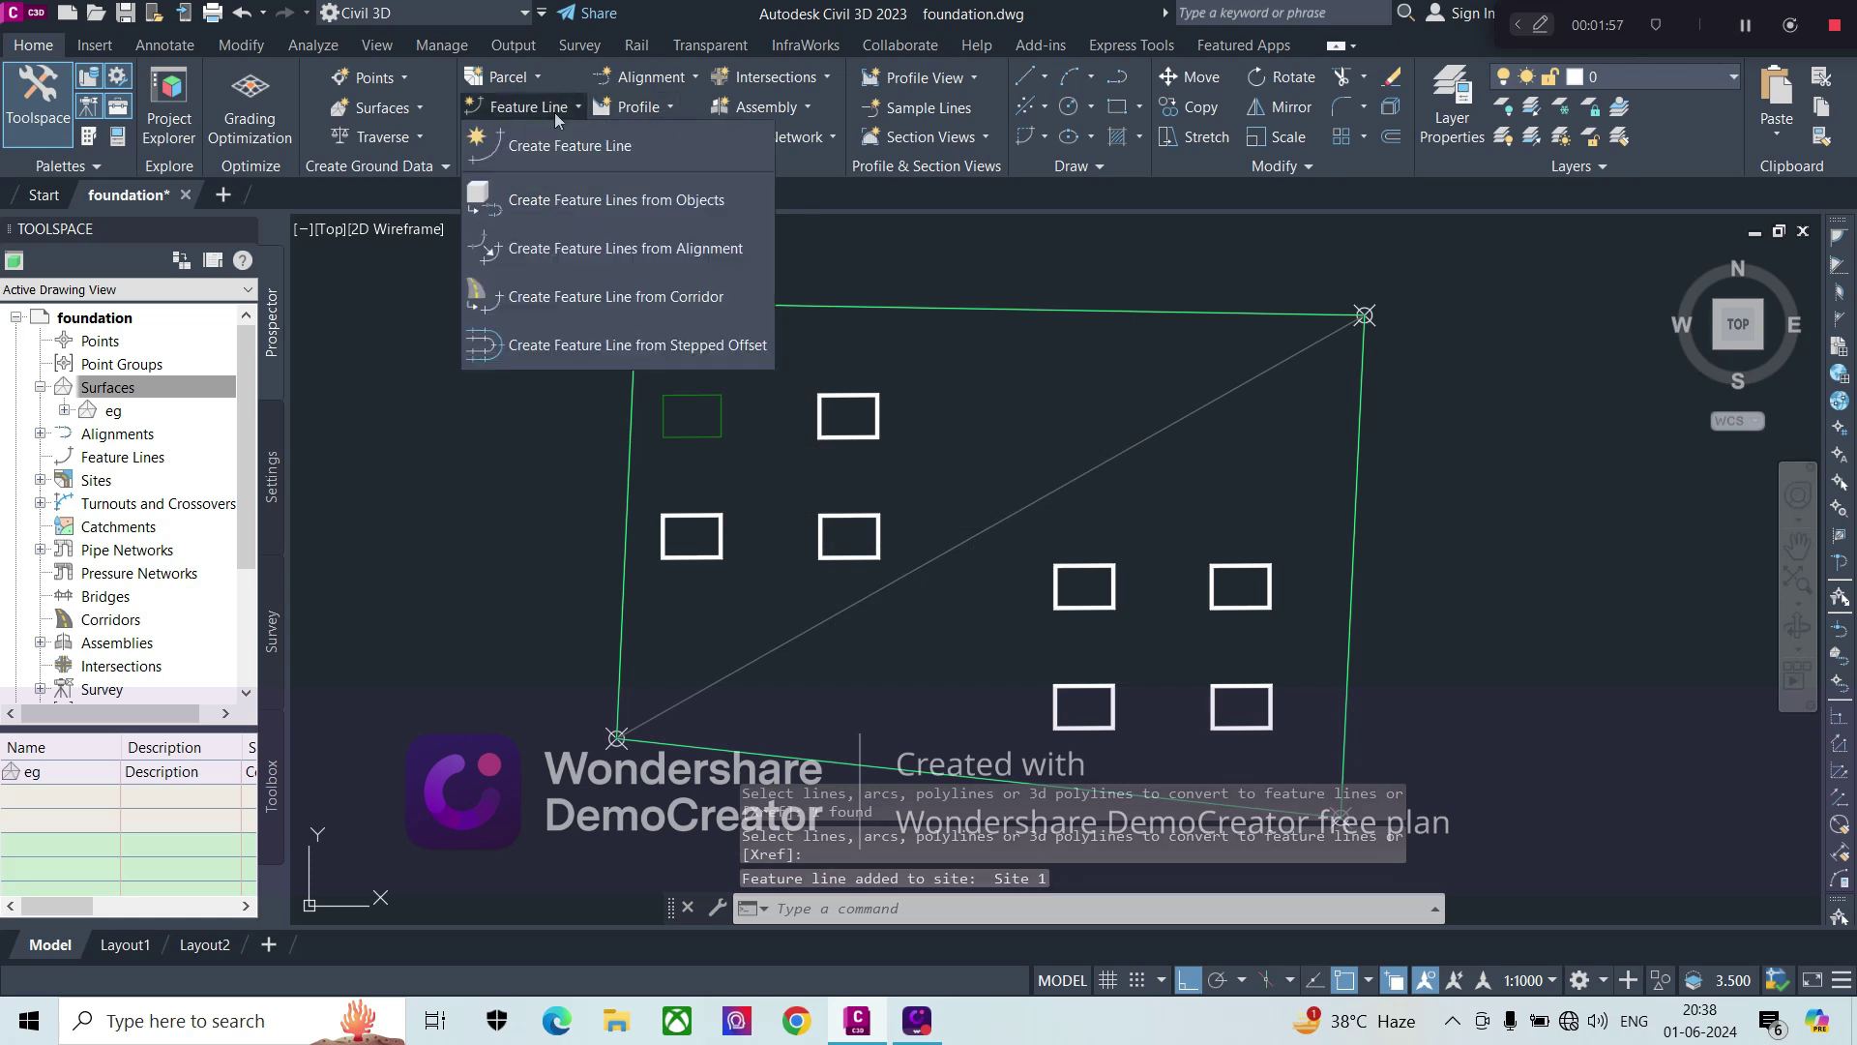
{"action": "left_click", "coordinate": [613, 200]}
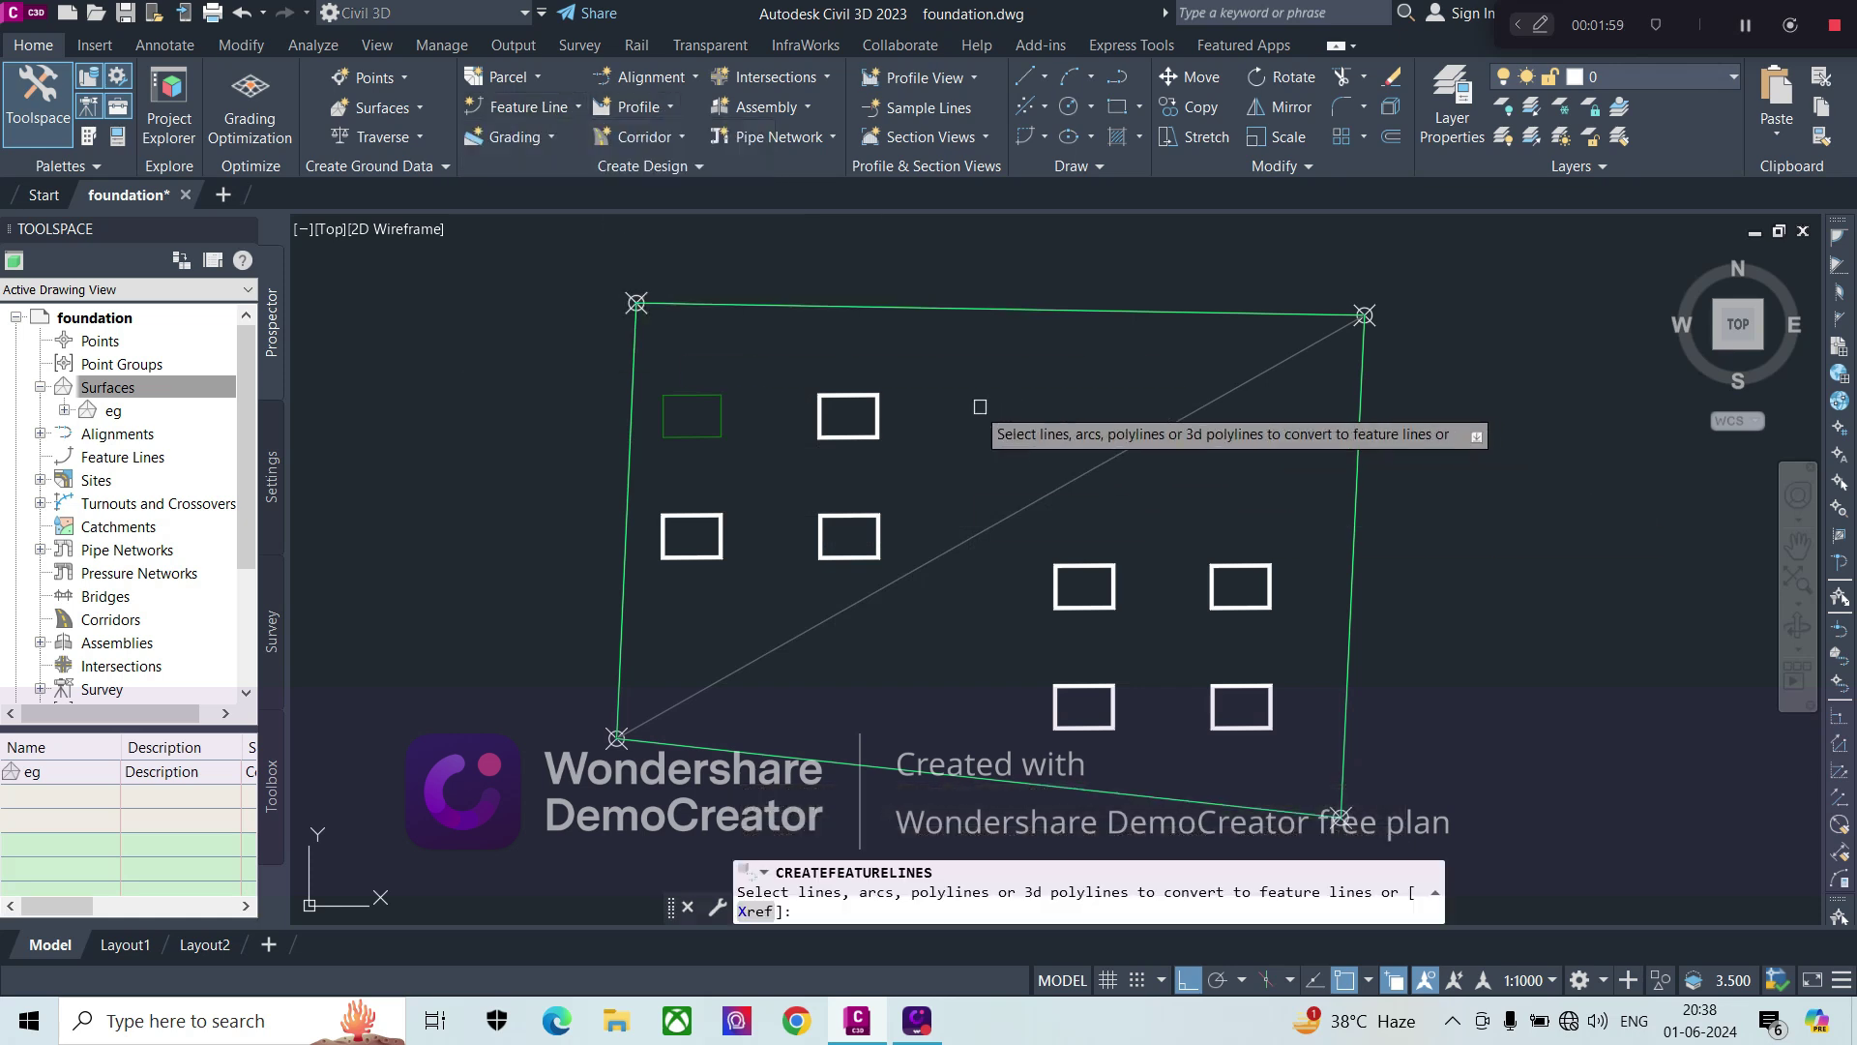
{"action": "left_click", "coordinate": [877, 420]}
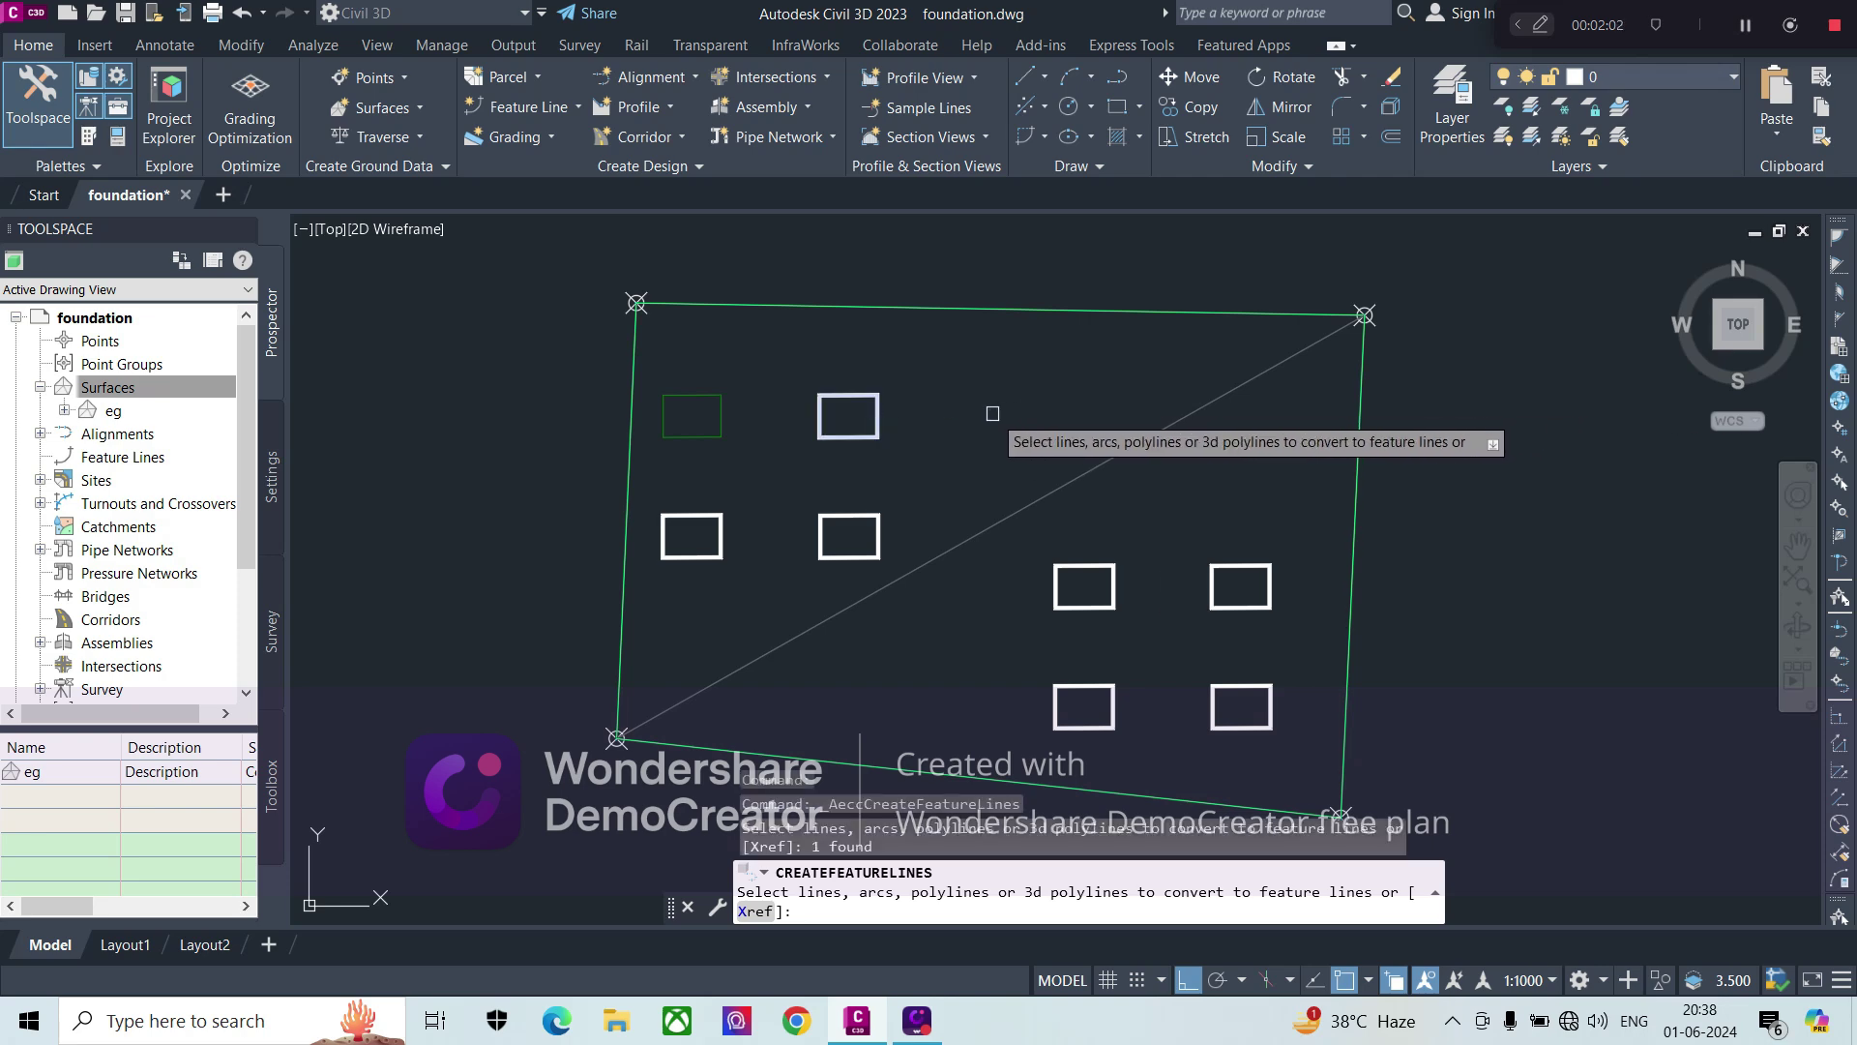
{"action": "key", "text": "Return"}
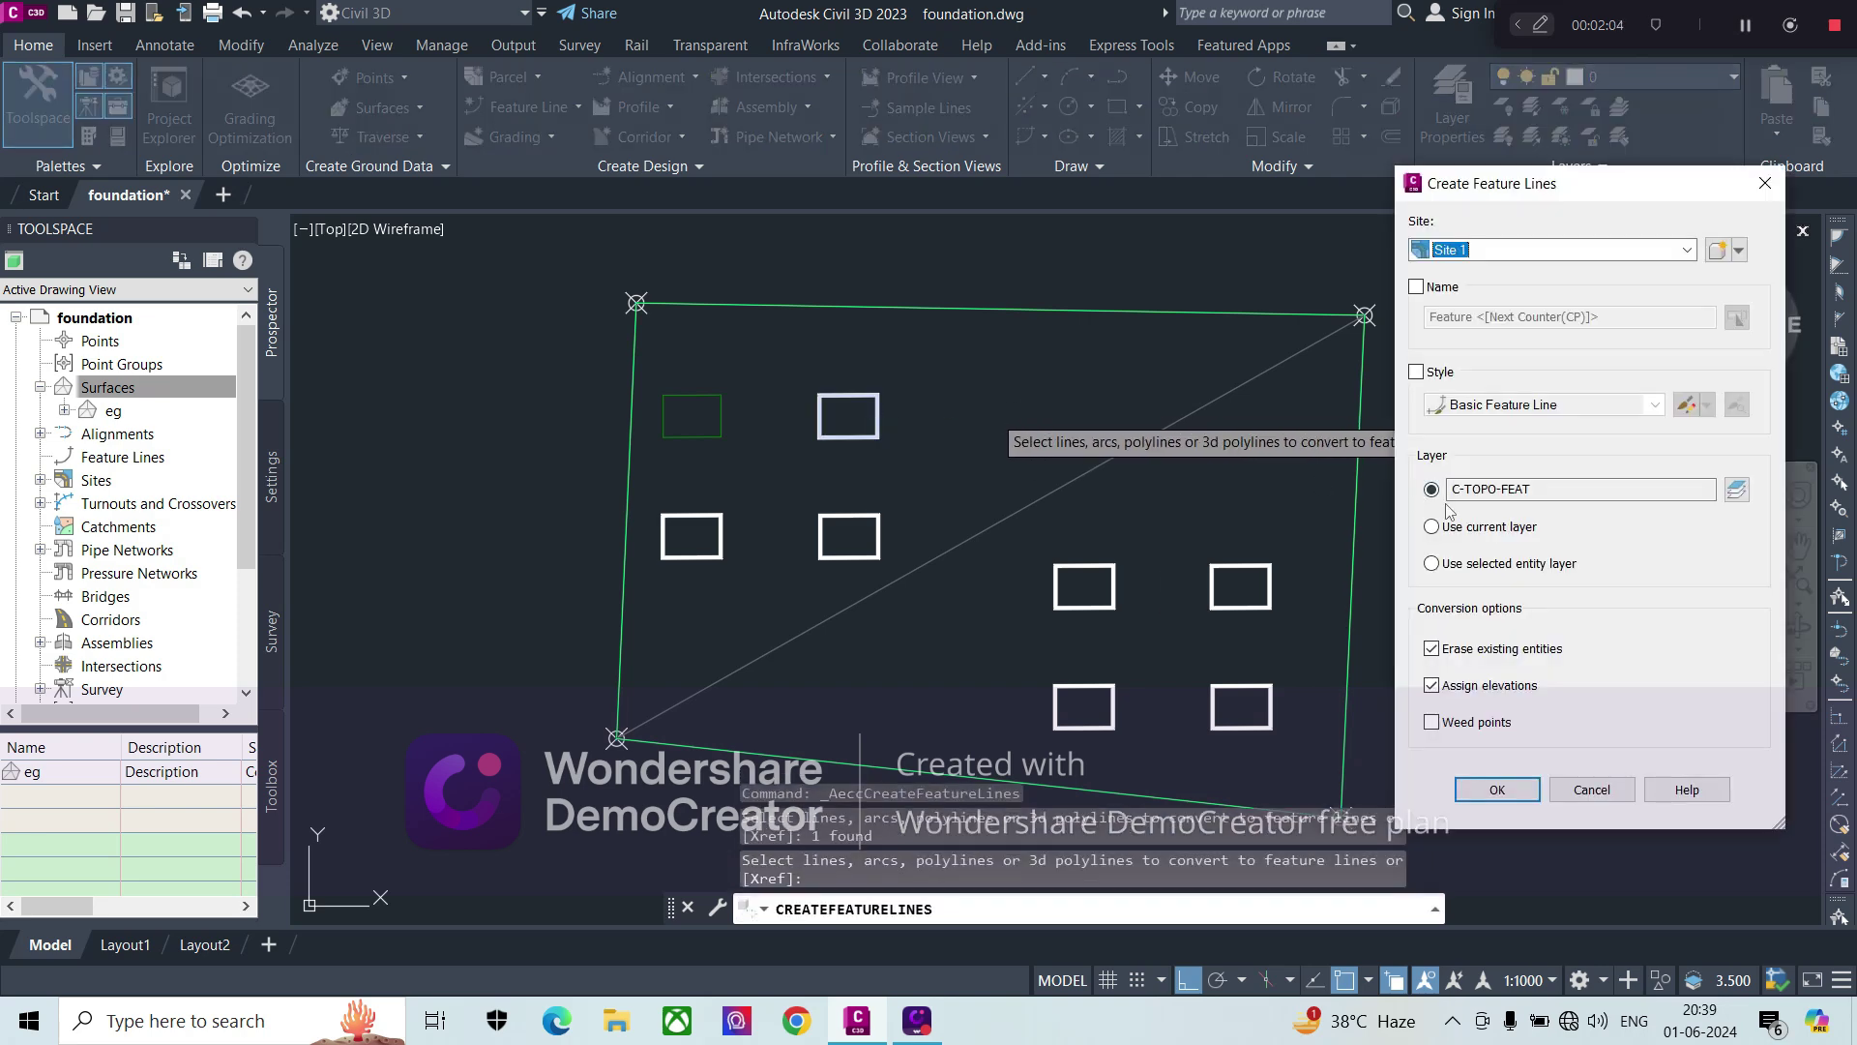
{"action": "left_click", "coordinate": [1497, 790]}
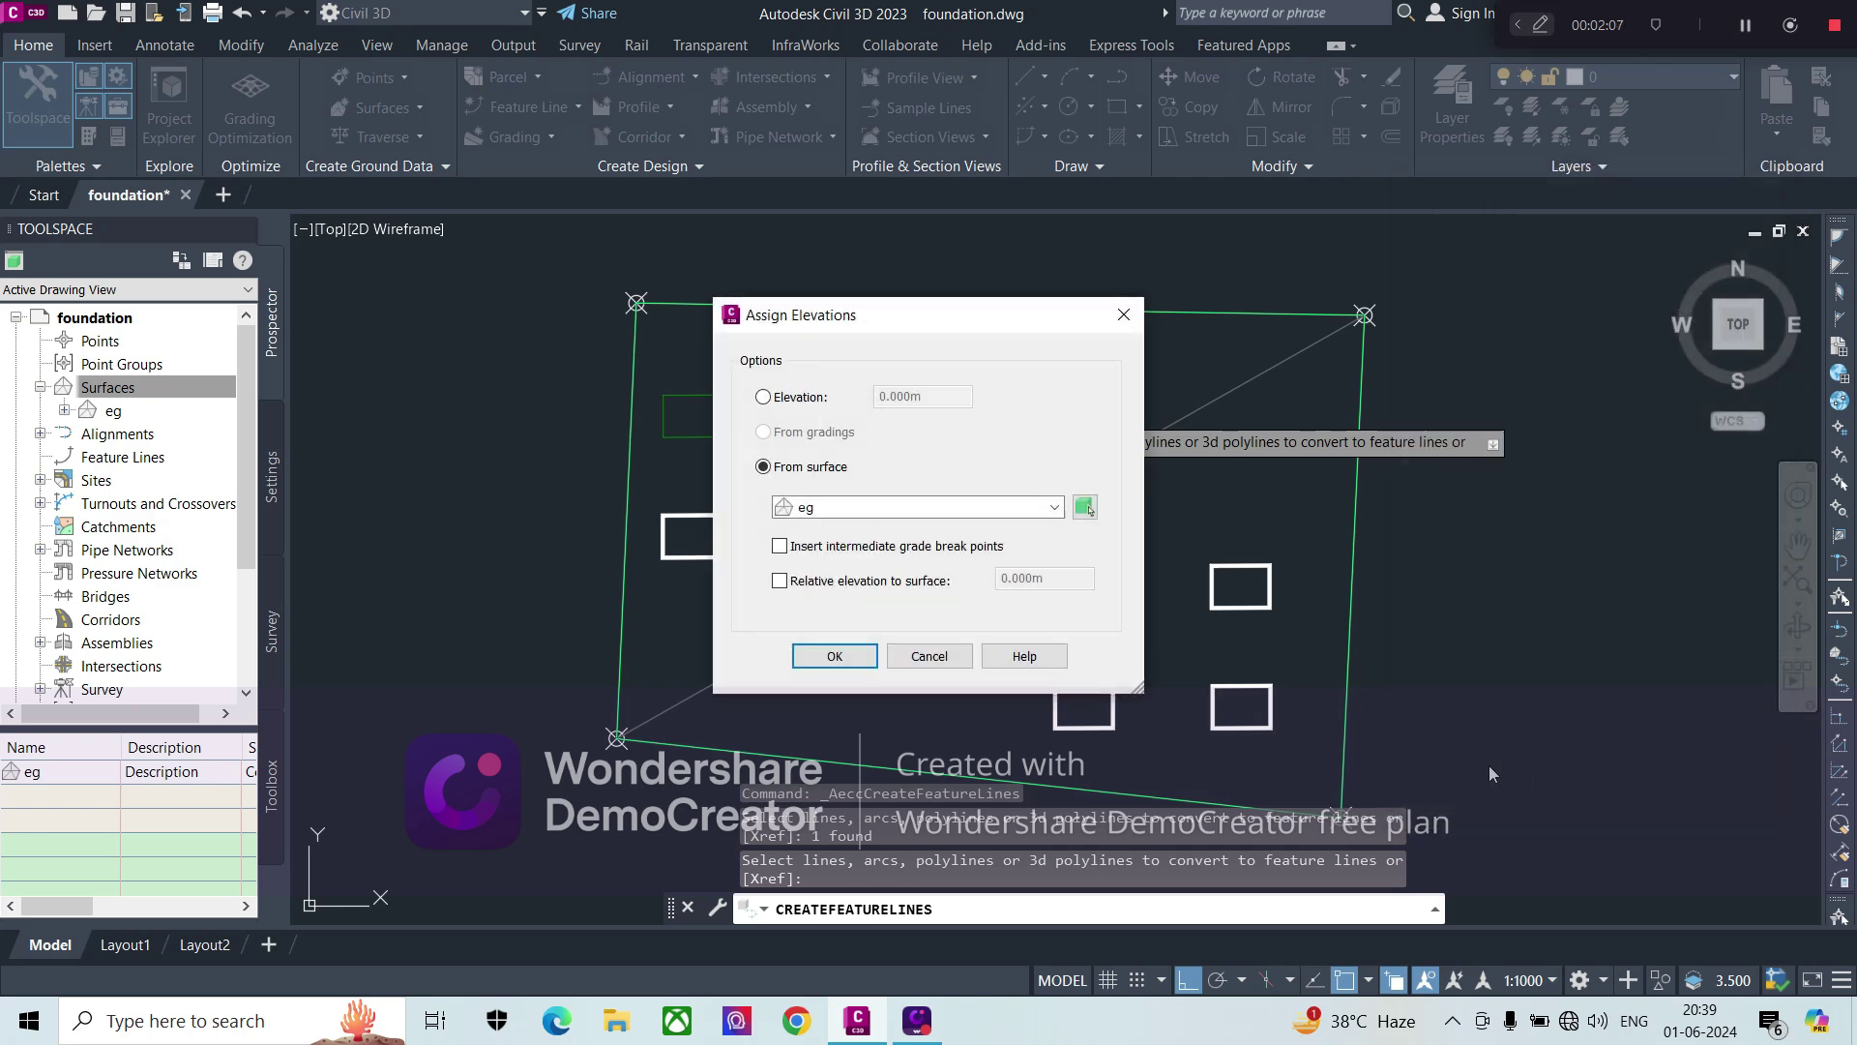
{"action": "left_click", "coordinate": [853, 662]}
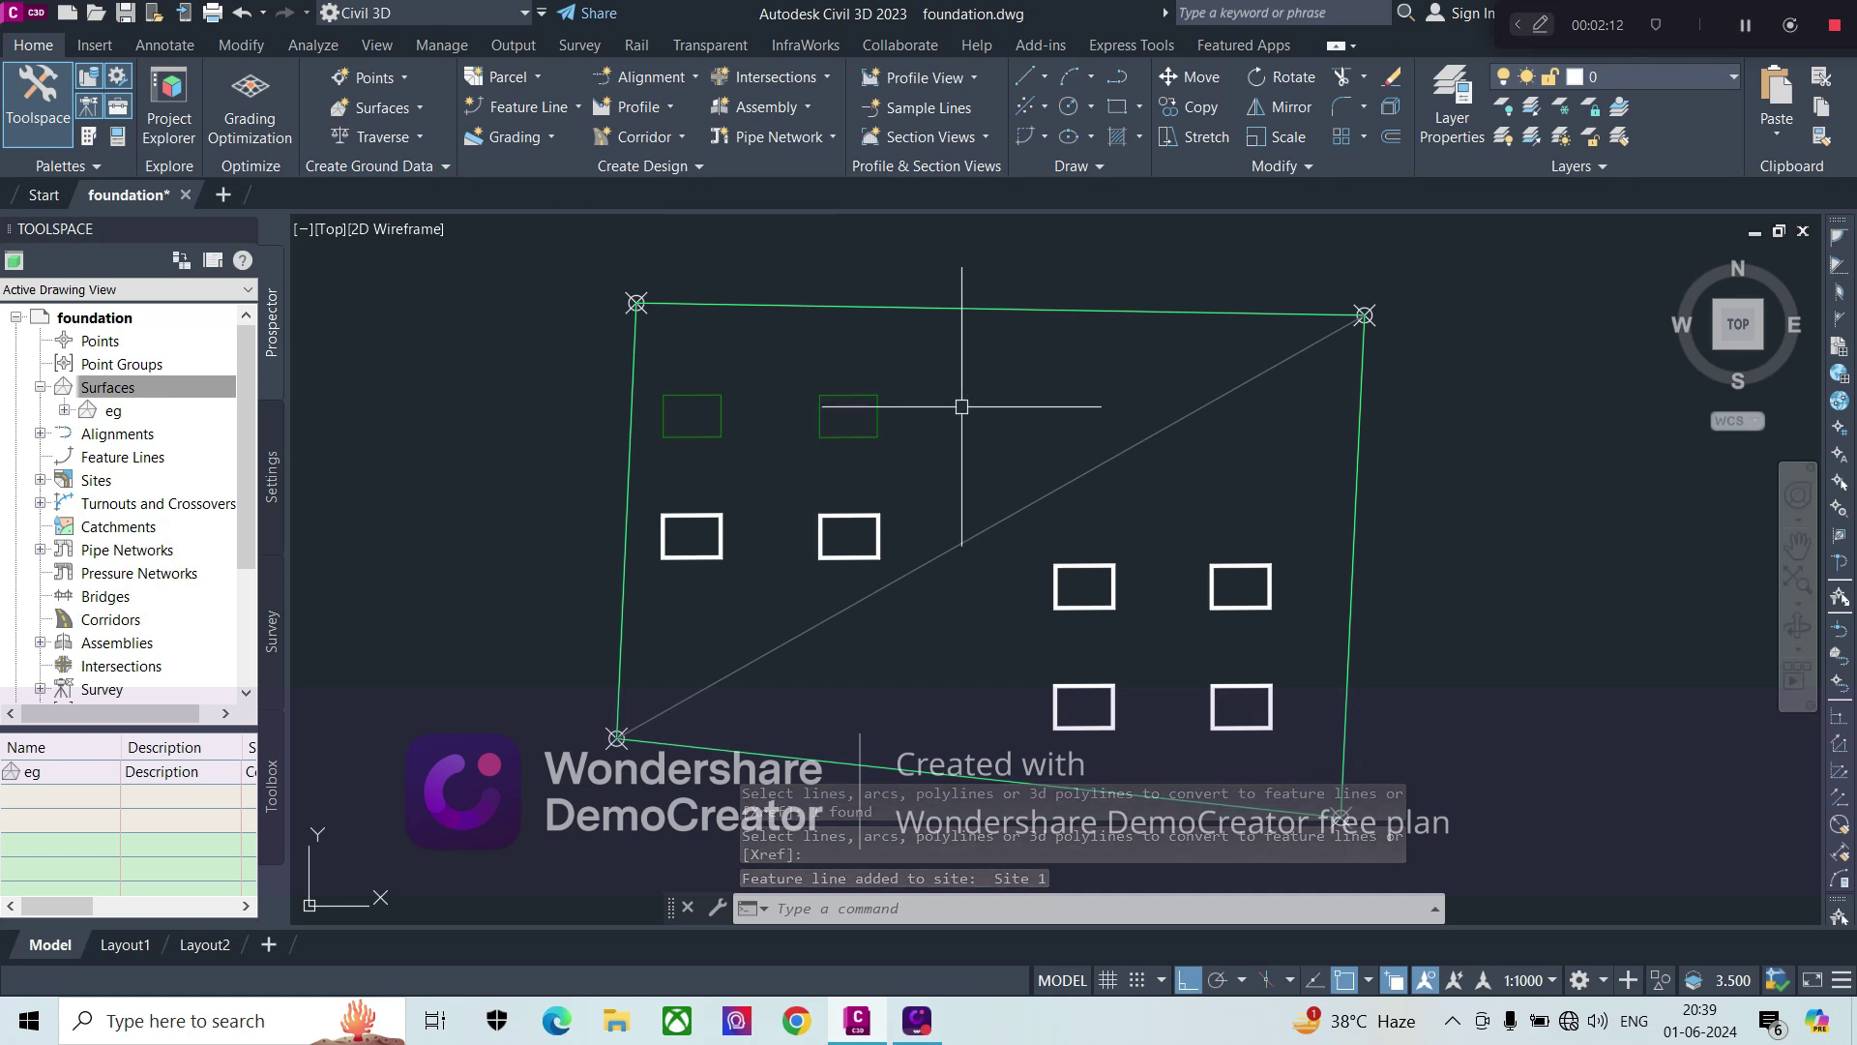
- Convert the two lower rectangles of the left group together to feature lines with elevations from surface eg
{"action": "left_click", "coordinate": [567, 113]}
{"action": "left_click", "coordinate": [617, 203]}
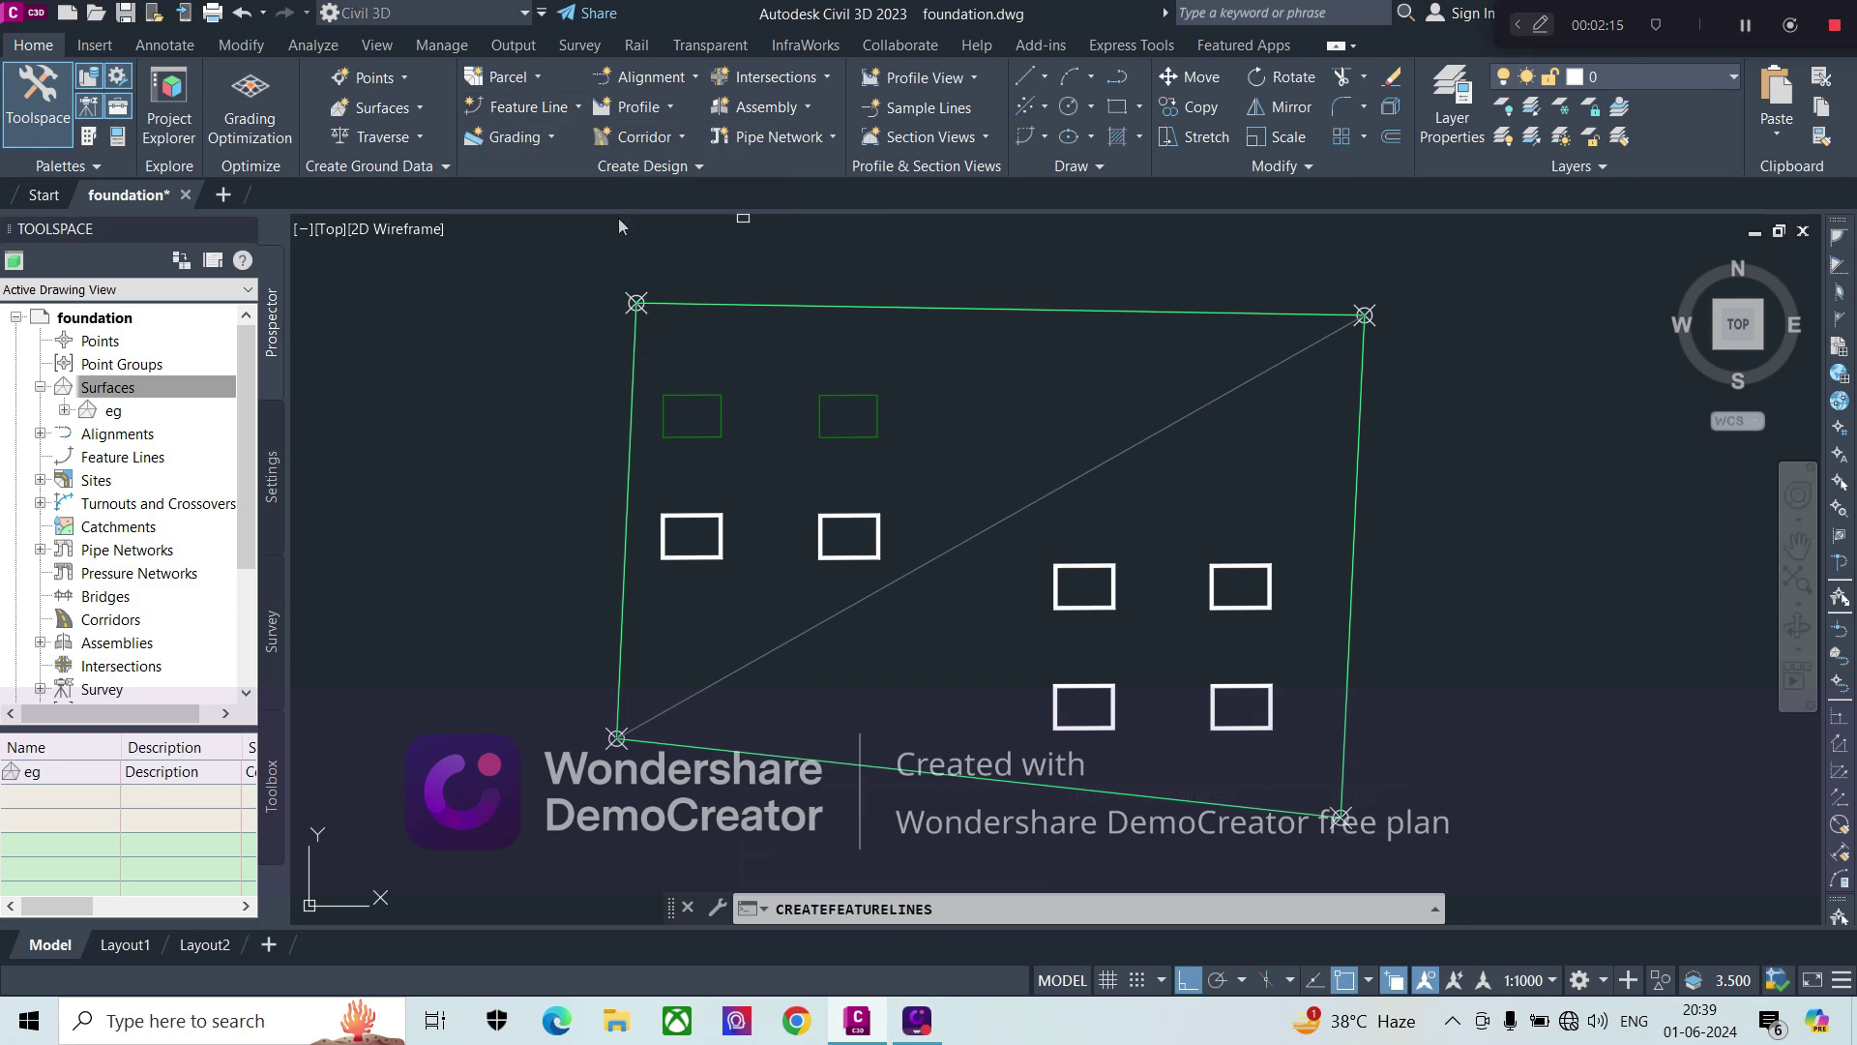
{"action": "left_click", "coordinate": [906, 490]}
{"action": "left_click", "coordinate": [701, 551]}
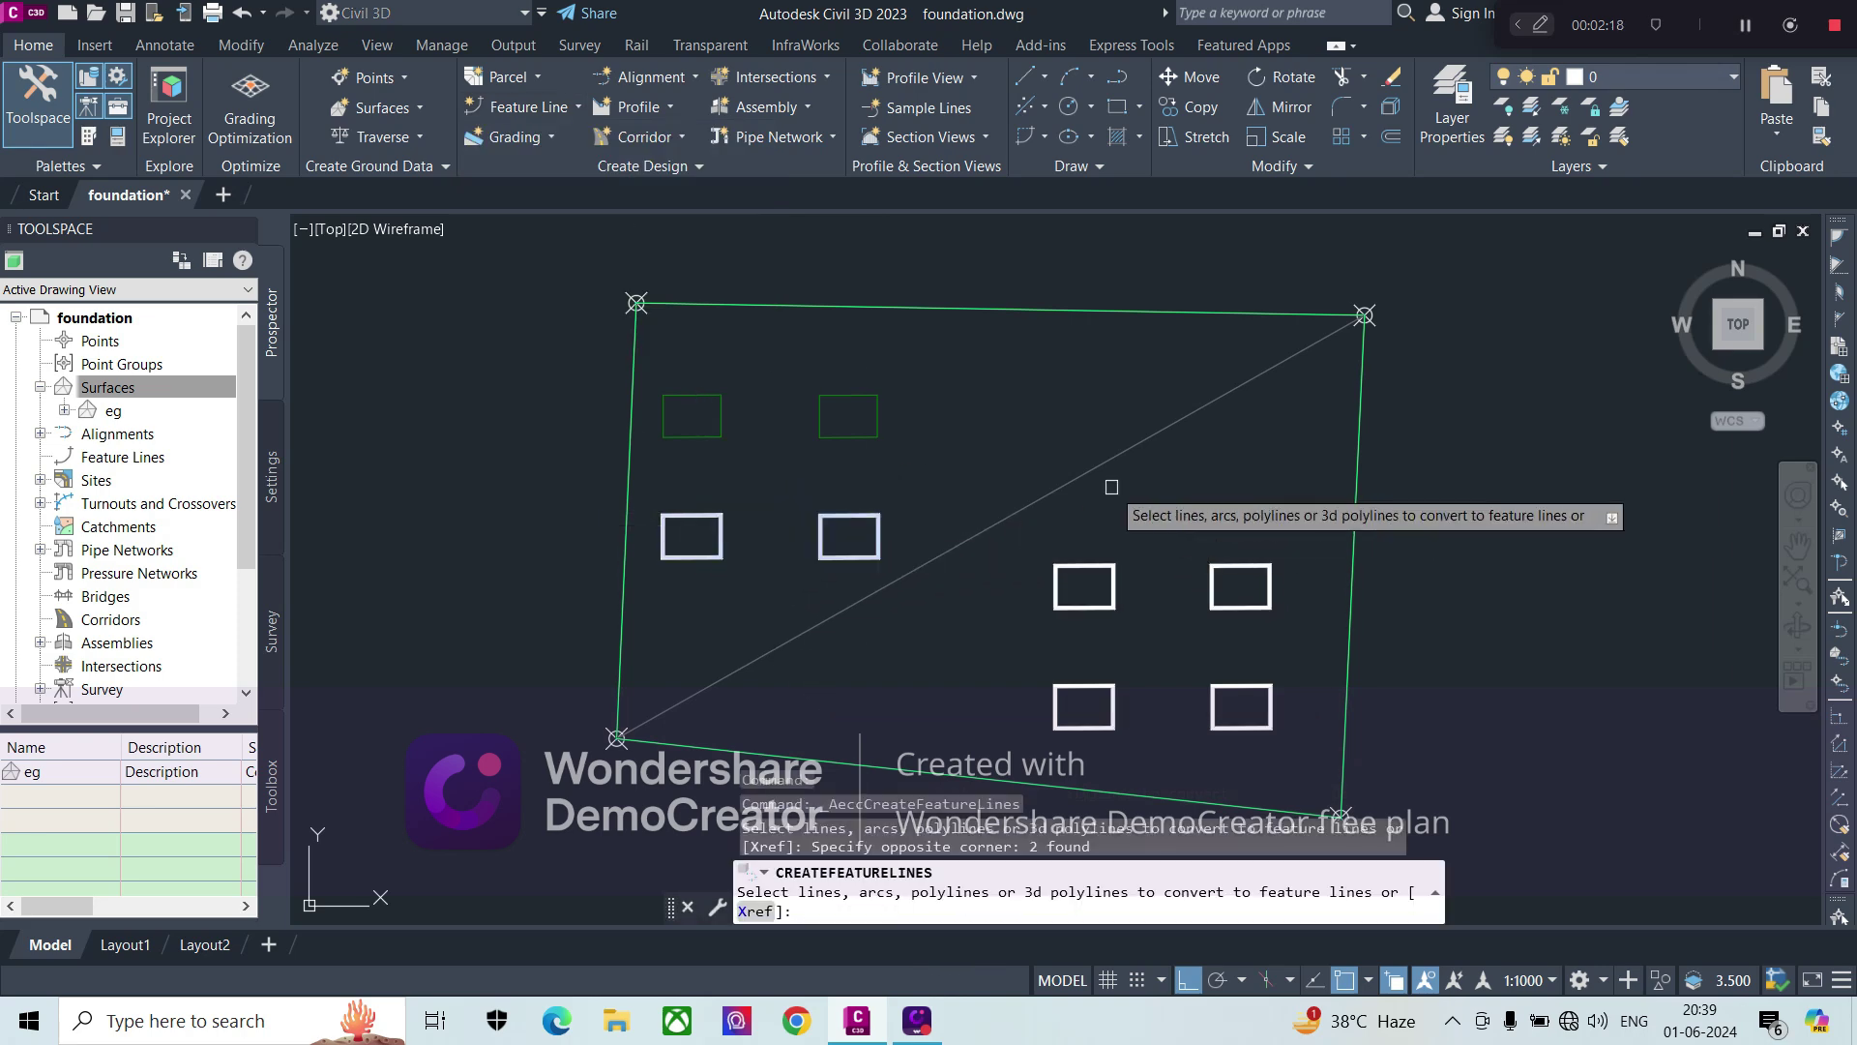
{"action": "key", "text": "Return"}
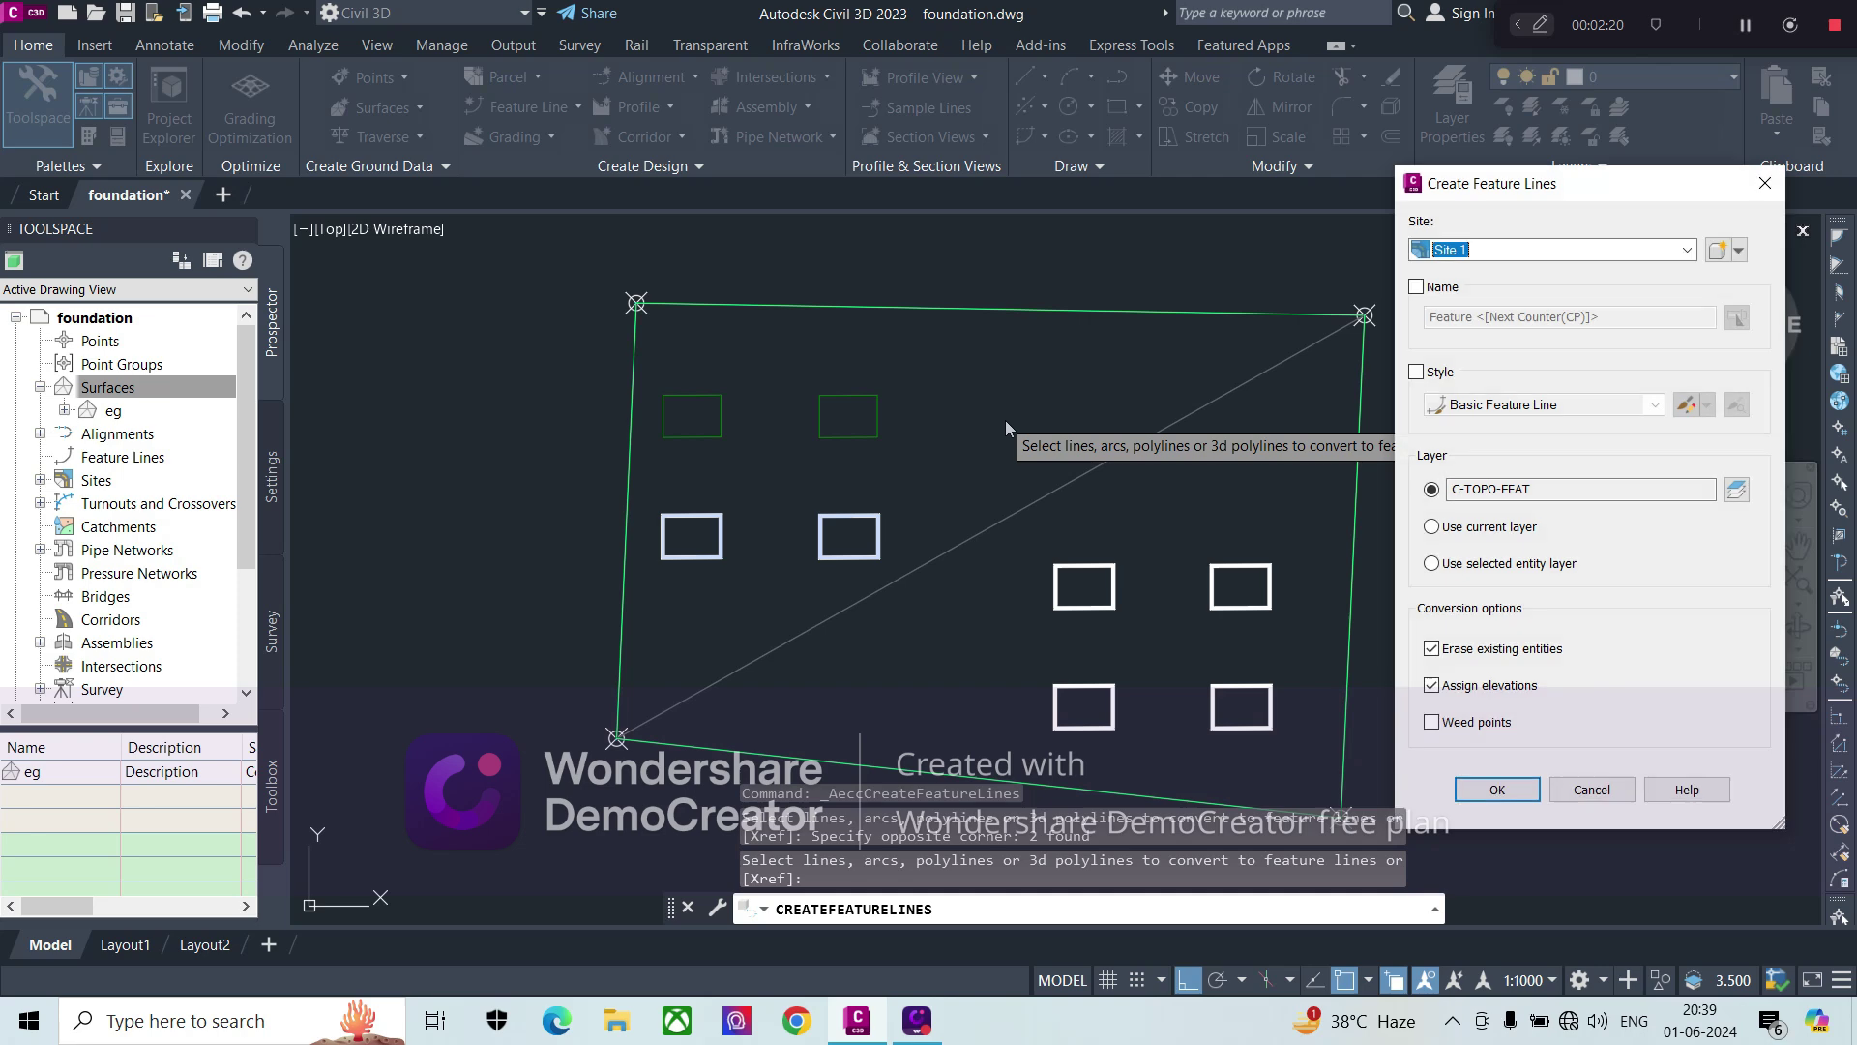
{"action": "left_click", "coordinate": [1520, 792]}
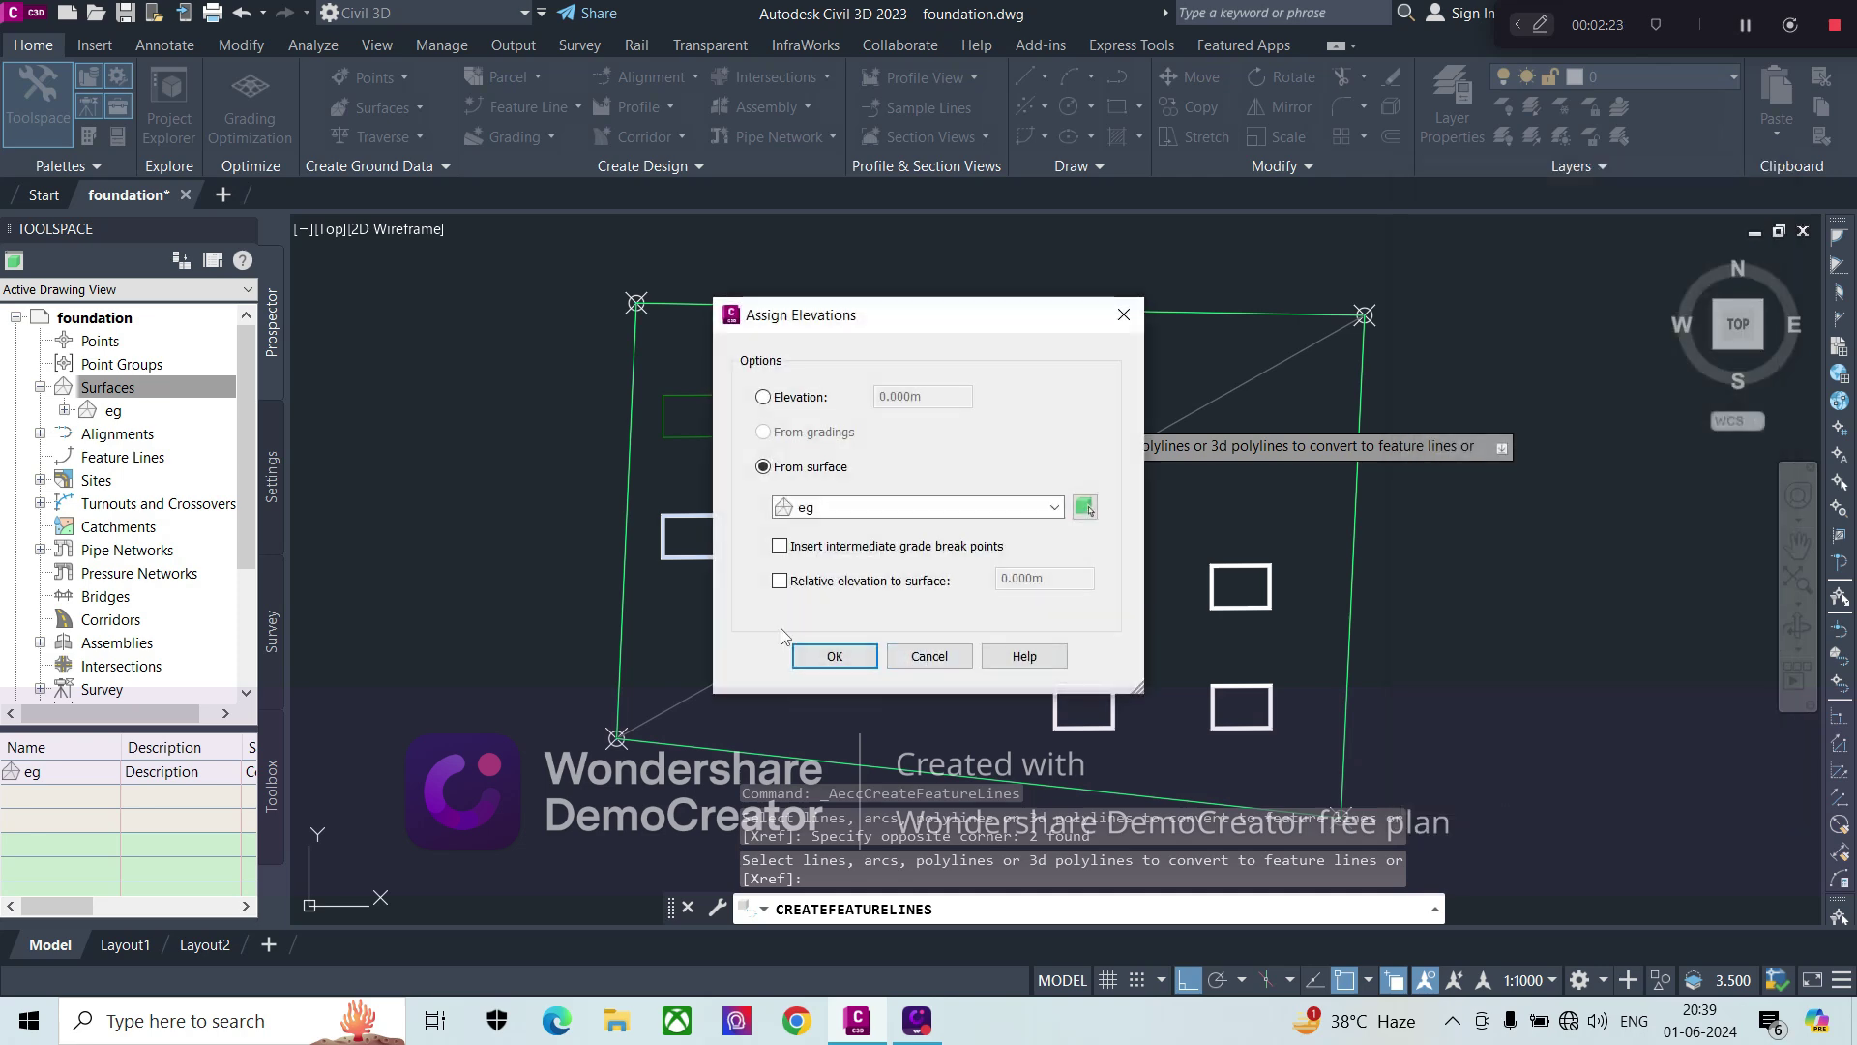
{"action": "left_click", "coordinate": [834, 656]}
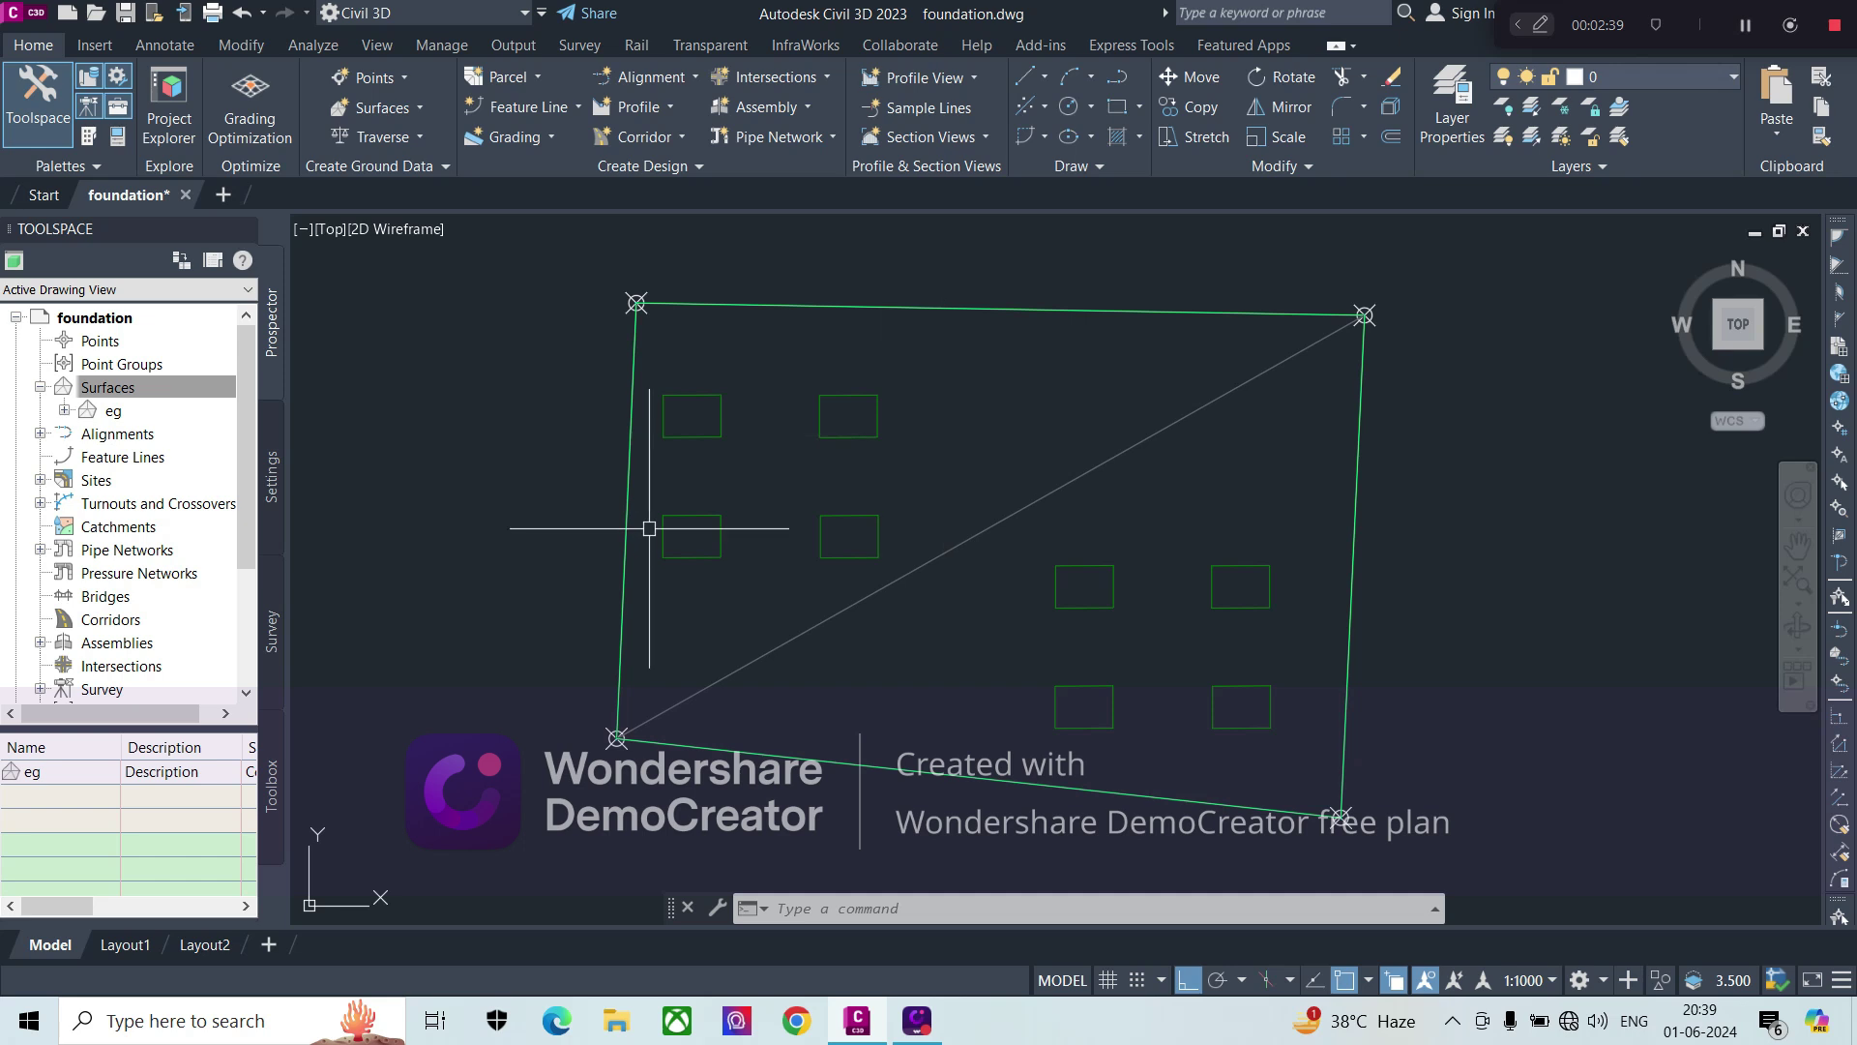
- Examine all the foundation feature lines together with the ground surface in 3D in the Object Viewer
{"action": "left_click", "coordinate": [890, 399]}
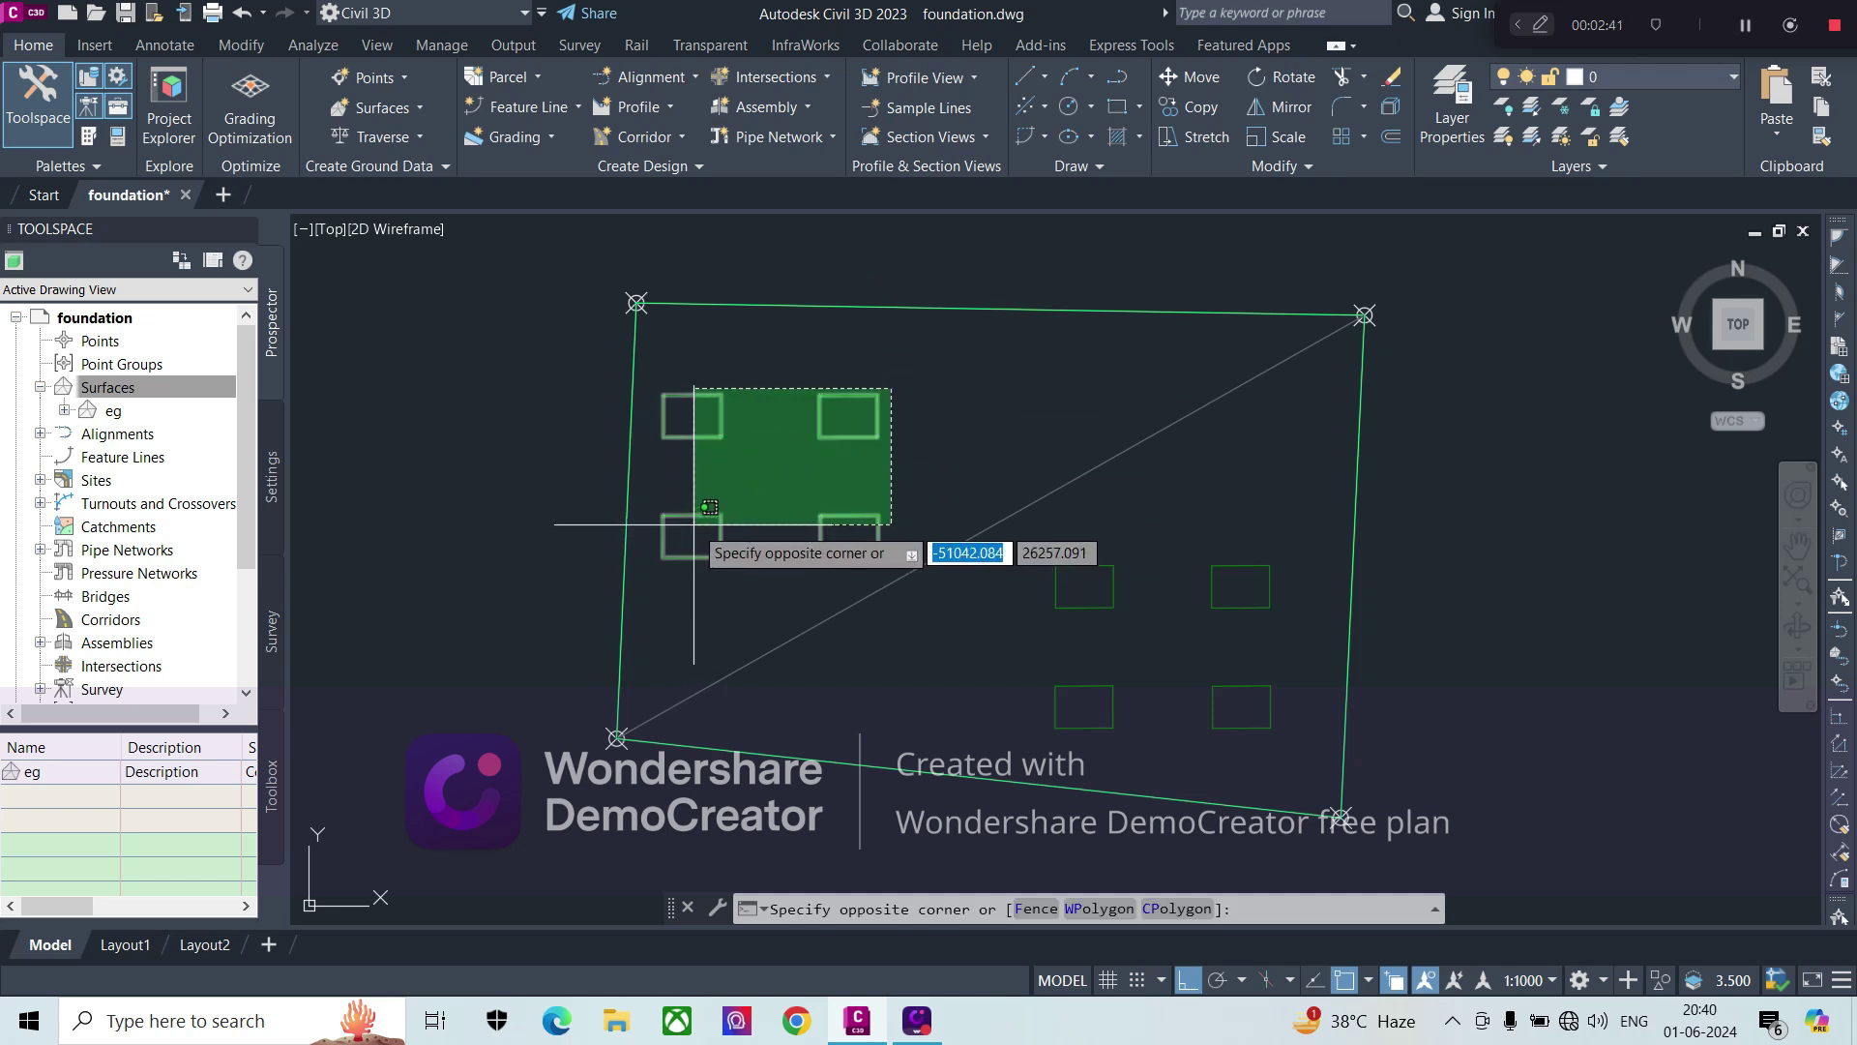
{"action": "left_click", "coordinate": [629, 566]}
{"action": "left_click", "coordinate": [1289, 548]}
{"action": "left_click", "coordinate": [1099, 688]}
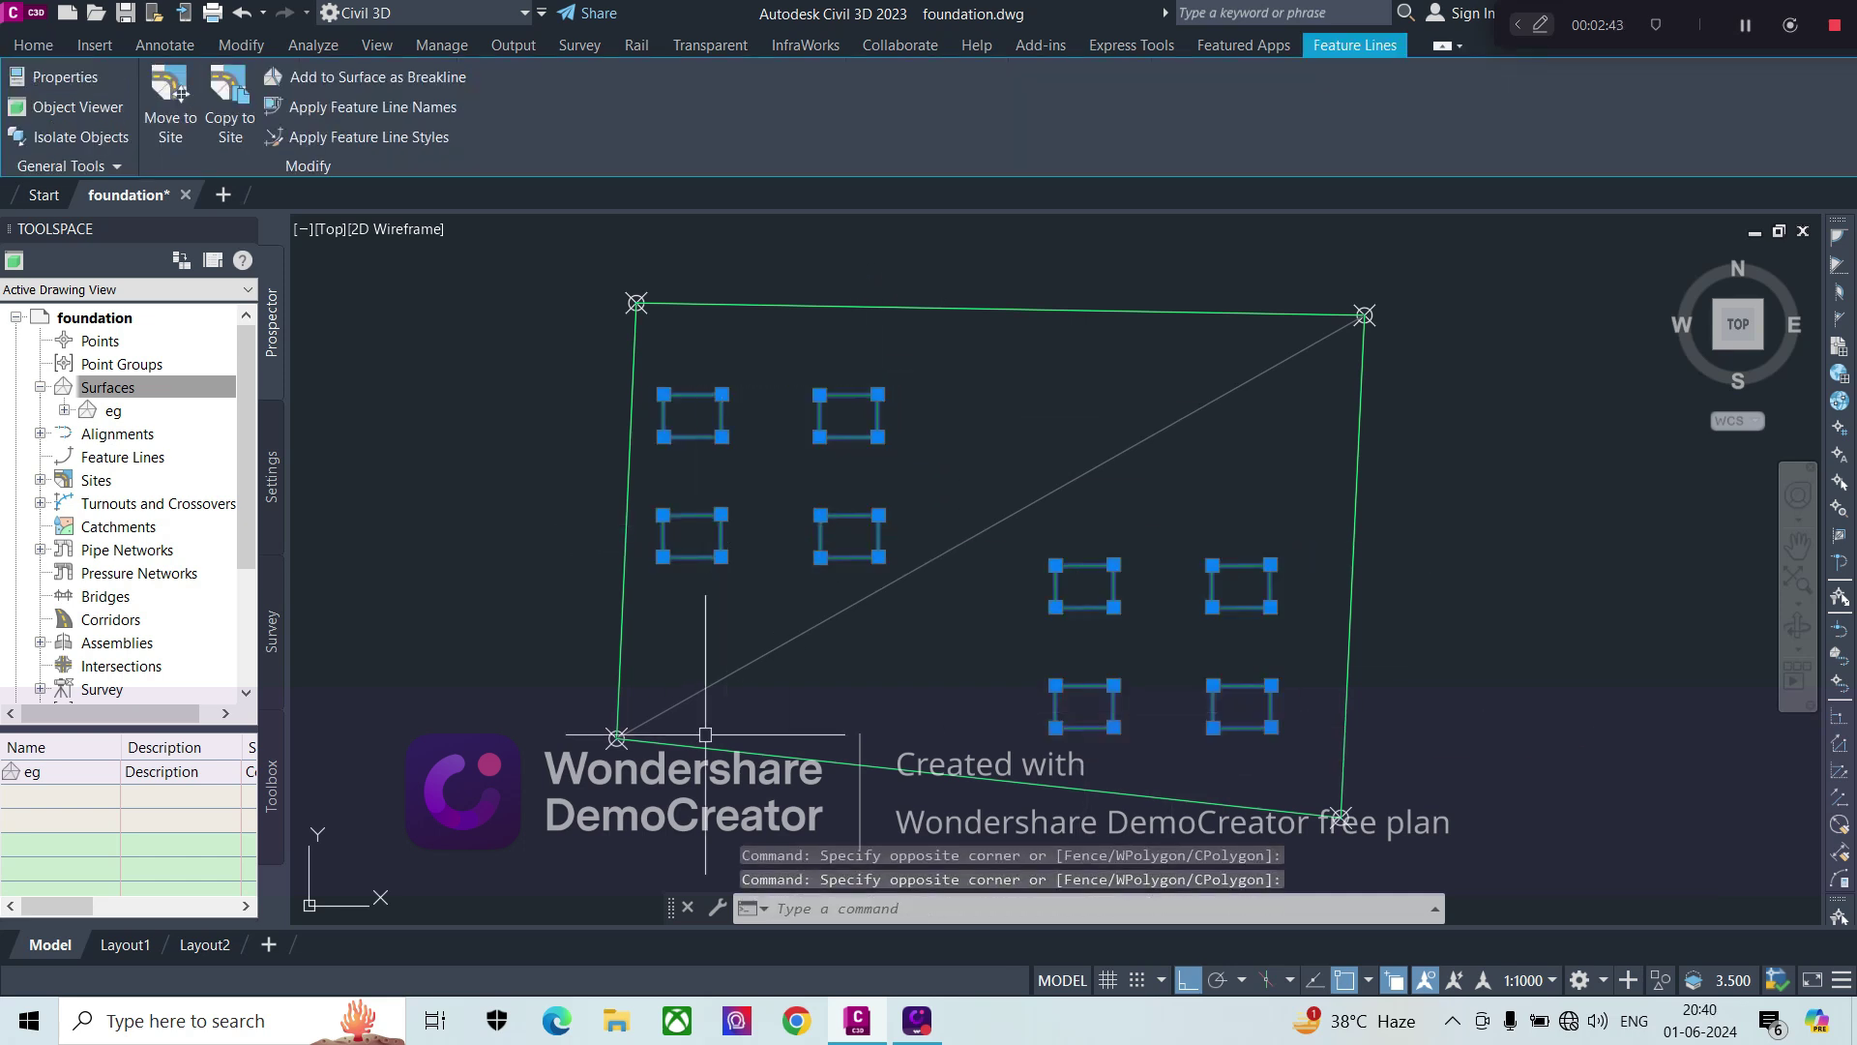
{"action": "left_click", "coordinate": [625, 571]}
{"action": "right_click", "coordinate": [525, 487]}
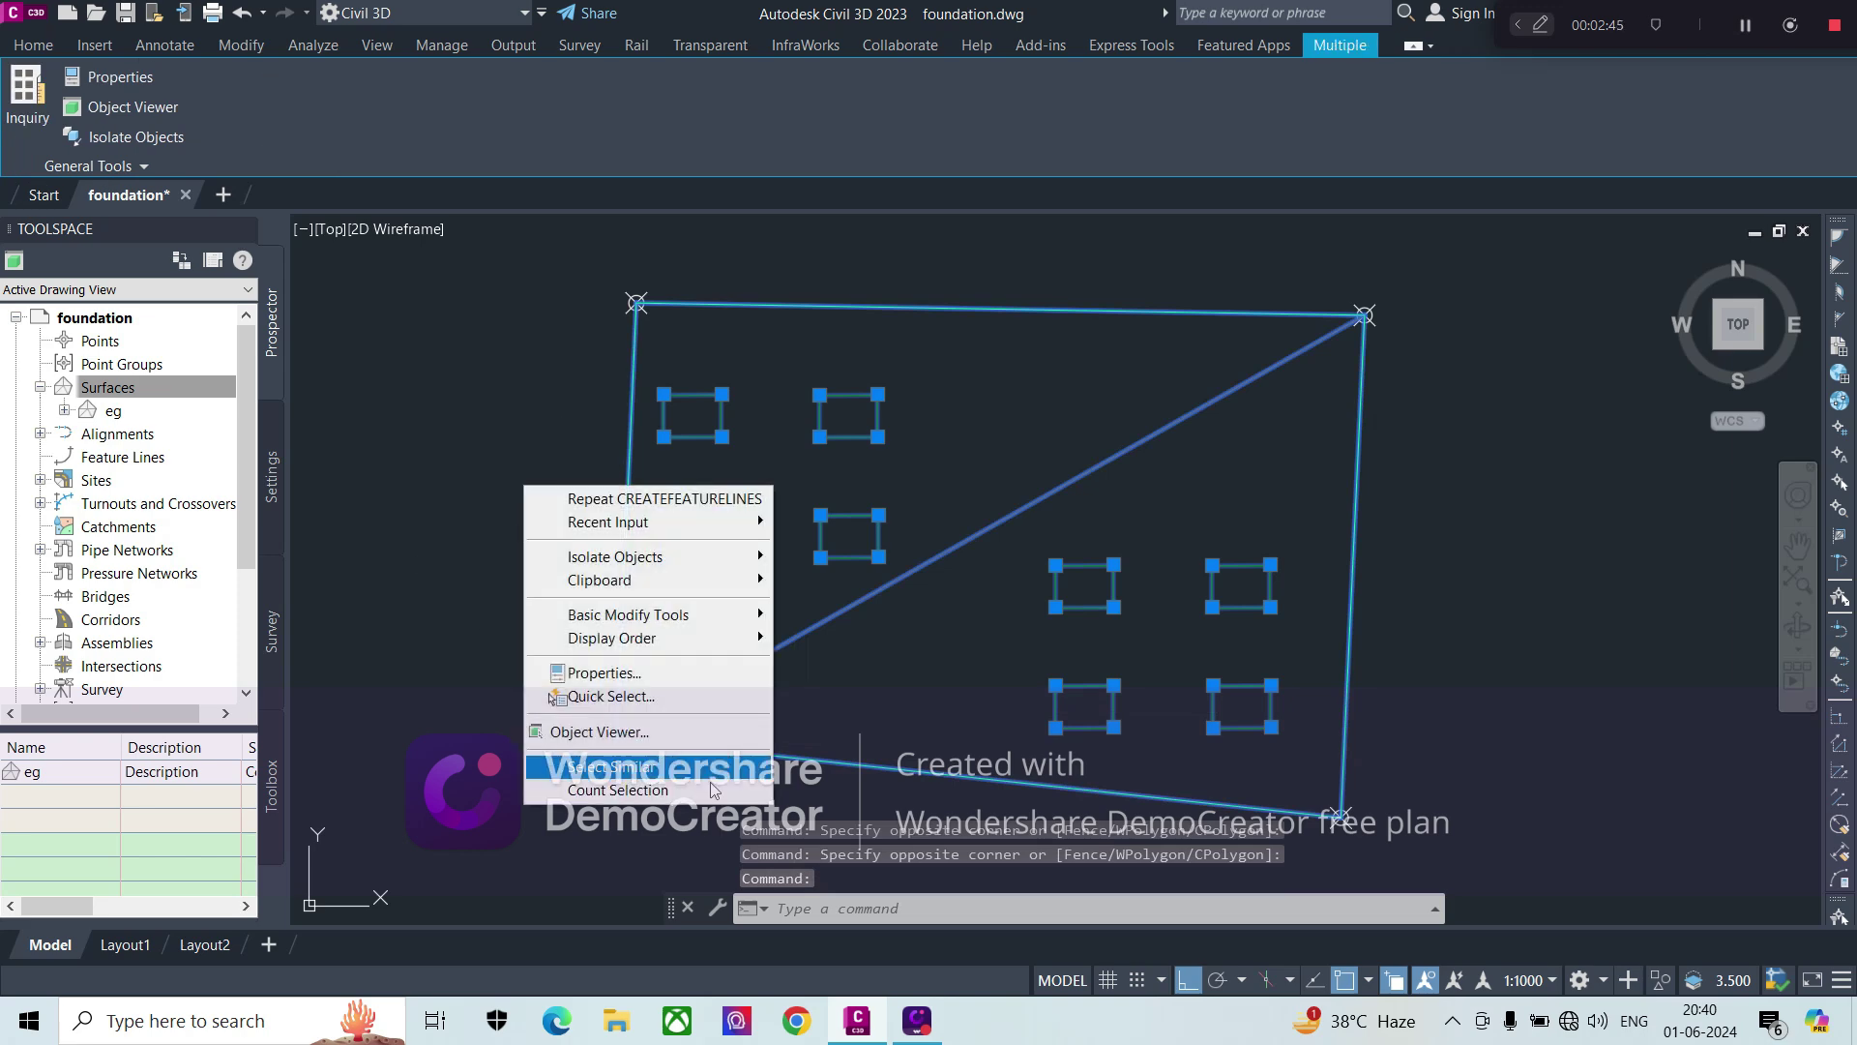
{"action": "left_click", "coordinate": [600, 732]}
{"action": "left_click_drag", "start_coordinate": [937, 642], "coordinate": [821, 360]}
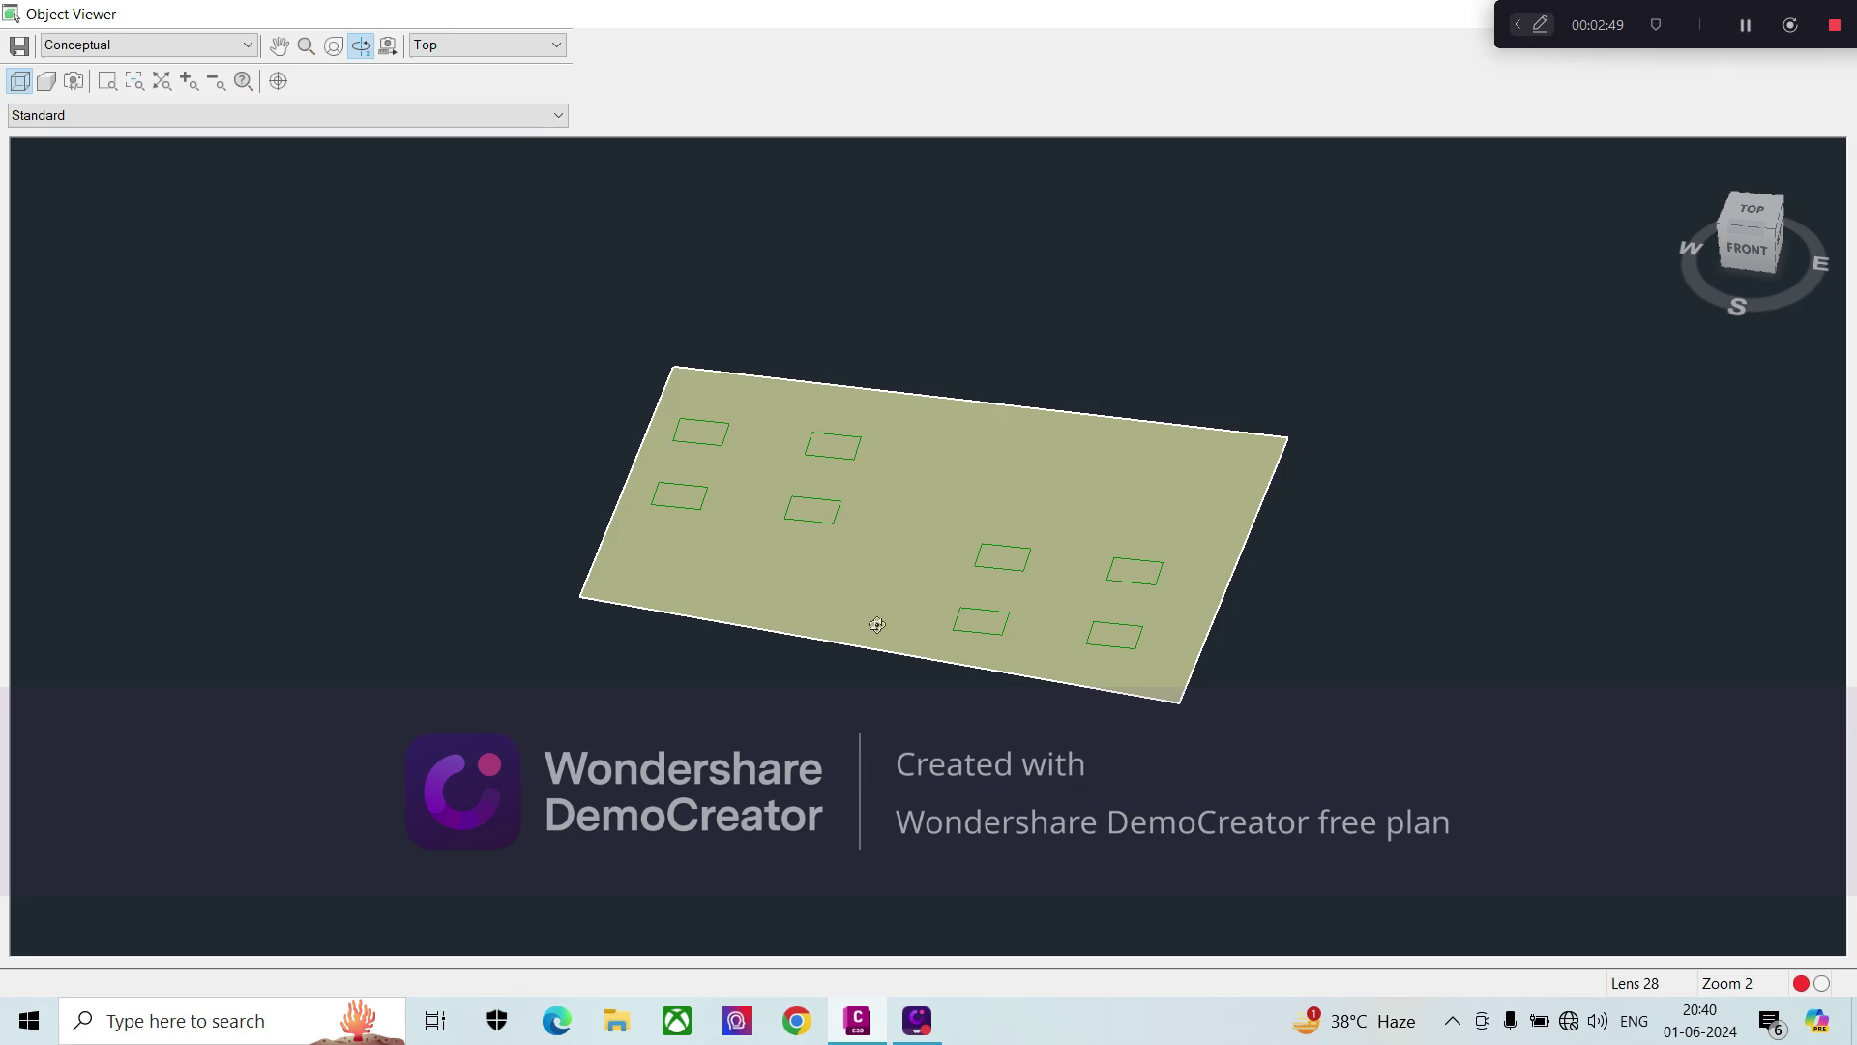
{"action": "left_click_drag", "start_coordinate": [874, 626], "coordinate": [890, 547]}
{"action": "scroll", "coordinate": [764, 482], "scroll_direction": "up", "scroll_amount": 2}
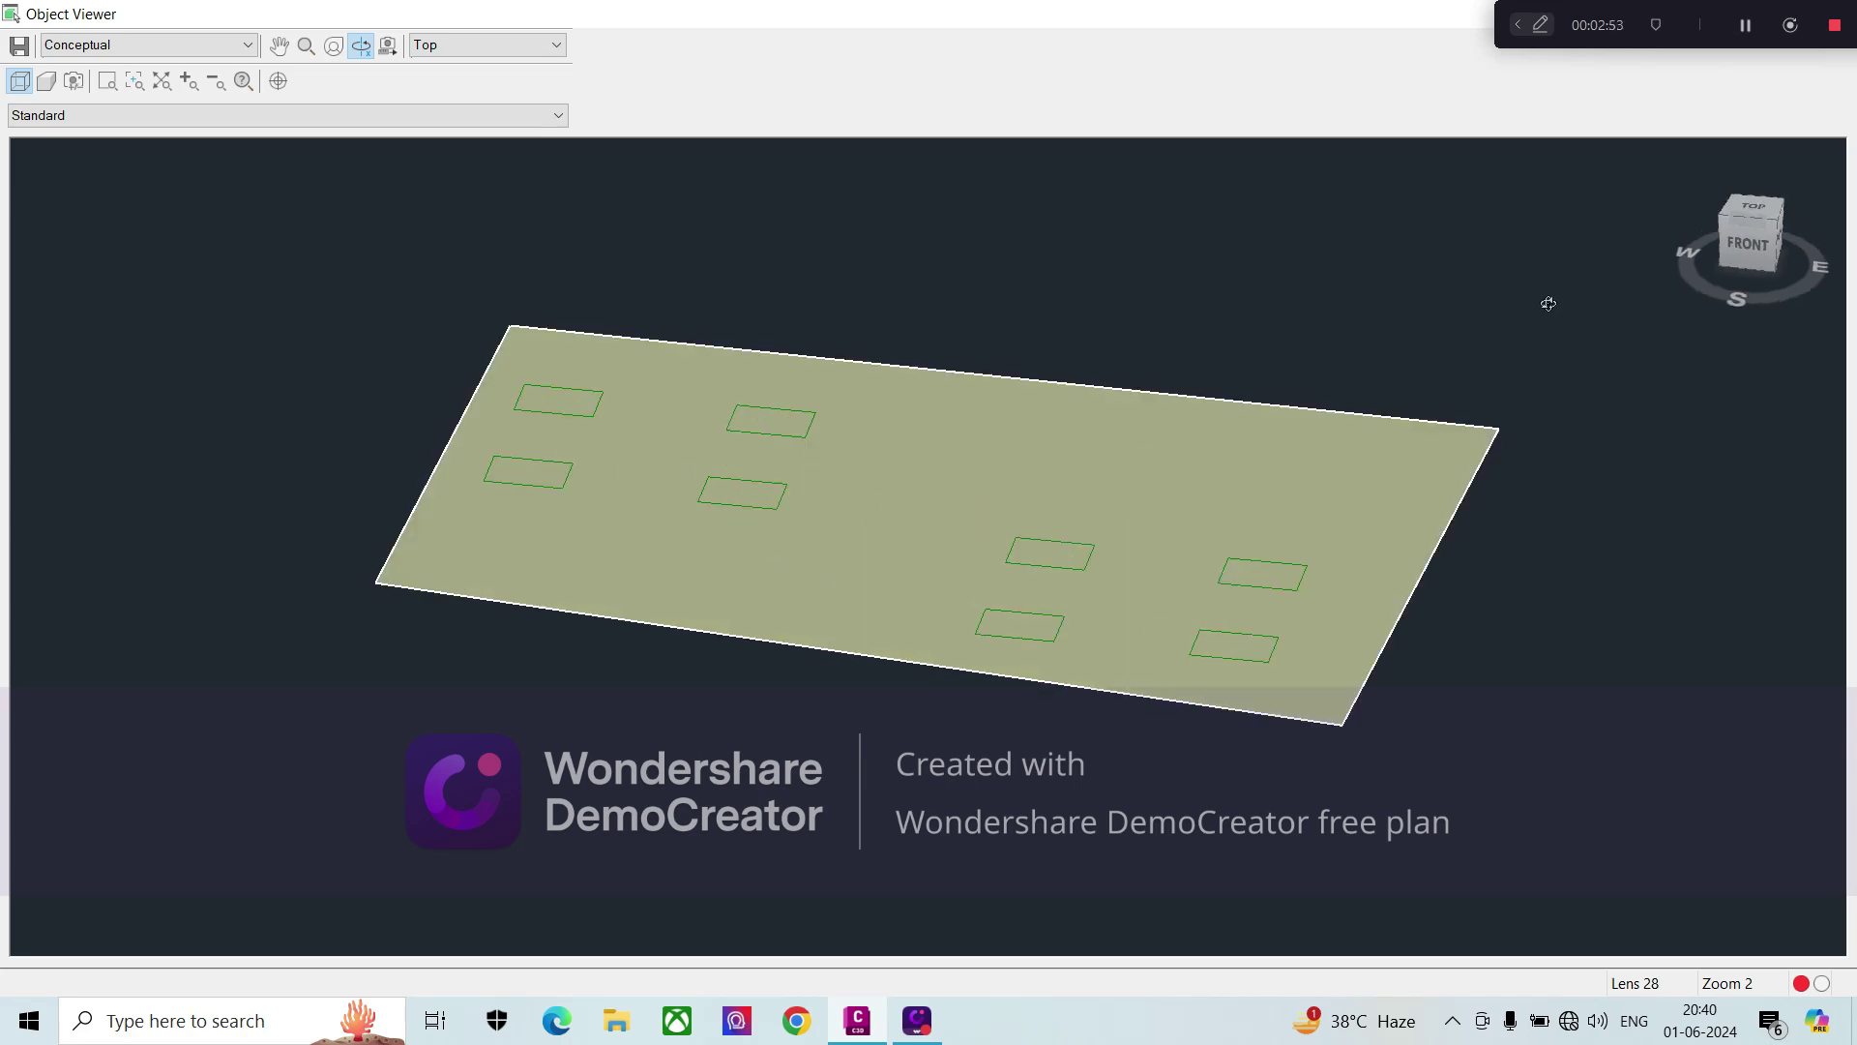
{"action": "key", "text": "Escape"}
- Create a new TIN surface named "pit sutface" on layer C-TOPO with the default contour style
{"action": "middle_click_drag", "start_coordinate": [754, 417], "coordinate": [688, 456]}
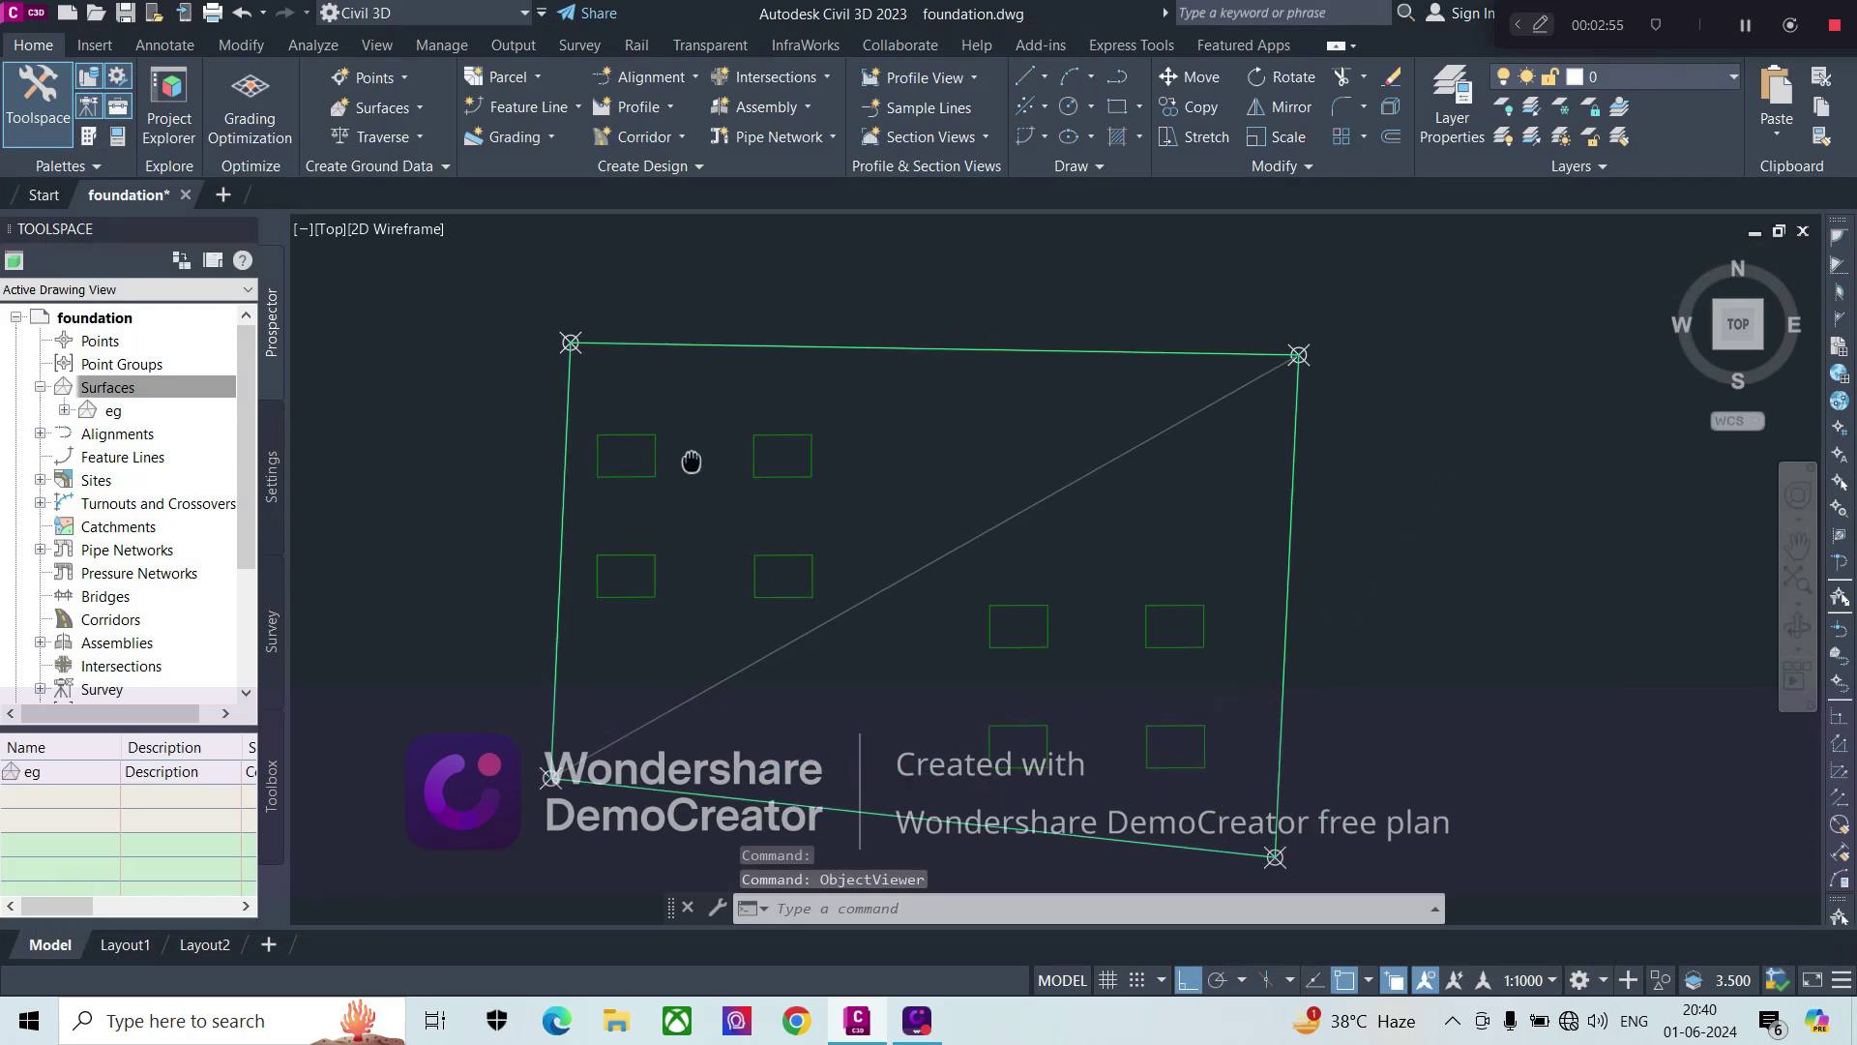
{"action": "left_click", "coordinate": [133, 383]}
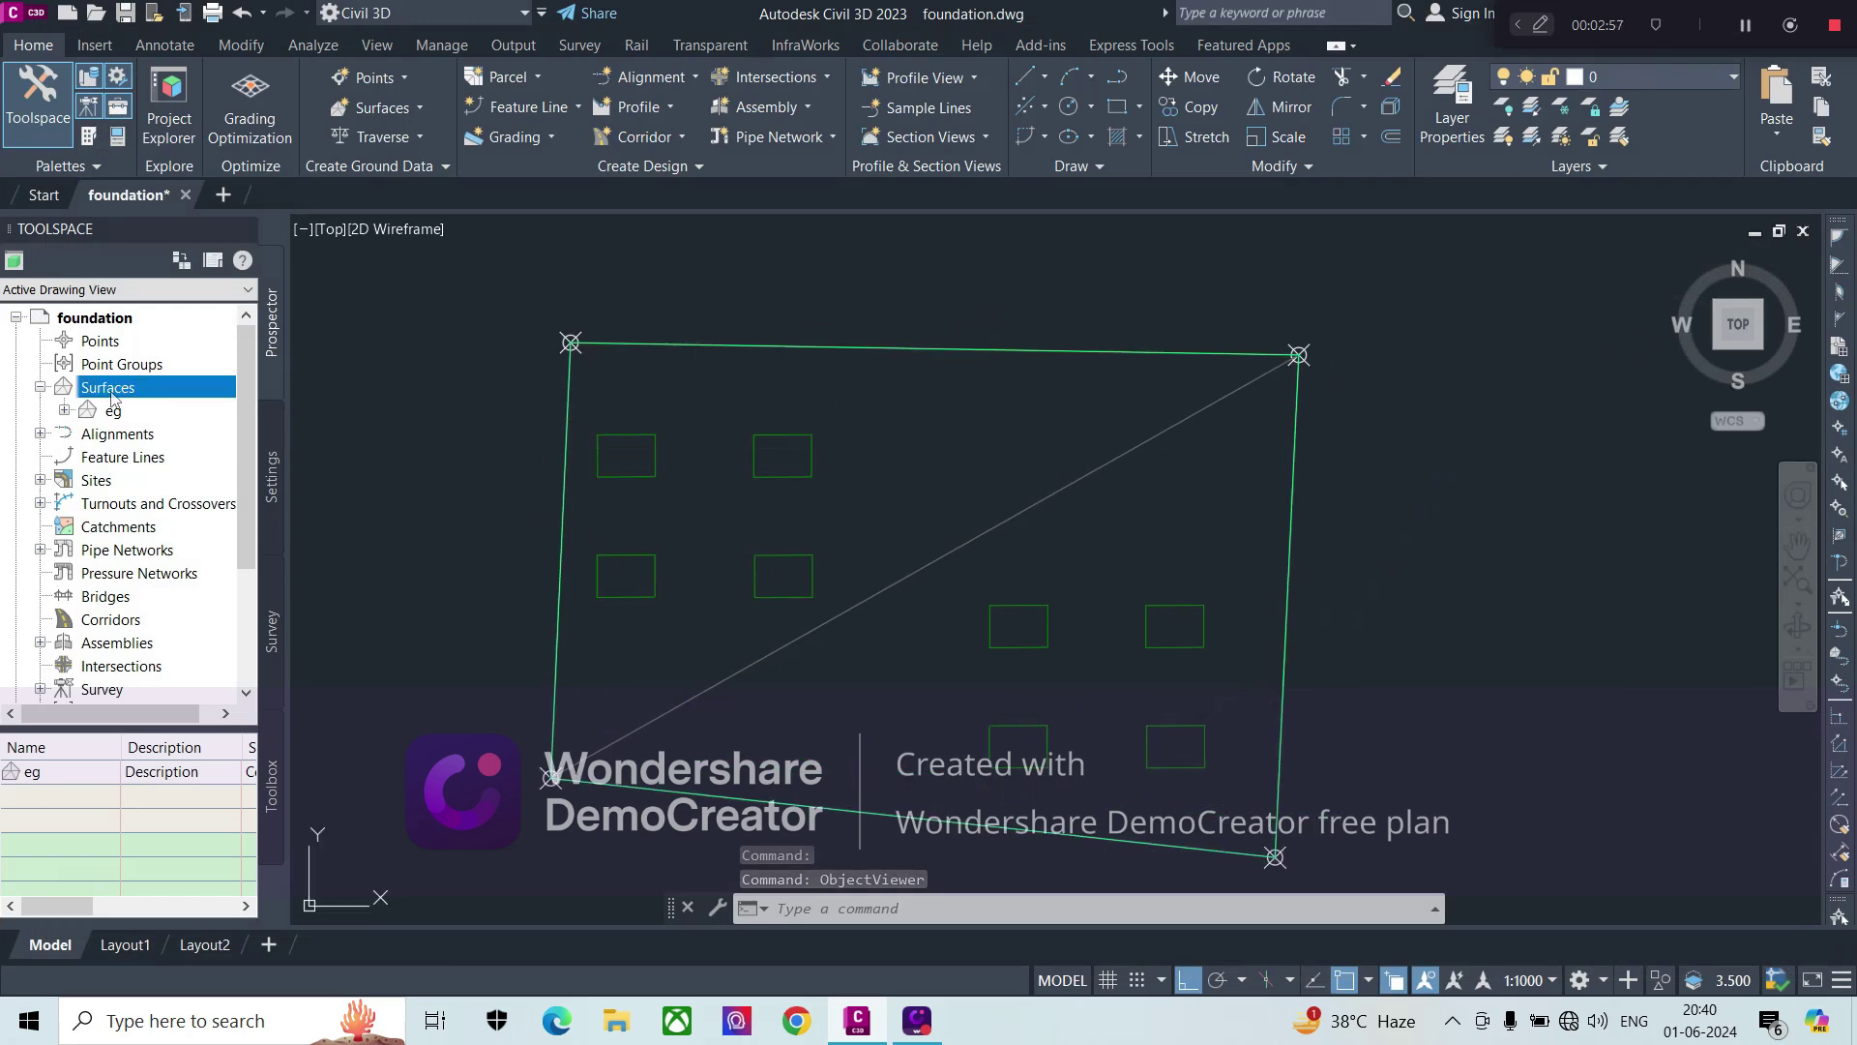
{"action": "right_click", "coordinate": [120, 391]}
{"action": "left_click", "coordinate": [230, 410]}
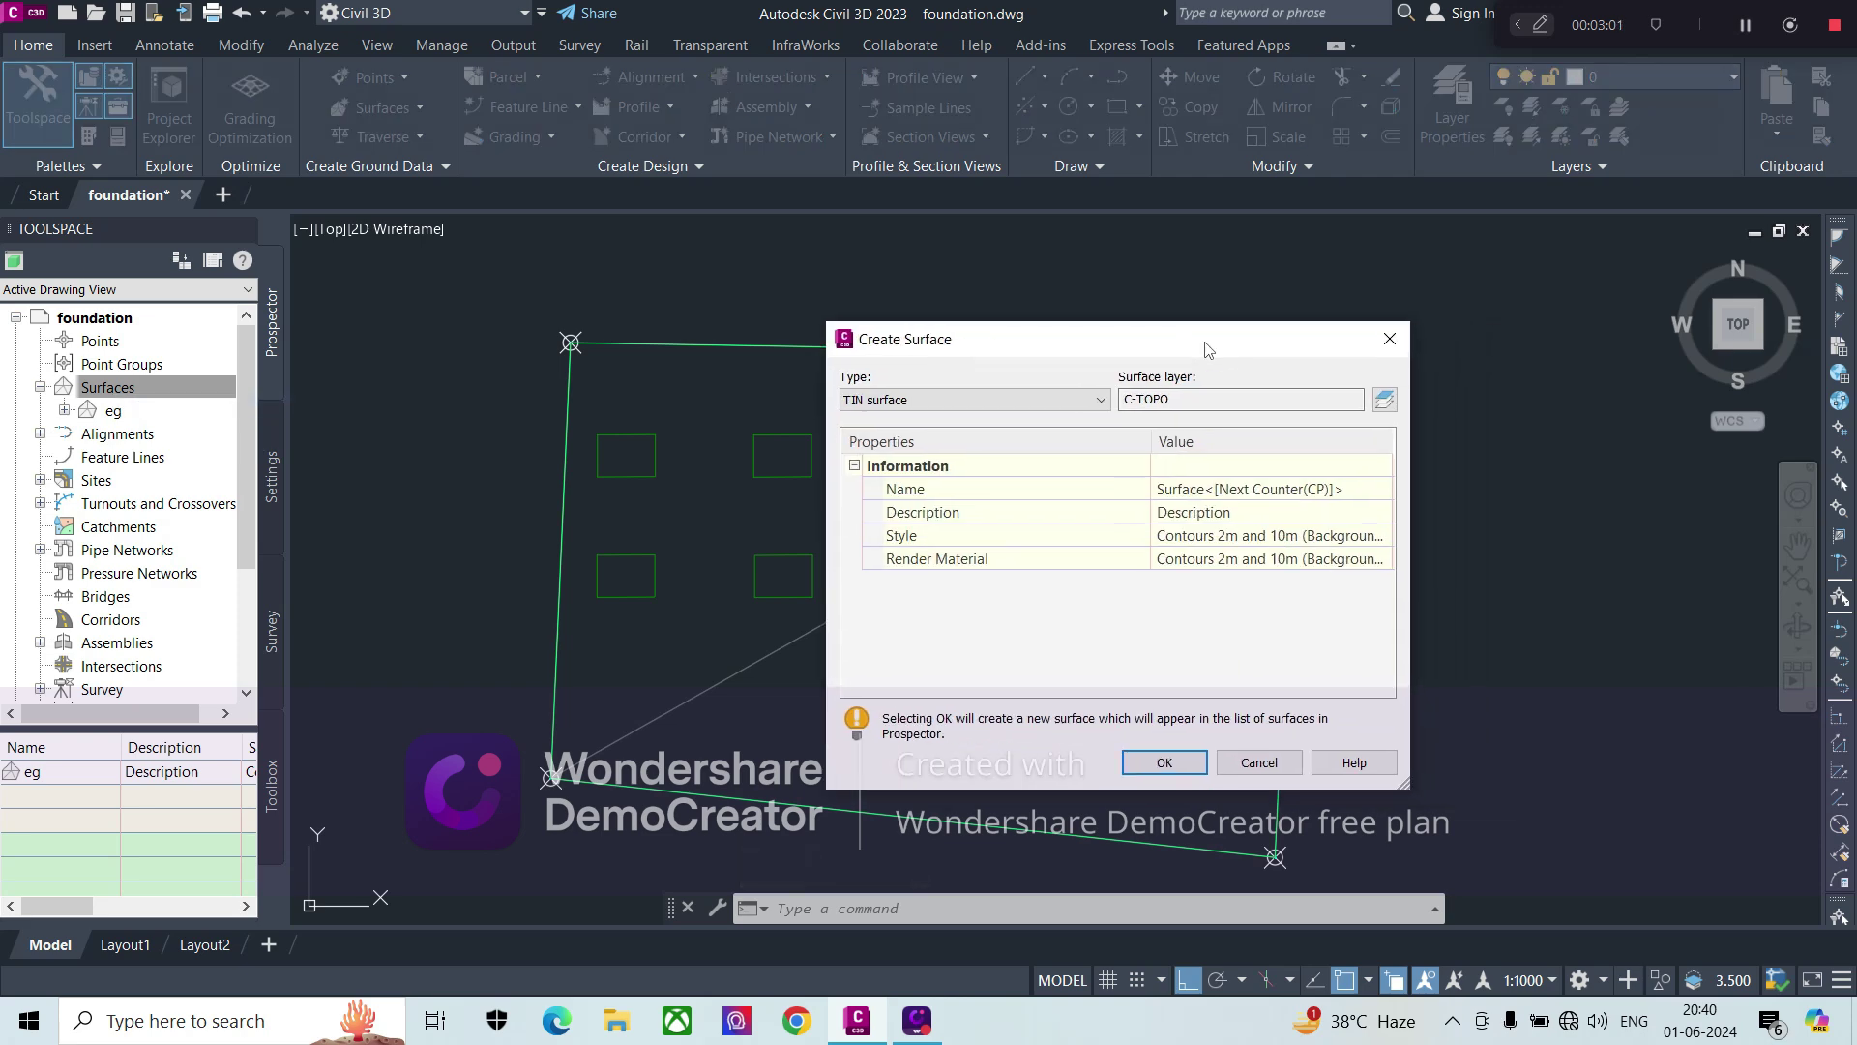
{"action": "left_click", "coordinate": [1315, 488]}
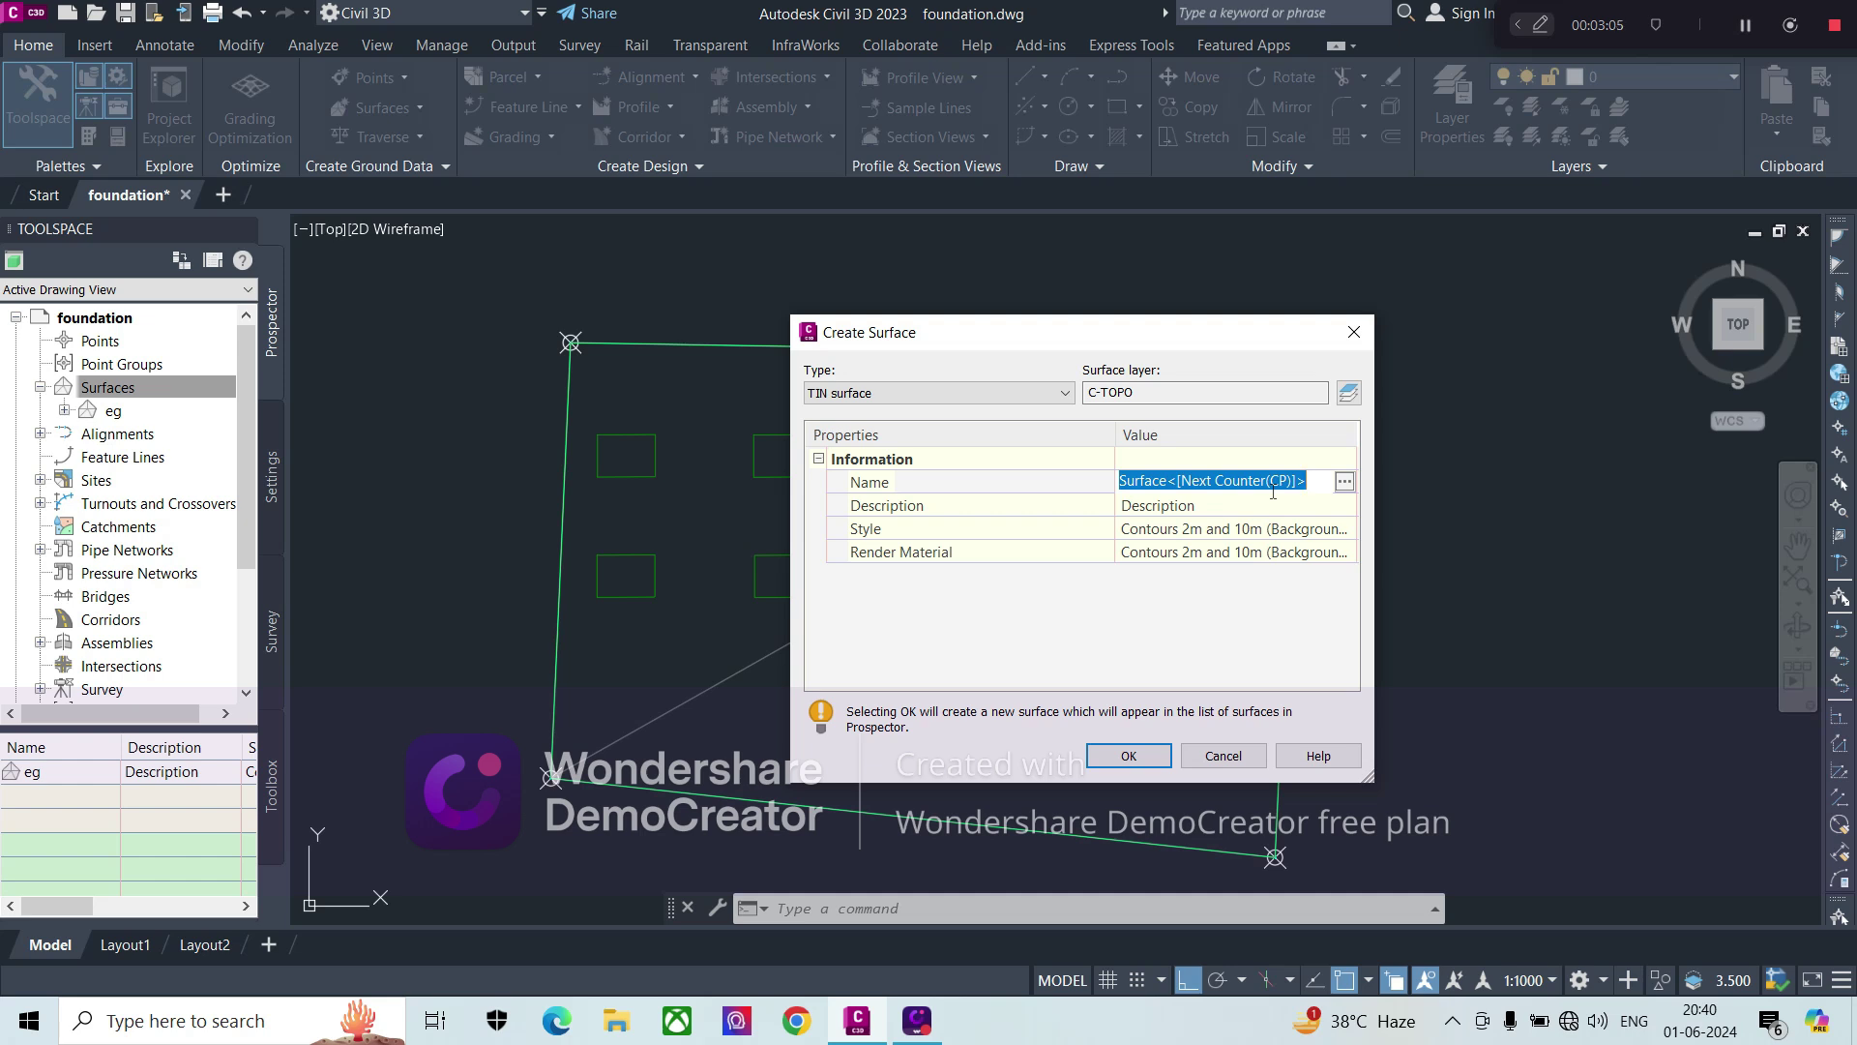
{"action": "type", "text": "pit sutface"}
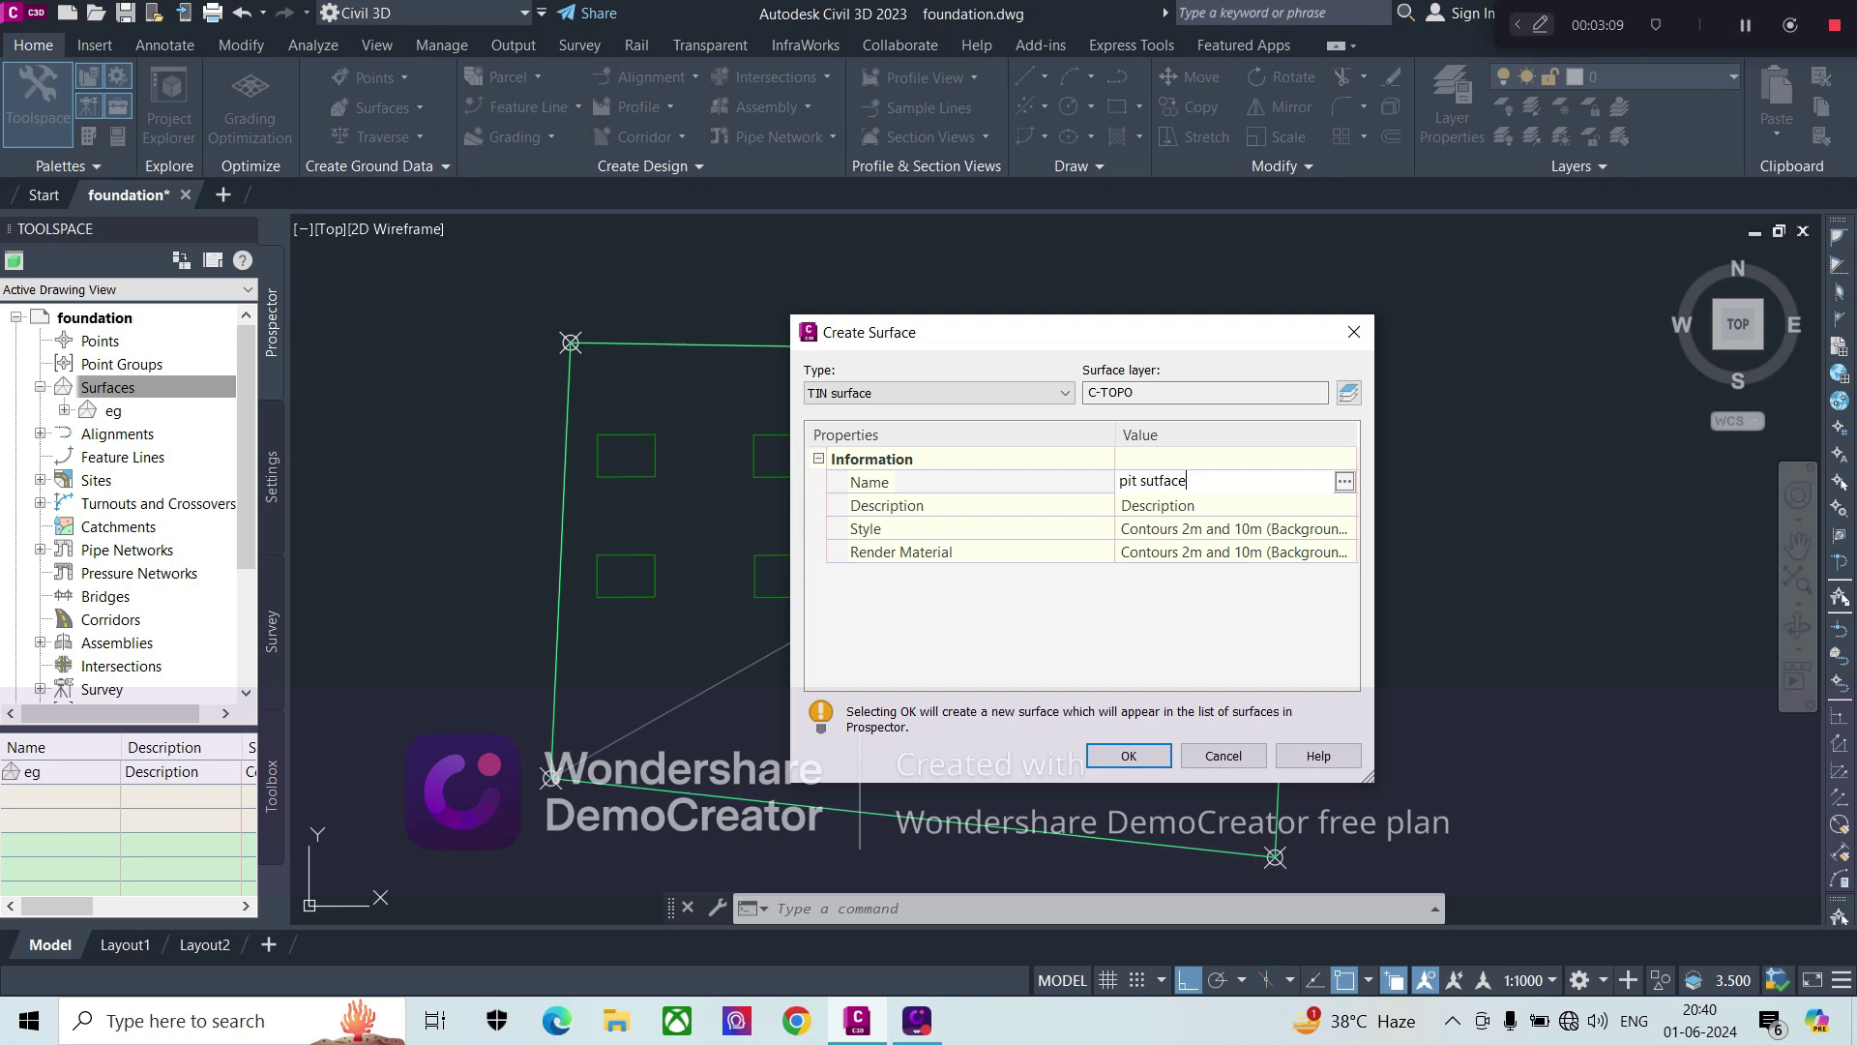
{"action": "key", "text": "Return"}
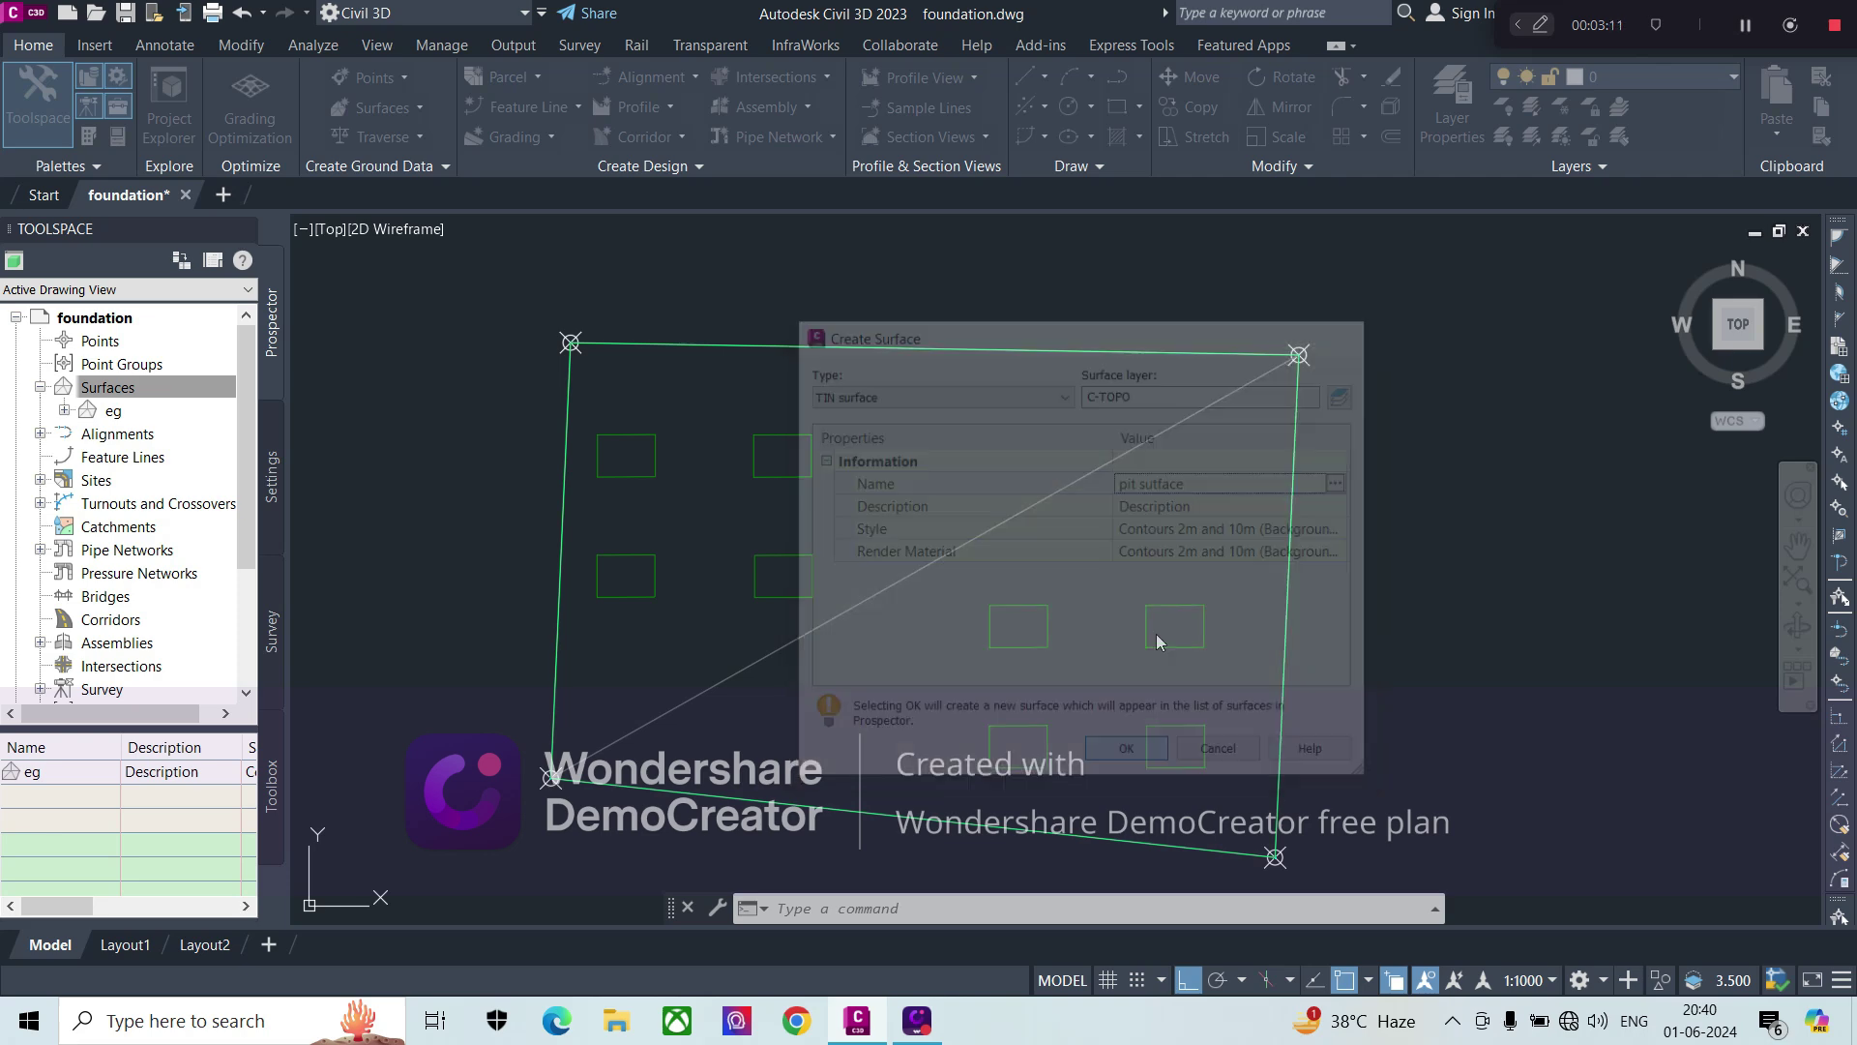
- Define a new breakline set for the pit surface with description "pit 1" and type Wall
{"action": "left_click", "coordinate": [65, 435]}
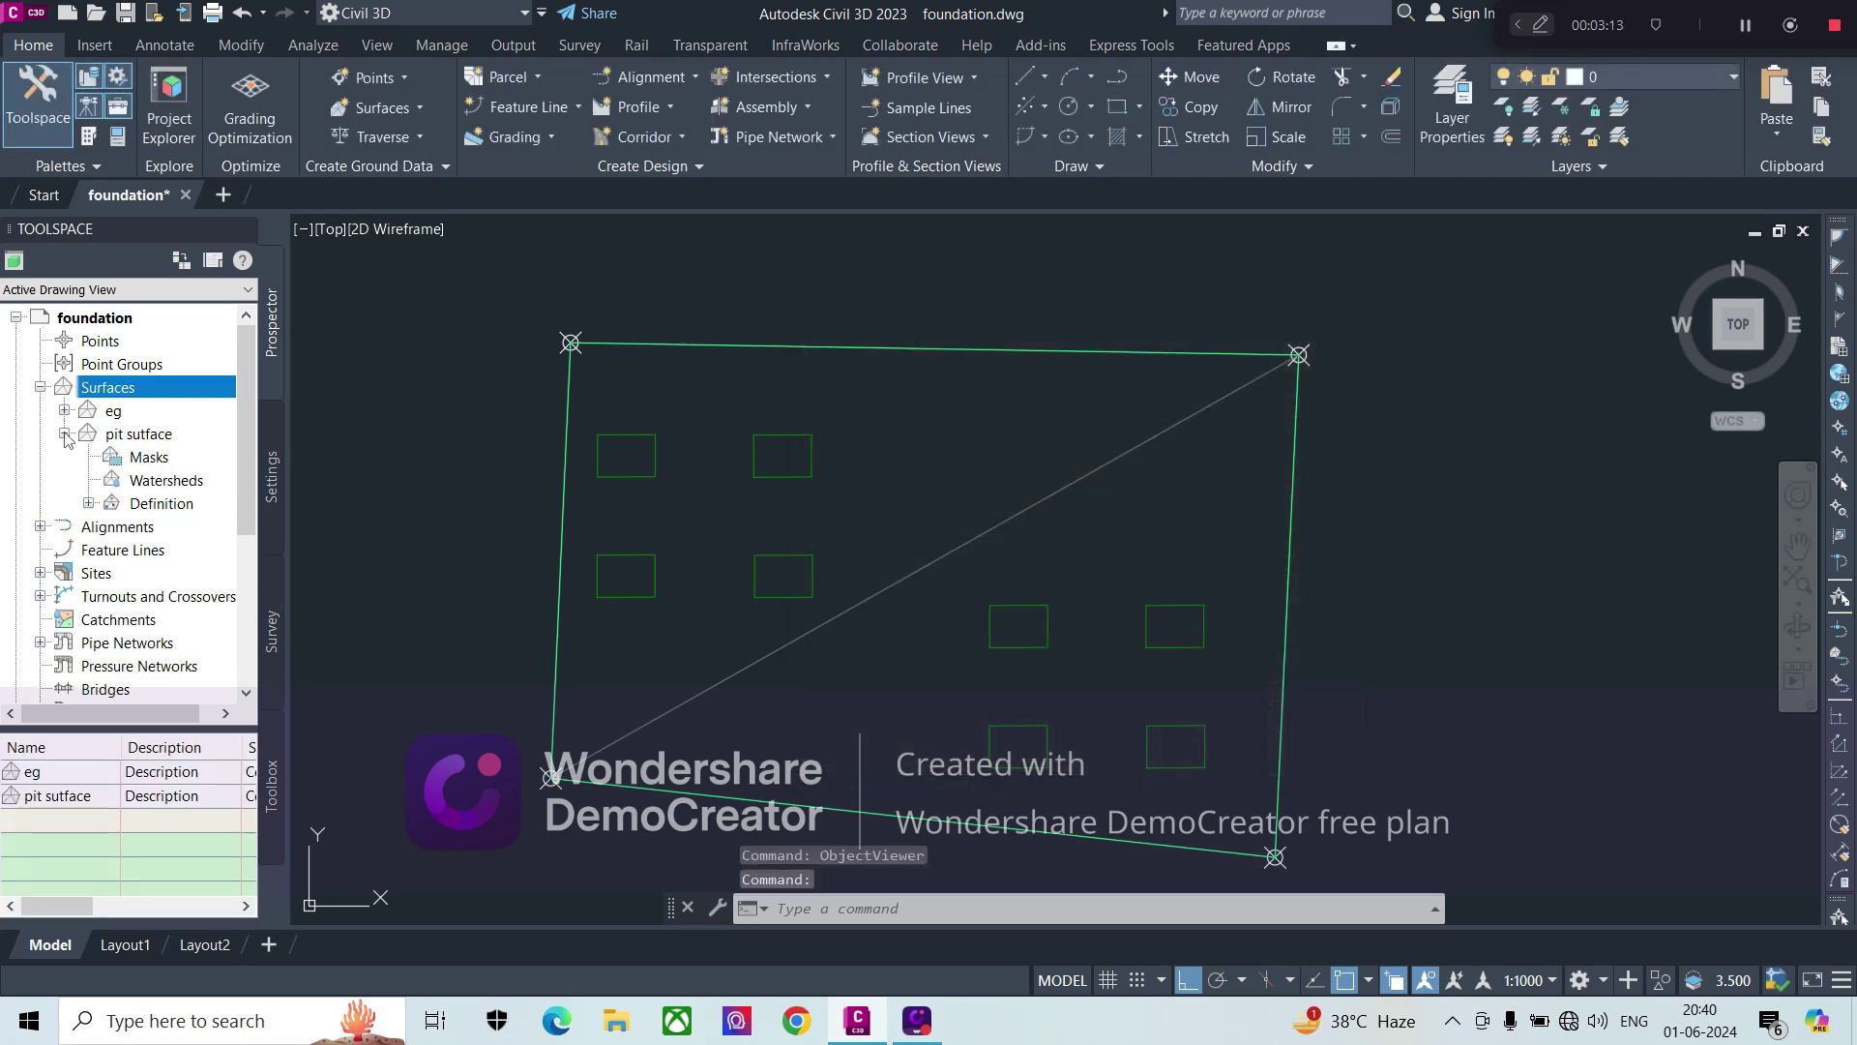
{"action": "left_click", "coordinate": [90, 504]}
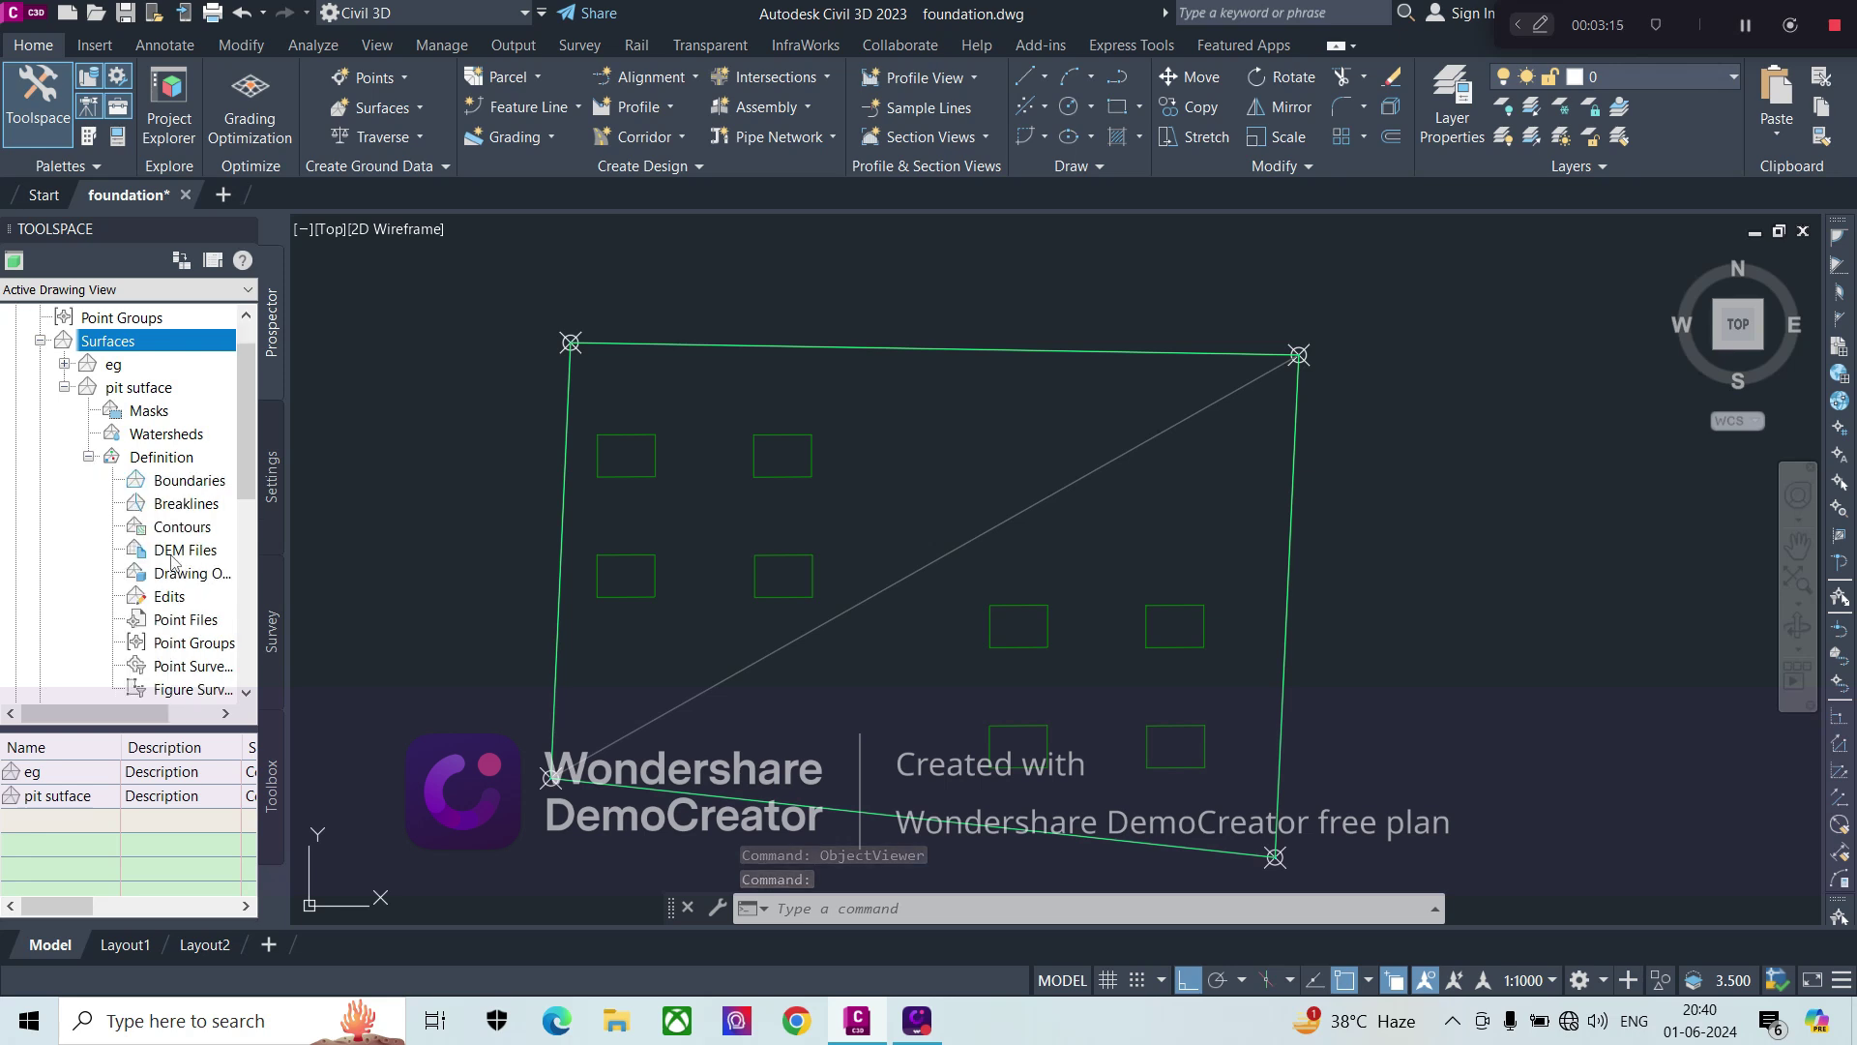
{"action": "right_click", "coordinate": [177, 507]}
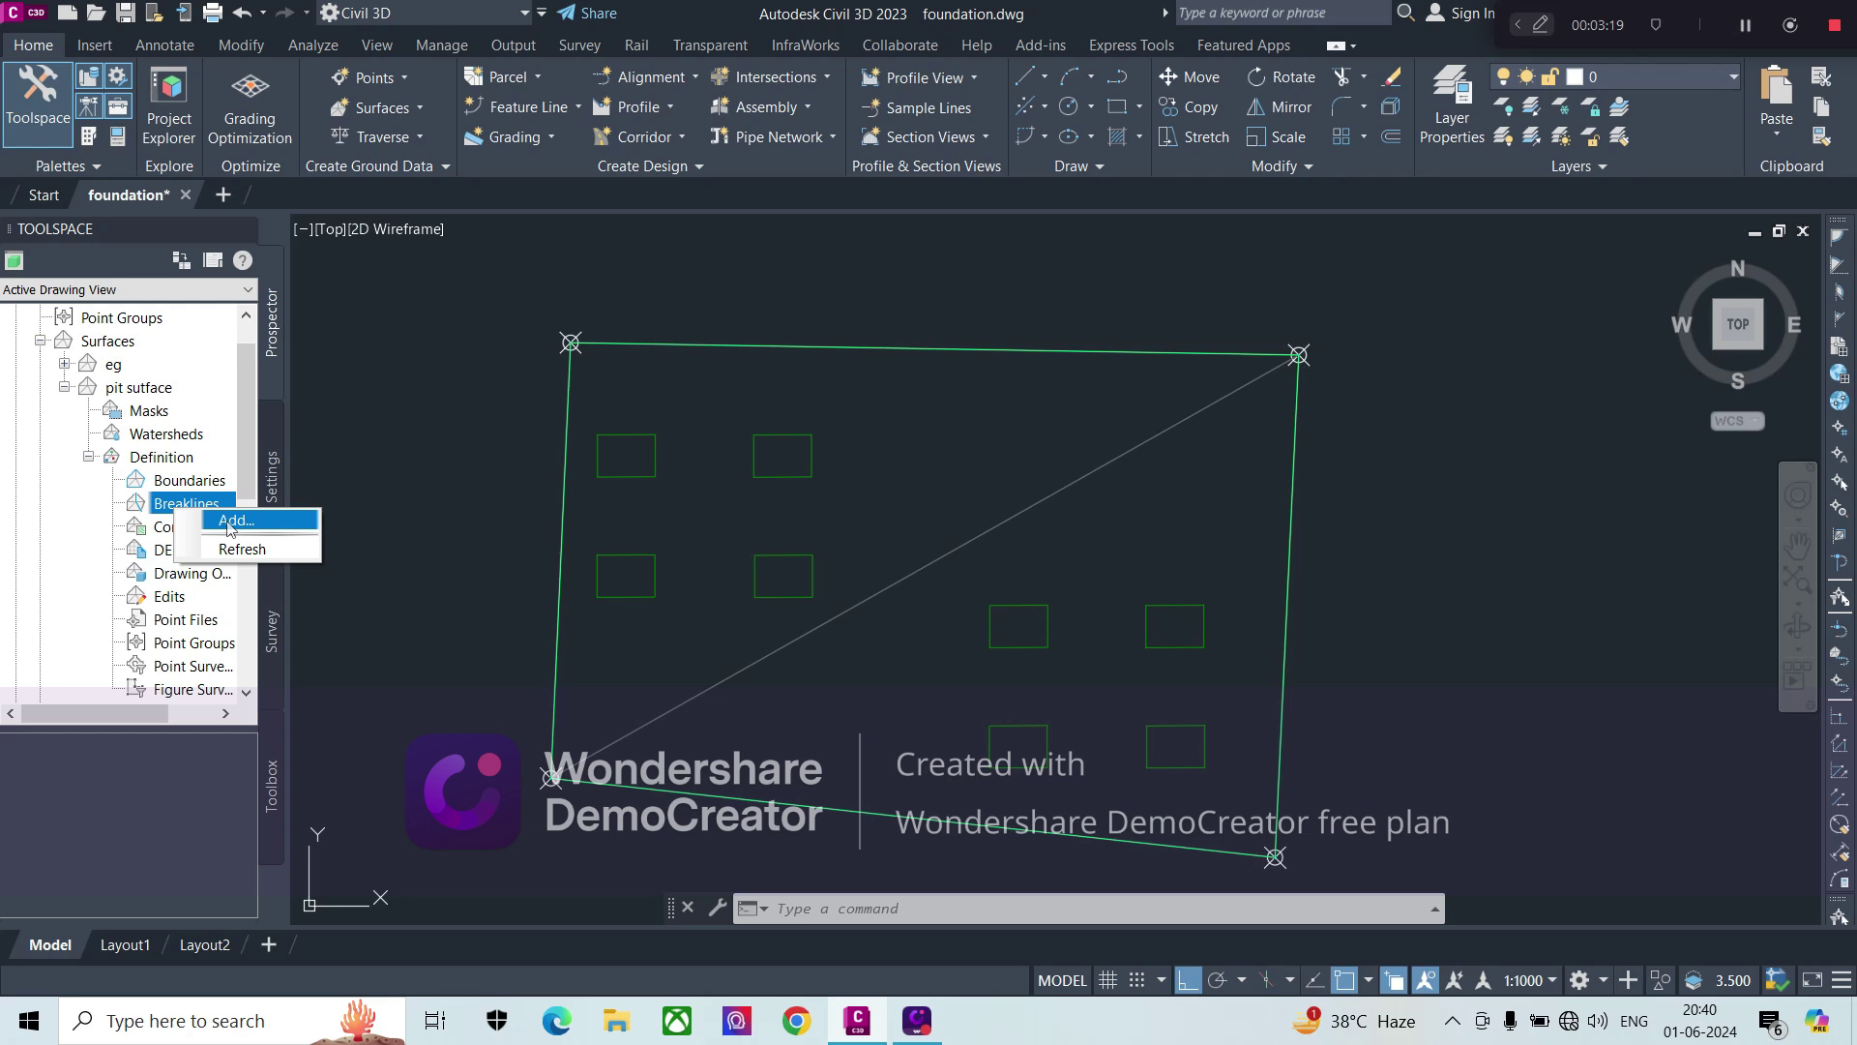
{"action": "left_click", "coordinate": [232, 521]}
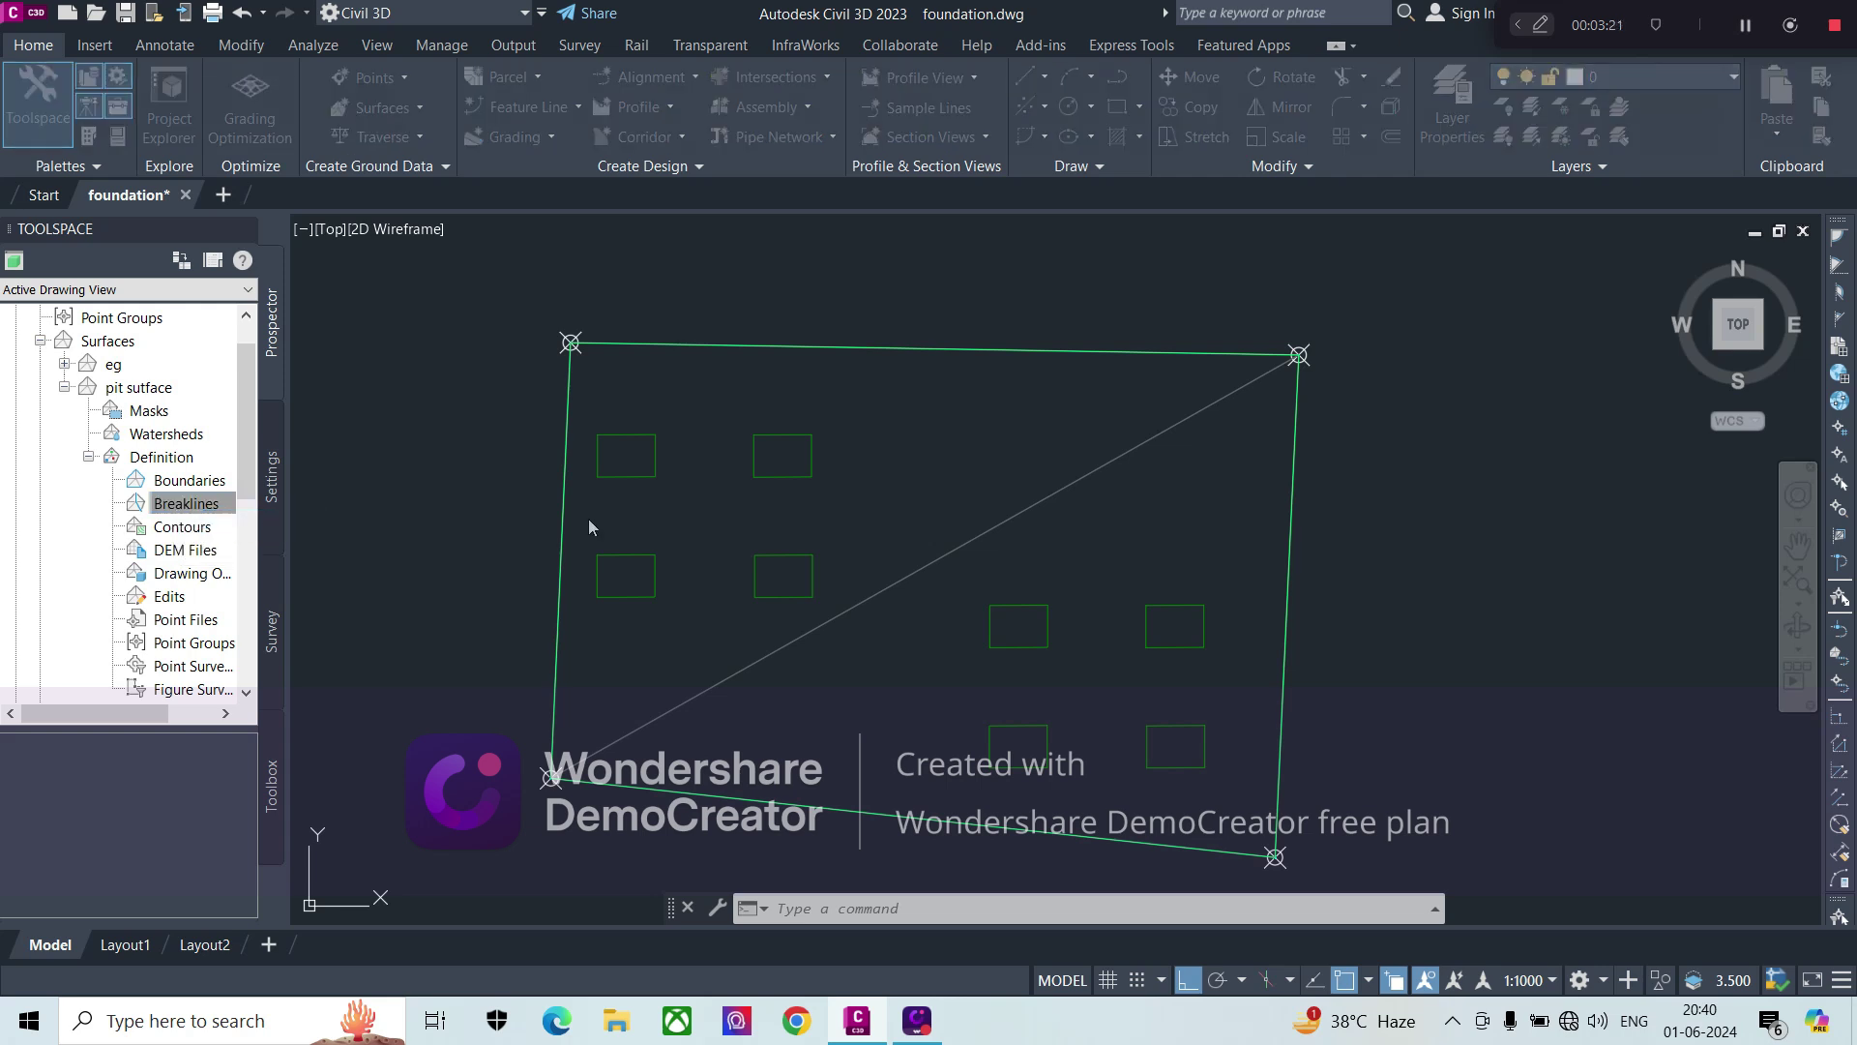
{"action": "left_click_drag", "start_coordinate": [1609, 322], "coordinate": [1489, 220]}
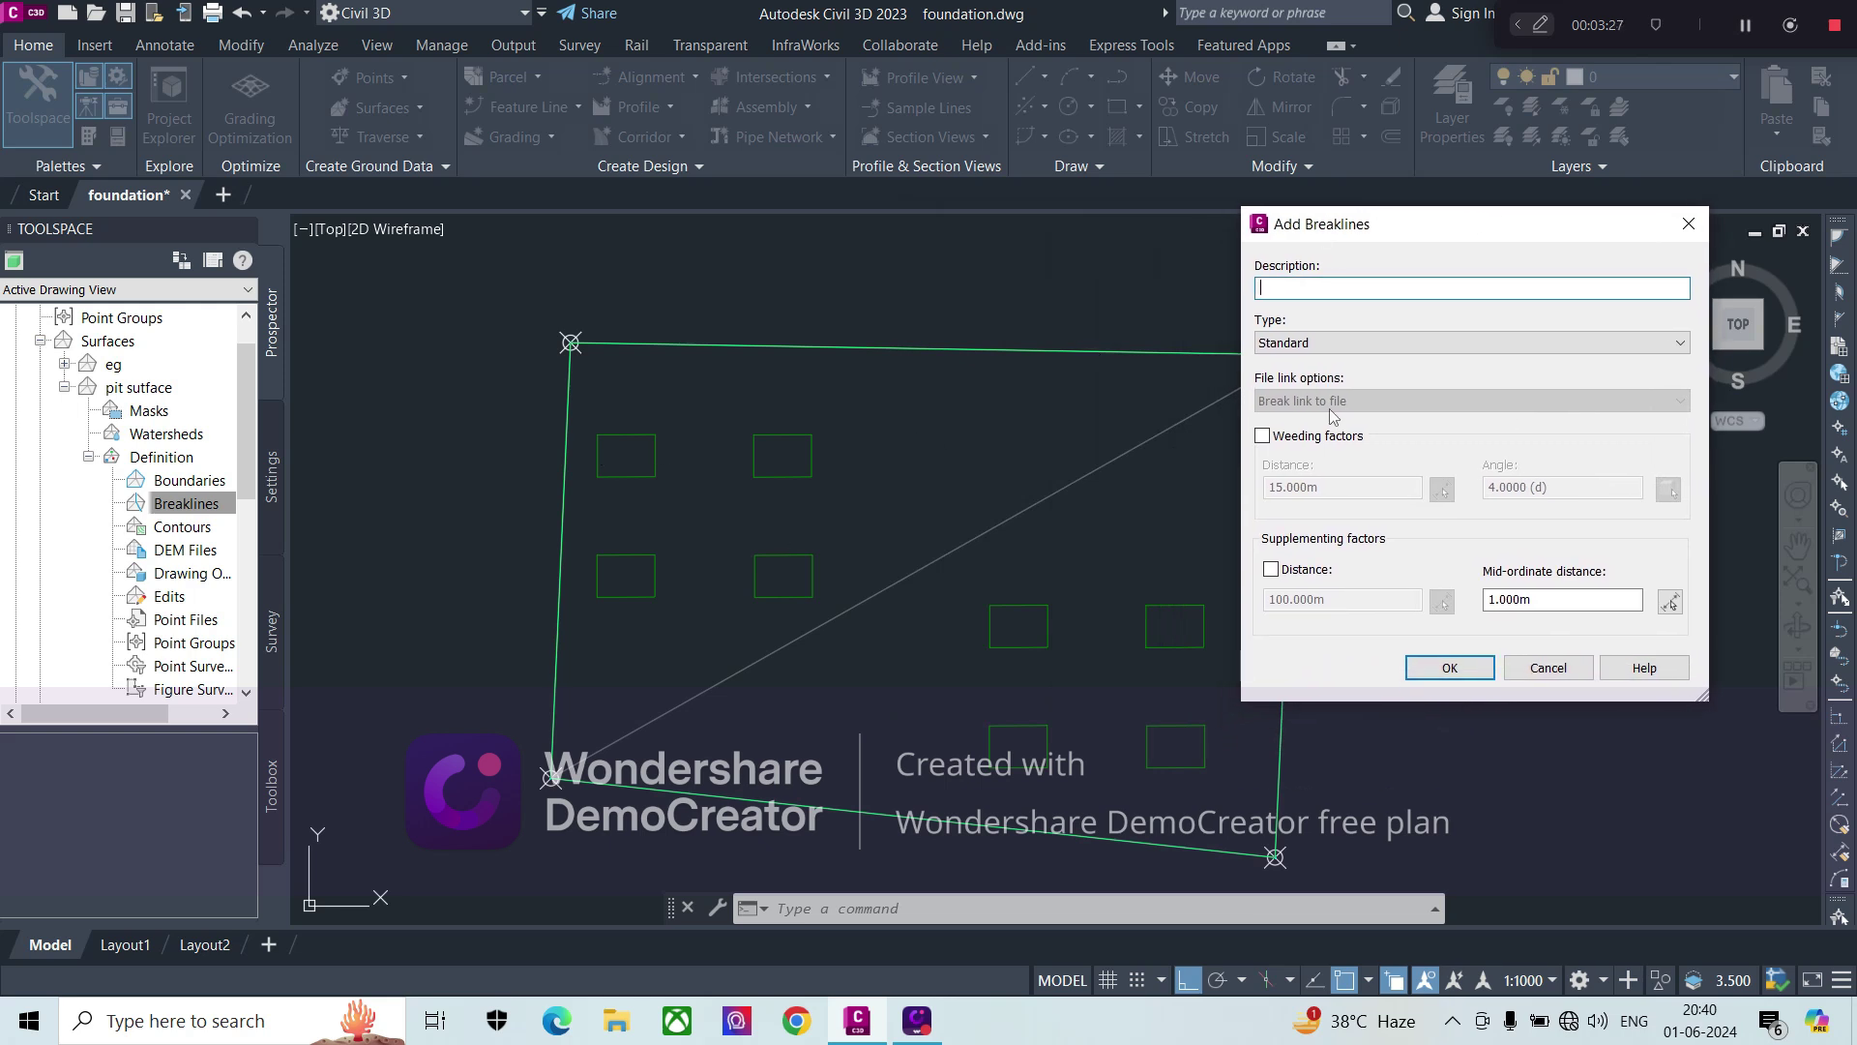
{"action": "left_click", "coordinate": [1414, 346]}
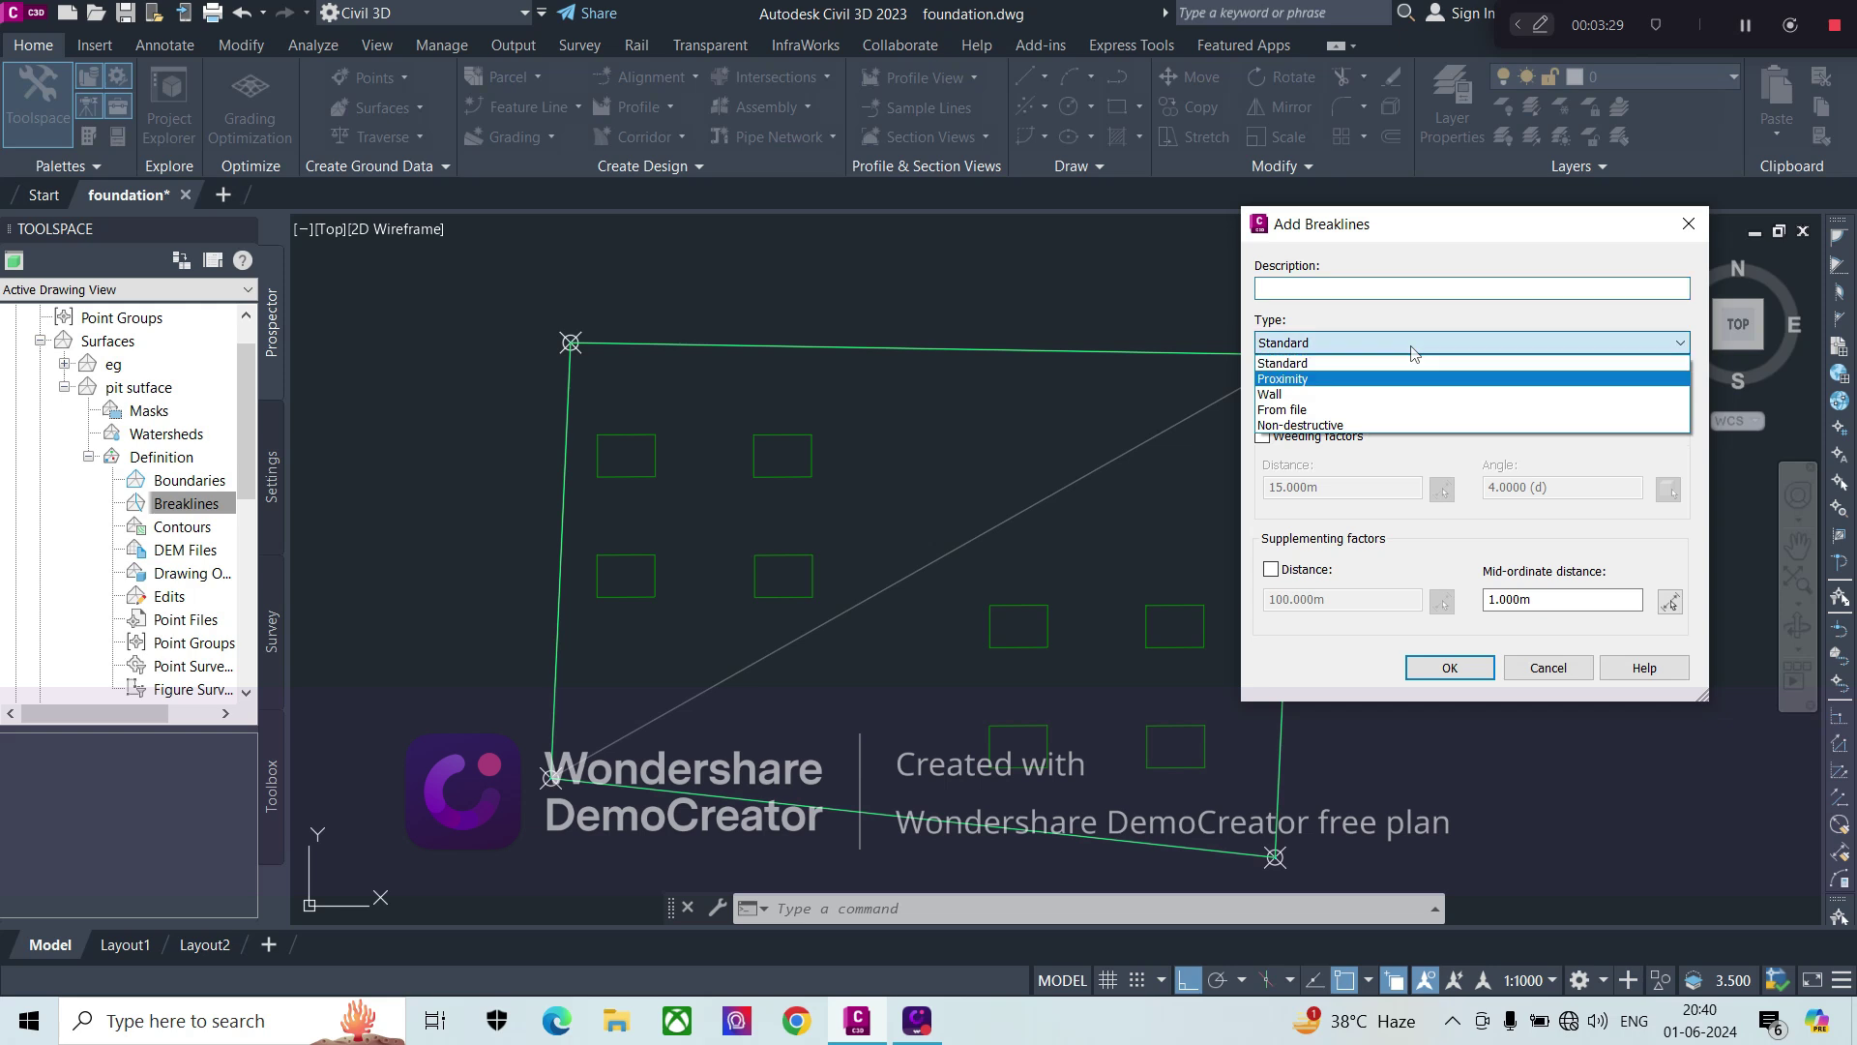
{"action": "left_click", "coordinate": [1275, 396]}
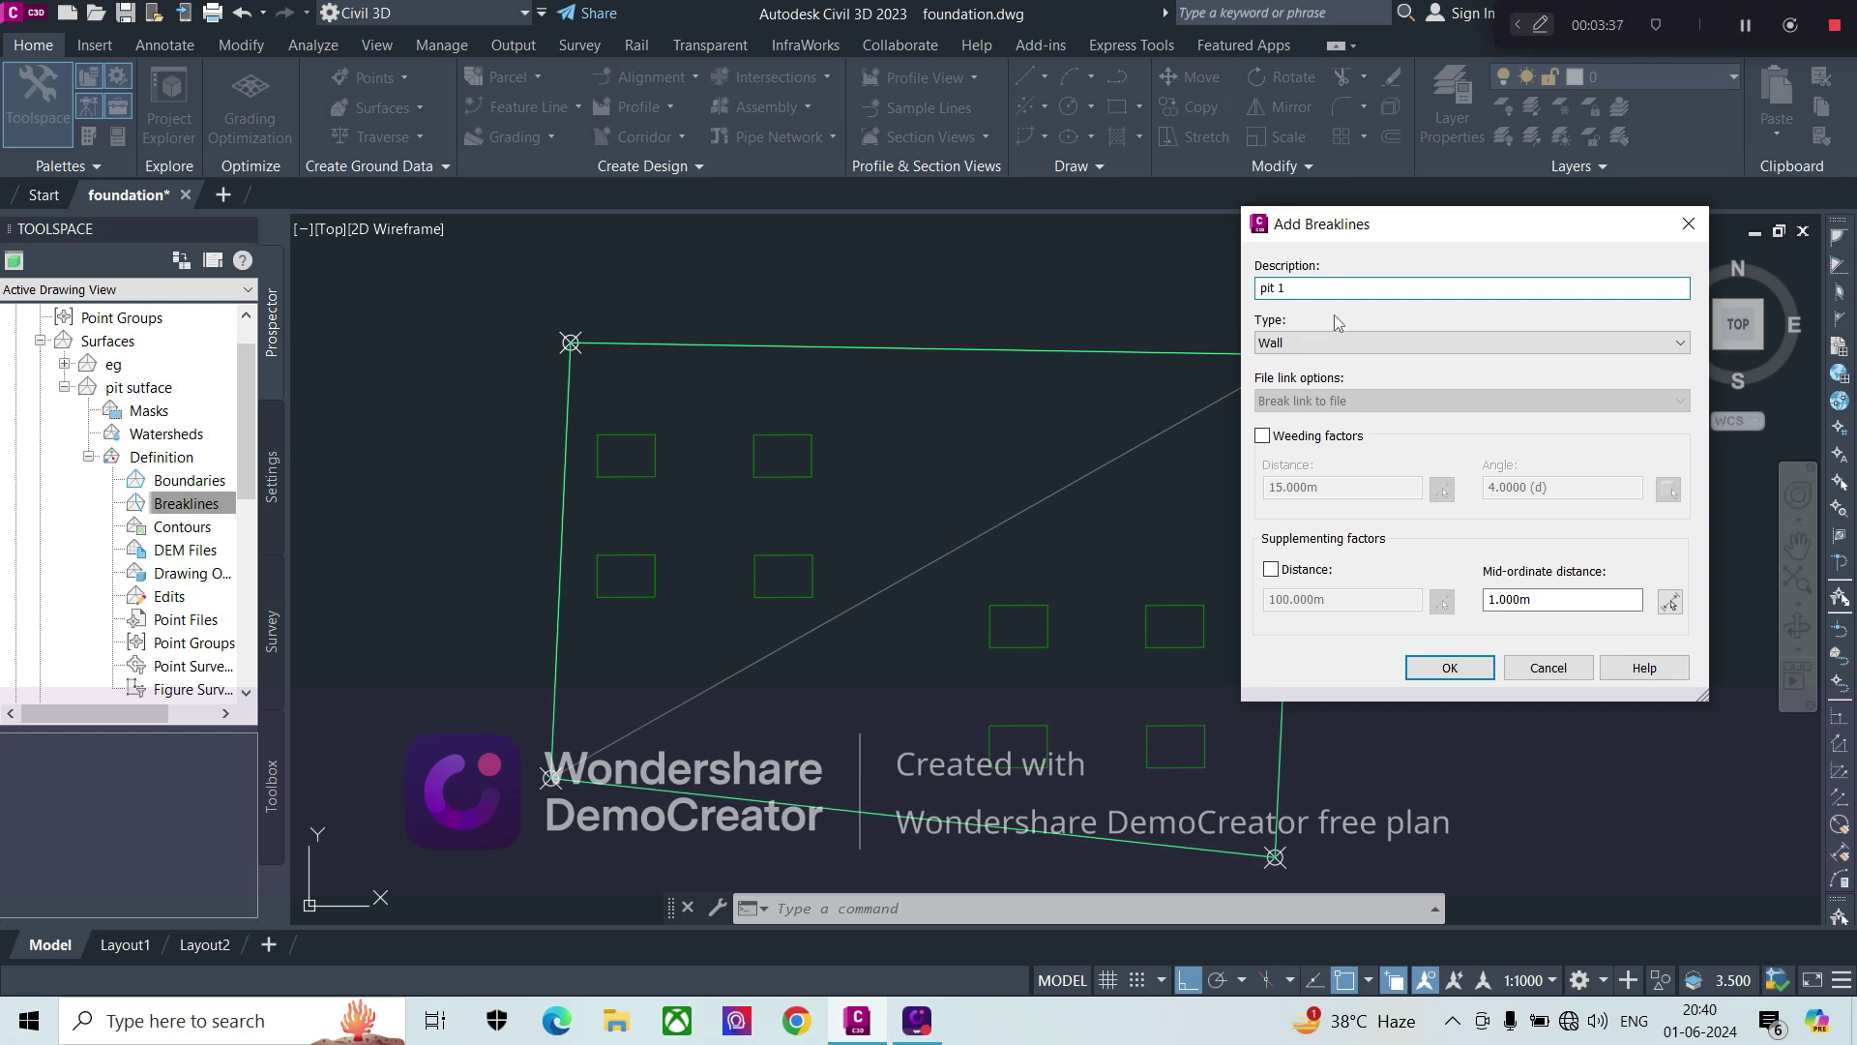
{"action": "left_click", "coordinate": [1446, 668]}
- Apply the wall breakline to the left group's upper-left foundation rectangle, offset inward with Ortho off, with all offset points at elevation 50 m
{"action": "left_click", "coordinate": [653, 454]}
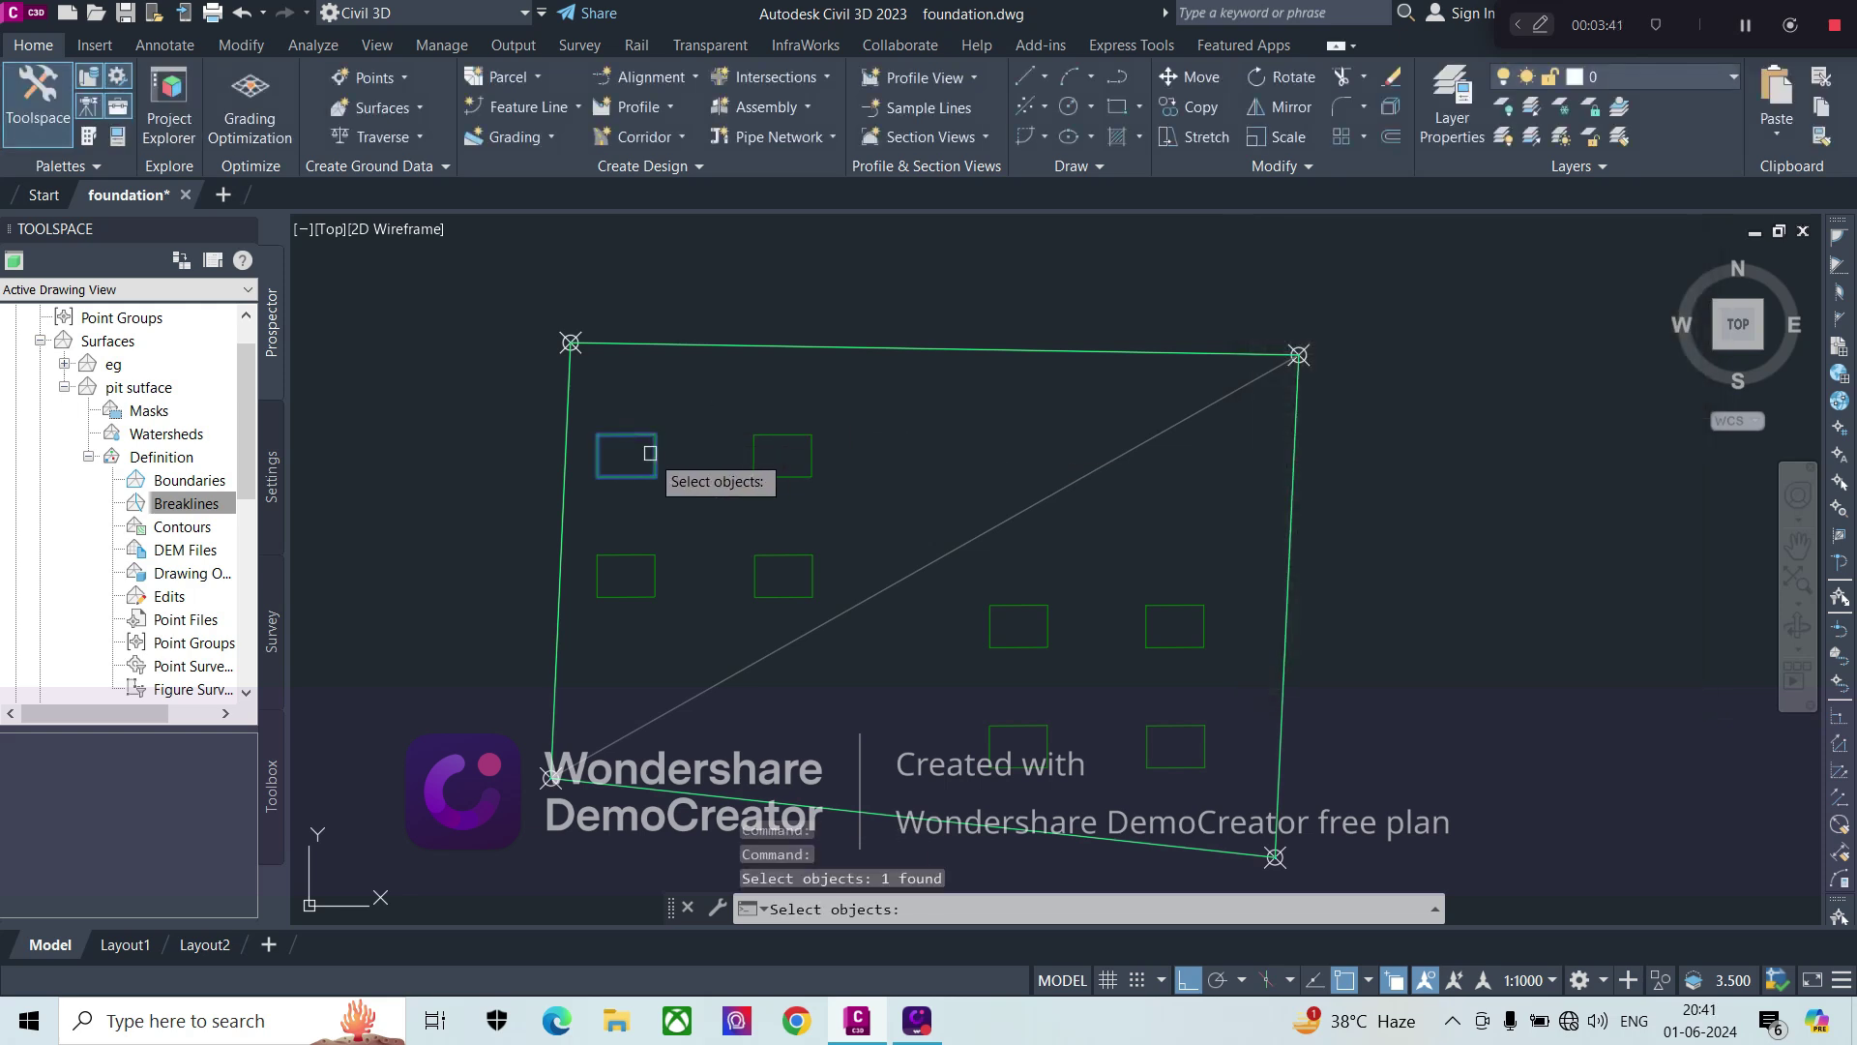
{"action": "key", "text": "Return"}
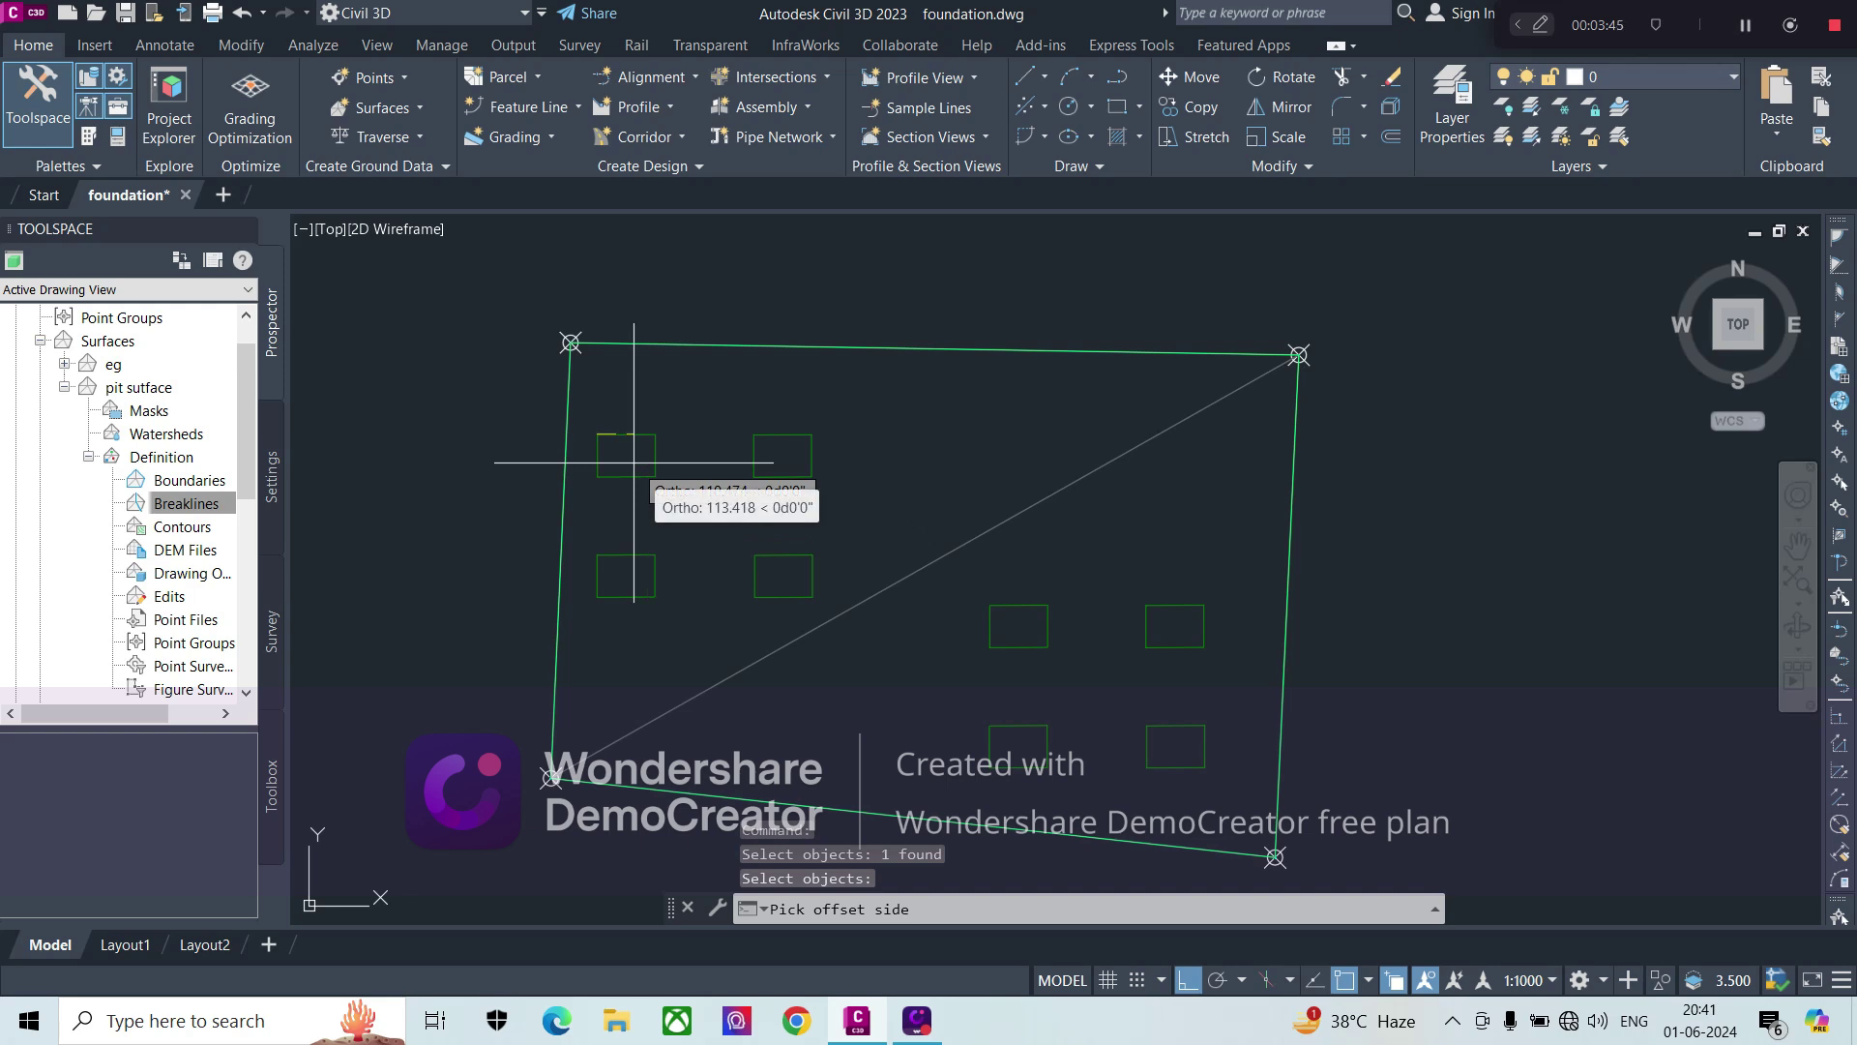
{"action": "middle_click_drag", "start_coordinate": [634, 461], "coordinate": [606, 377]}
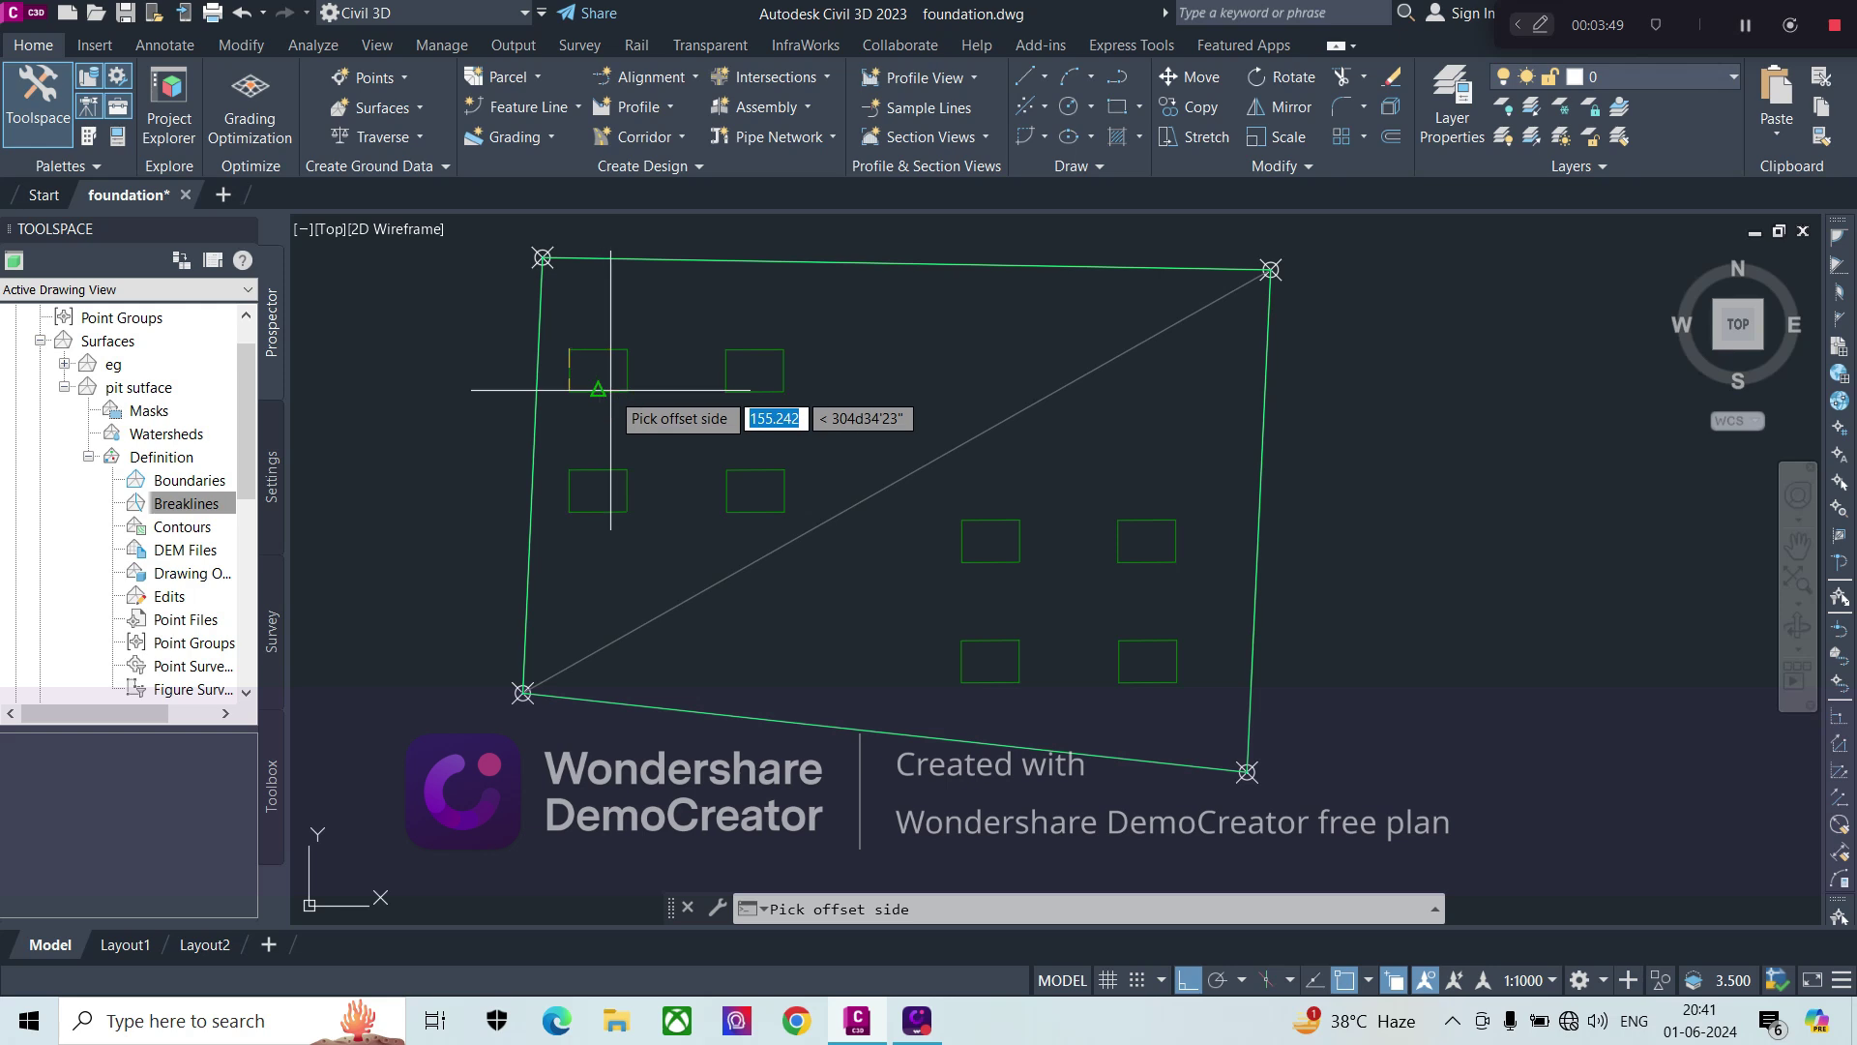
{"action": "left_click", "coordinate": [1188, 980]}
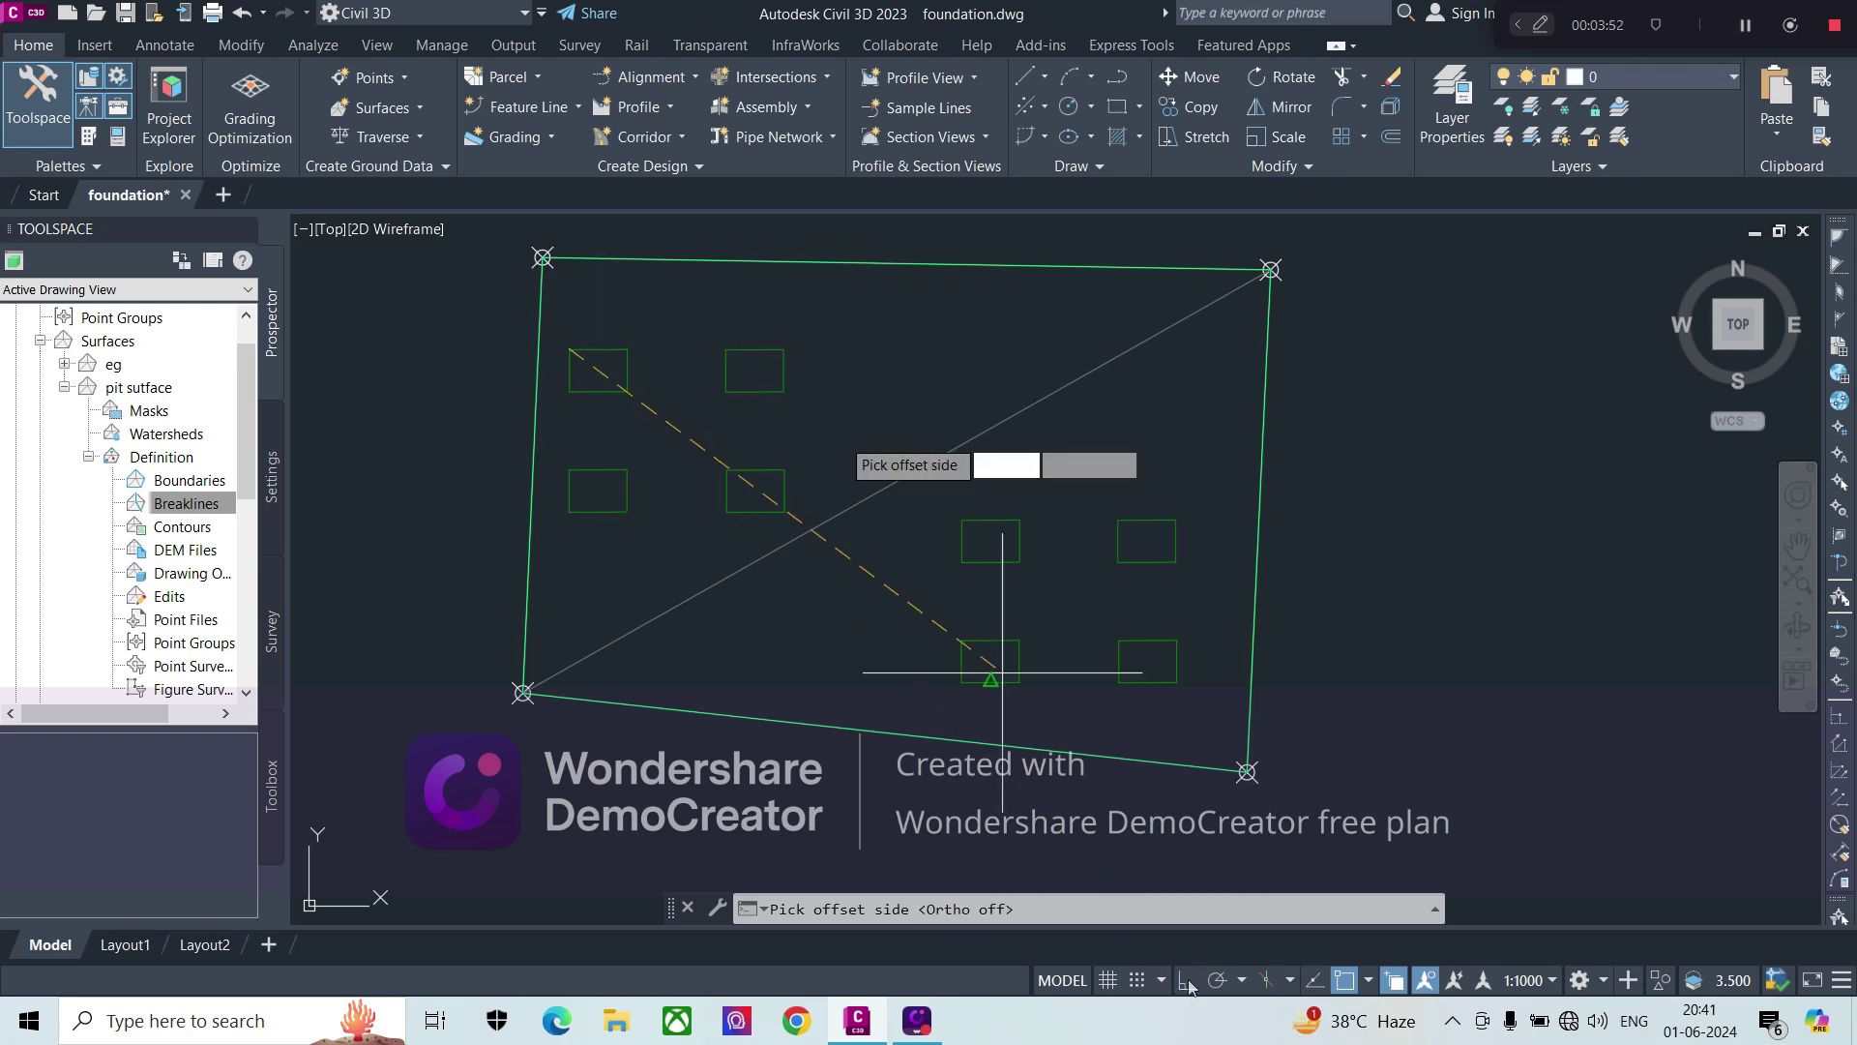
{"action": "left_click", "coordinate": [595, 383]}
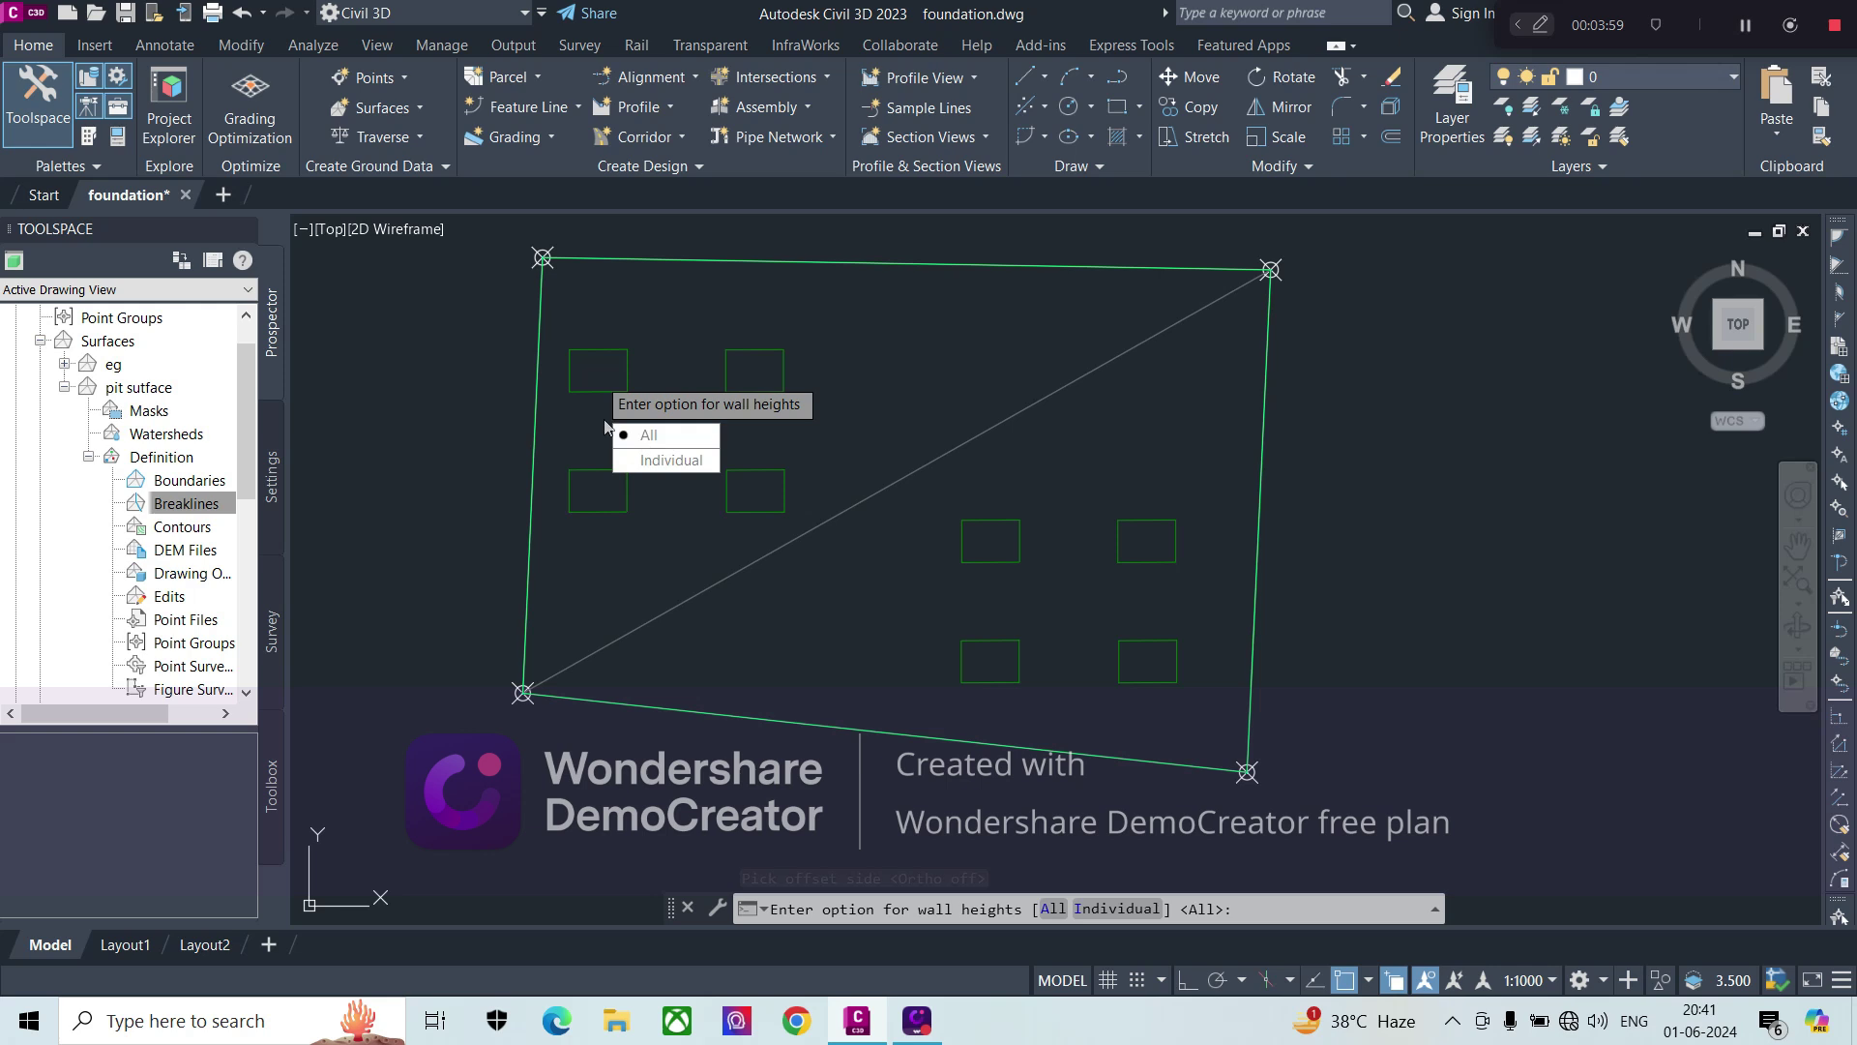
{"action": "left_click", "coordinate": [674, 438]}
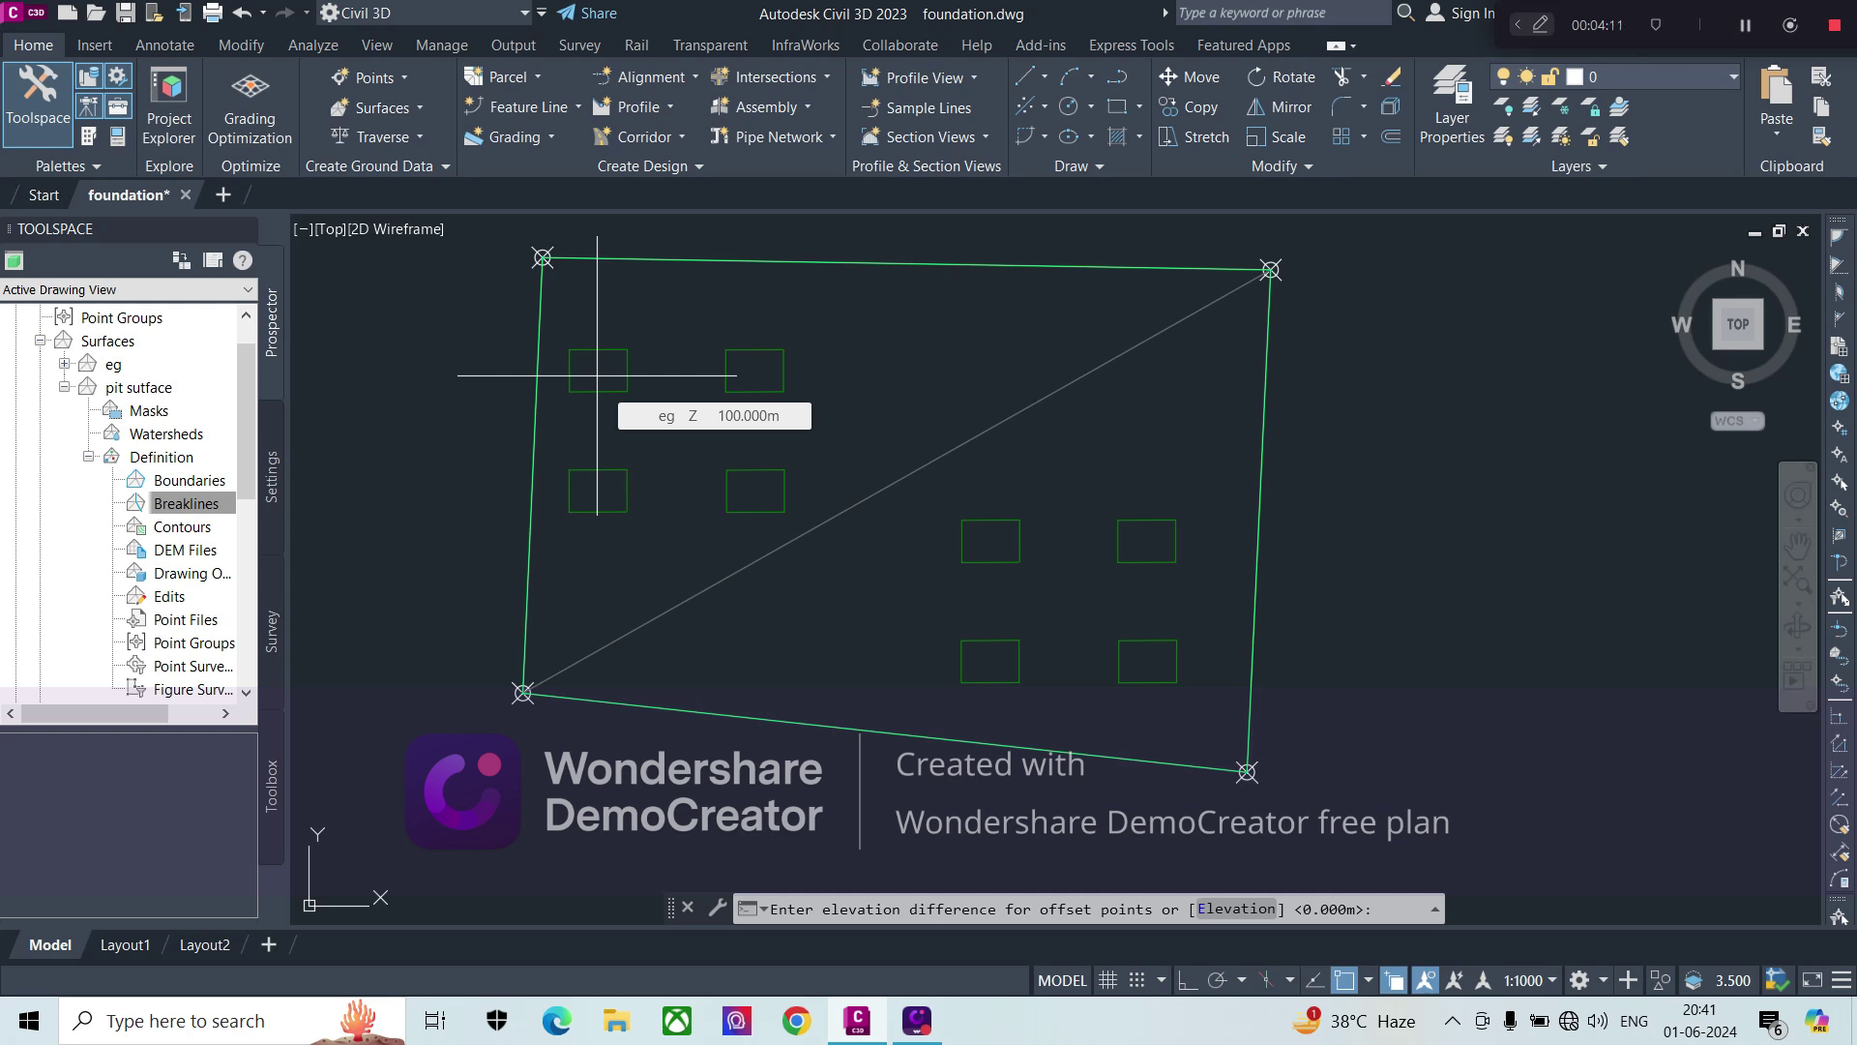
{"action": "left_click", "coordinate": [1238, 909]}
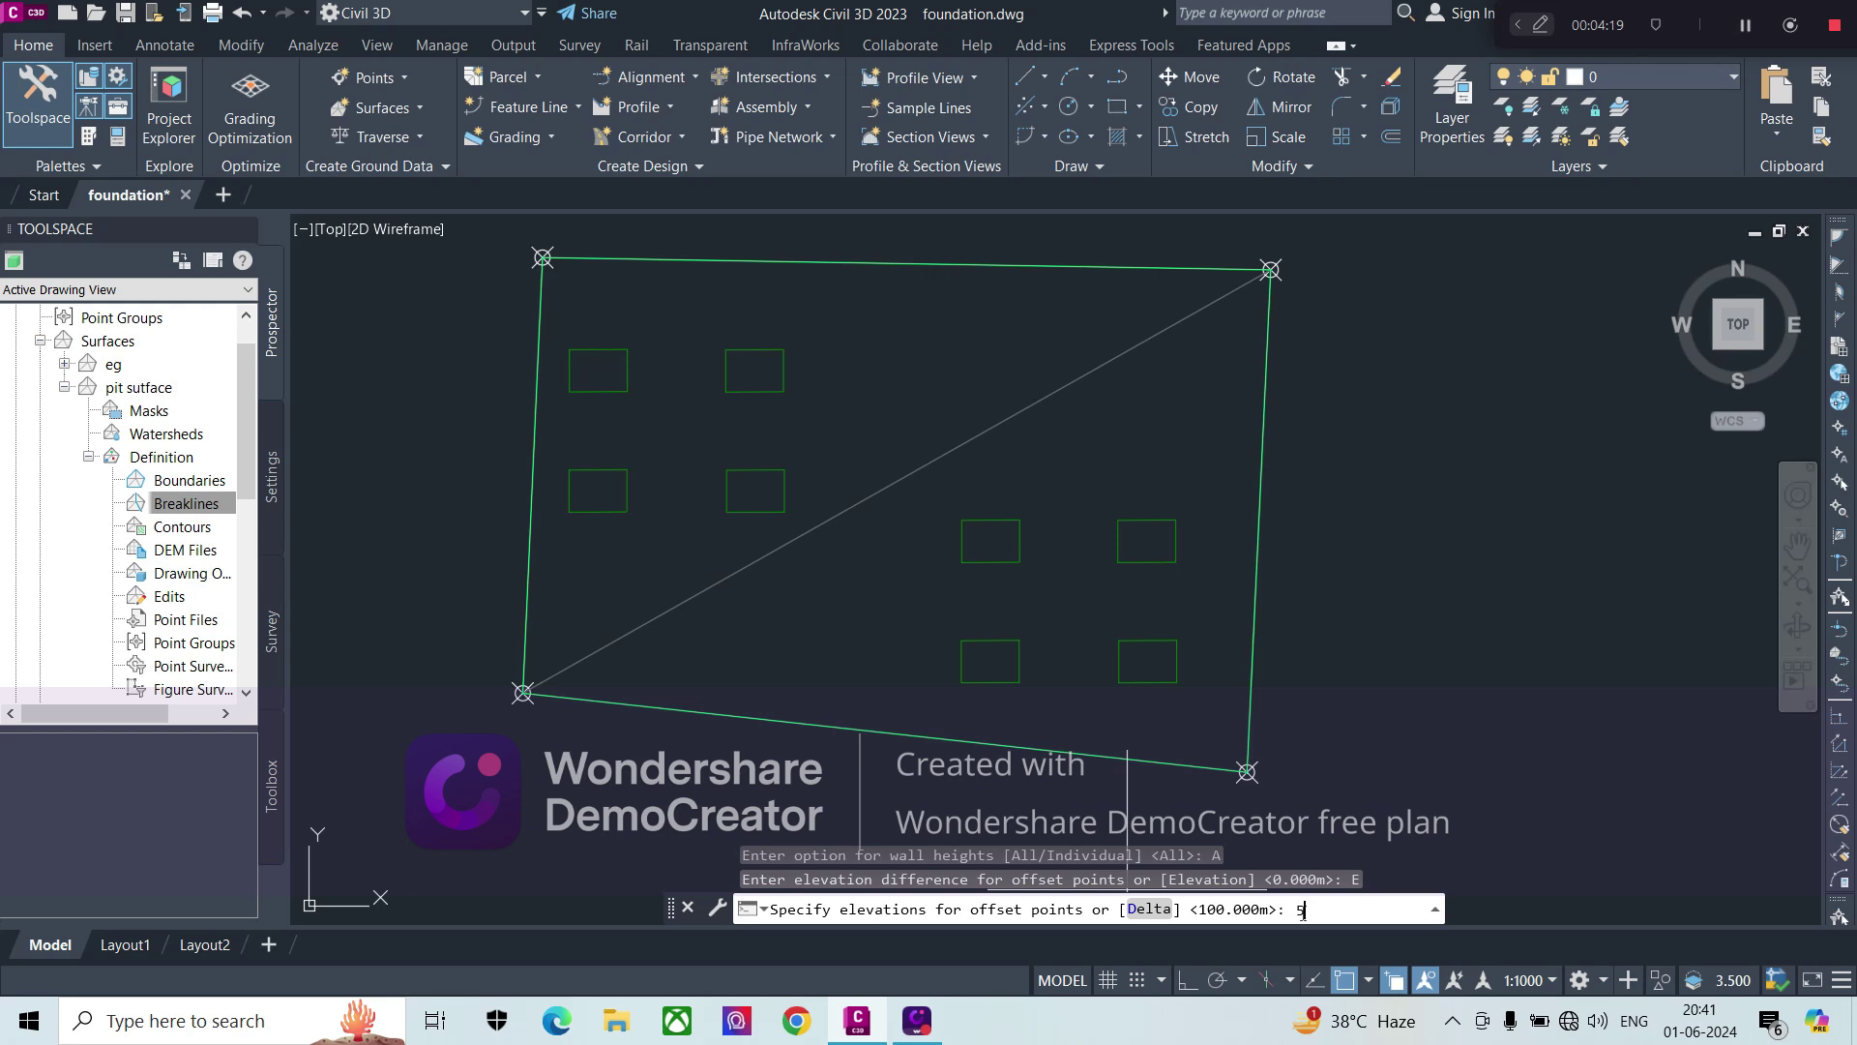
{"action": "key", "text": "Return"}
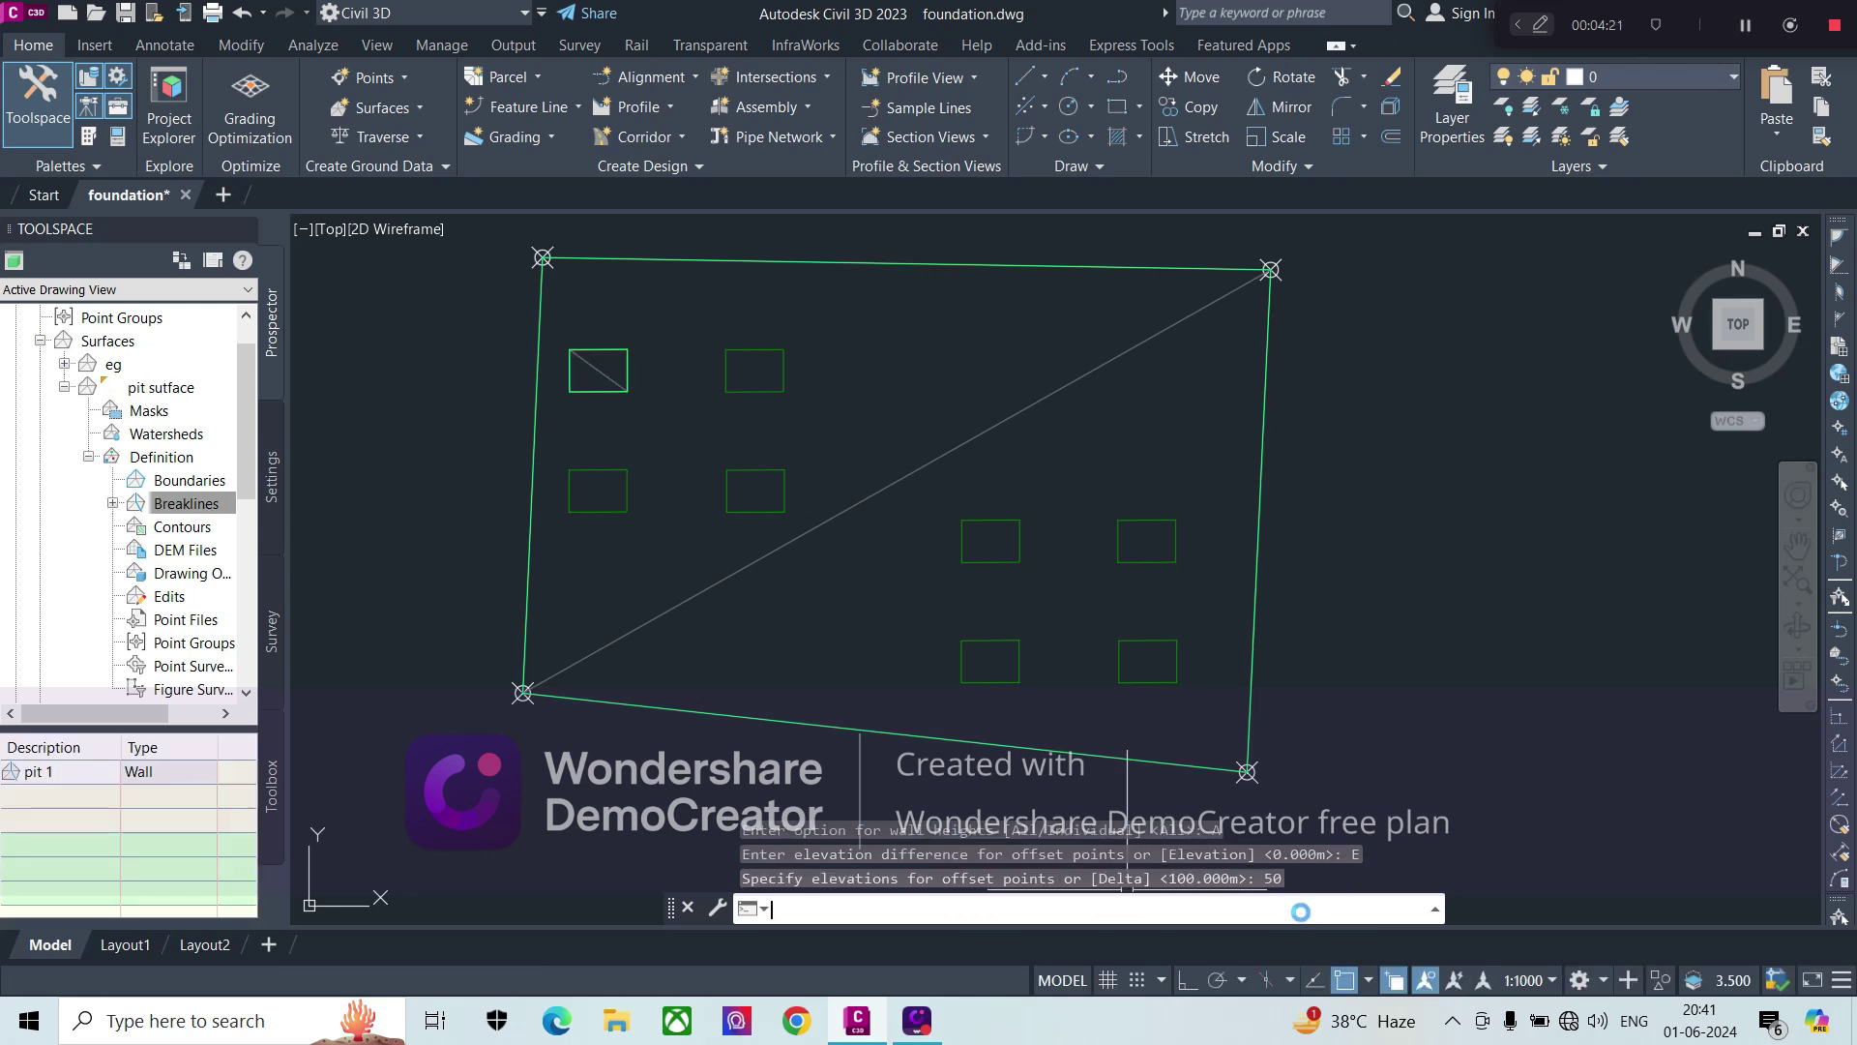
- Define another pit surface breakline set of type Wall, leaving its description blank
{"action": "middle_click_drag", "start_coordinate": [621, 404], "coordinate": [613, 448]}
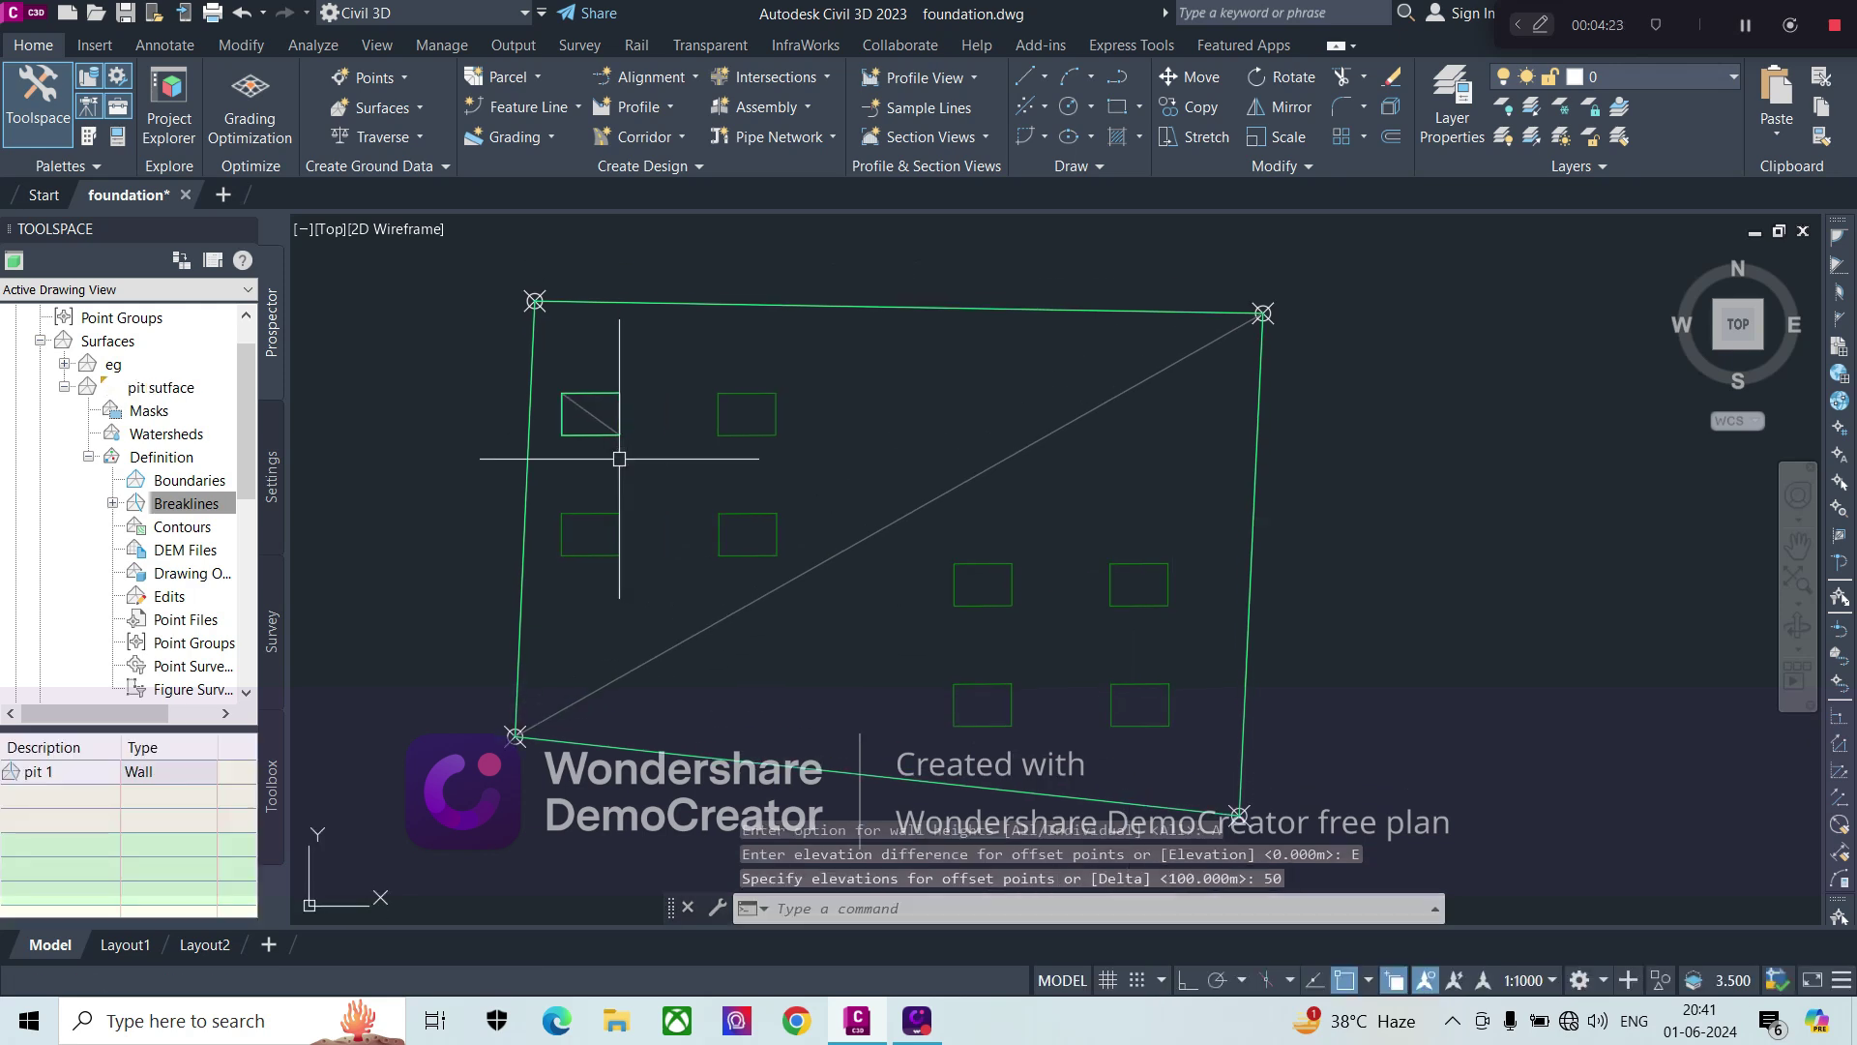
{"action": "left_click", "coordinate": [187, 505]}
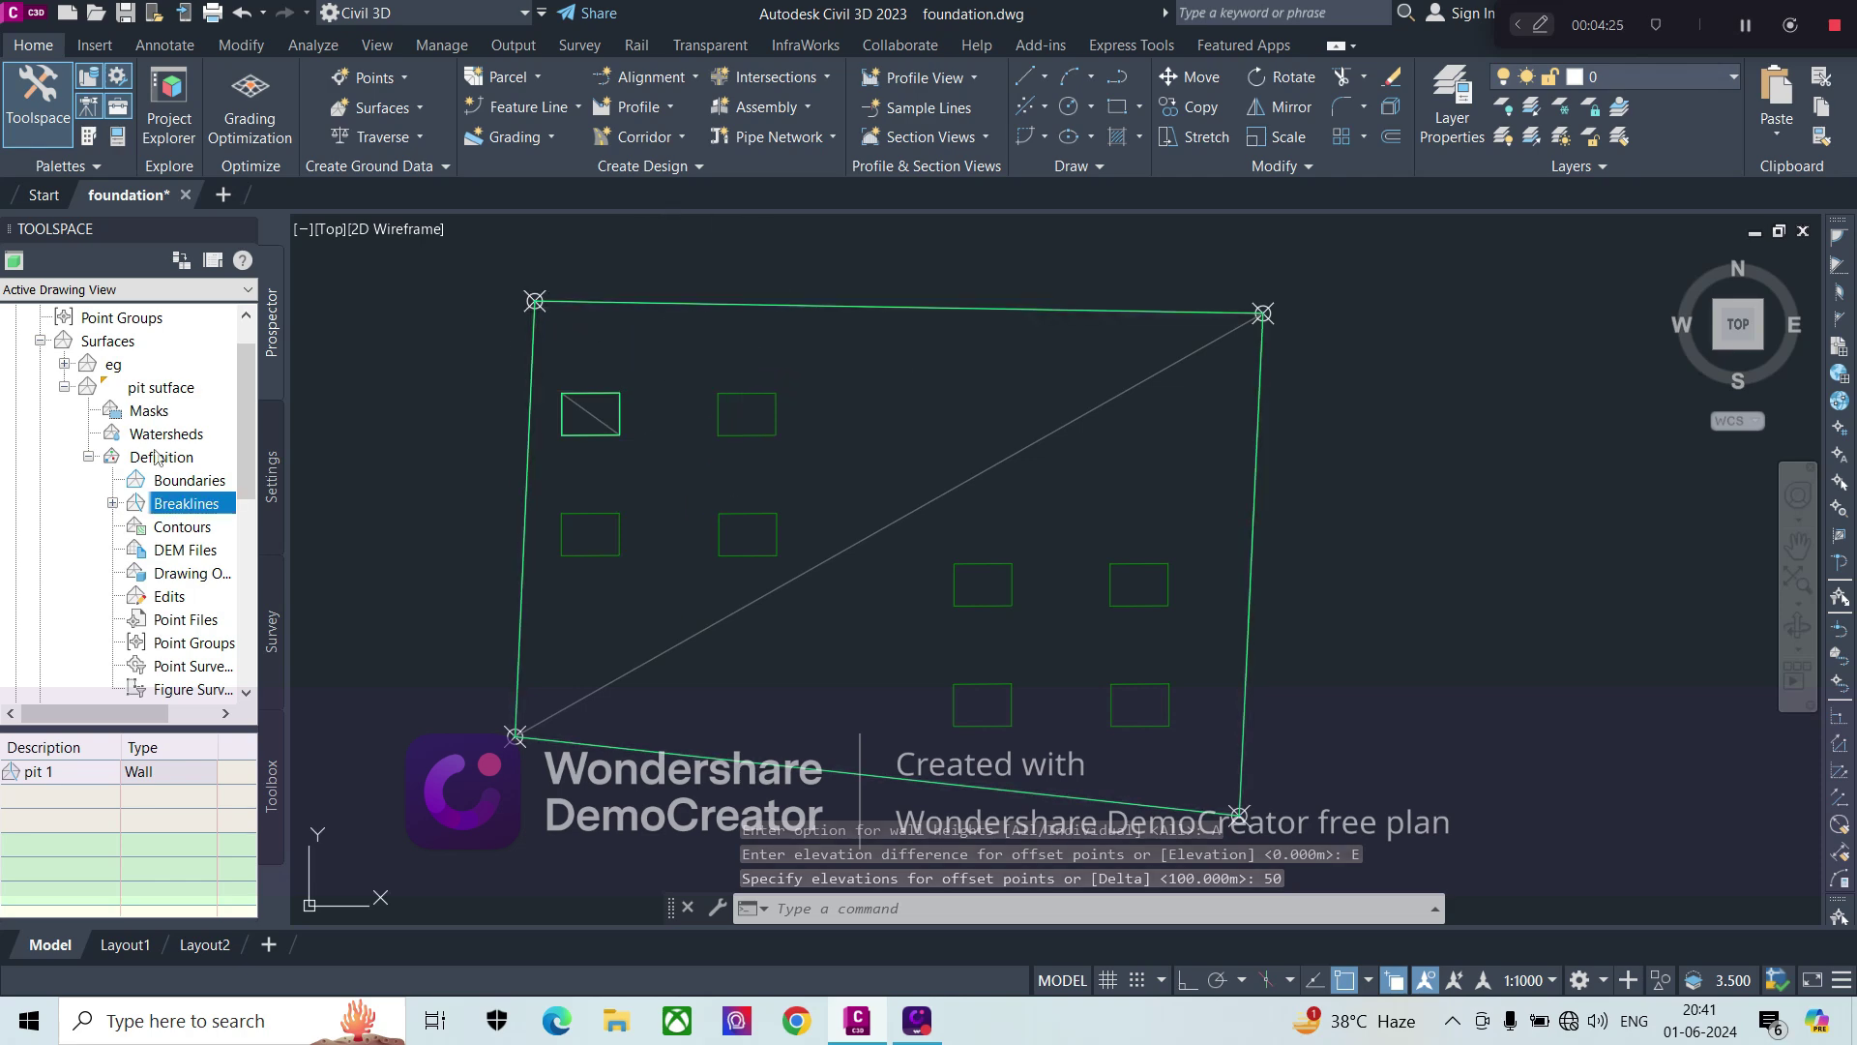
{"action": "right_click", "coordinate": [187, 505]}
{"action": "left_click", "coordinate": [228, 520]}
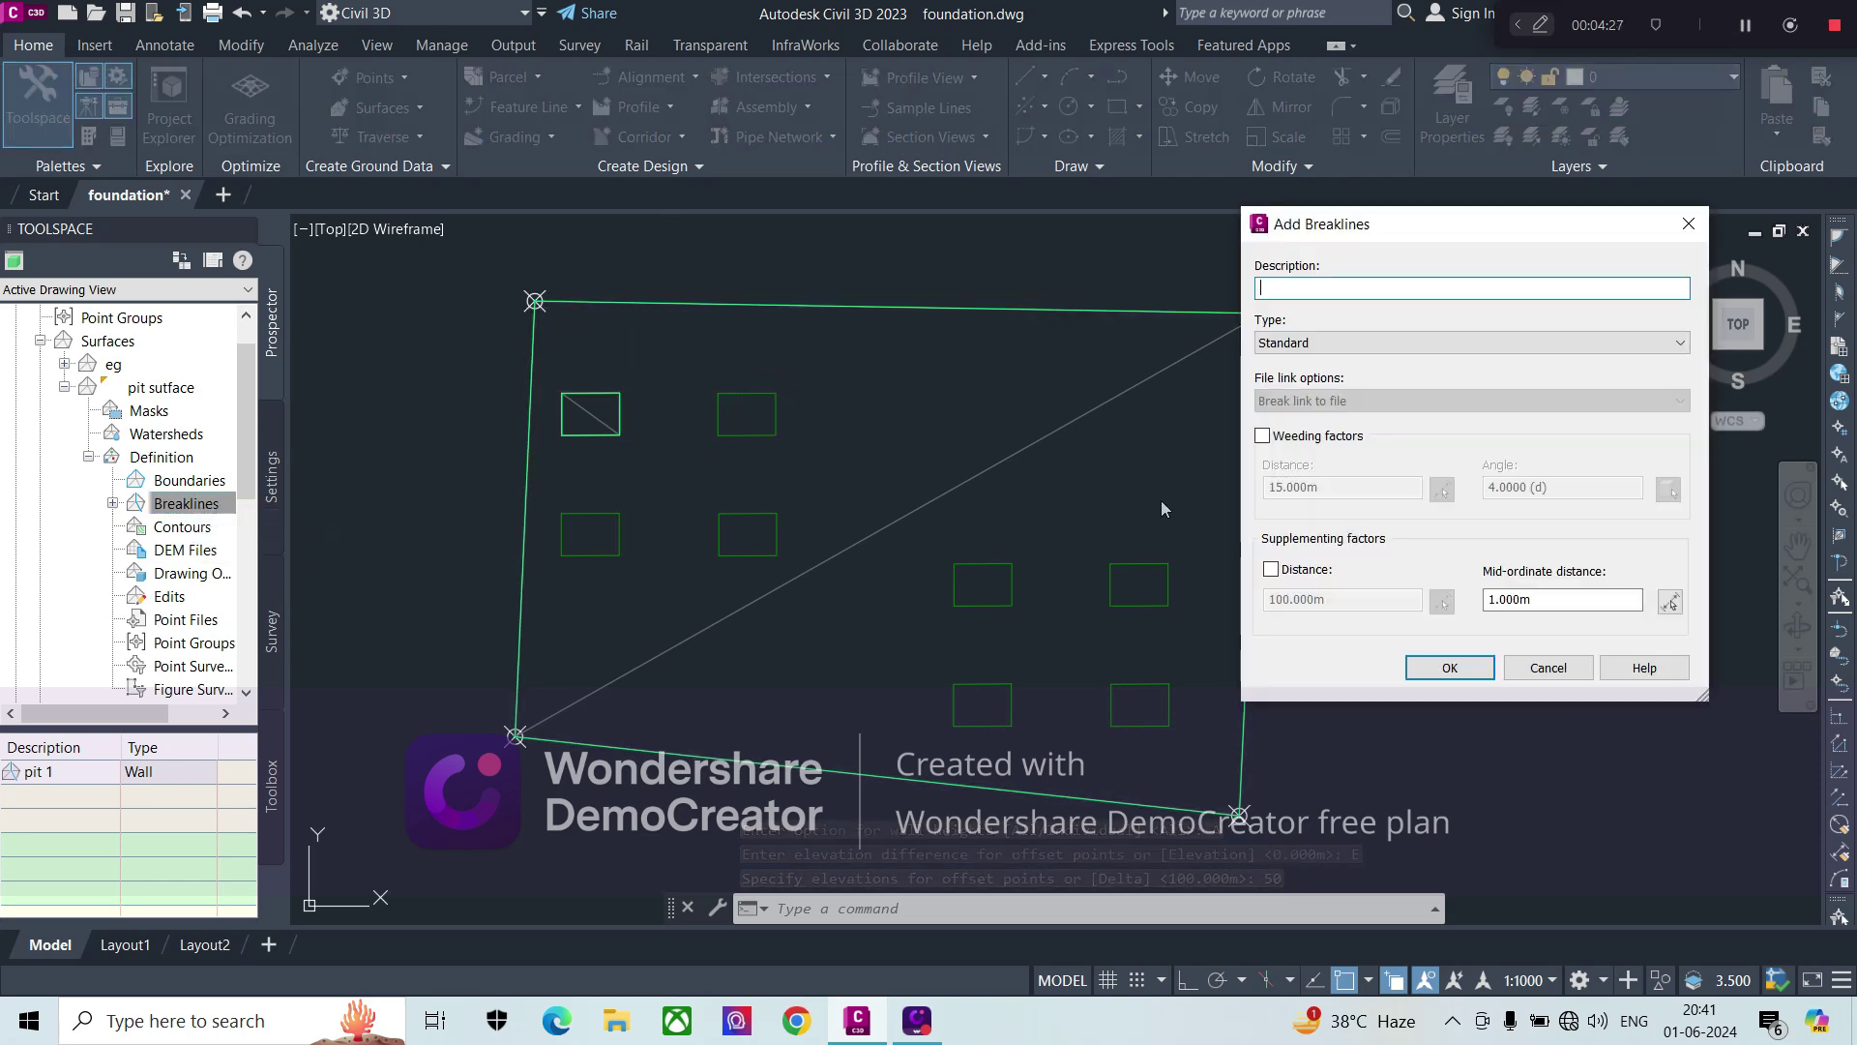
{"action": "left_click", "coordinate": [1359, 347]}
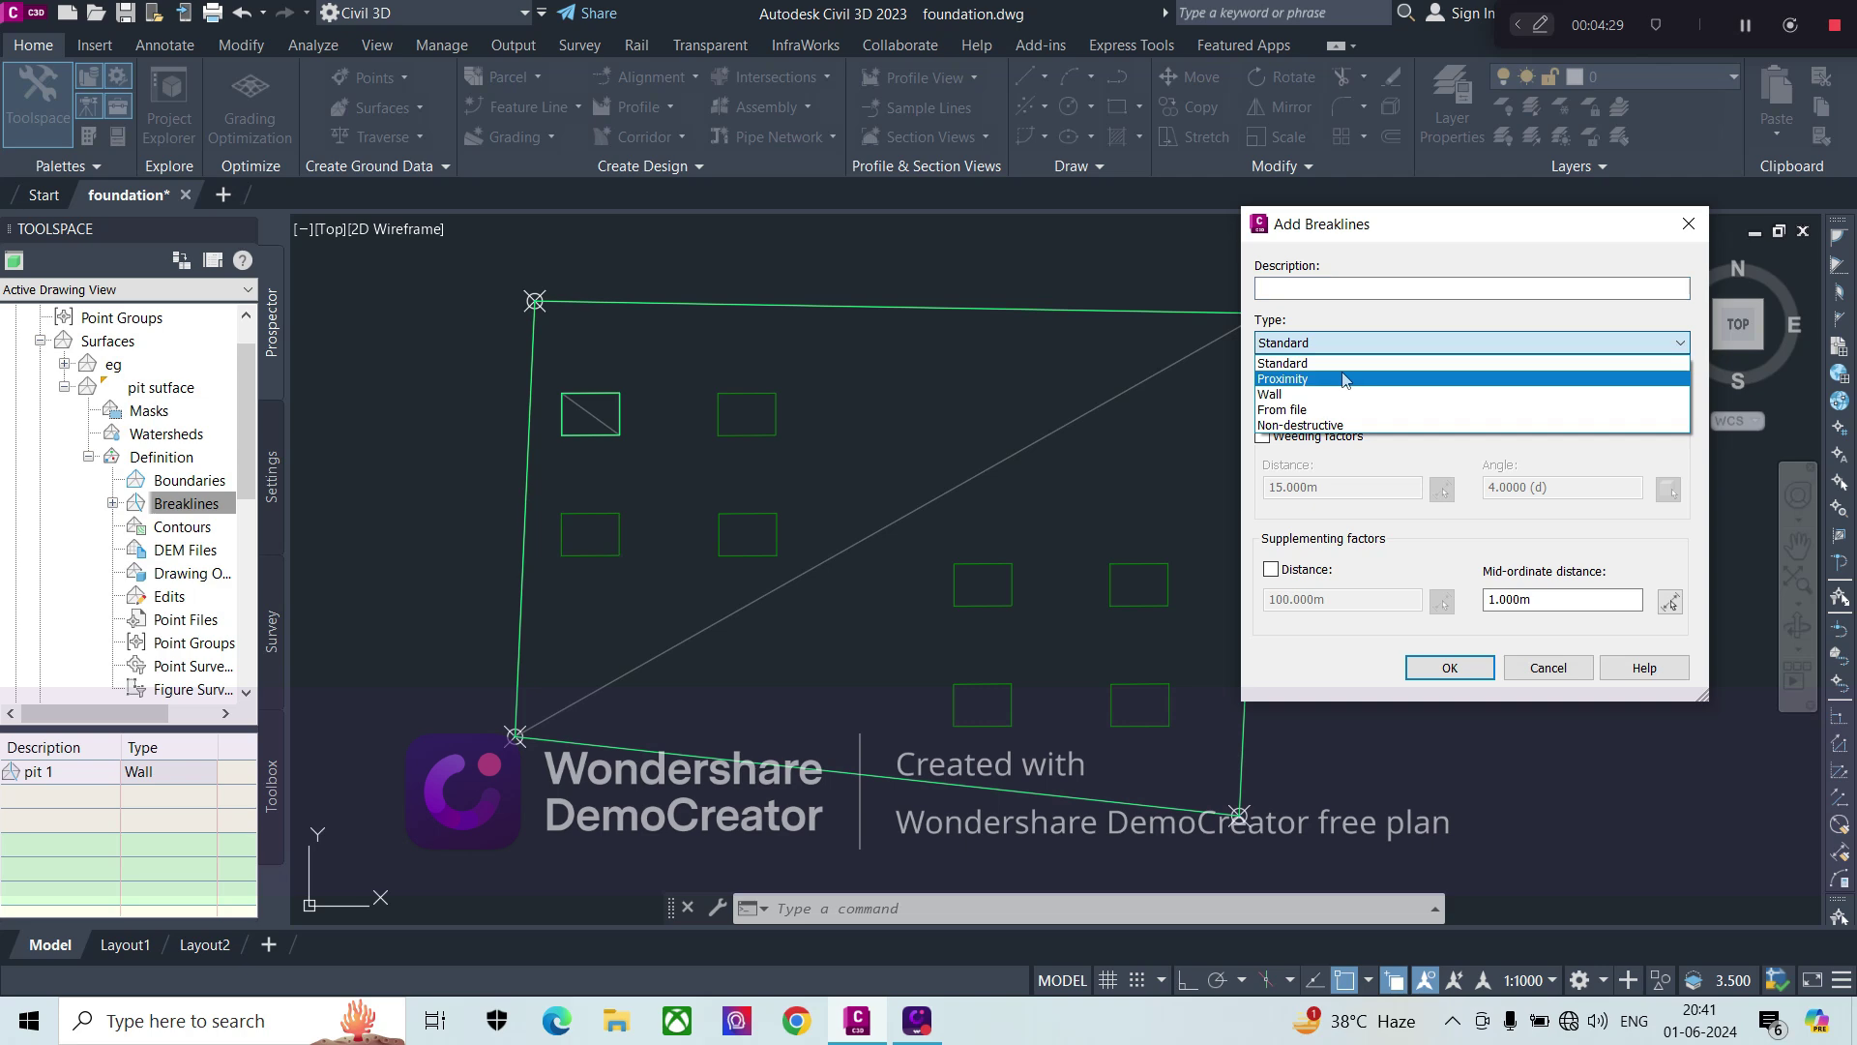
{"action": "left_click", "coordinate": [1287, 392]}
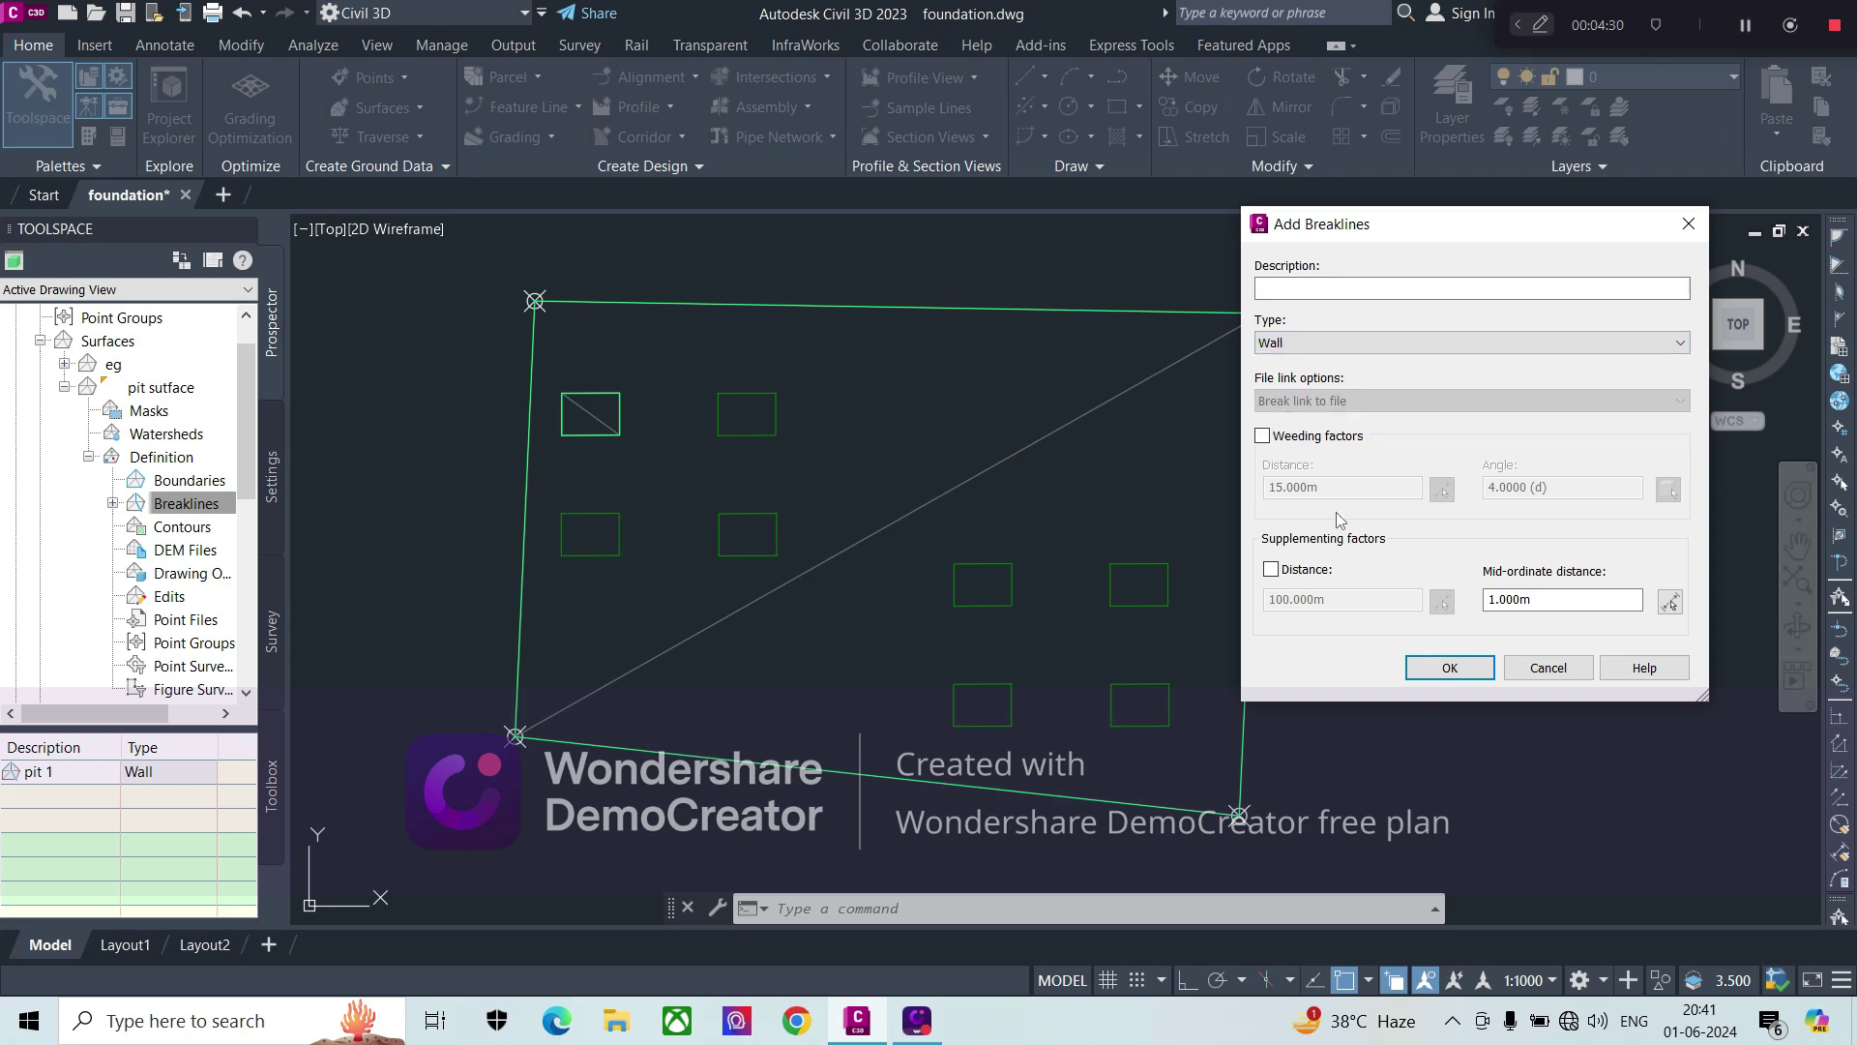
{"action": "left_click", "coordinate": [1449, 668]}
- Apply the wall breakline to the left group's upper-right foundation rectangle, offset inward, with all offset points at elevation 50 m
{"action": "left_click", "coordinate": [777, 416]}
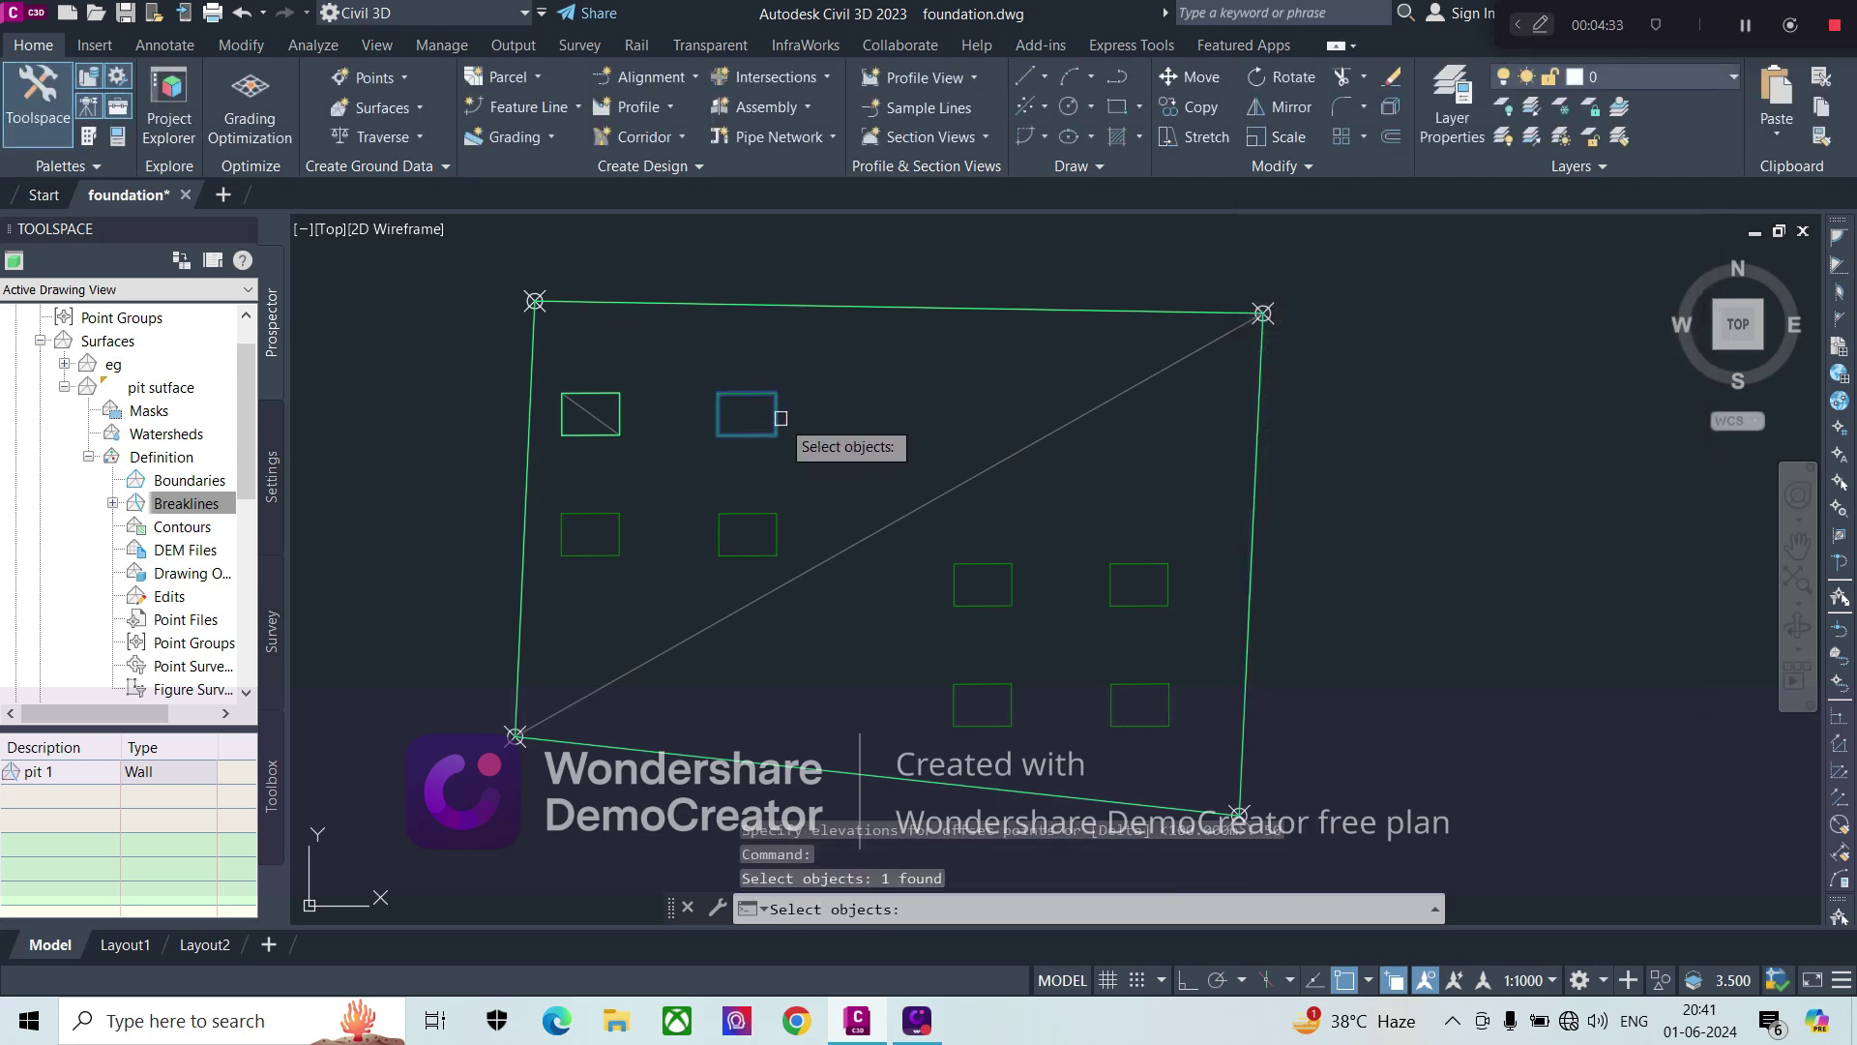
{"action": "key", "text": "Return"}
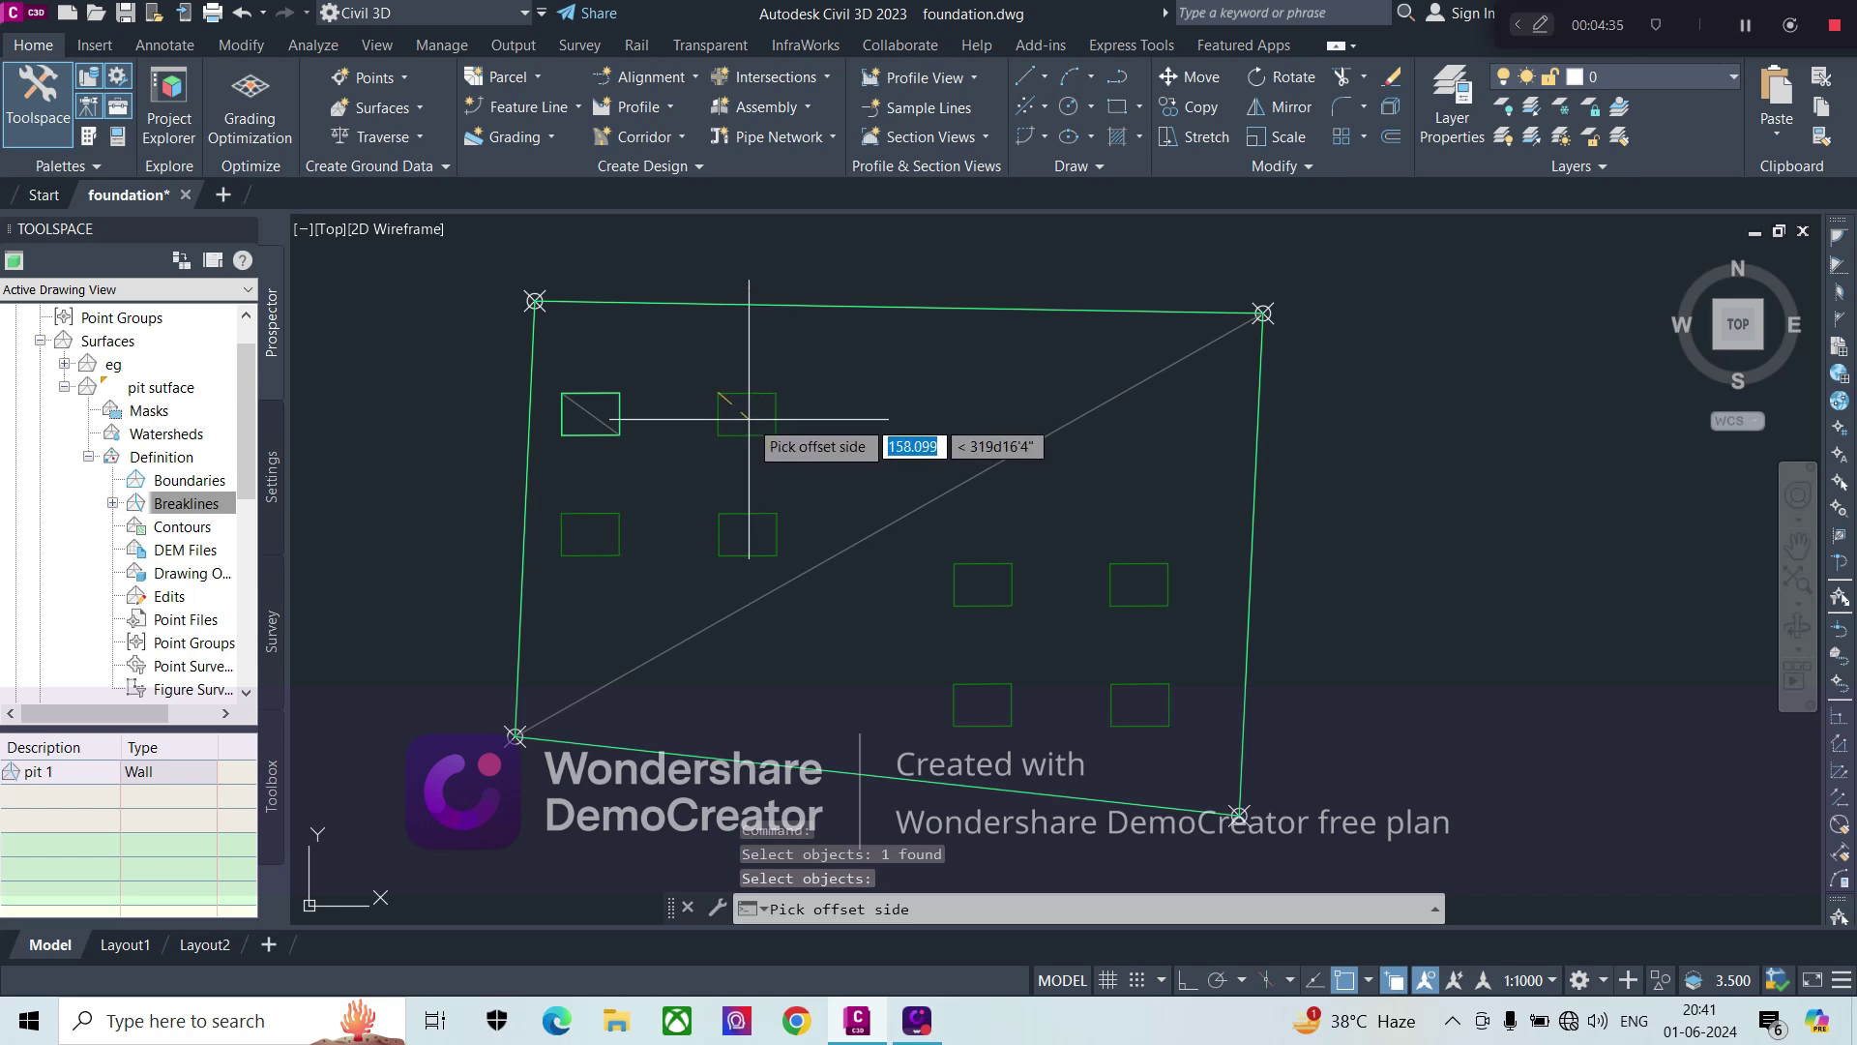
{"action": "left_click", "coordinate": [745, 419]}
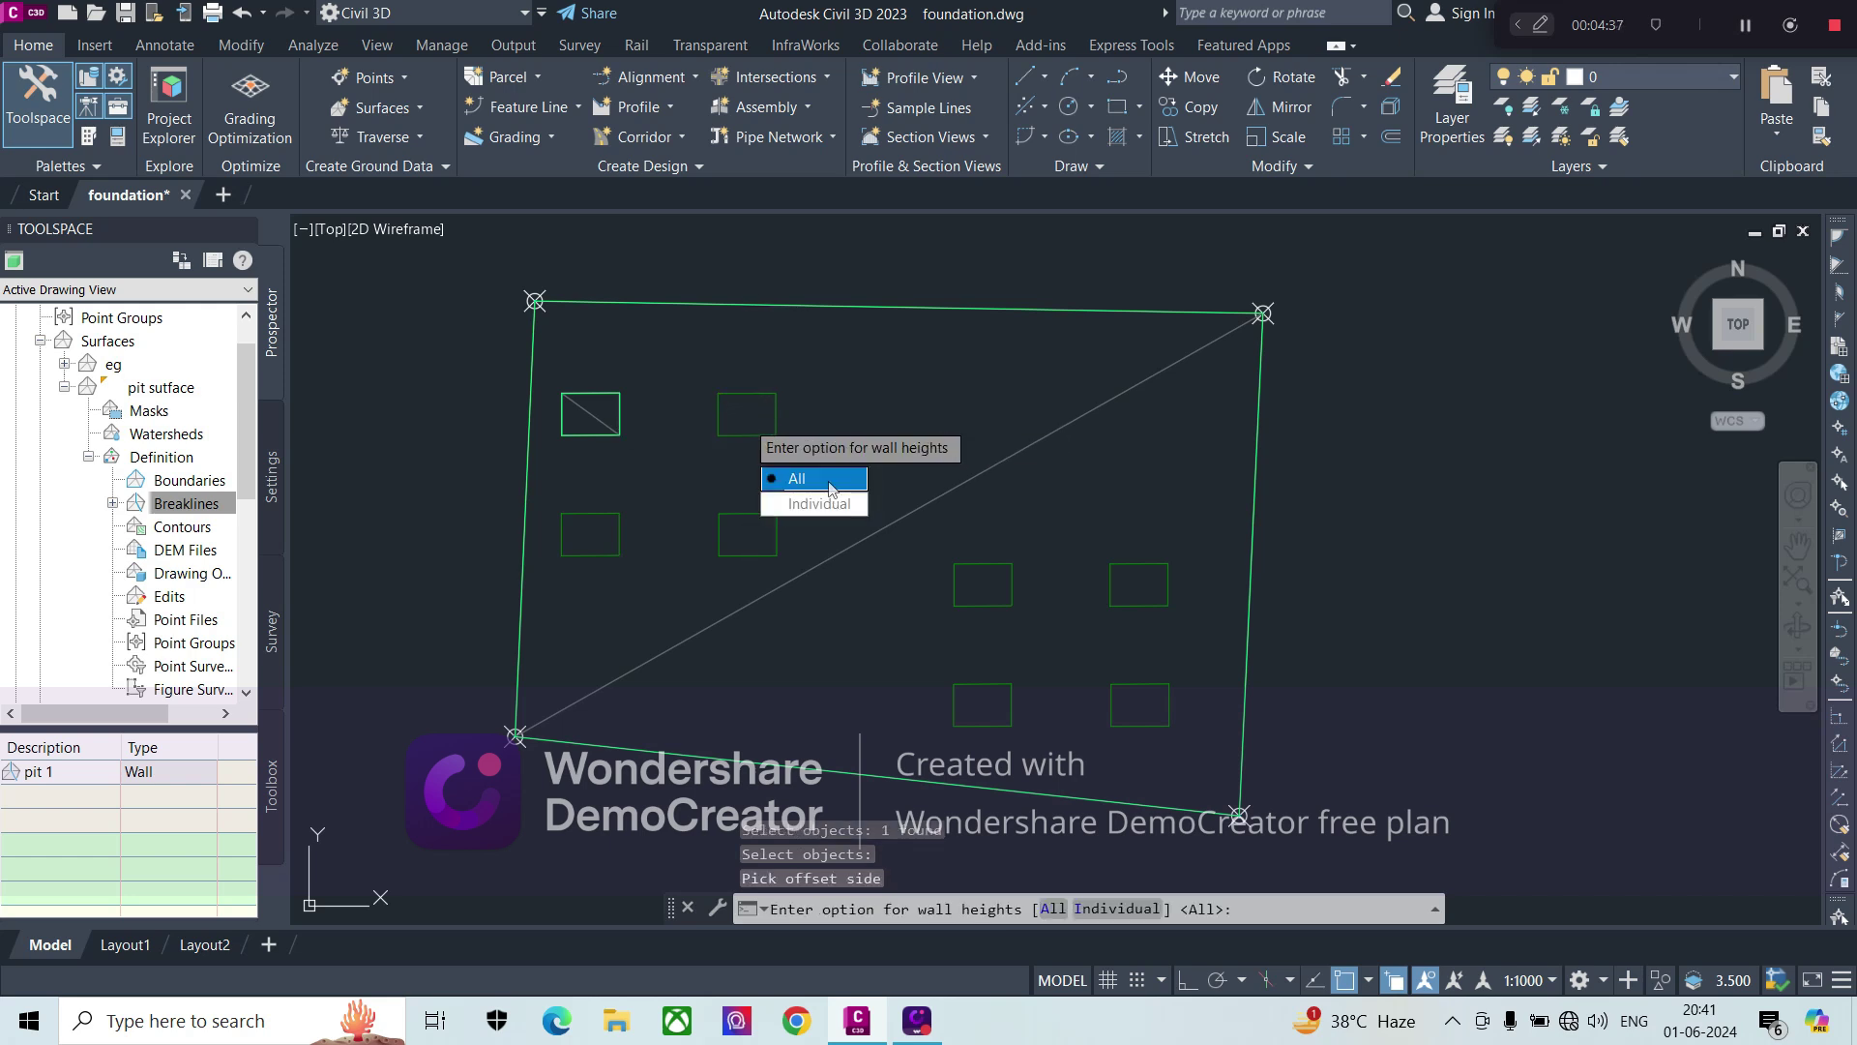
{"action": "left_click", "coordinate": [796, 478]}
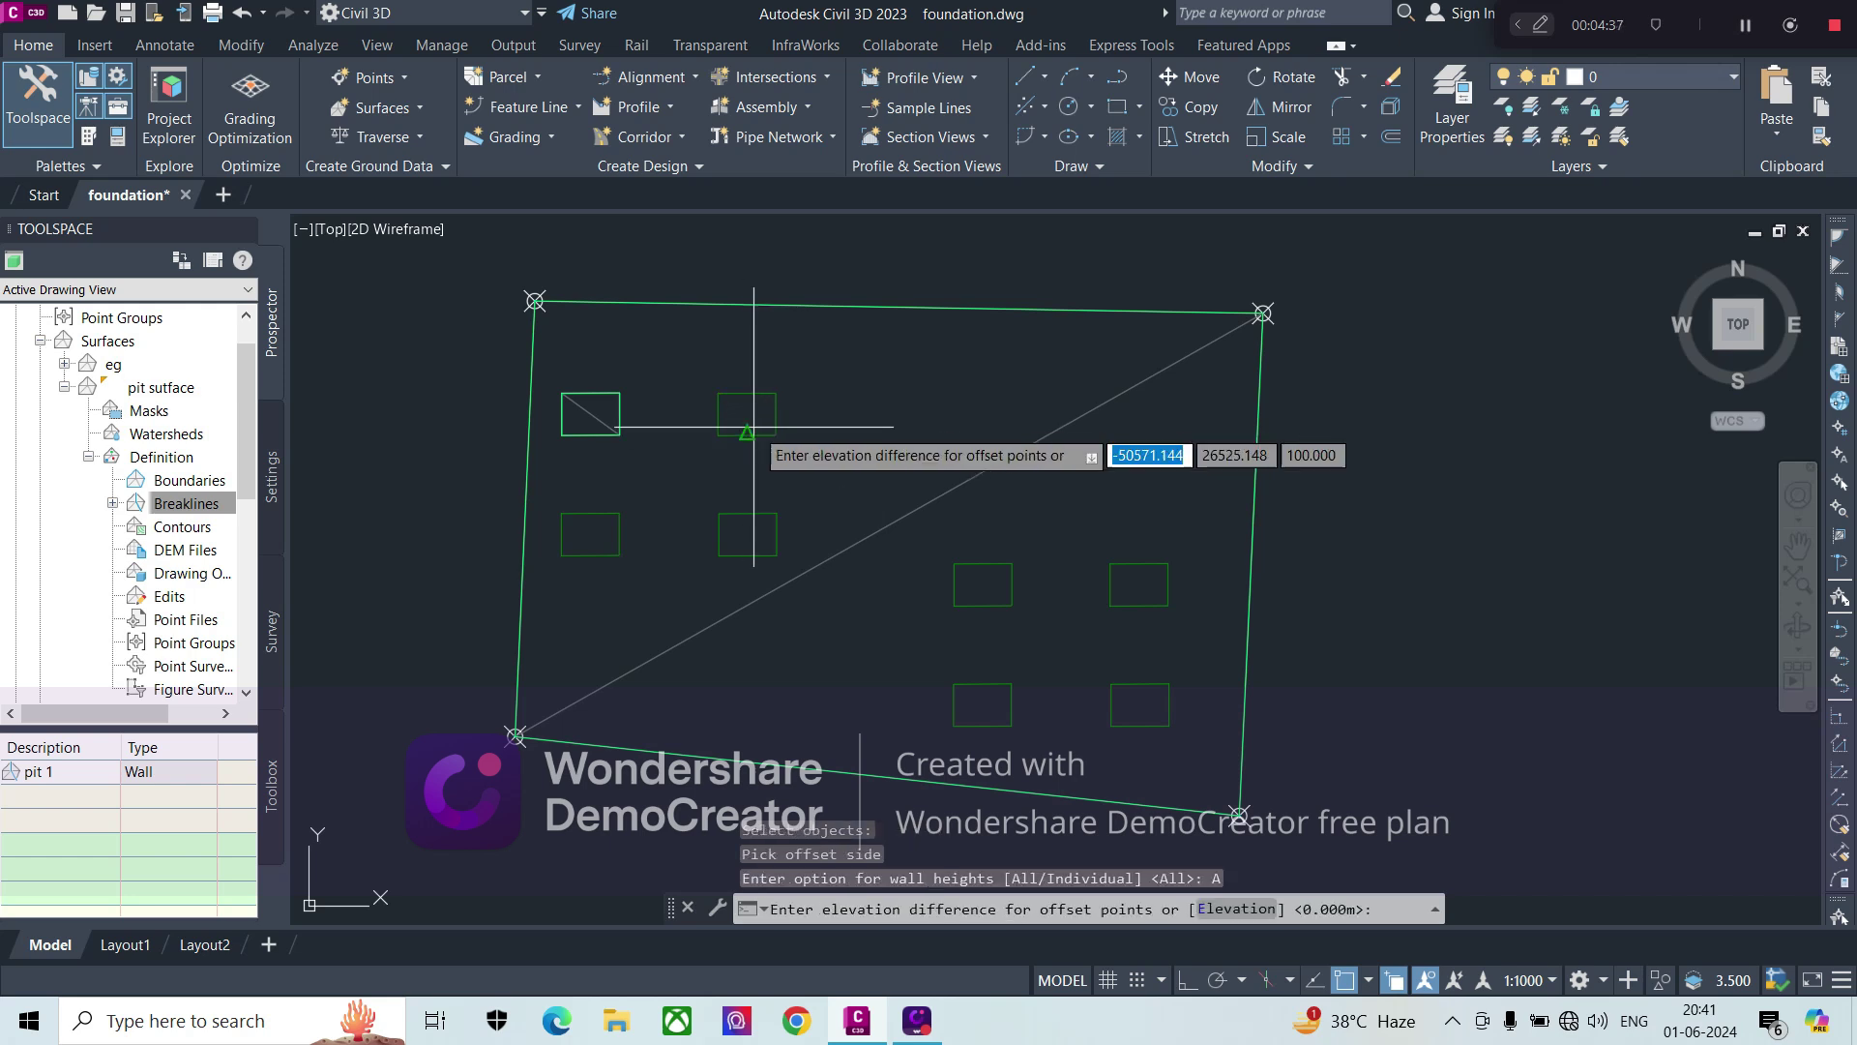
{"action": "left_click", "coordinate": [1238, 910]}
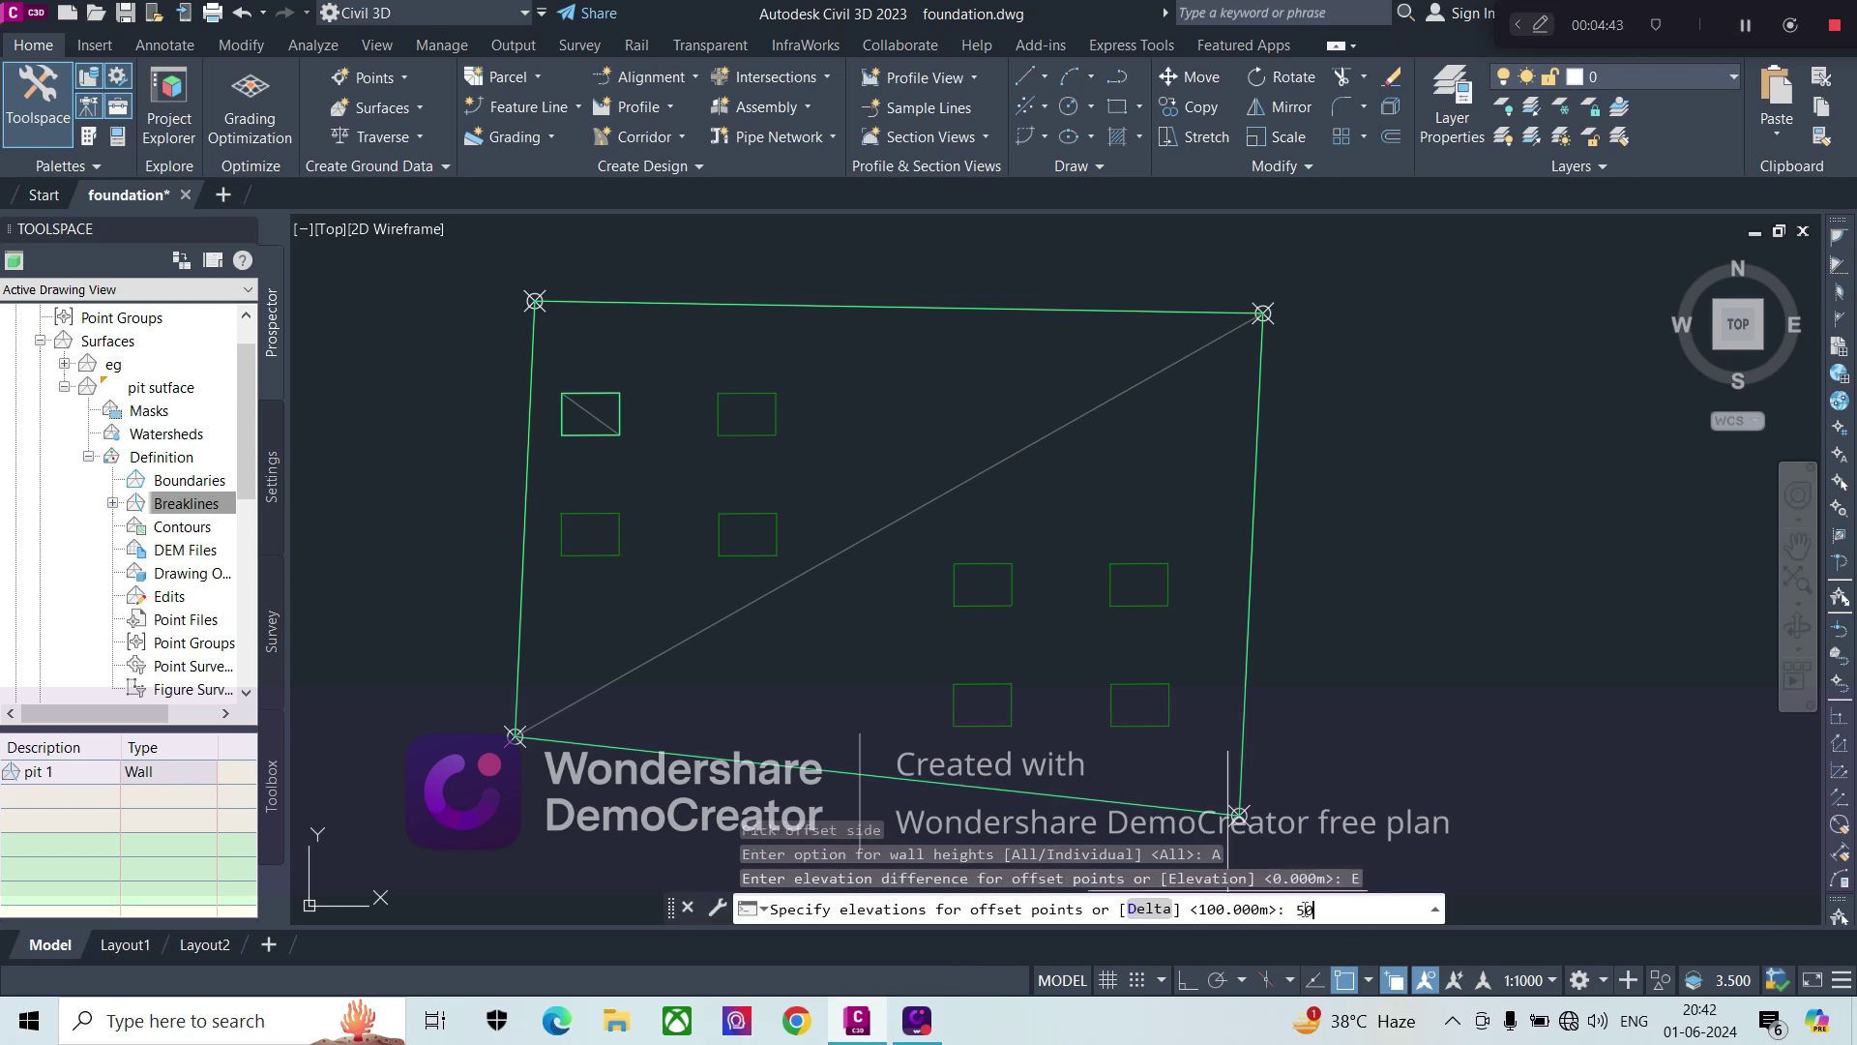
{"action": "key", "text": "Return"}
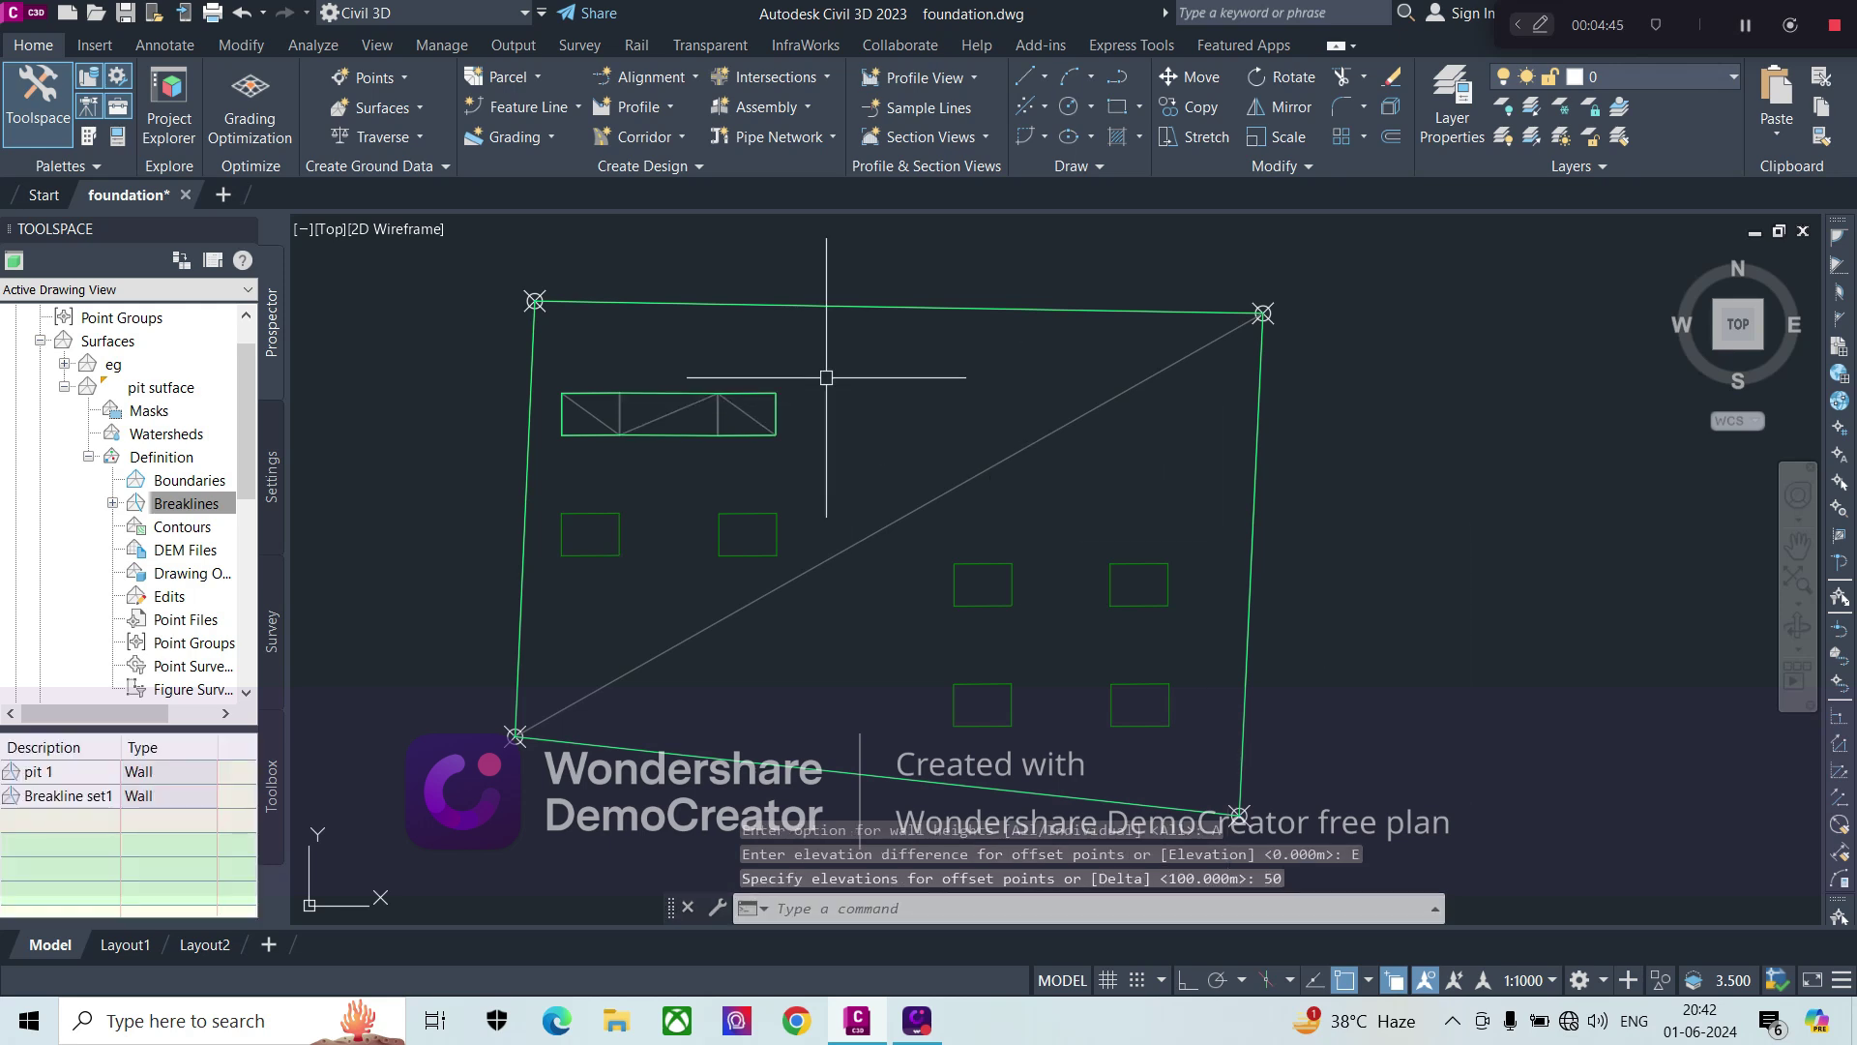
- Define a third pit surface breakline set of type Wall without a description
{"action": "right_click", "coordinate": [188, 505]}
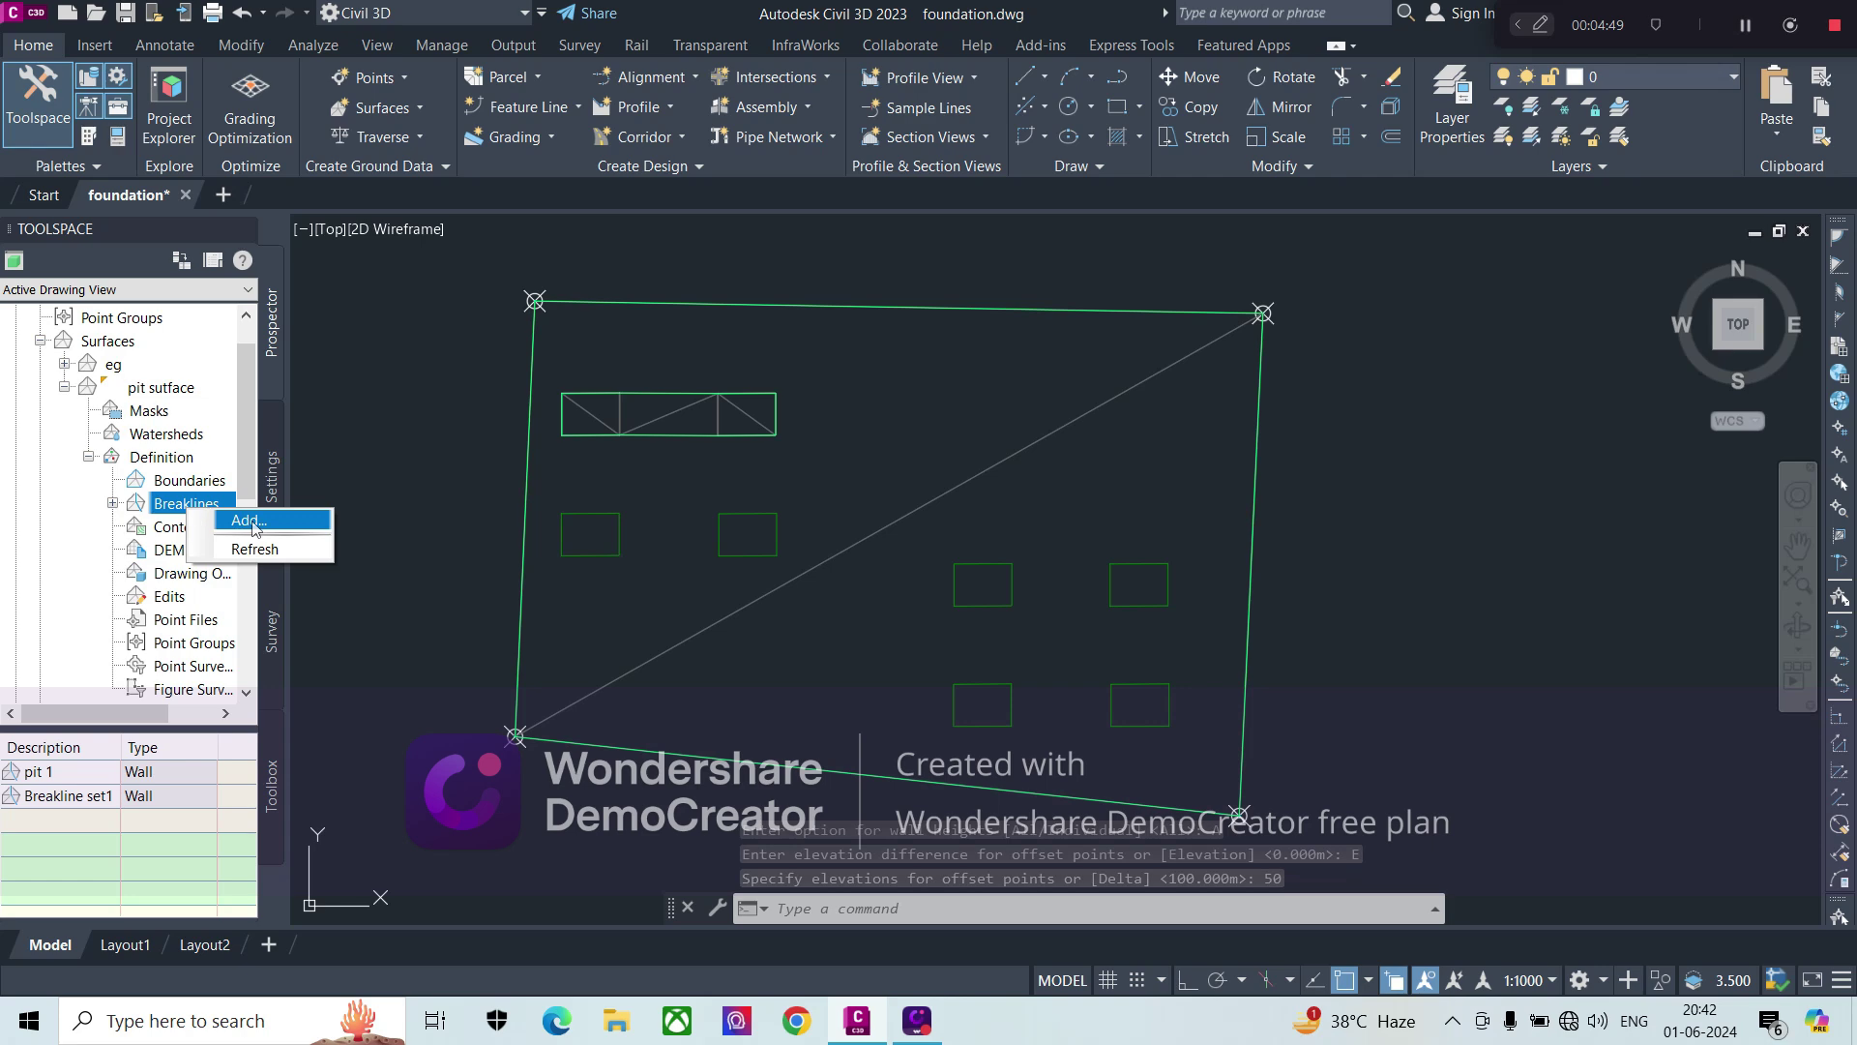
{"action": "left_click", "coordinate": [237, 521]}
{"action": "left_click", "coordinate": [1489, 344]}
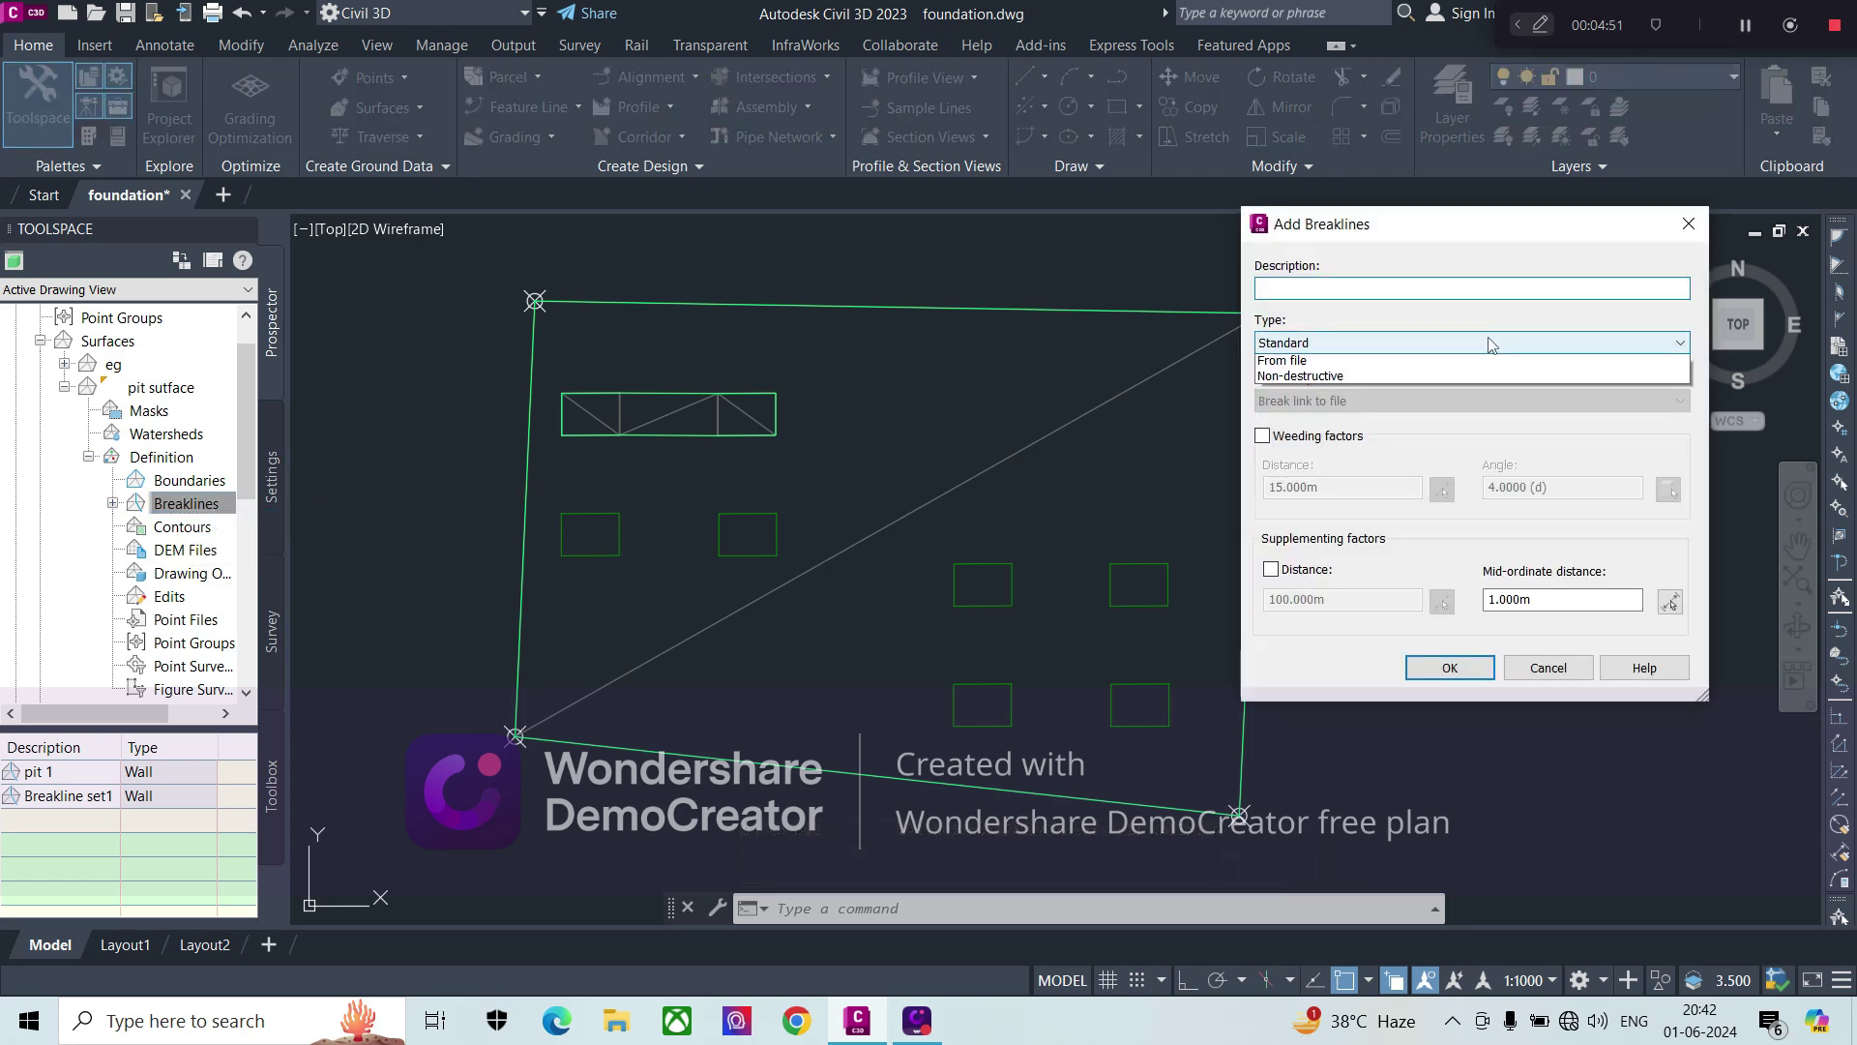
{"action": "left_click", "coordinate": [1322, 394]}
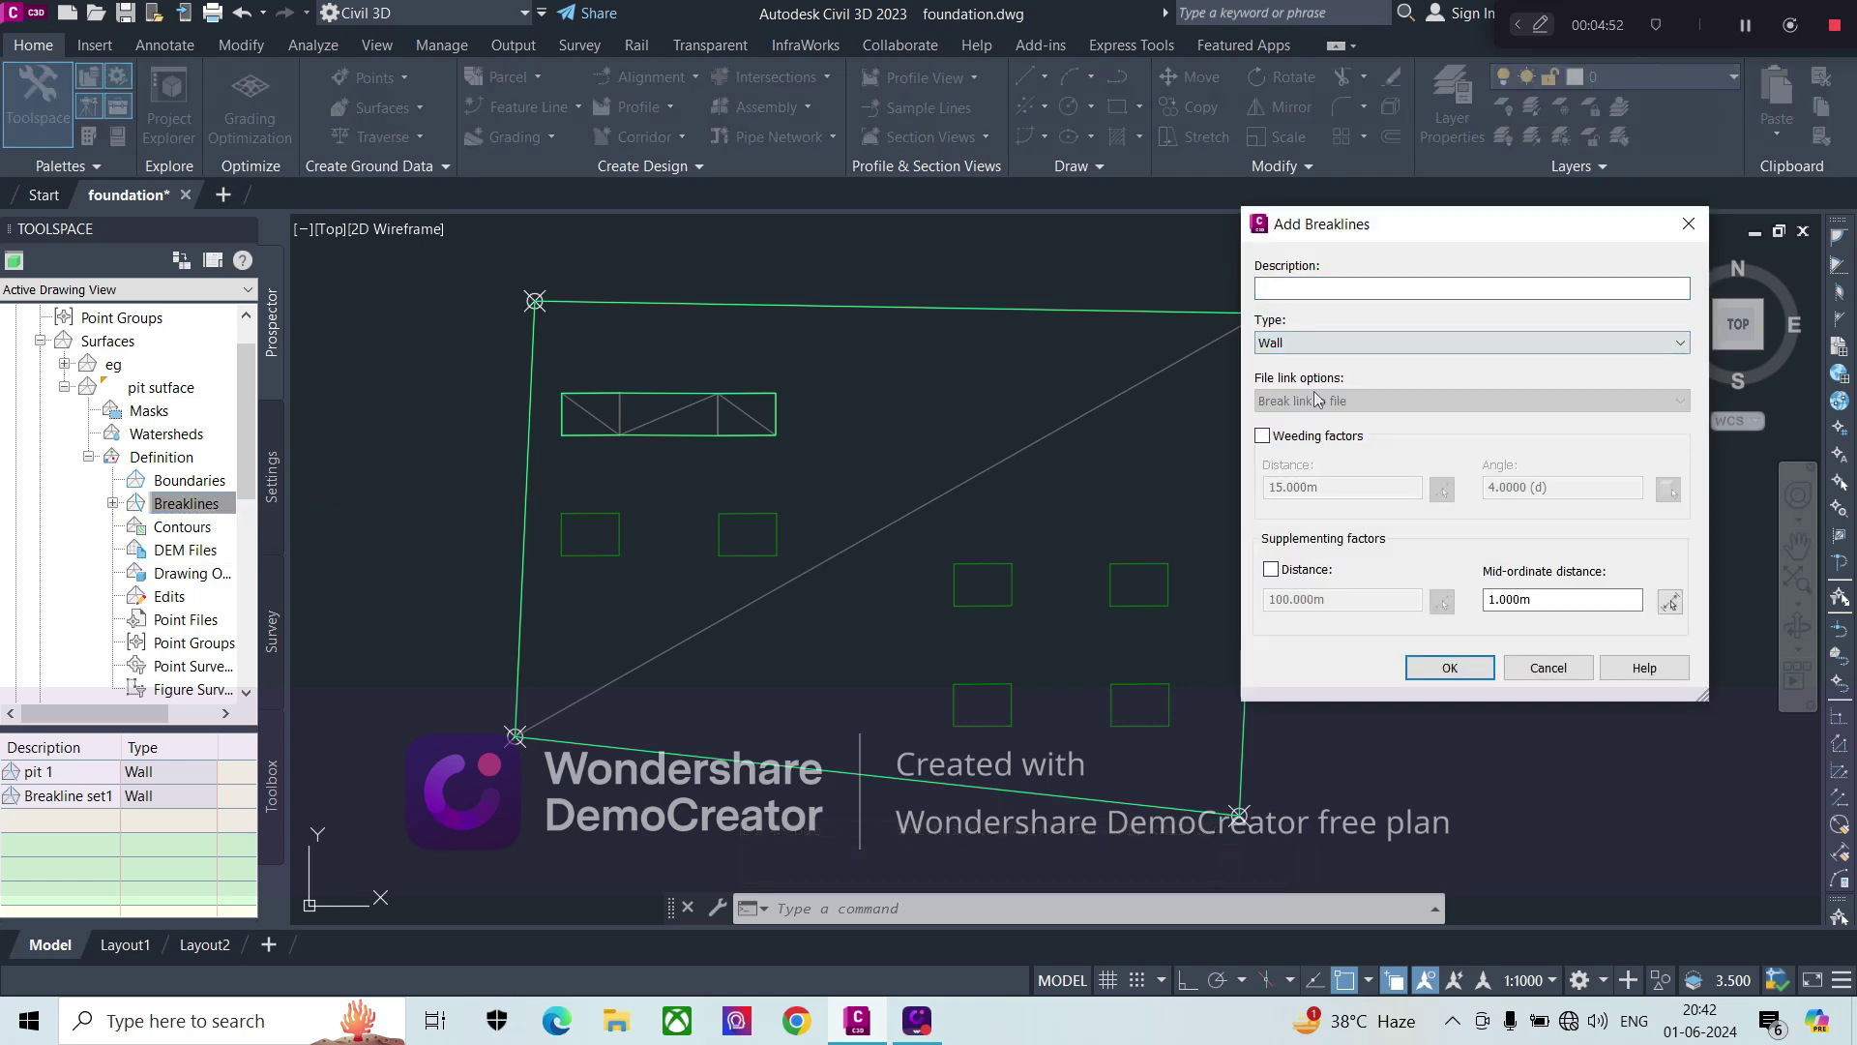
{"action": "left_click", "coordinate": [1449, 667]}
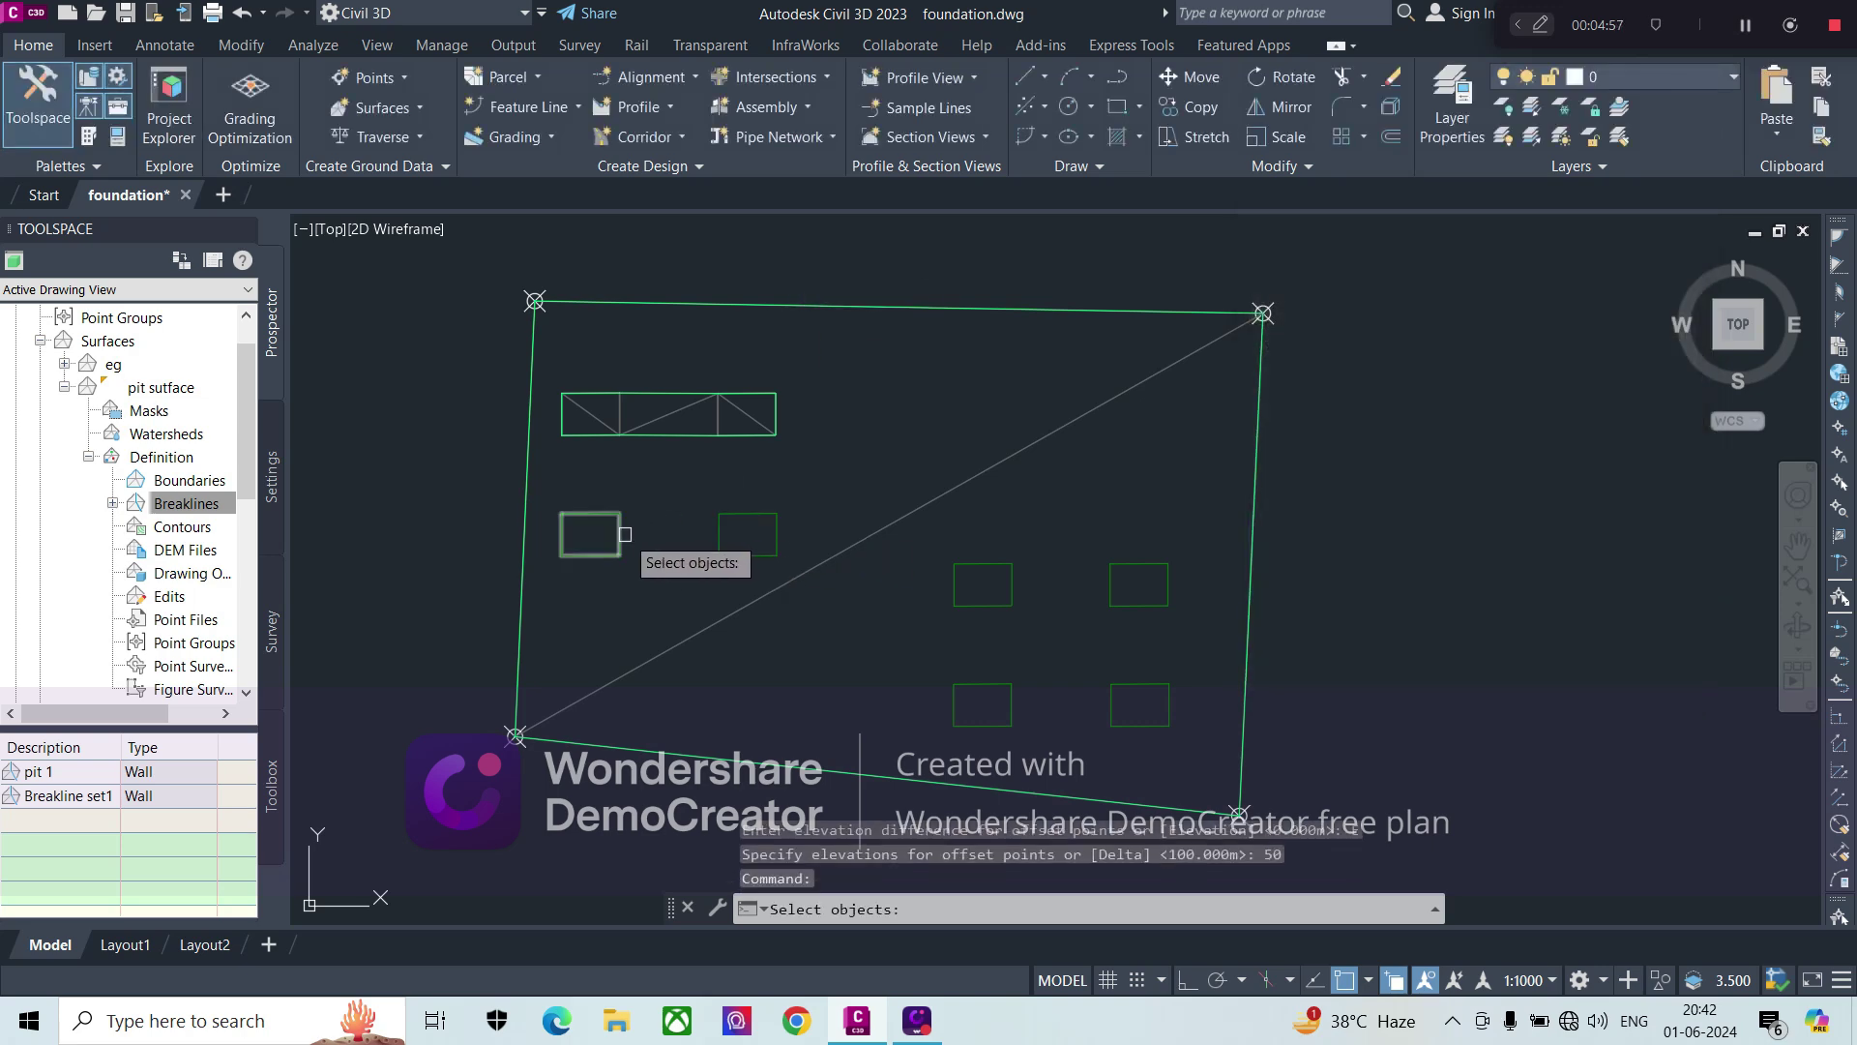
- Apply the wall breakline to the left group's lower-left foundation rectangle, offset inward, with all offset points at elevation 50 m
{"action": "left_click", "coordinate": [616, 527]}
{"action": "key", "text": "Return"}
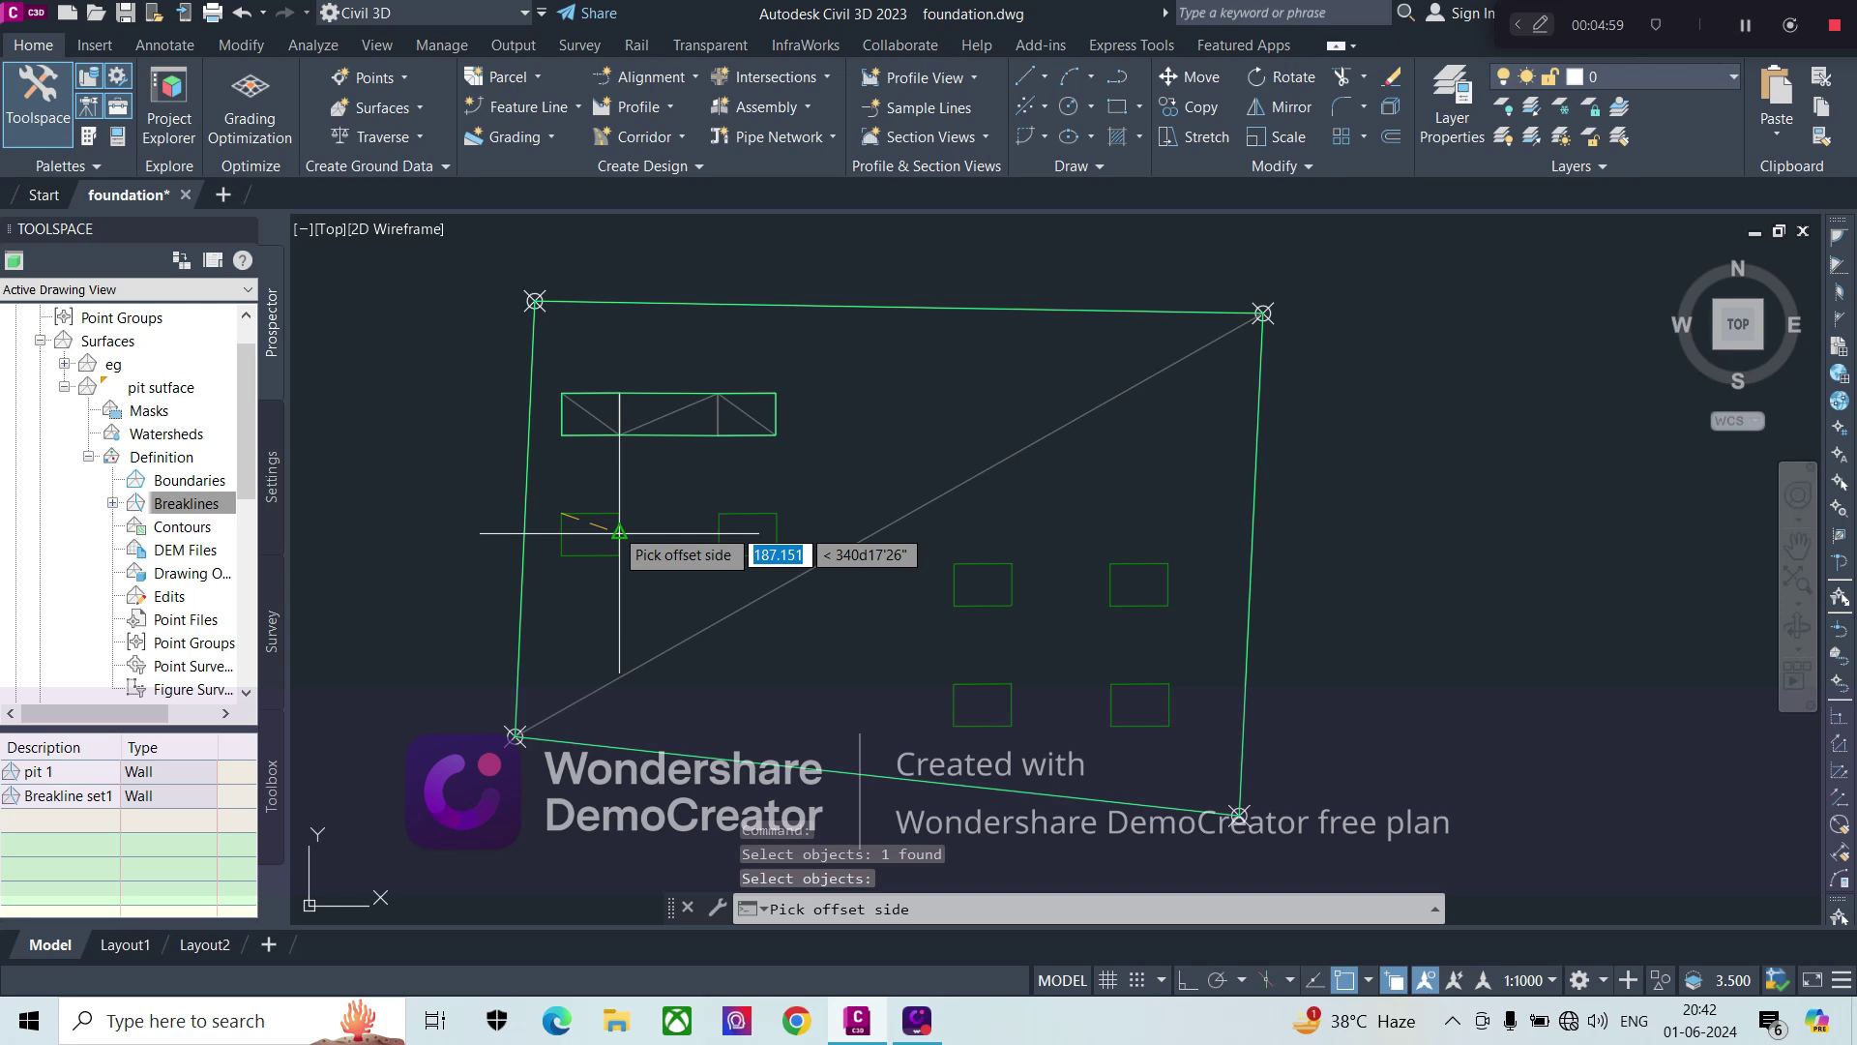
{"action": "left_click", "coordinate": [594, 540]}
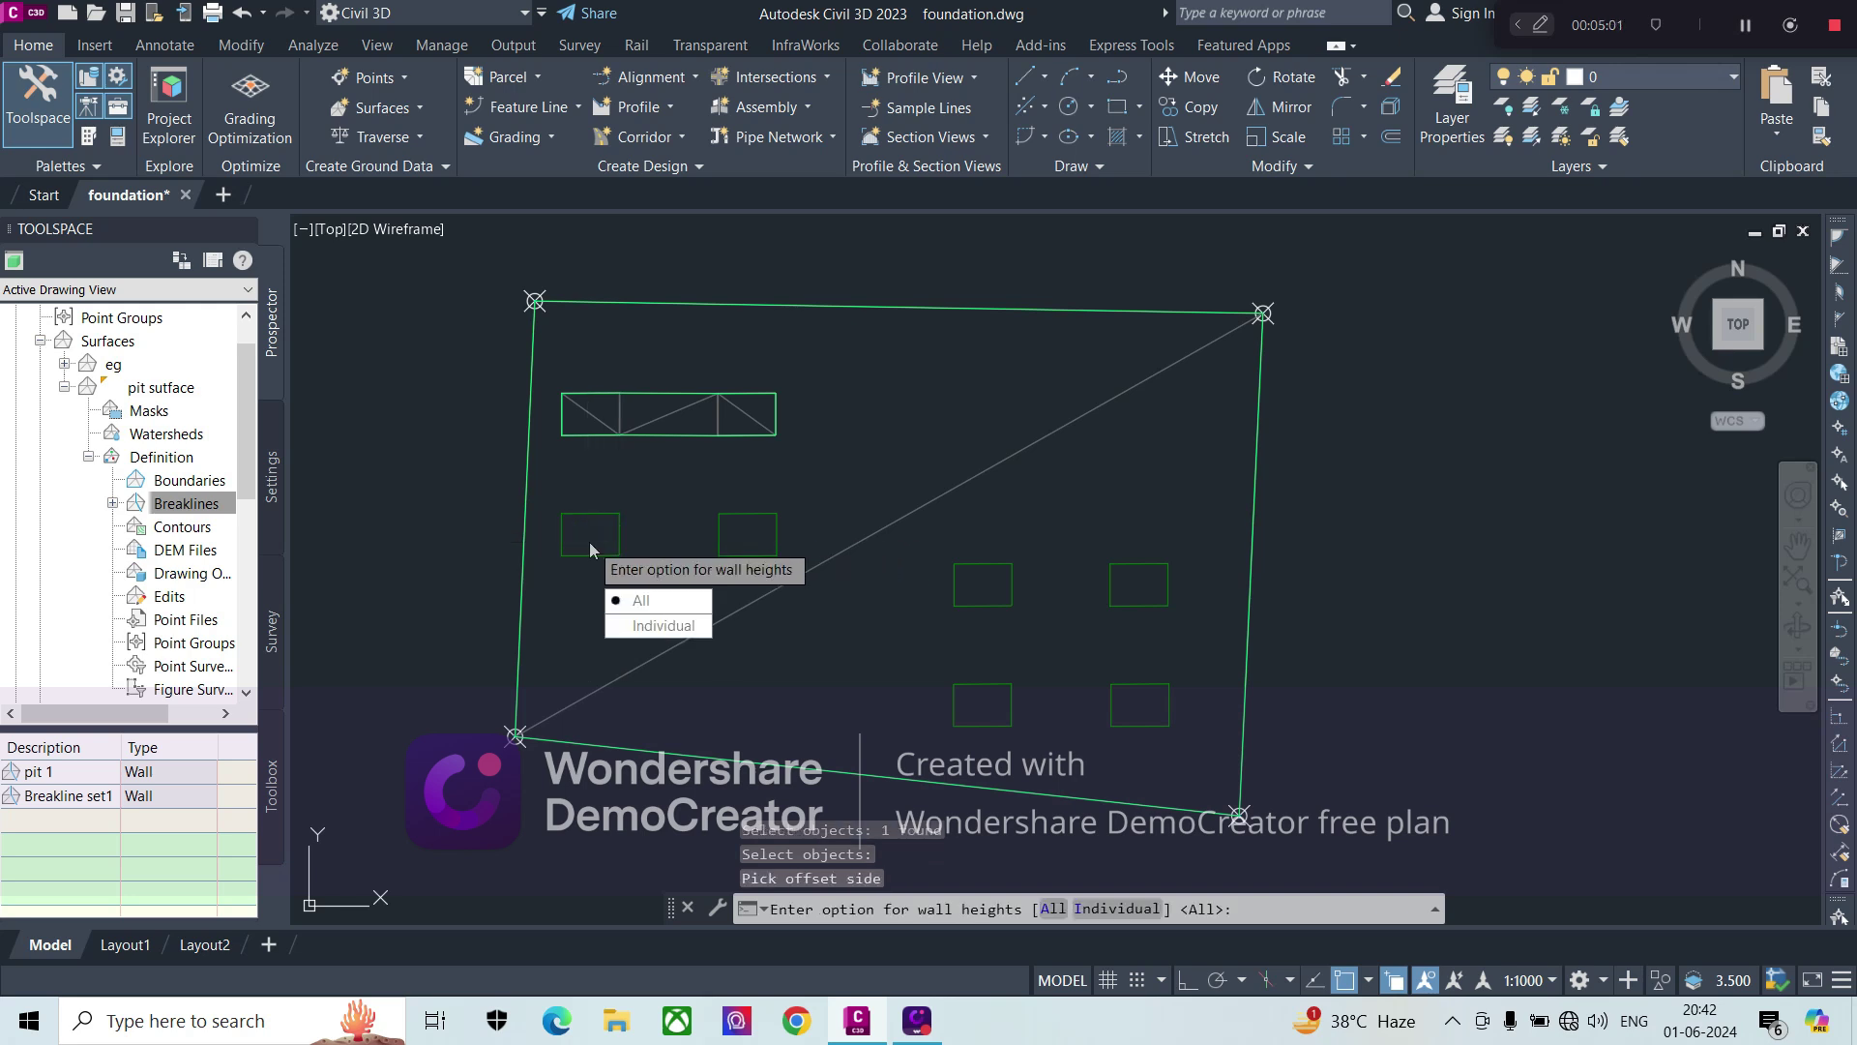
{"action": "left_click", "coordinate": [1052, 909]}
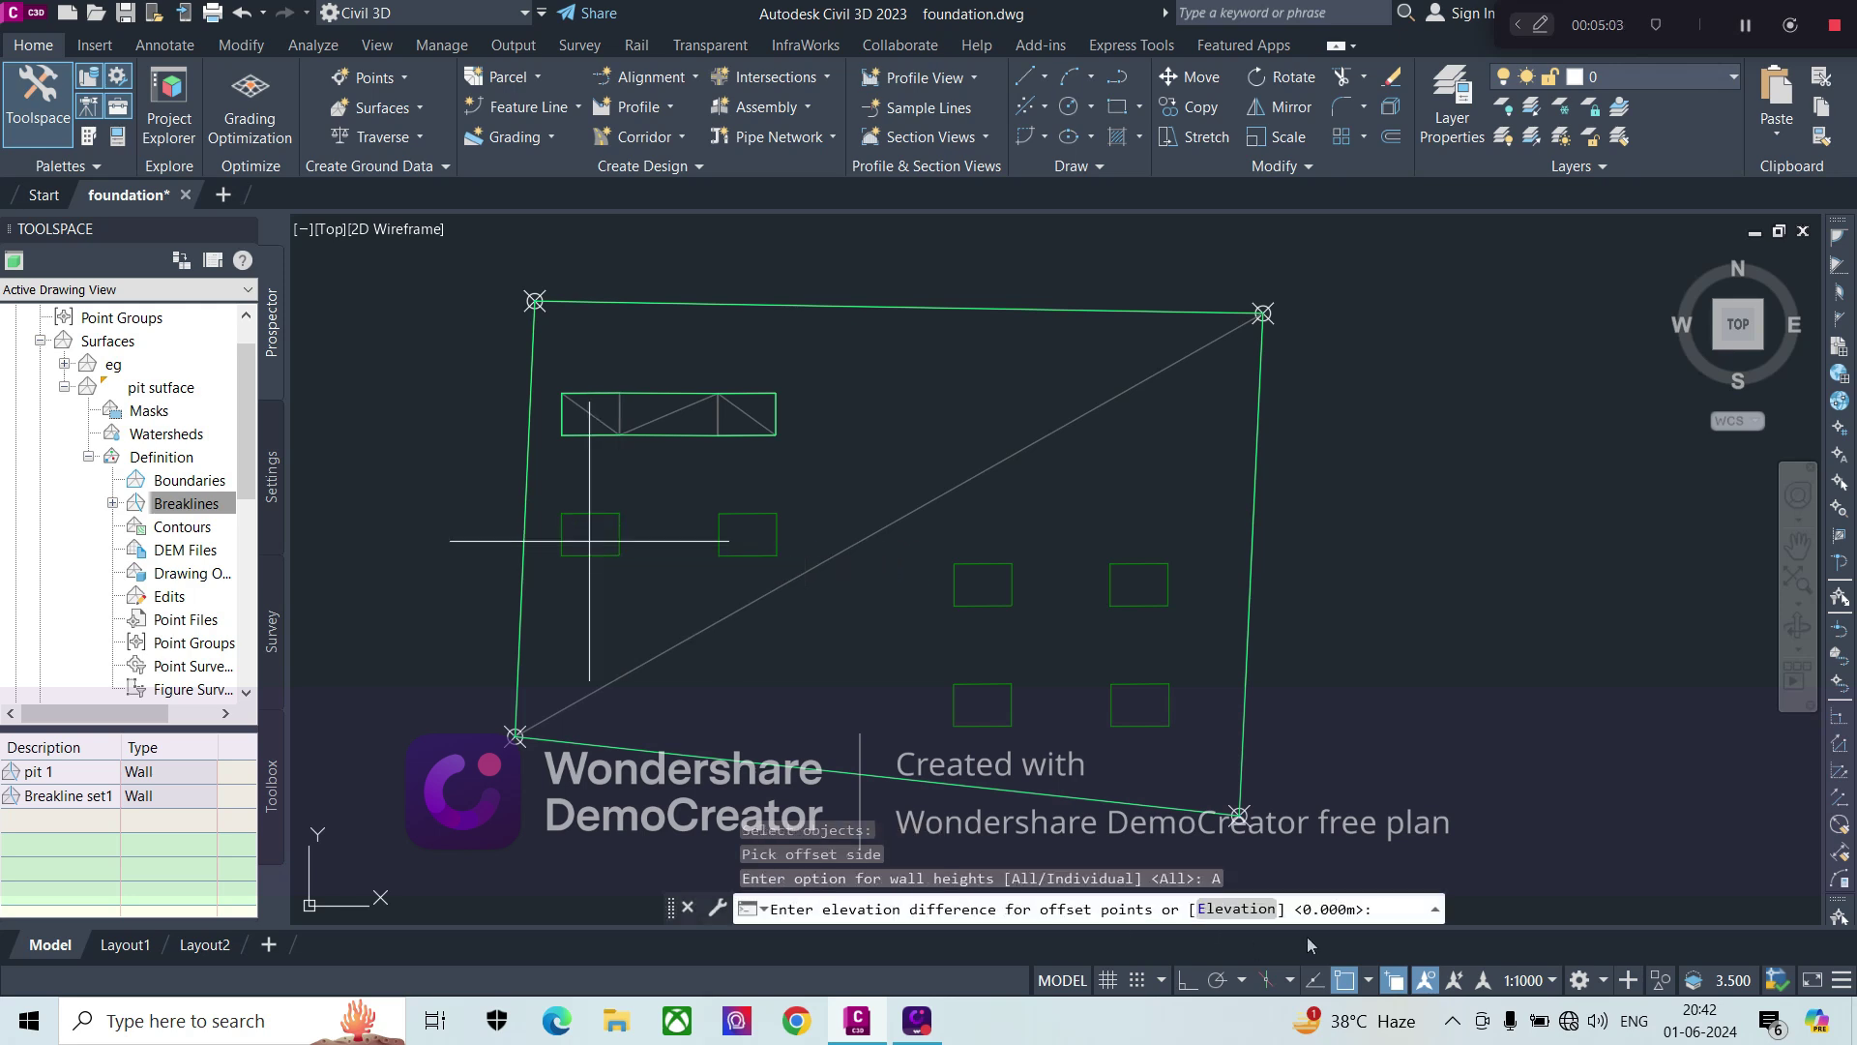
{"action": "left_click", "coordinate": [1271, 914]}
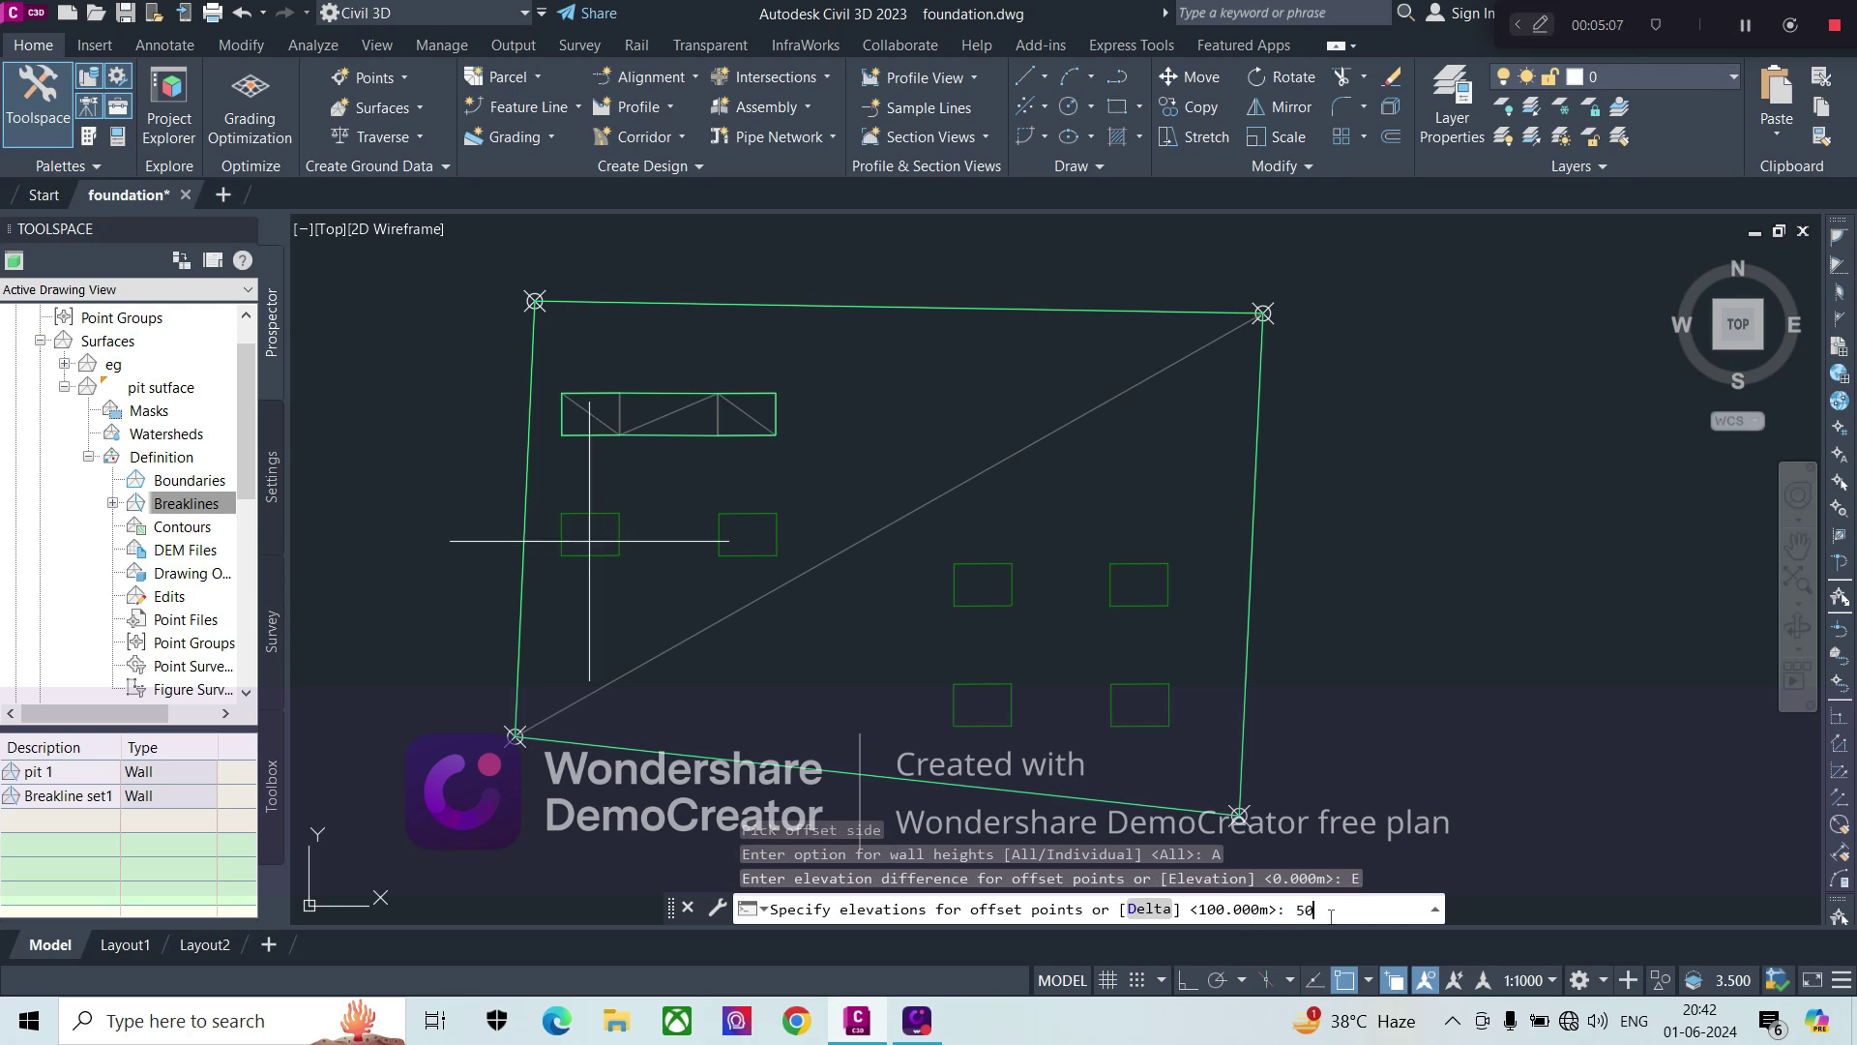
{"action": "key", "text": "Return"}
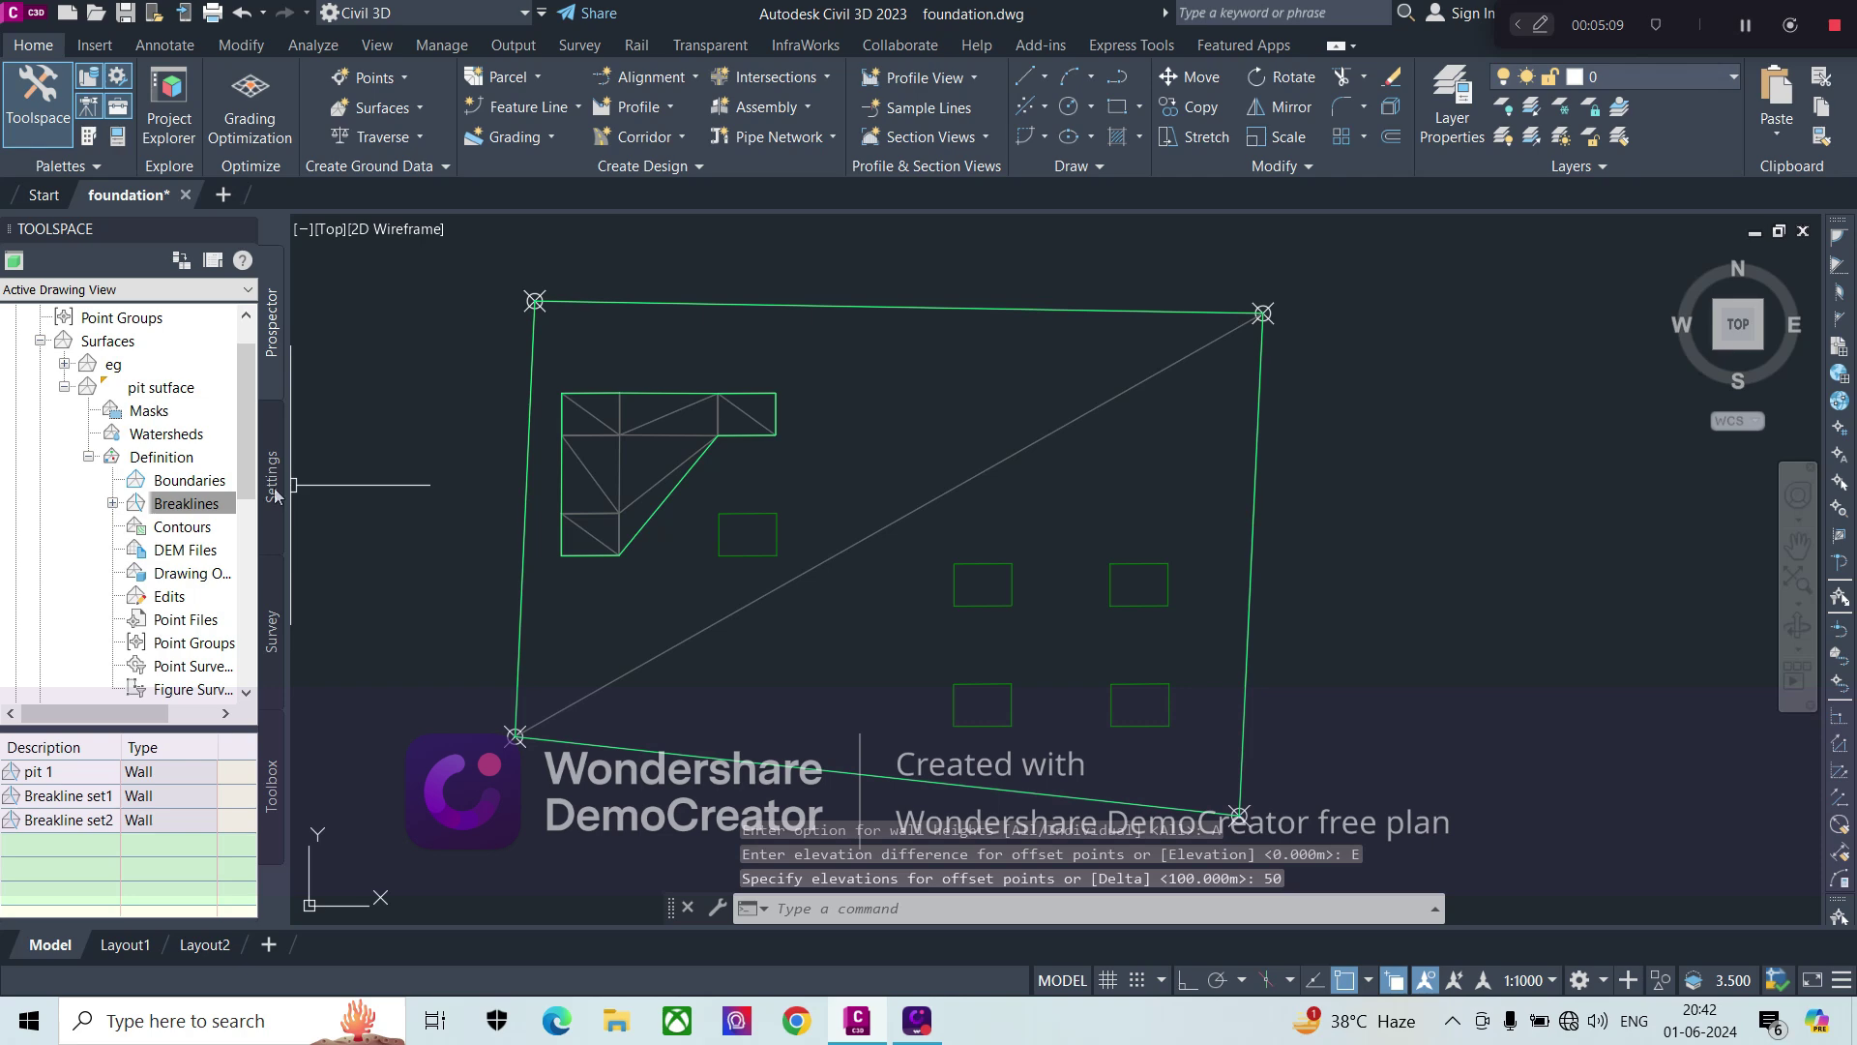
- Define a fourth pit surface breakline set of type Wall, leaving its description blank
{"action": "right_click", "coordinate": [198, 503]}
{"action": "left_click", "coordinate": [256, 512]}
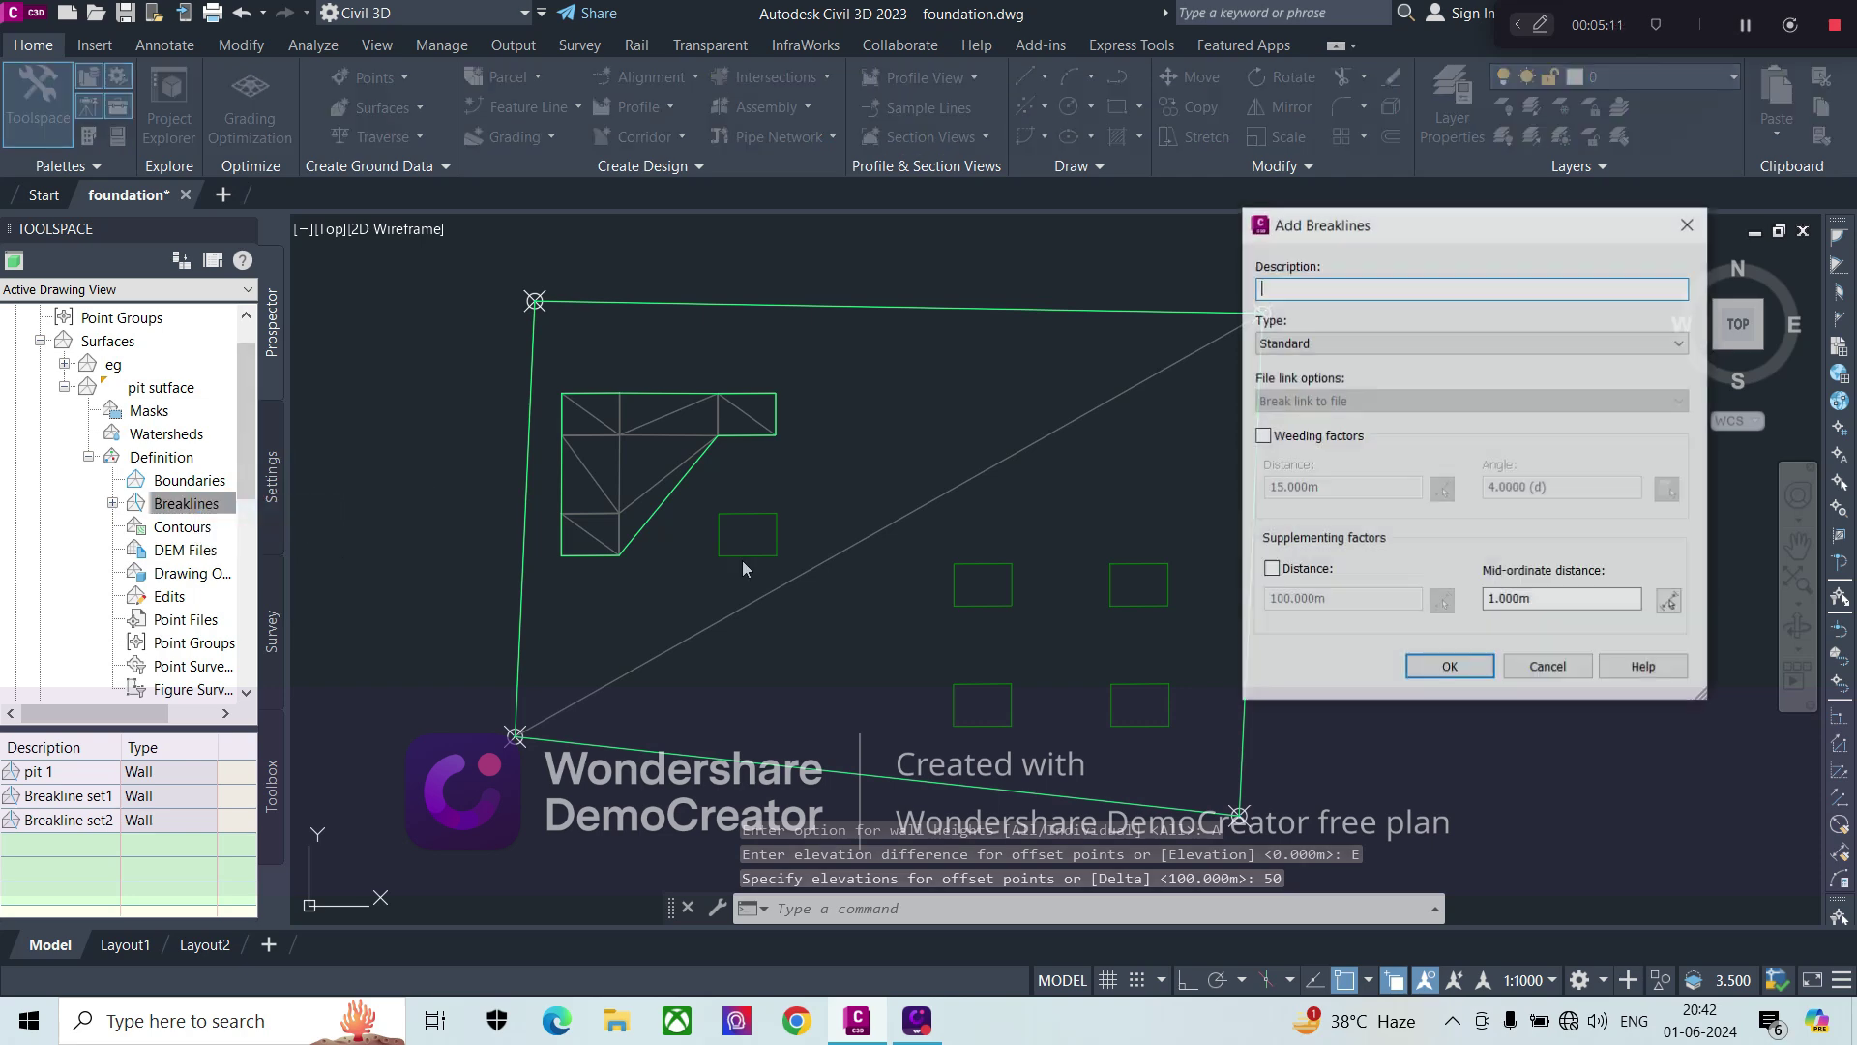
{"action": "left_click", "coordinate": [1333, 345]}
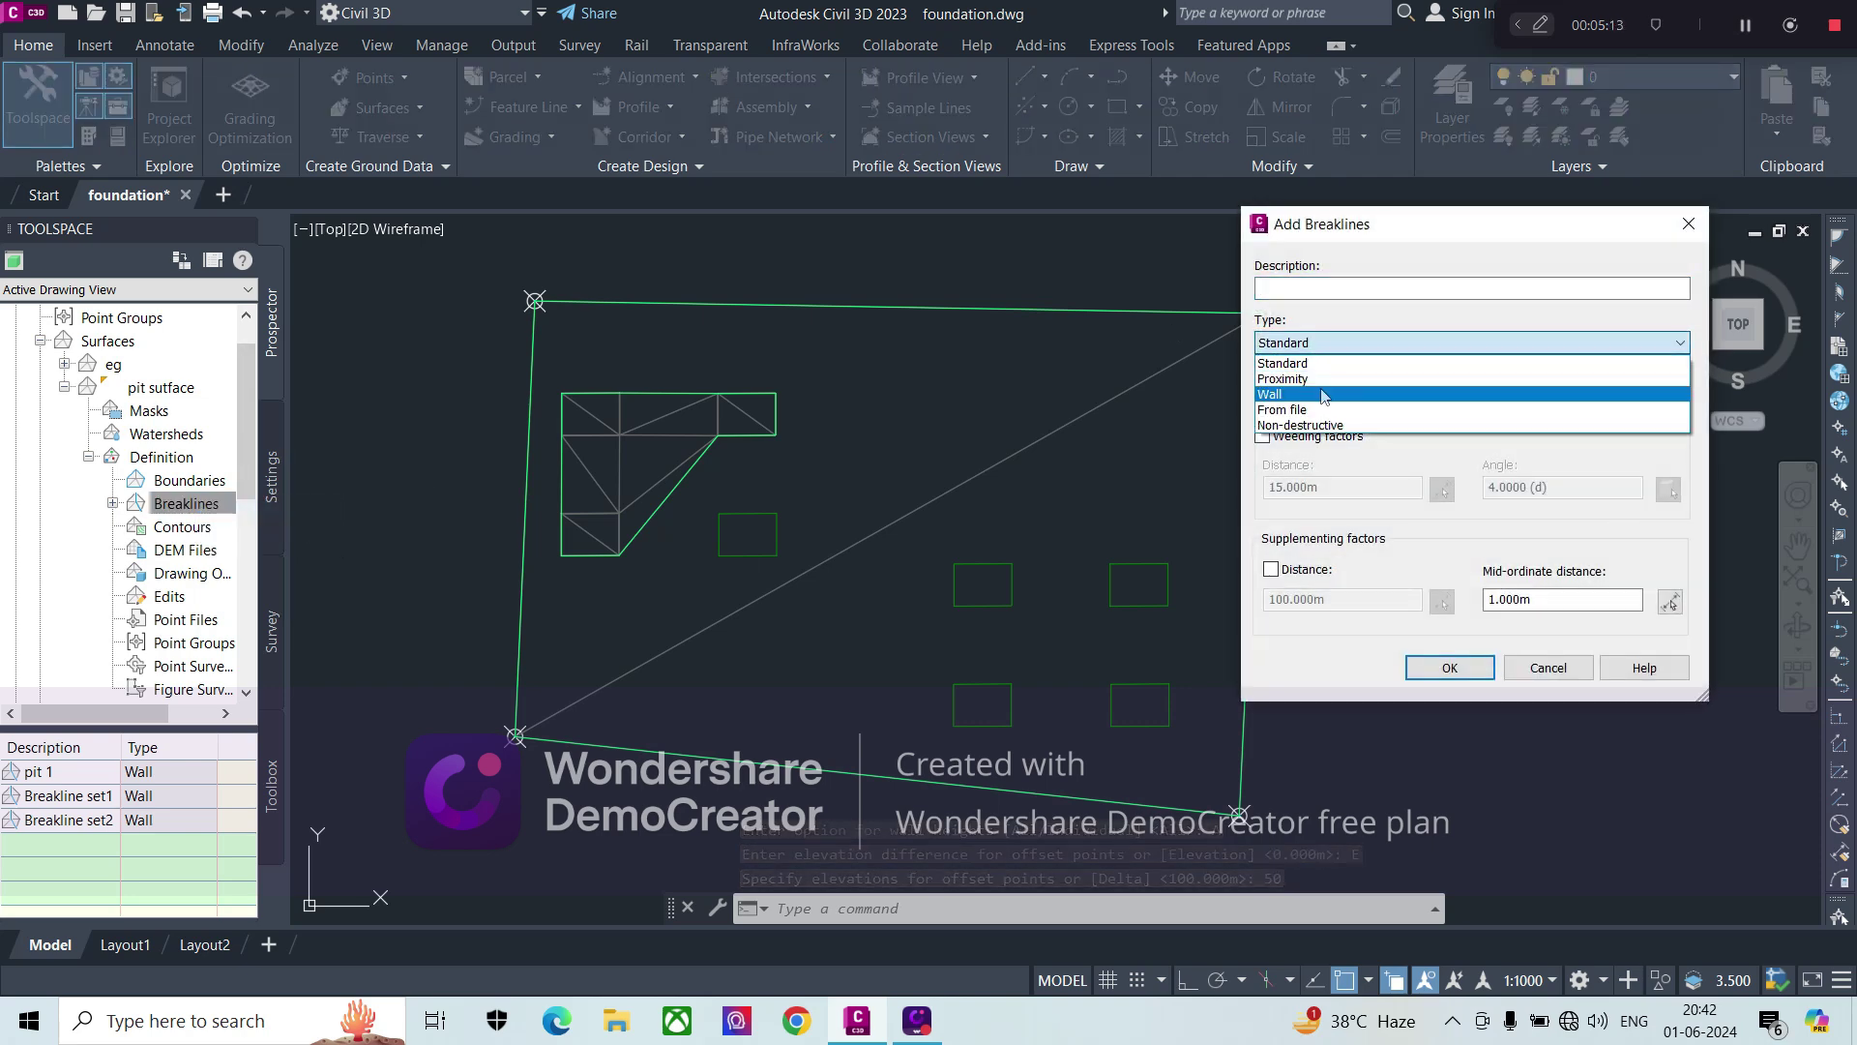
{"action": "left_click", "coordinate": [1340, 394]}
{"action": "left_click", "coordinate": [1468, 676]}
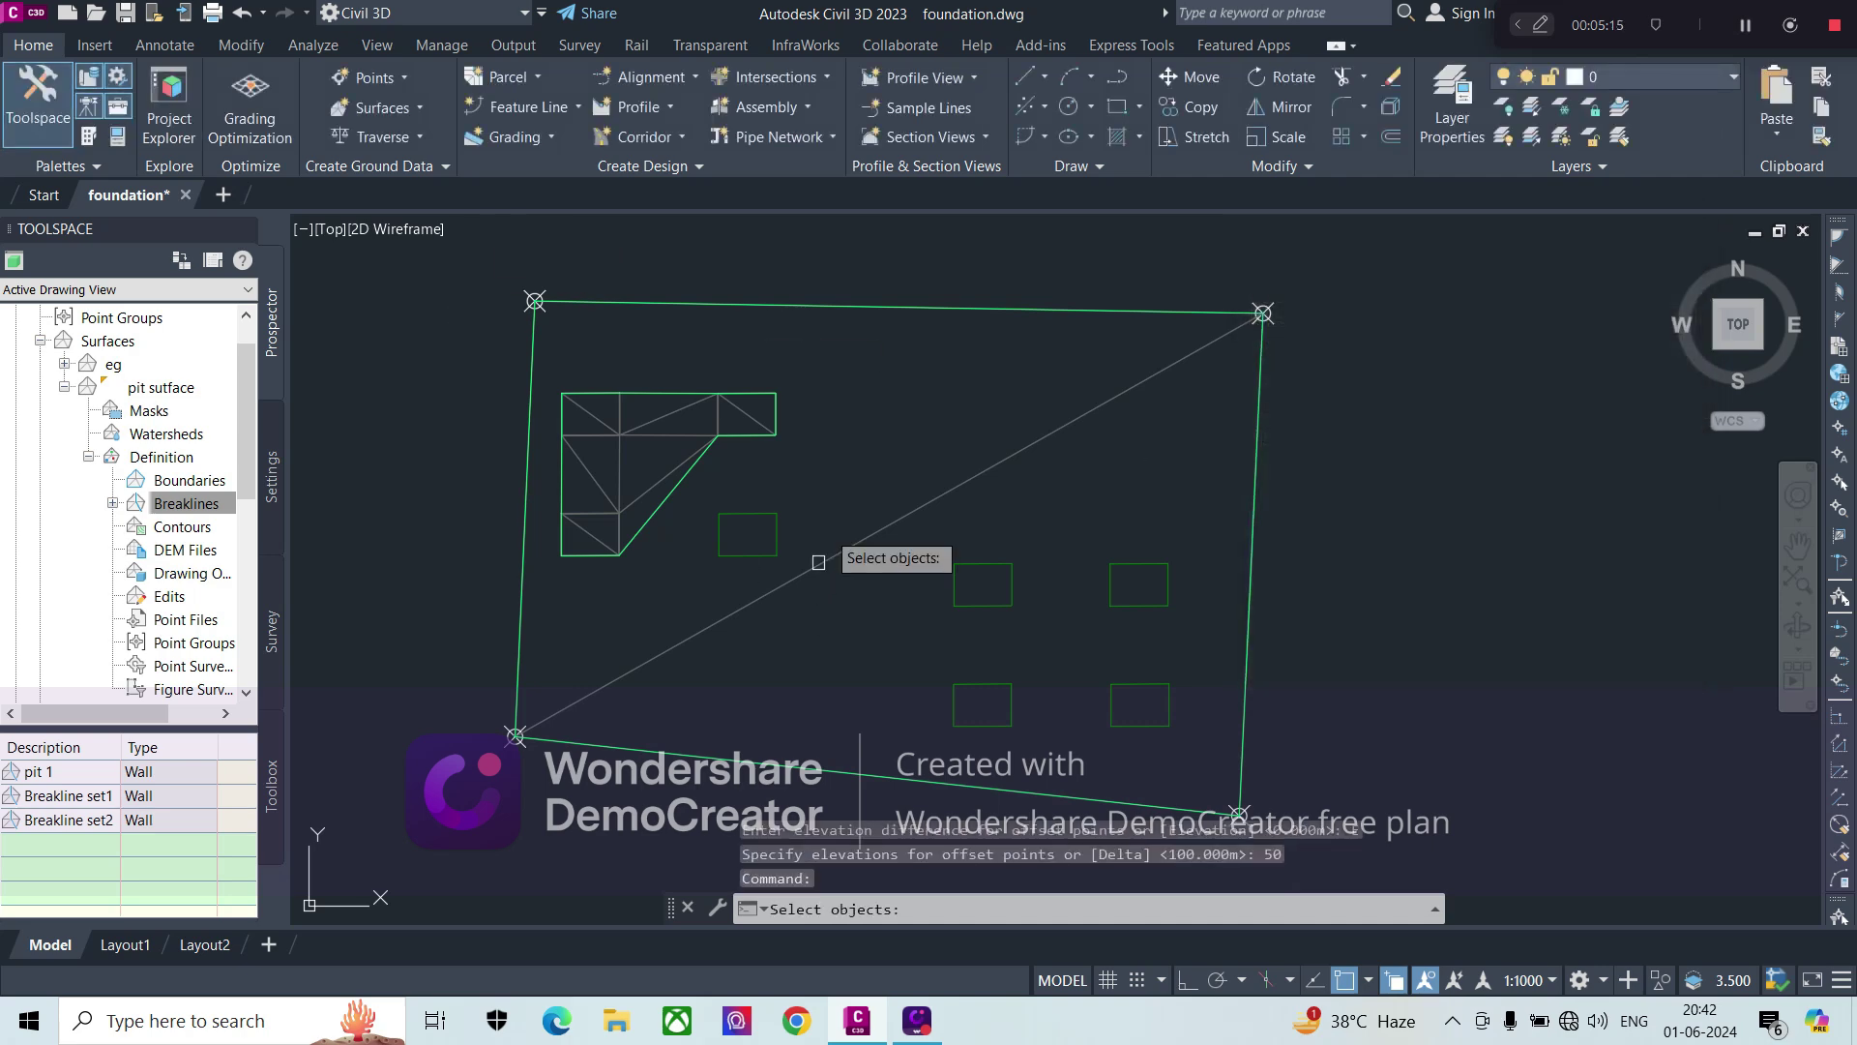
- Apply the wall breakline to the left group's lower-right foundation rectangle, offset inward, with all offset points at the other pits' 50 m elevation
{"action": "left_click", "coordinate": [782, 531]}
{"action": "key", "text": "Return"}
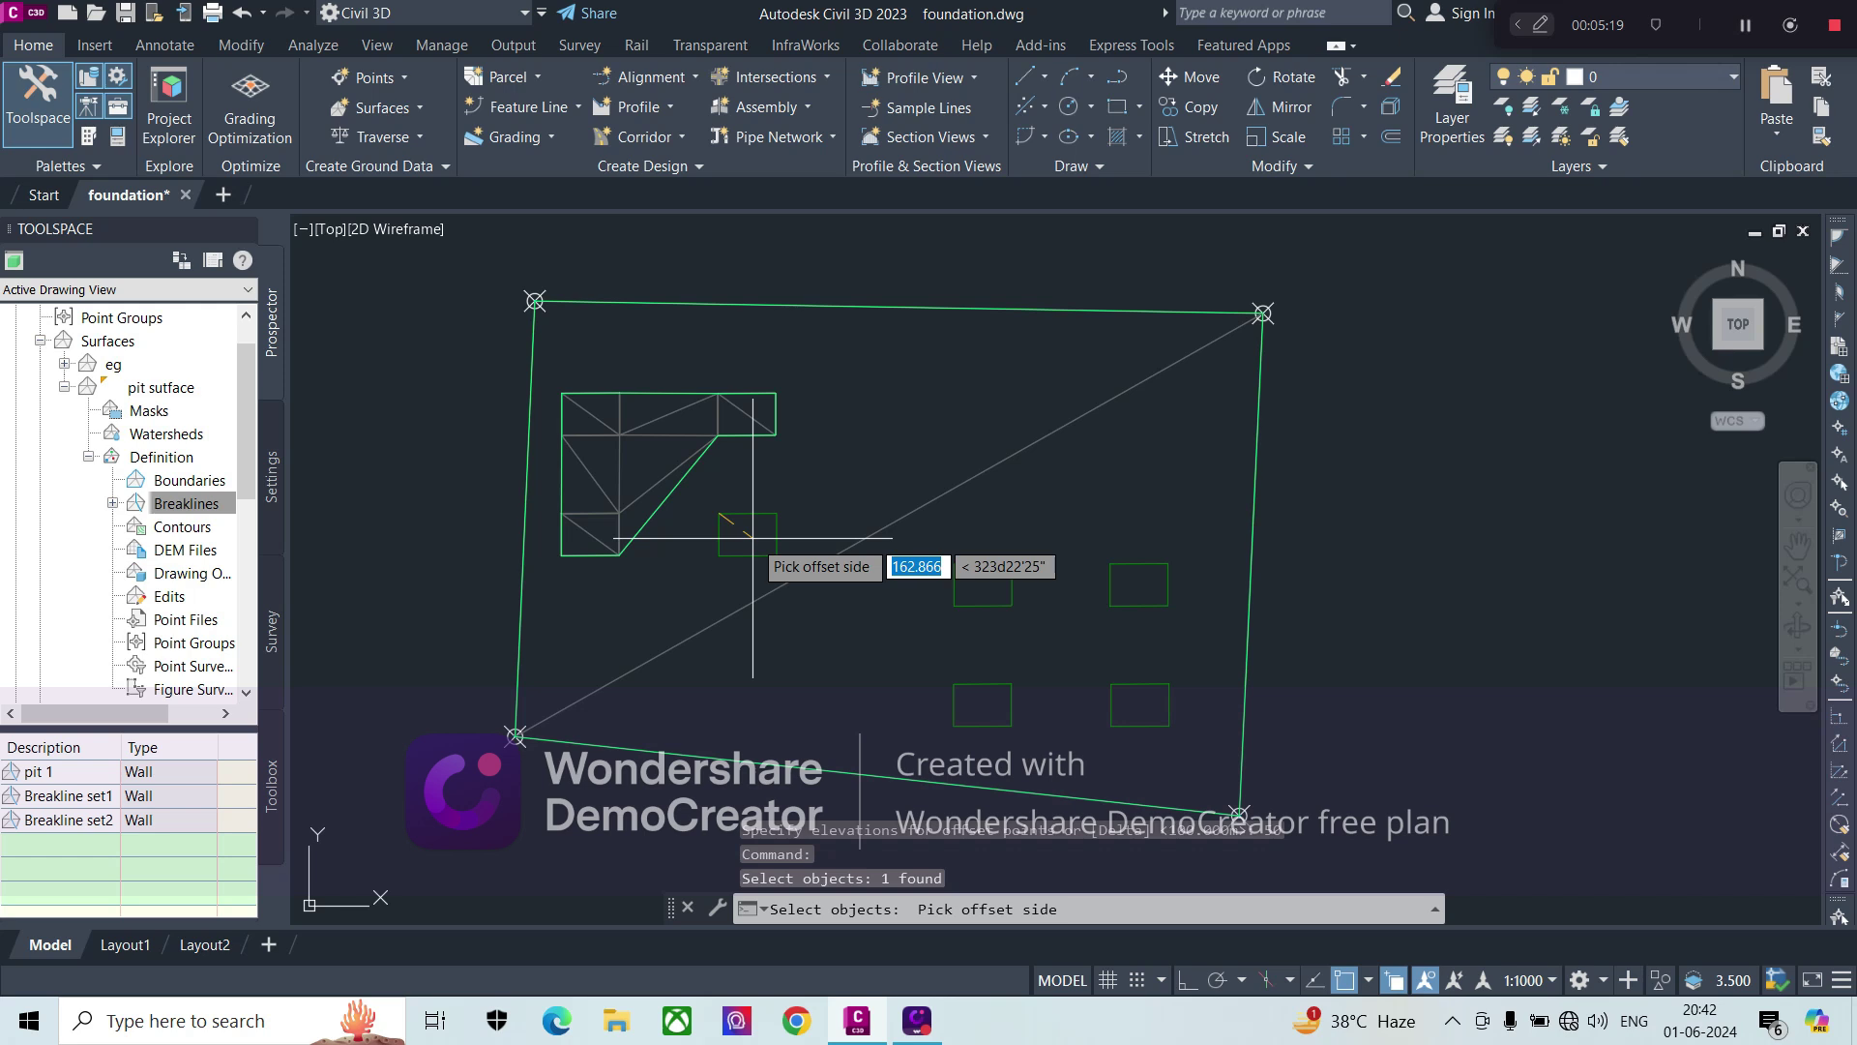
{"action": "left_click", "coordinate": [751, 537]}
{"action": "left_click", "coordinate": [803, 598]}
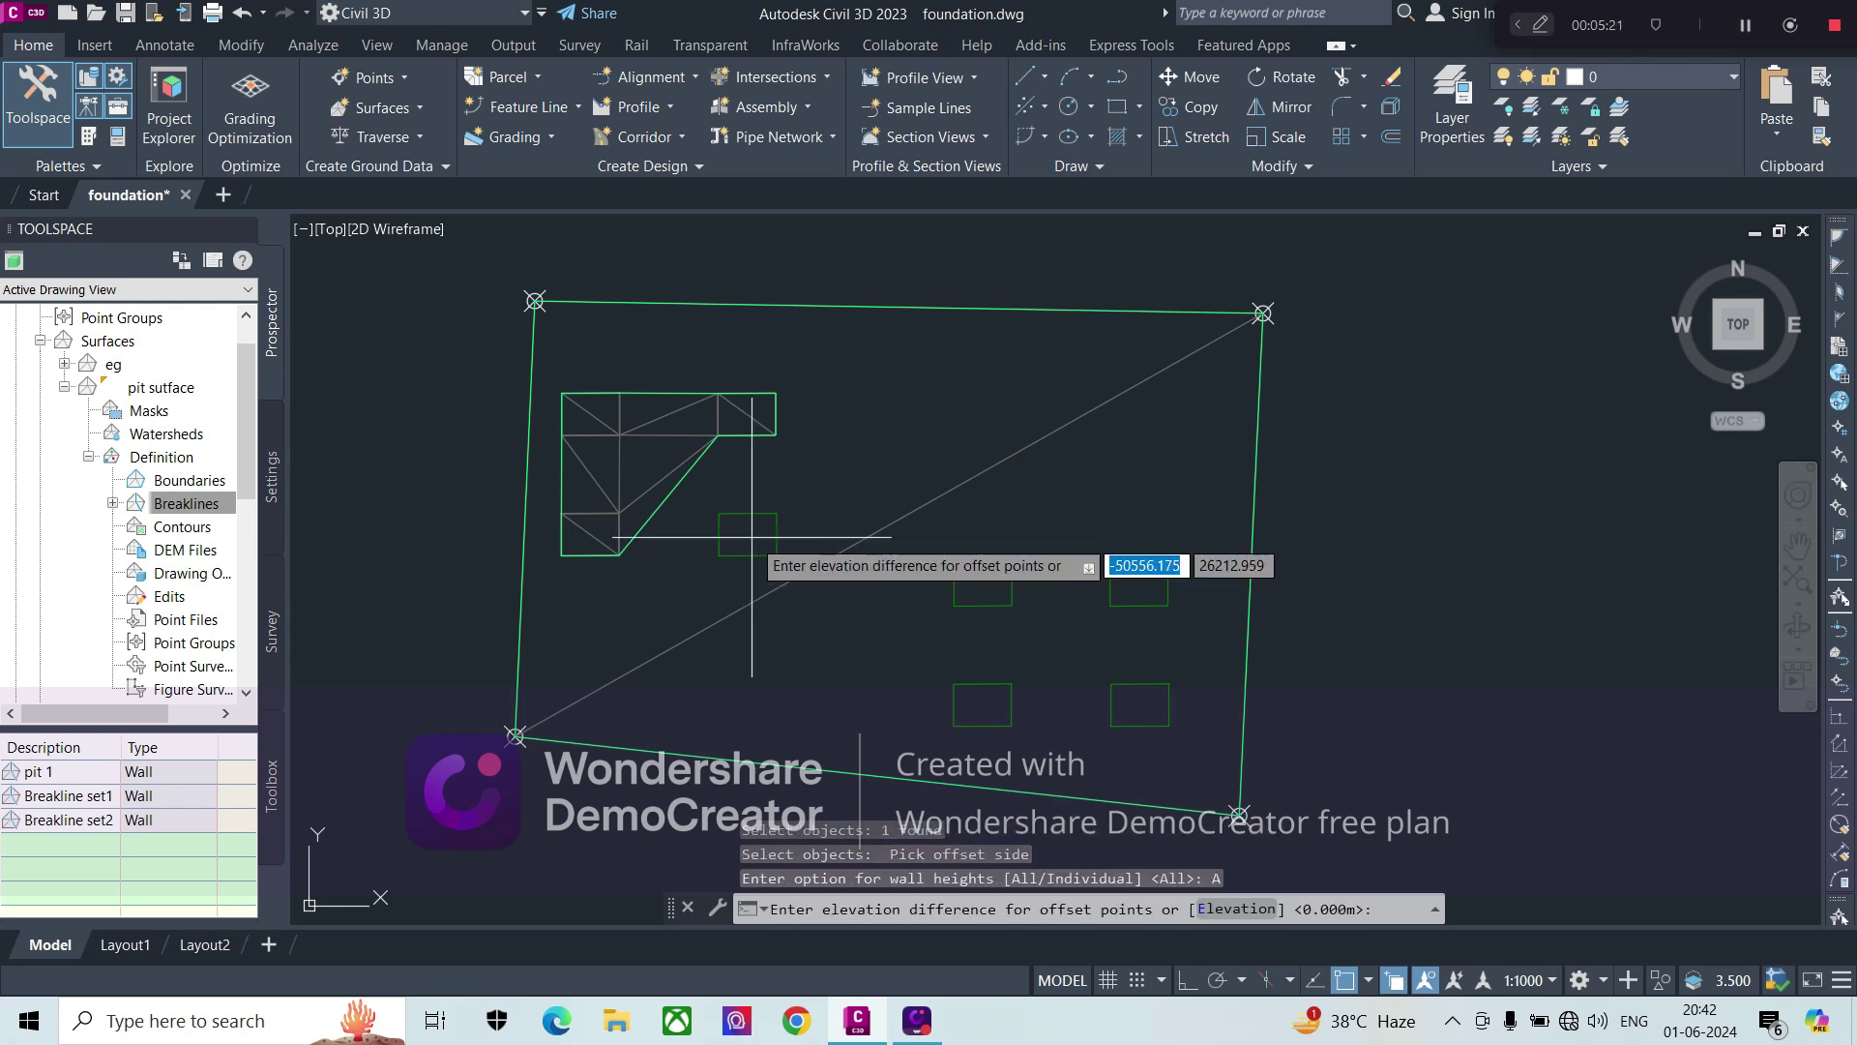
{"action": "left_click", "coordinate": [1238, 908]}
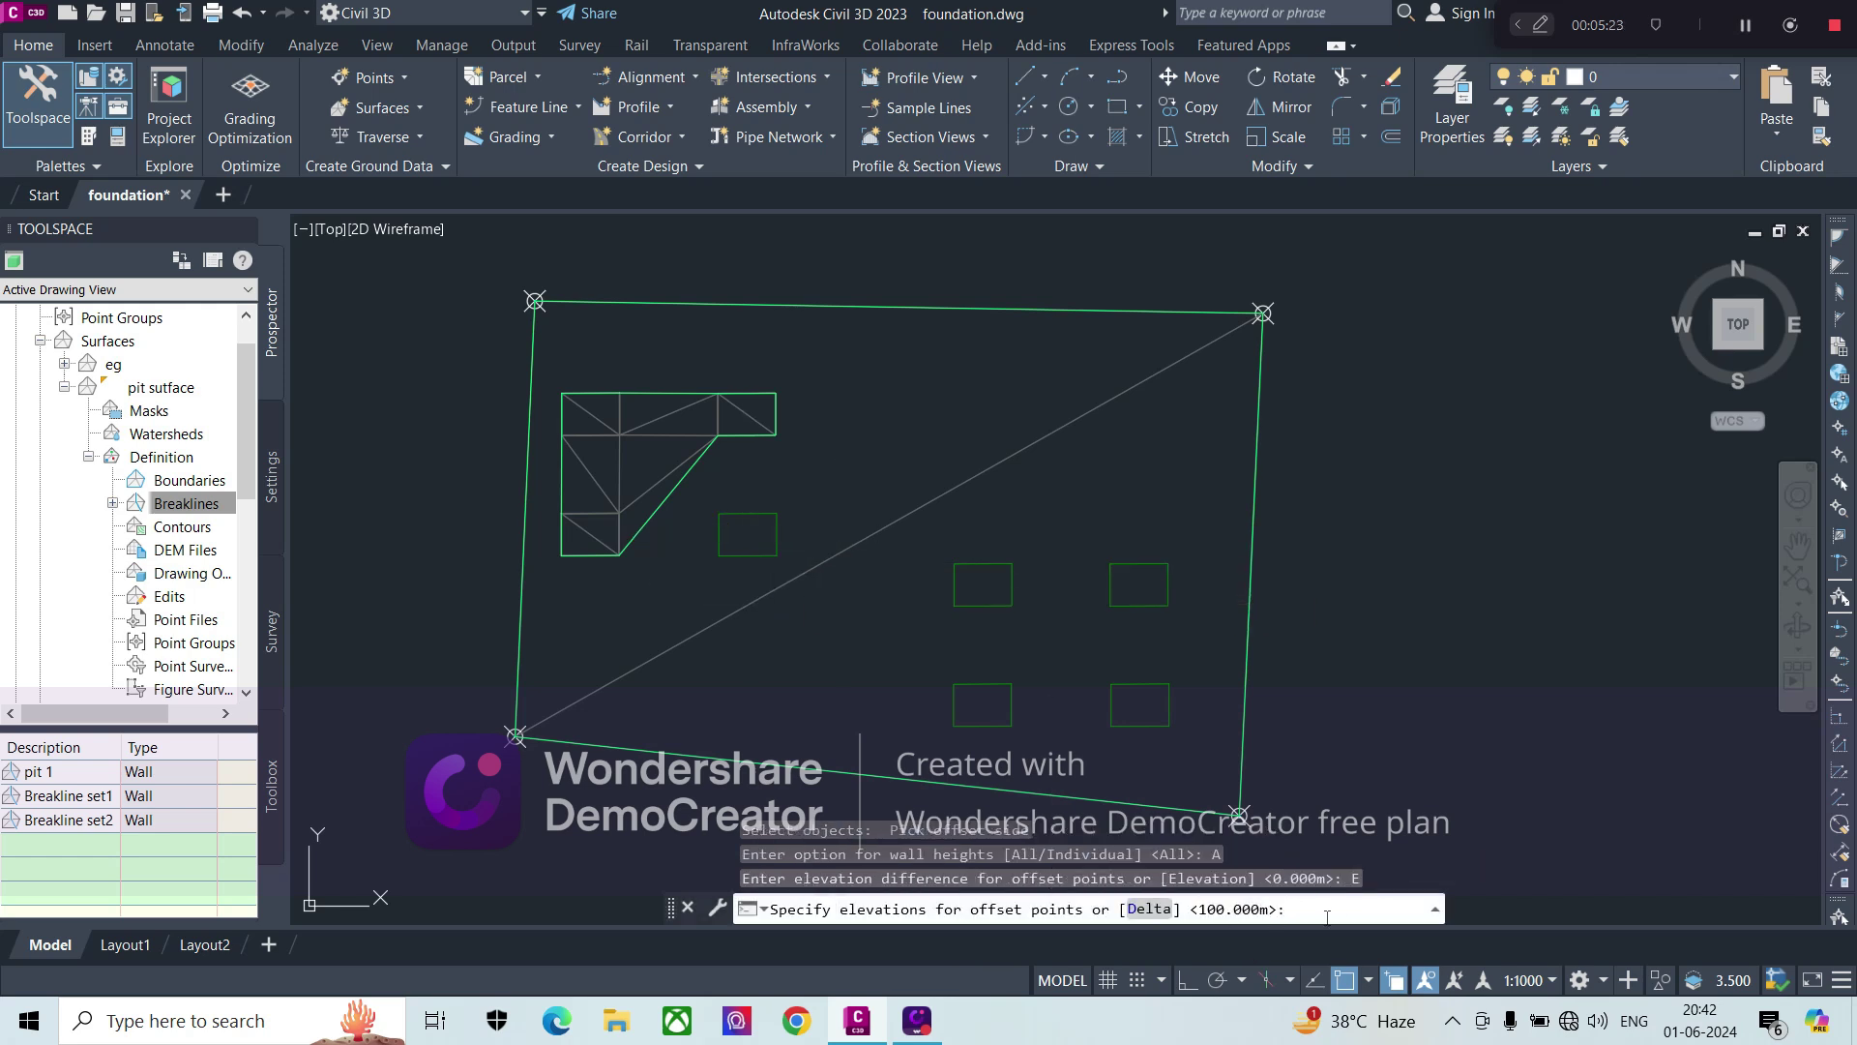
{"action": "key", "text": "Return"}
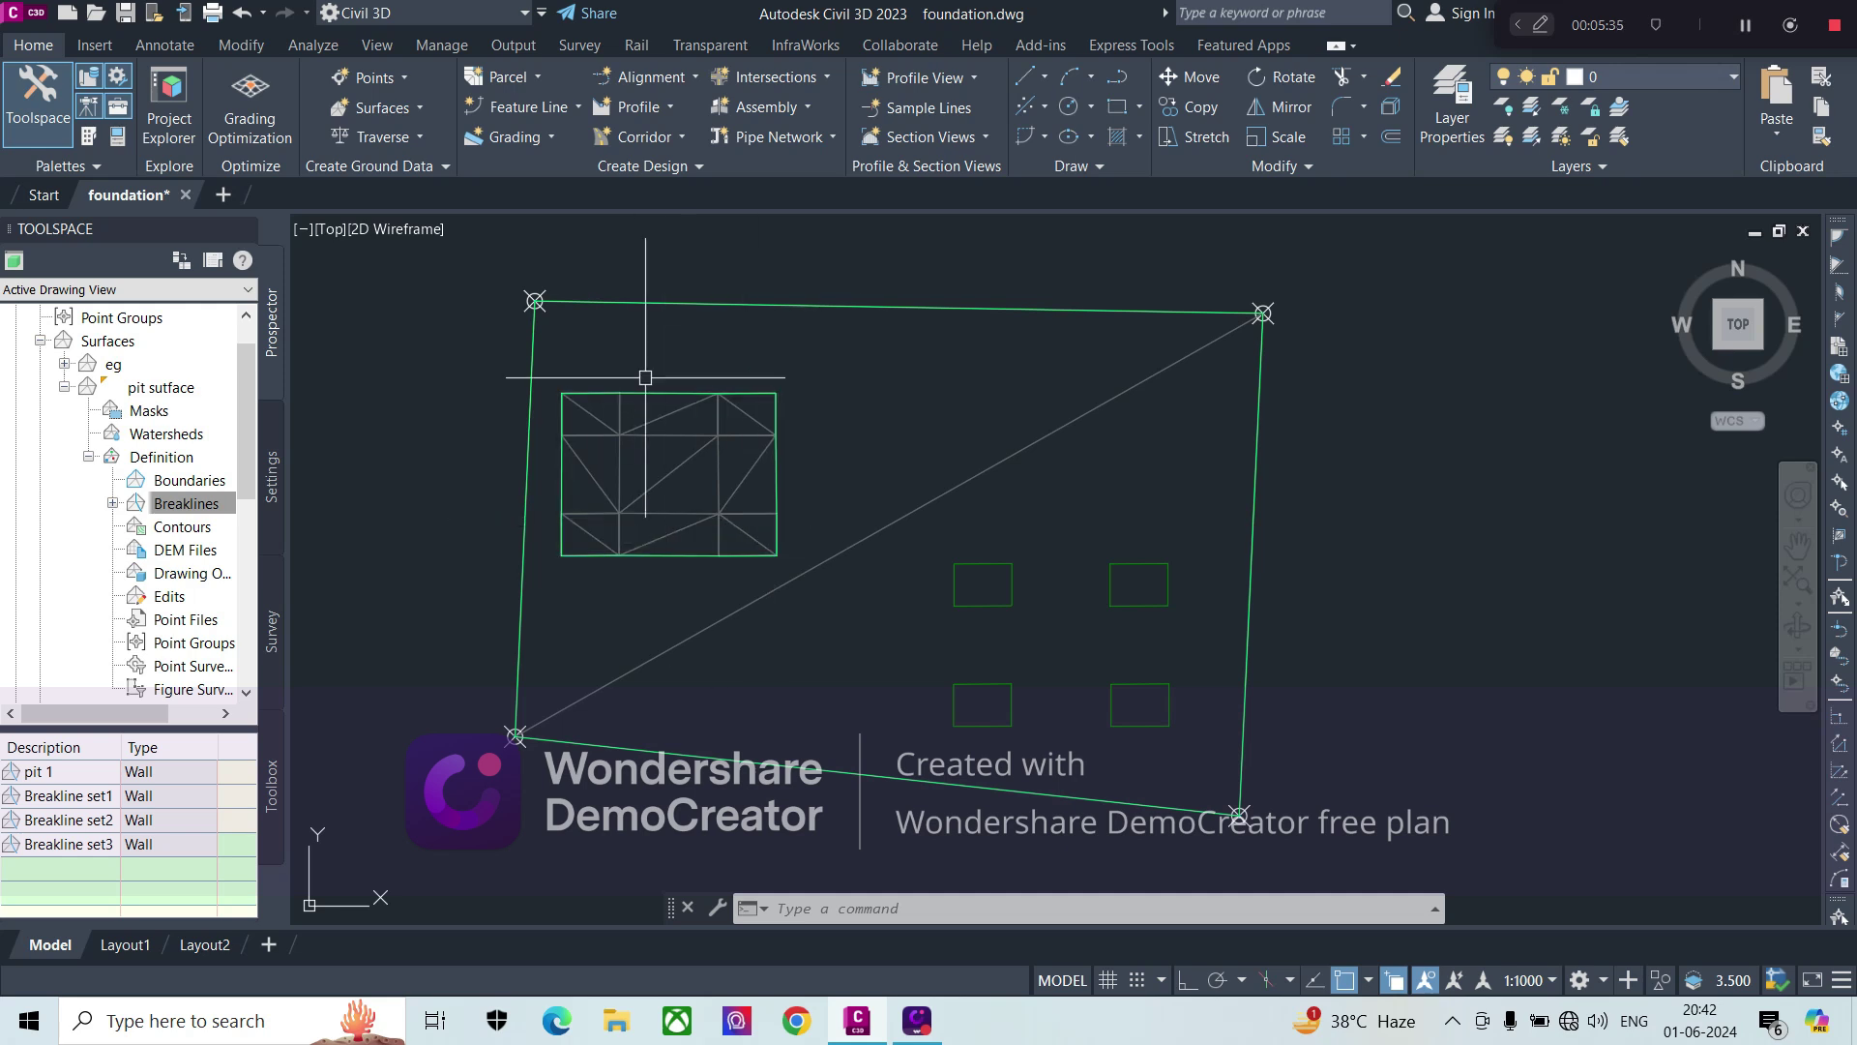
- Delete the pit surface's triangulation lines running between the four left foundation rectangles, keeping only the triangles inside each rectangle
{"action": "left_click", "coordinate": [739, 390]}
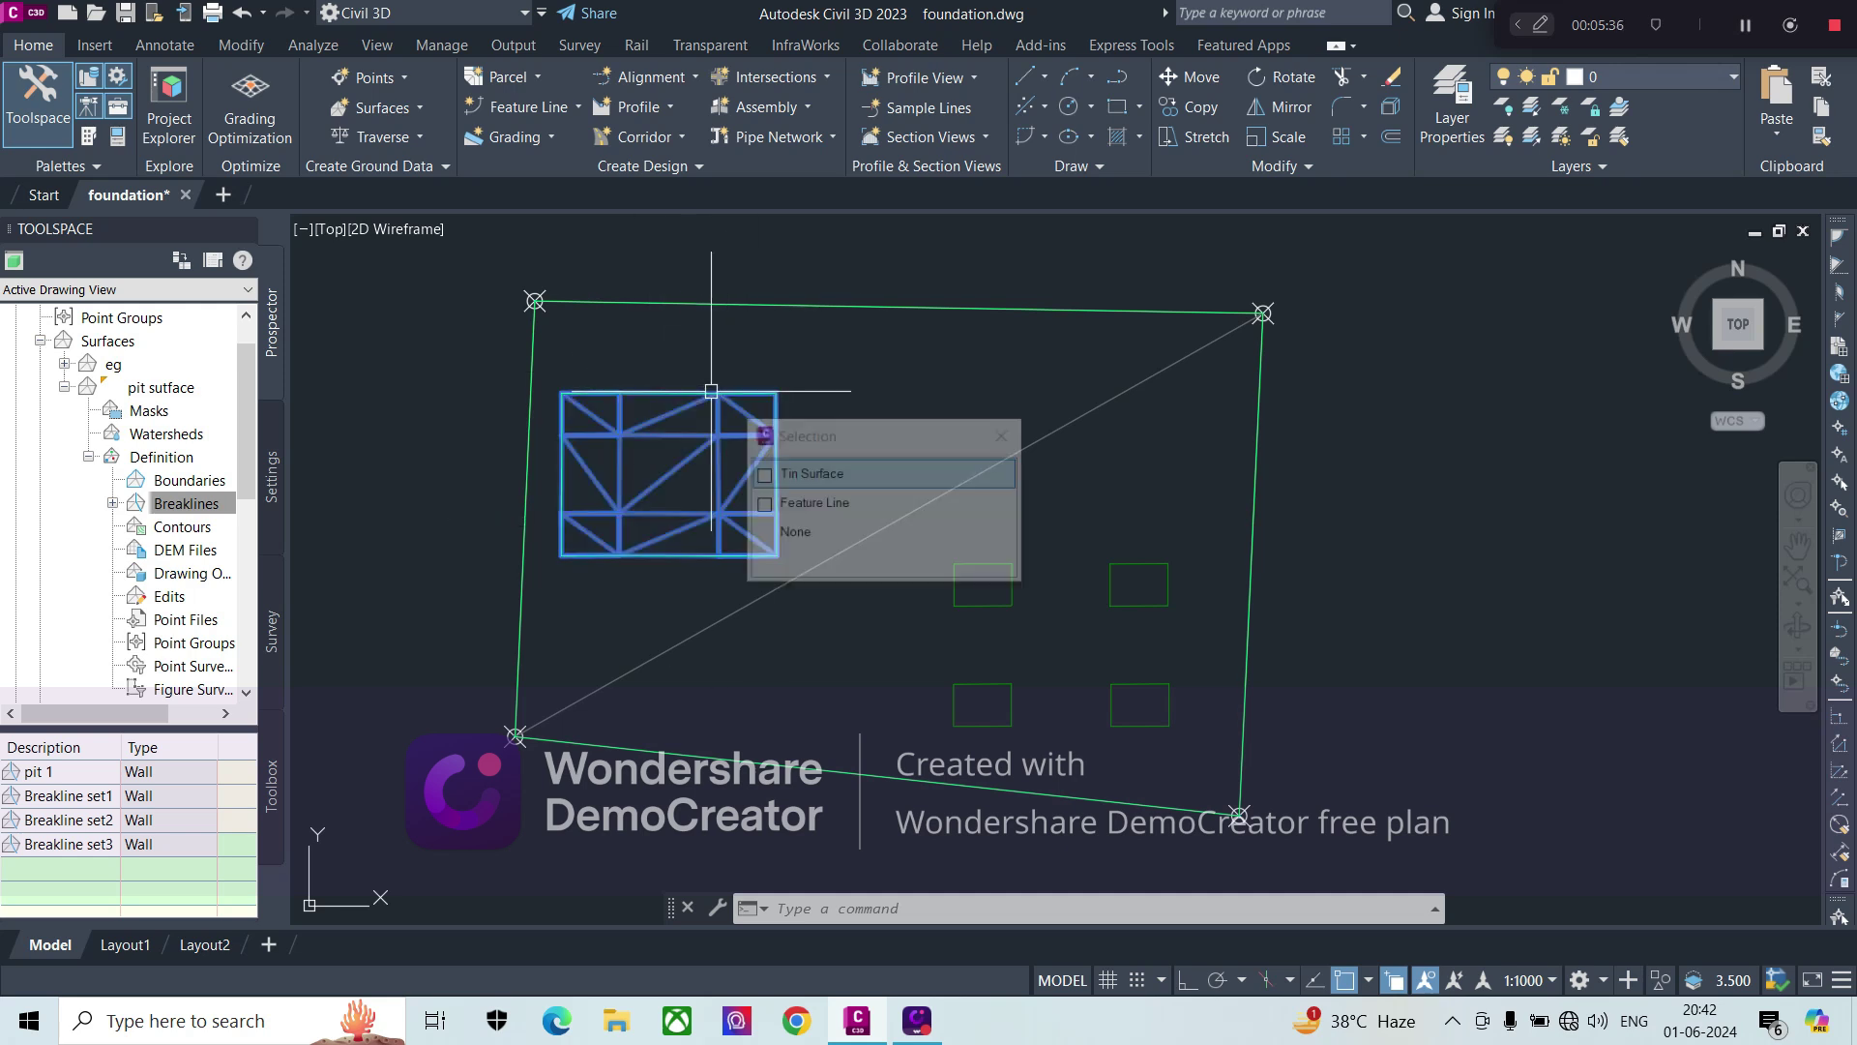
{"action": "left_click", "coordinate": [818, 479]}
{"action": "left_click", "coordinate": [530, 143]}
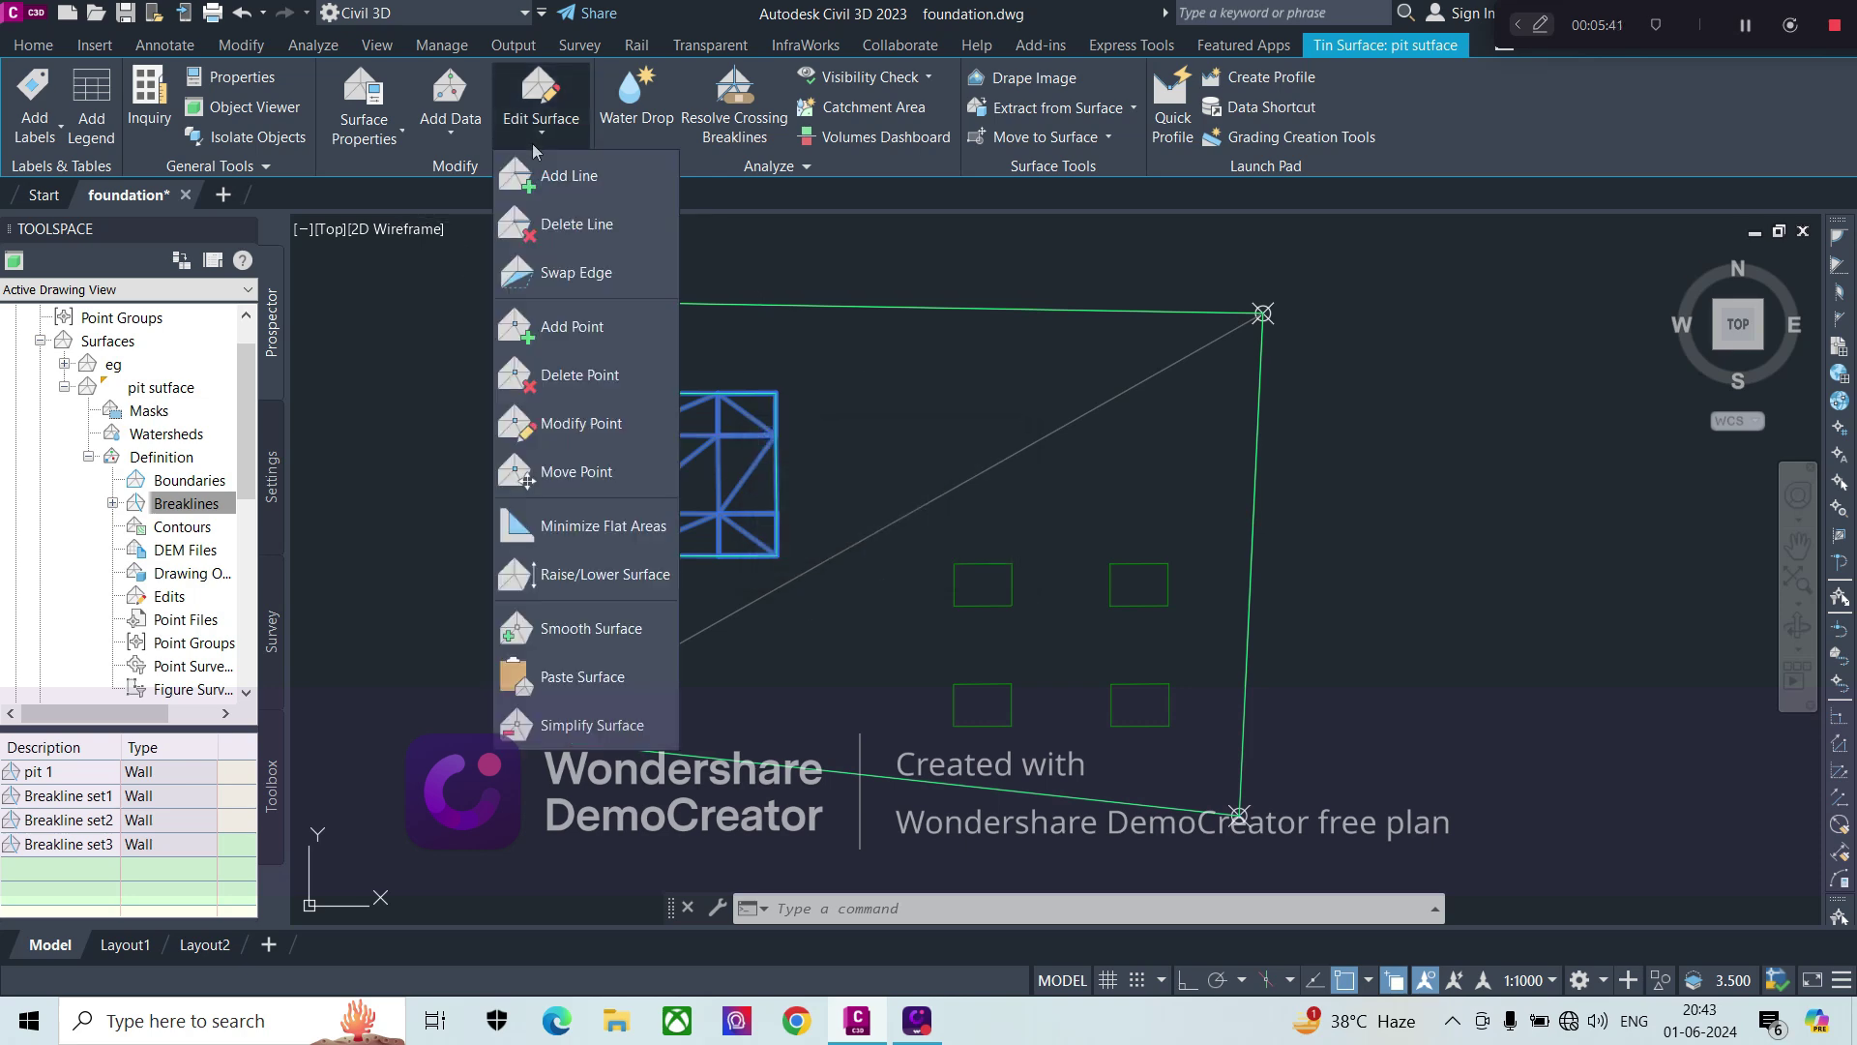
{"action": "left_click", "coordinate": [571, 226]}
{"action": "left_click", "coordinate": [676, 382]}
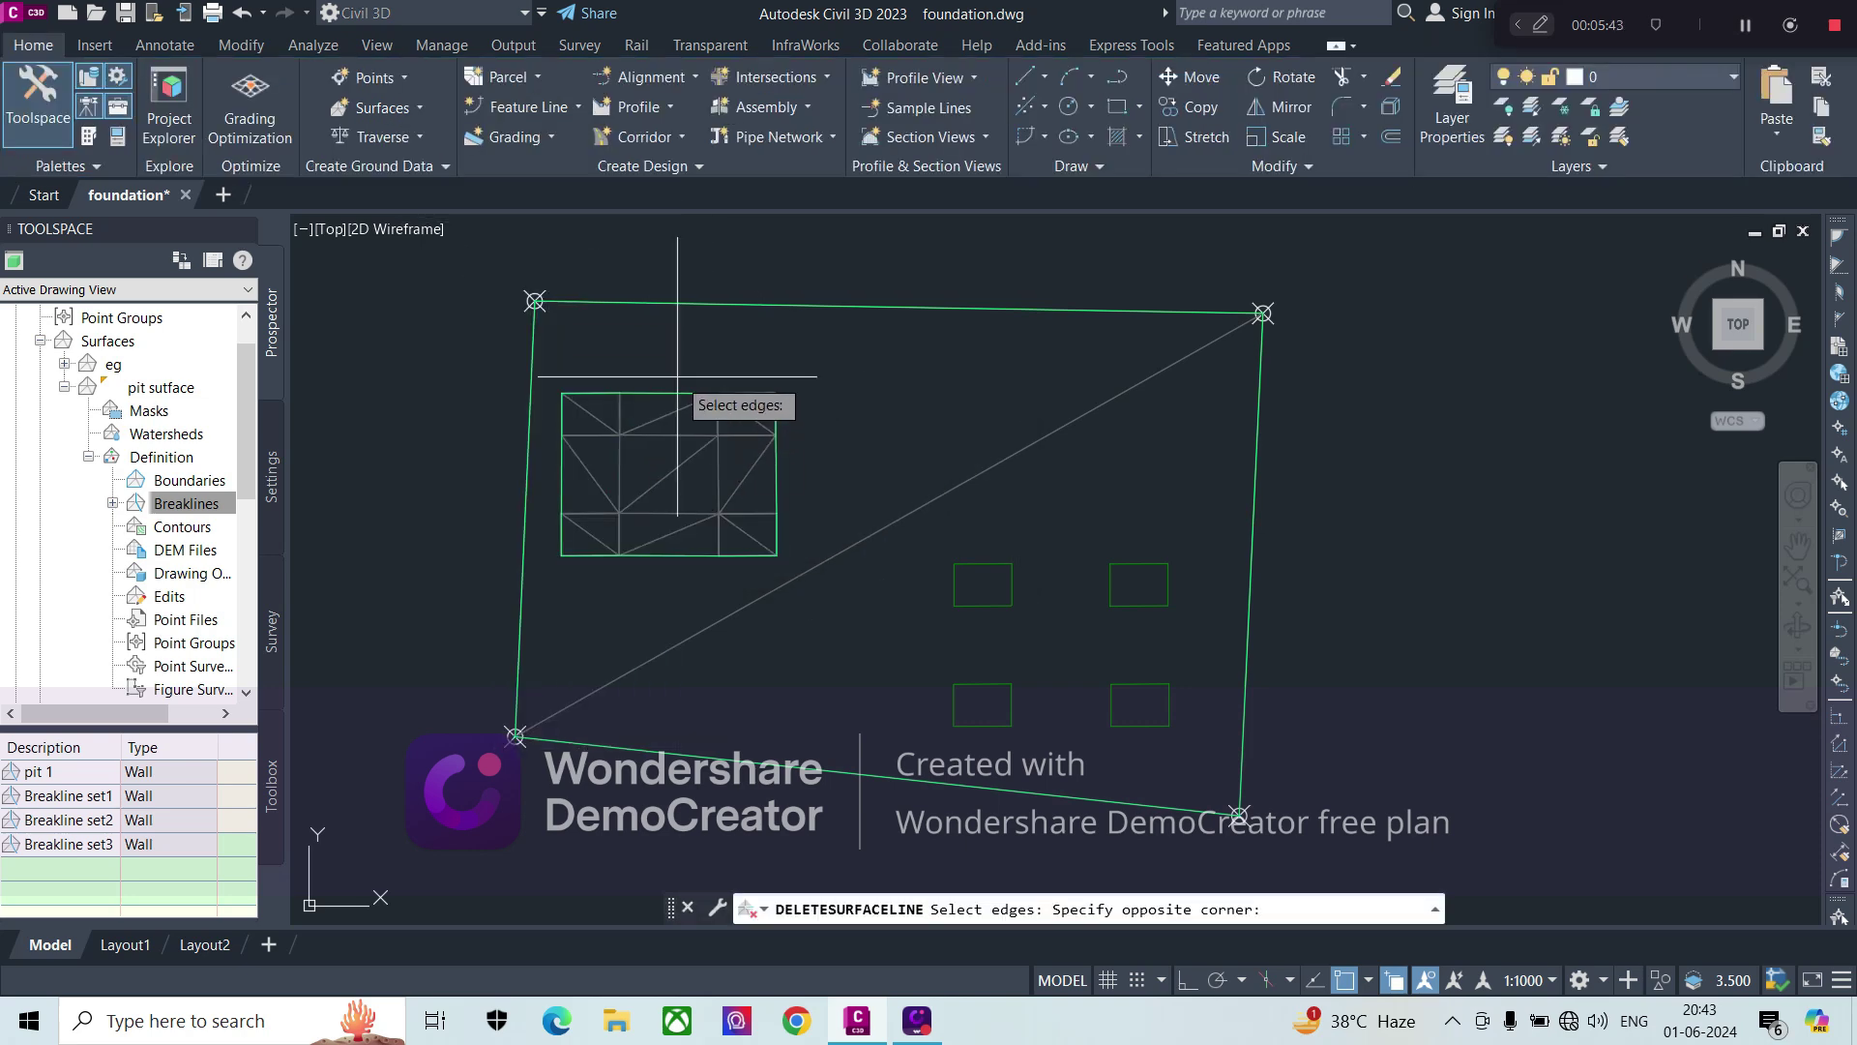
{"action": "left_click", "coordinate": [666, 442]}
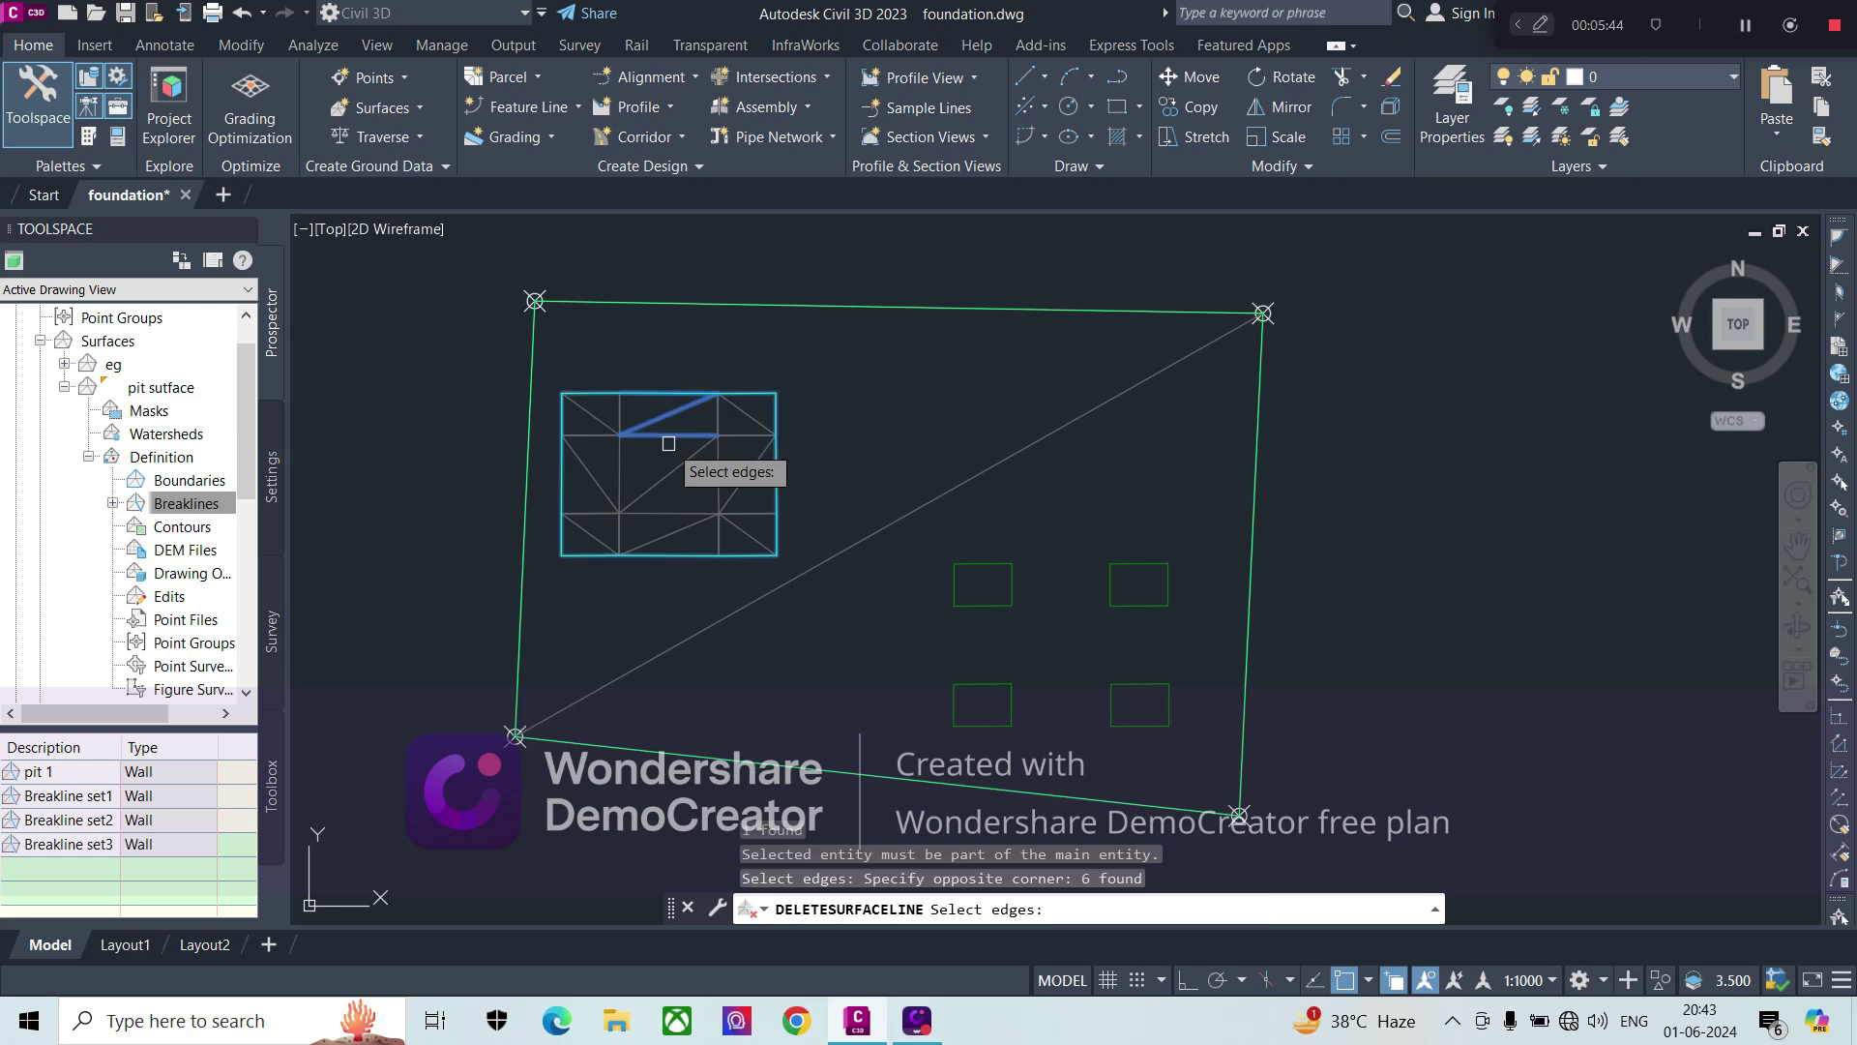
{"action": "left_click", "coordinate": [783, 481]}
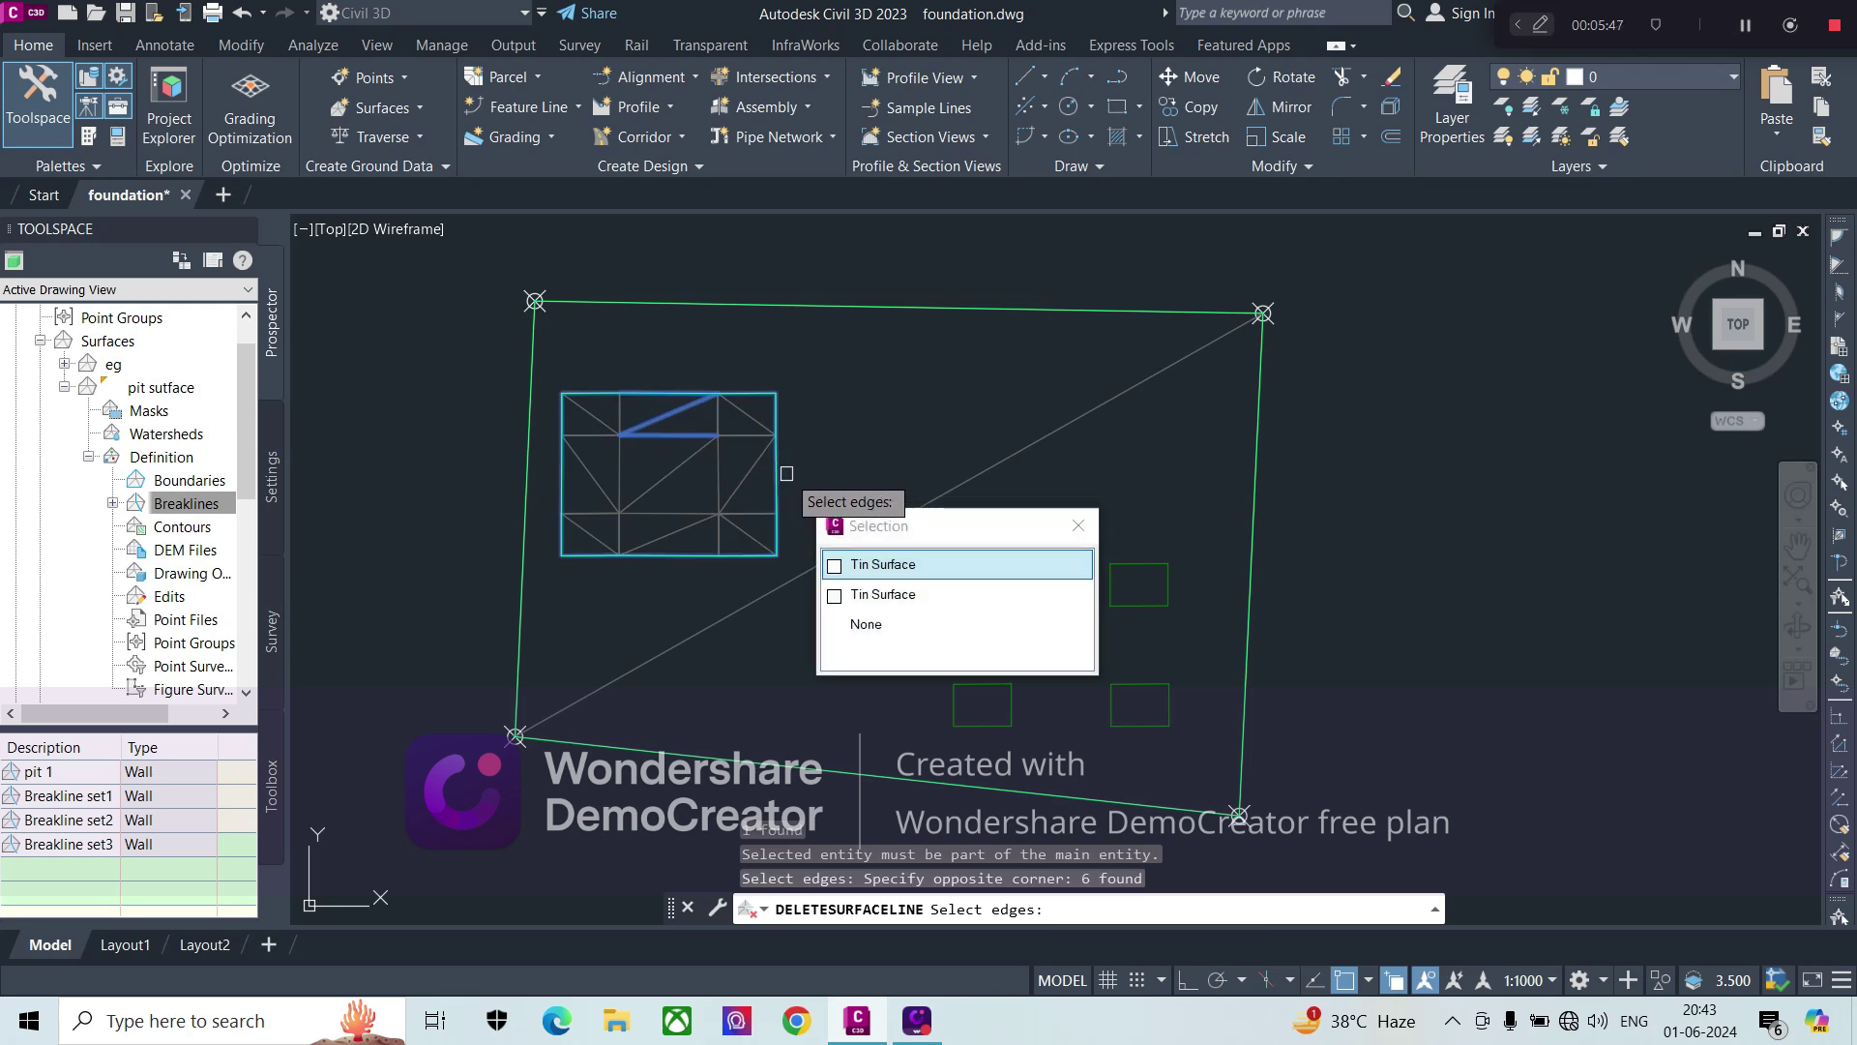
{"action": "left_click", "coordinate": [724, 474]}
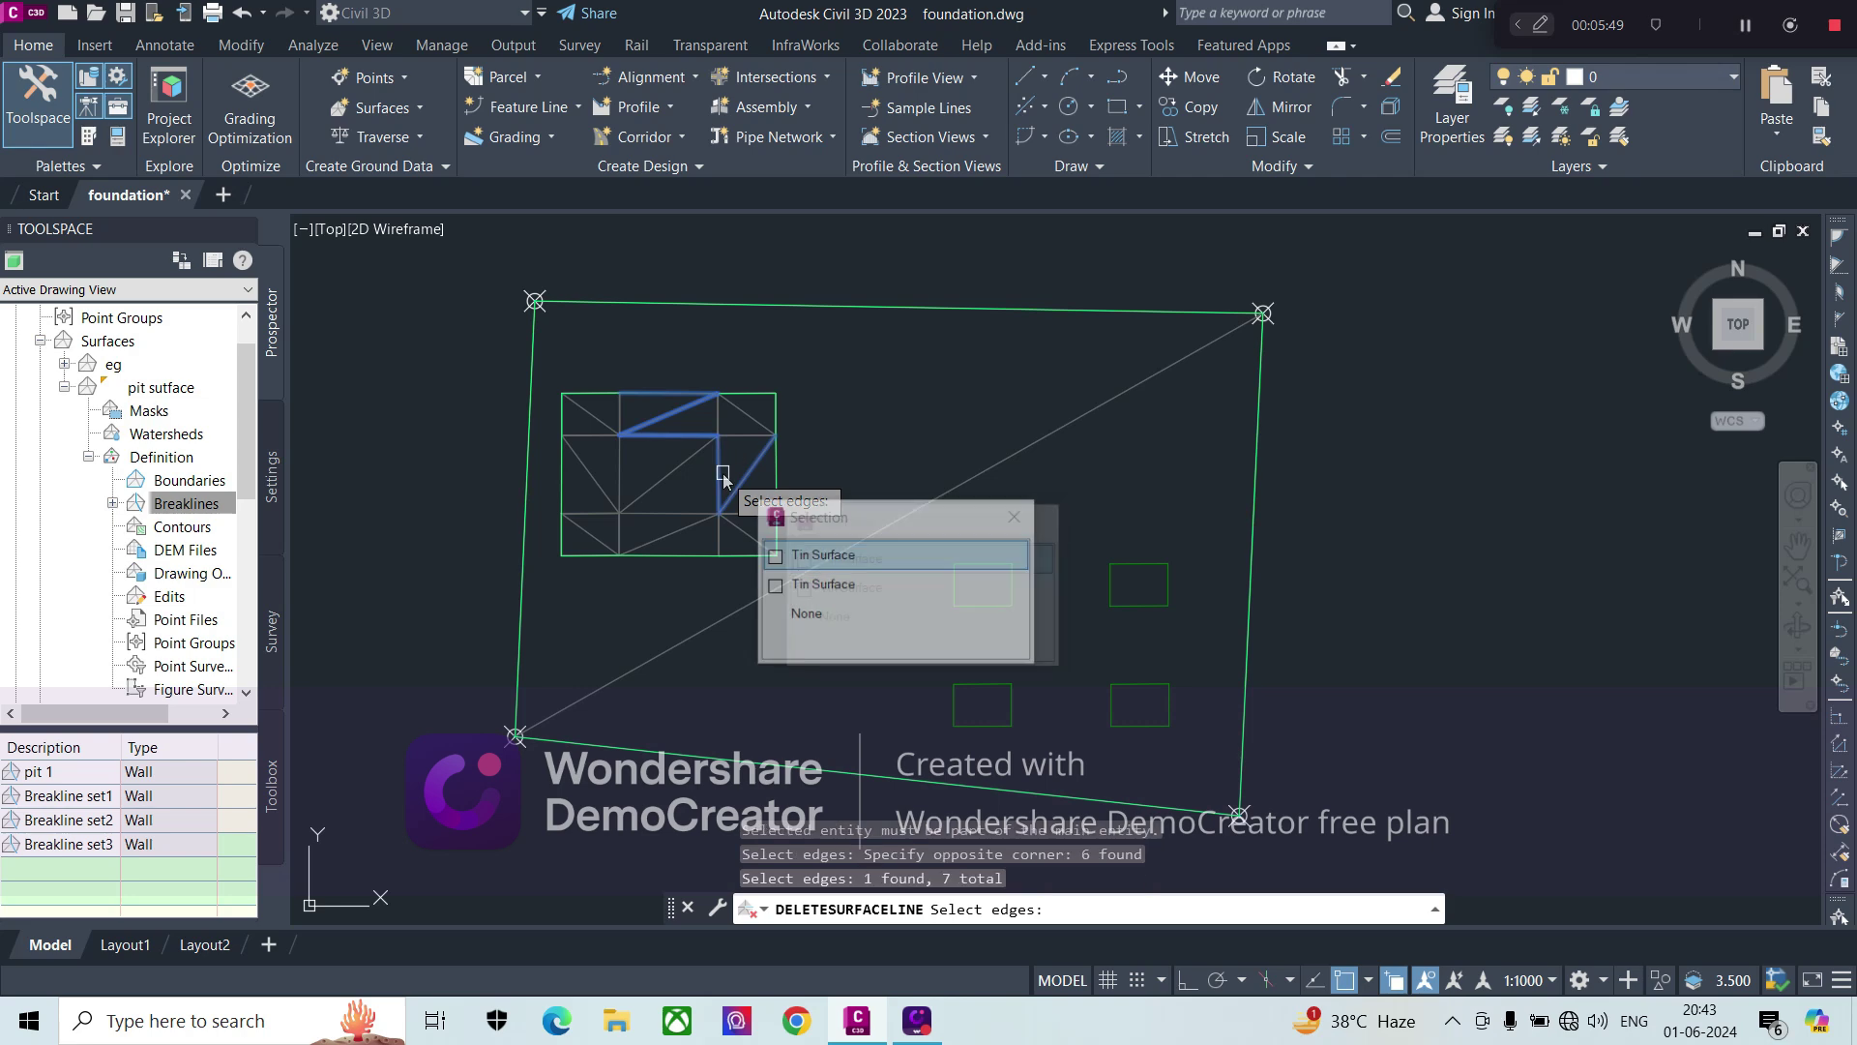
{"action": "left_click", "coordinate": [677, 478]}
{"action": "left_click", "coordinate": [612, 474]}
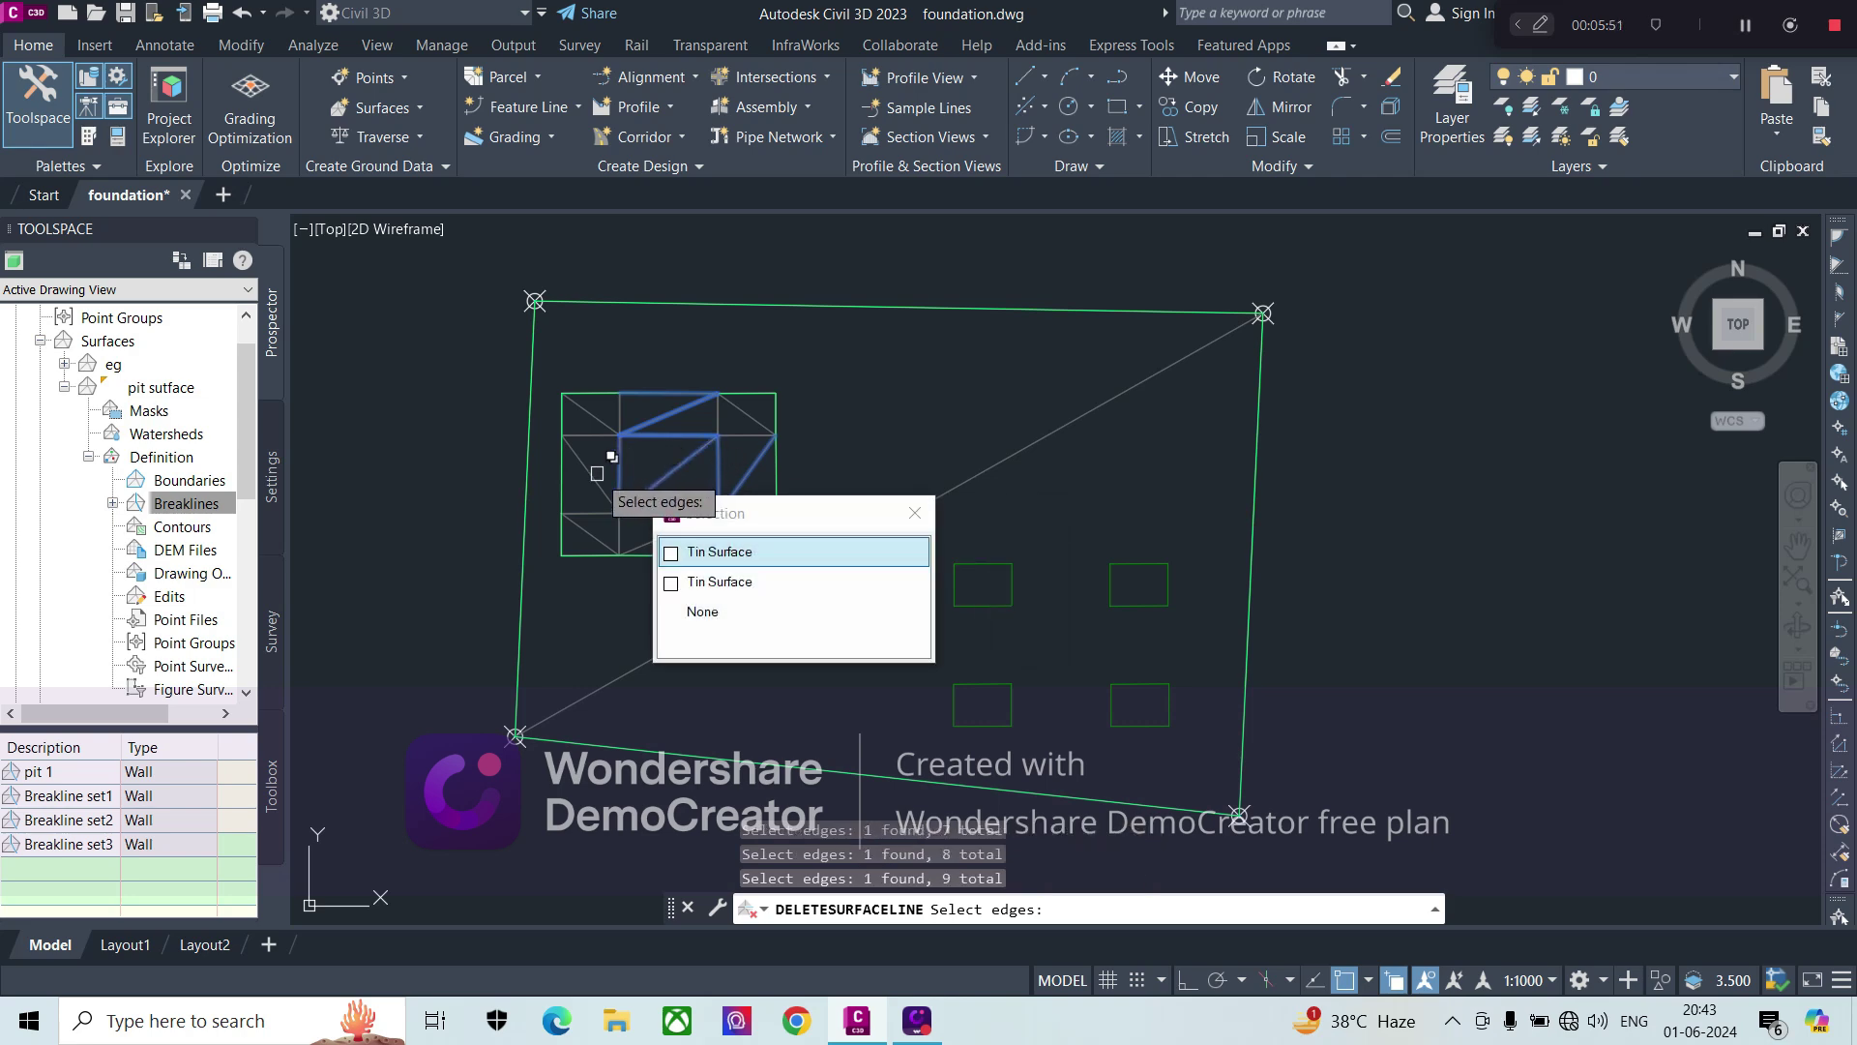
{"action": "left_click", "coordinate": [592, 471]}
{"action": "left_click", "coordinate": [619, 492]}
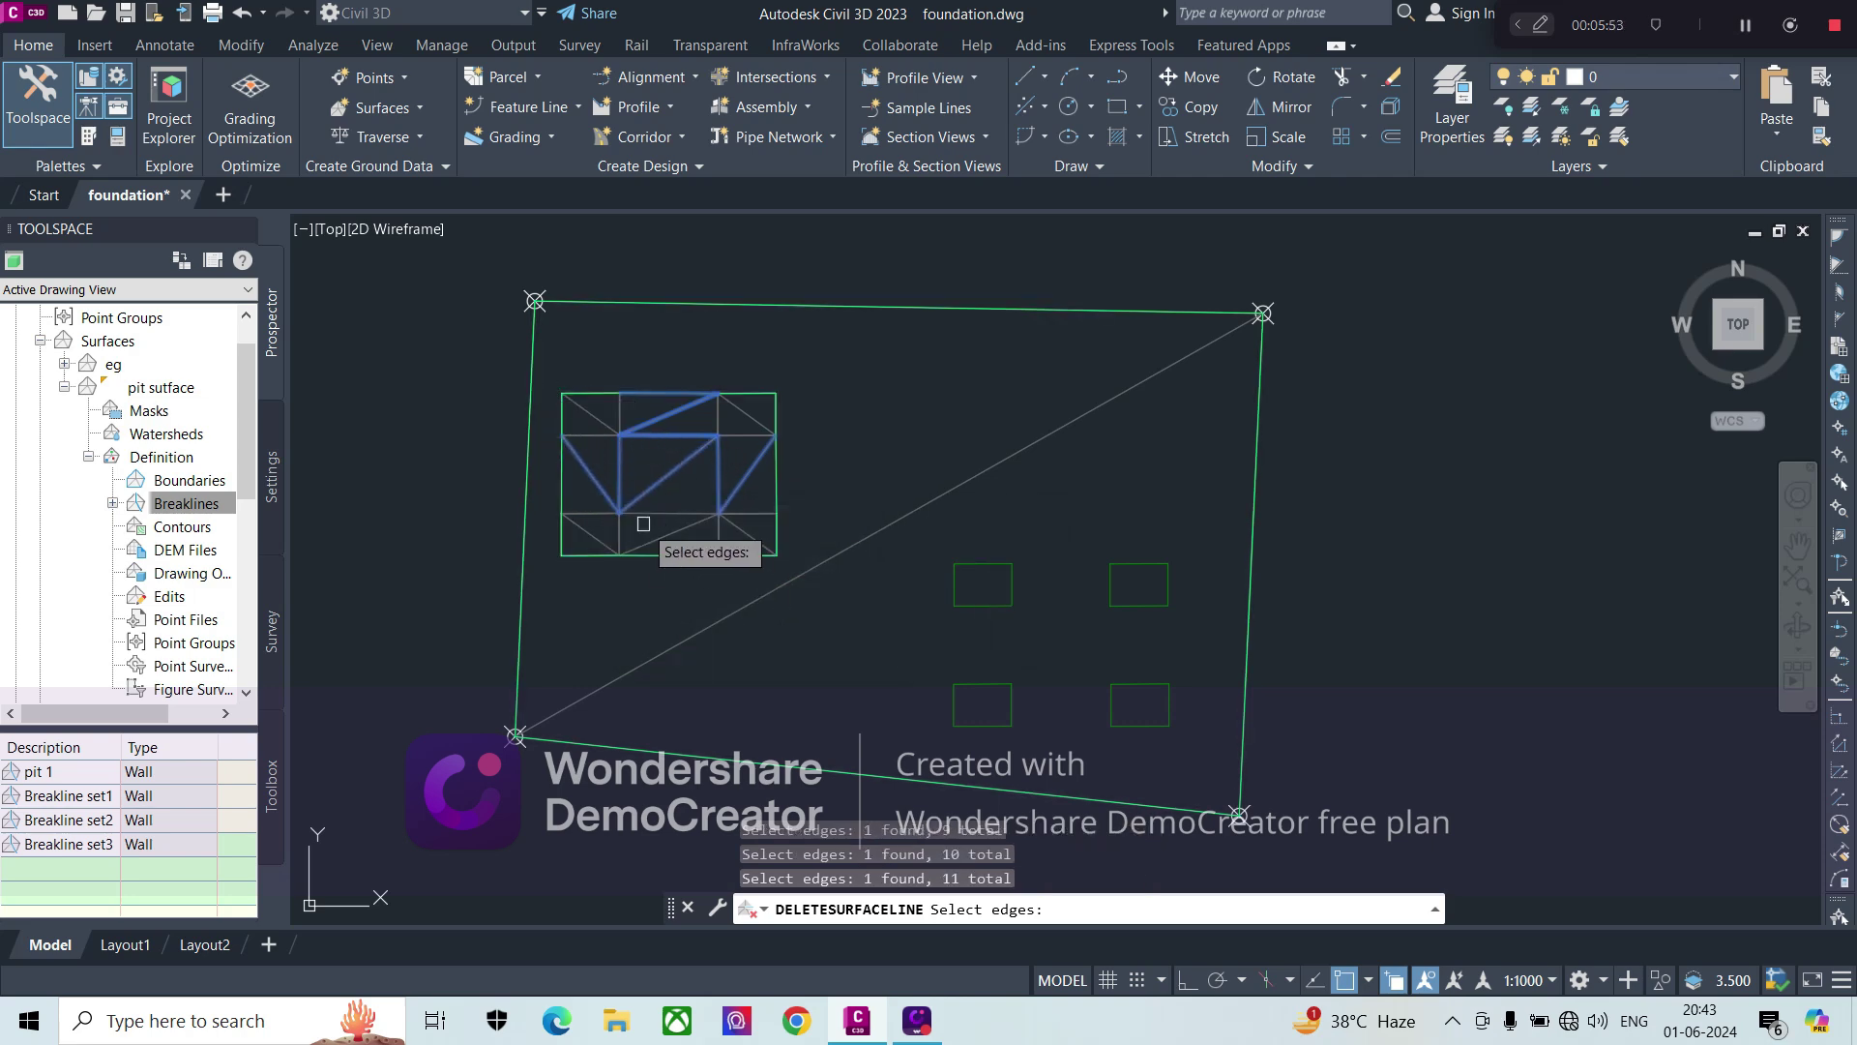
{"action": "left_click", "coordinate": [664, 536]}
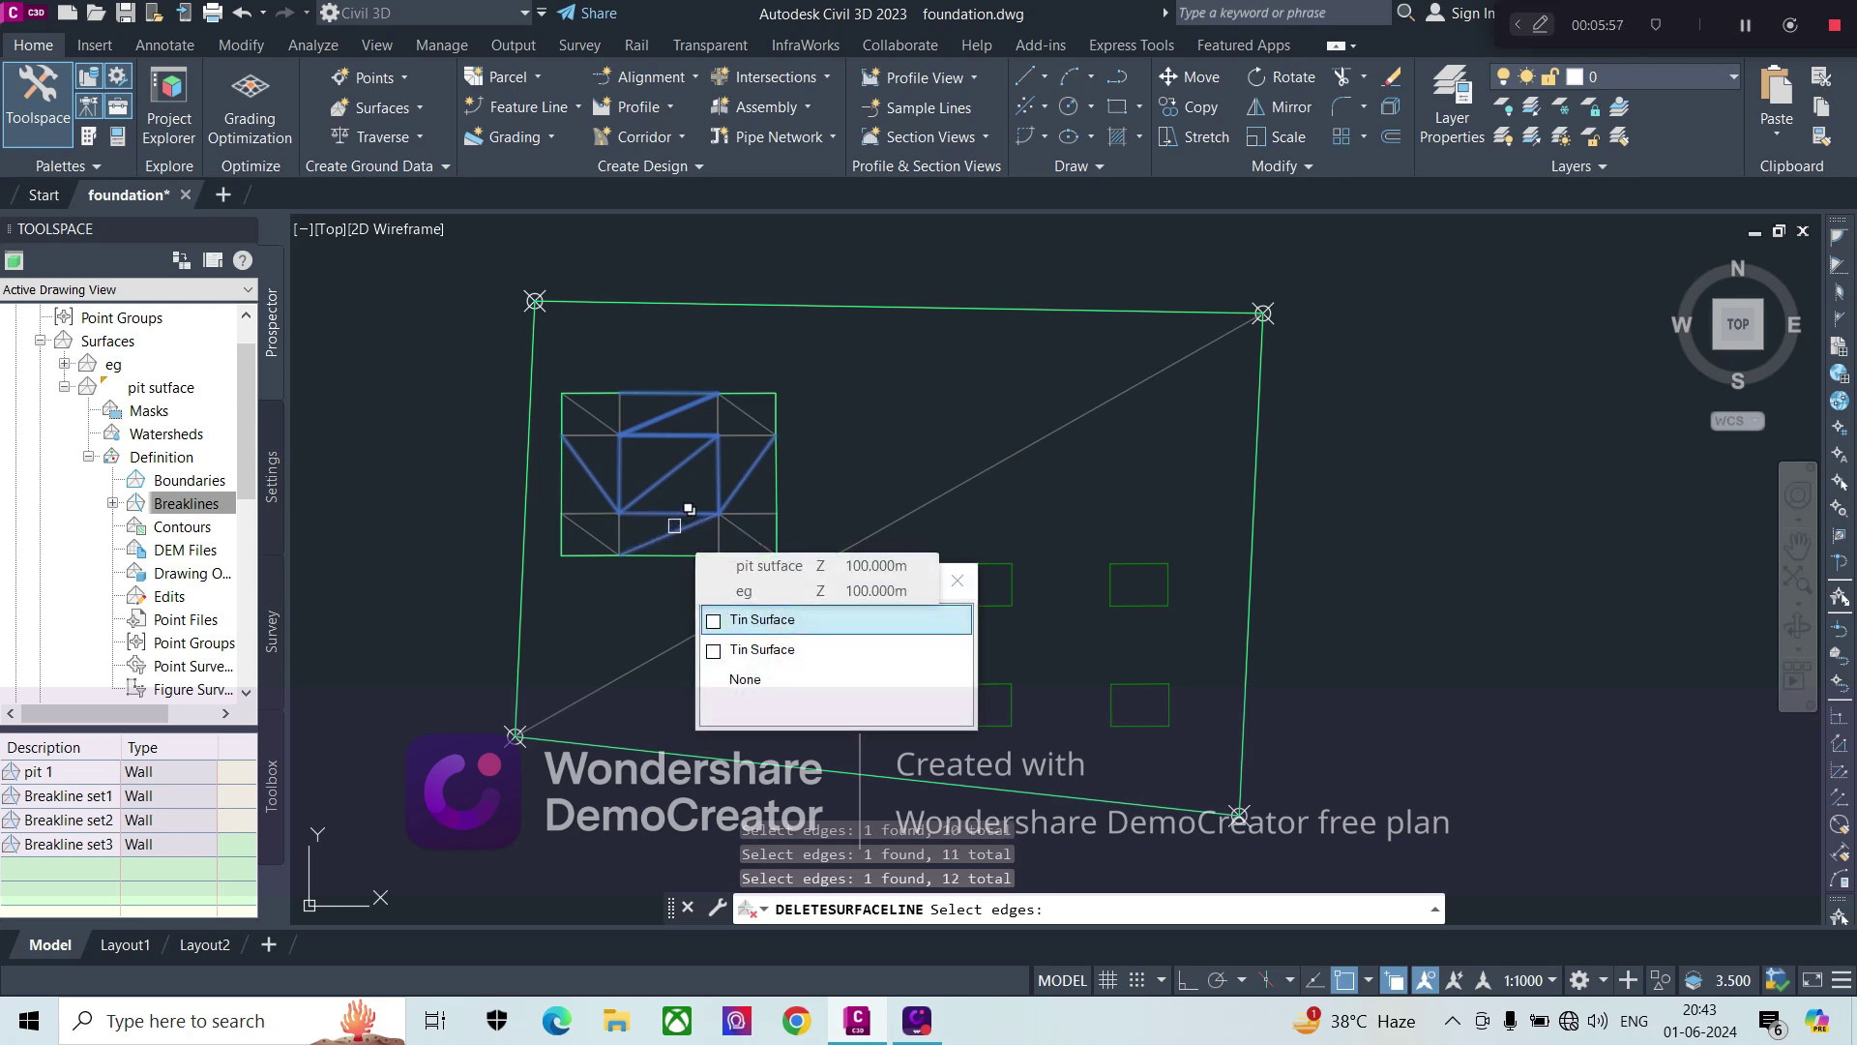
{"action": "key", "text": "Return"}
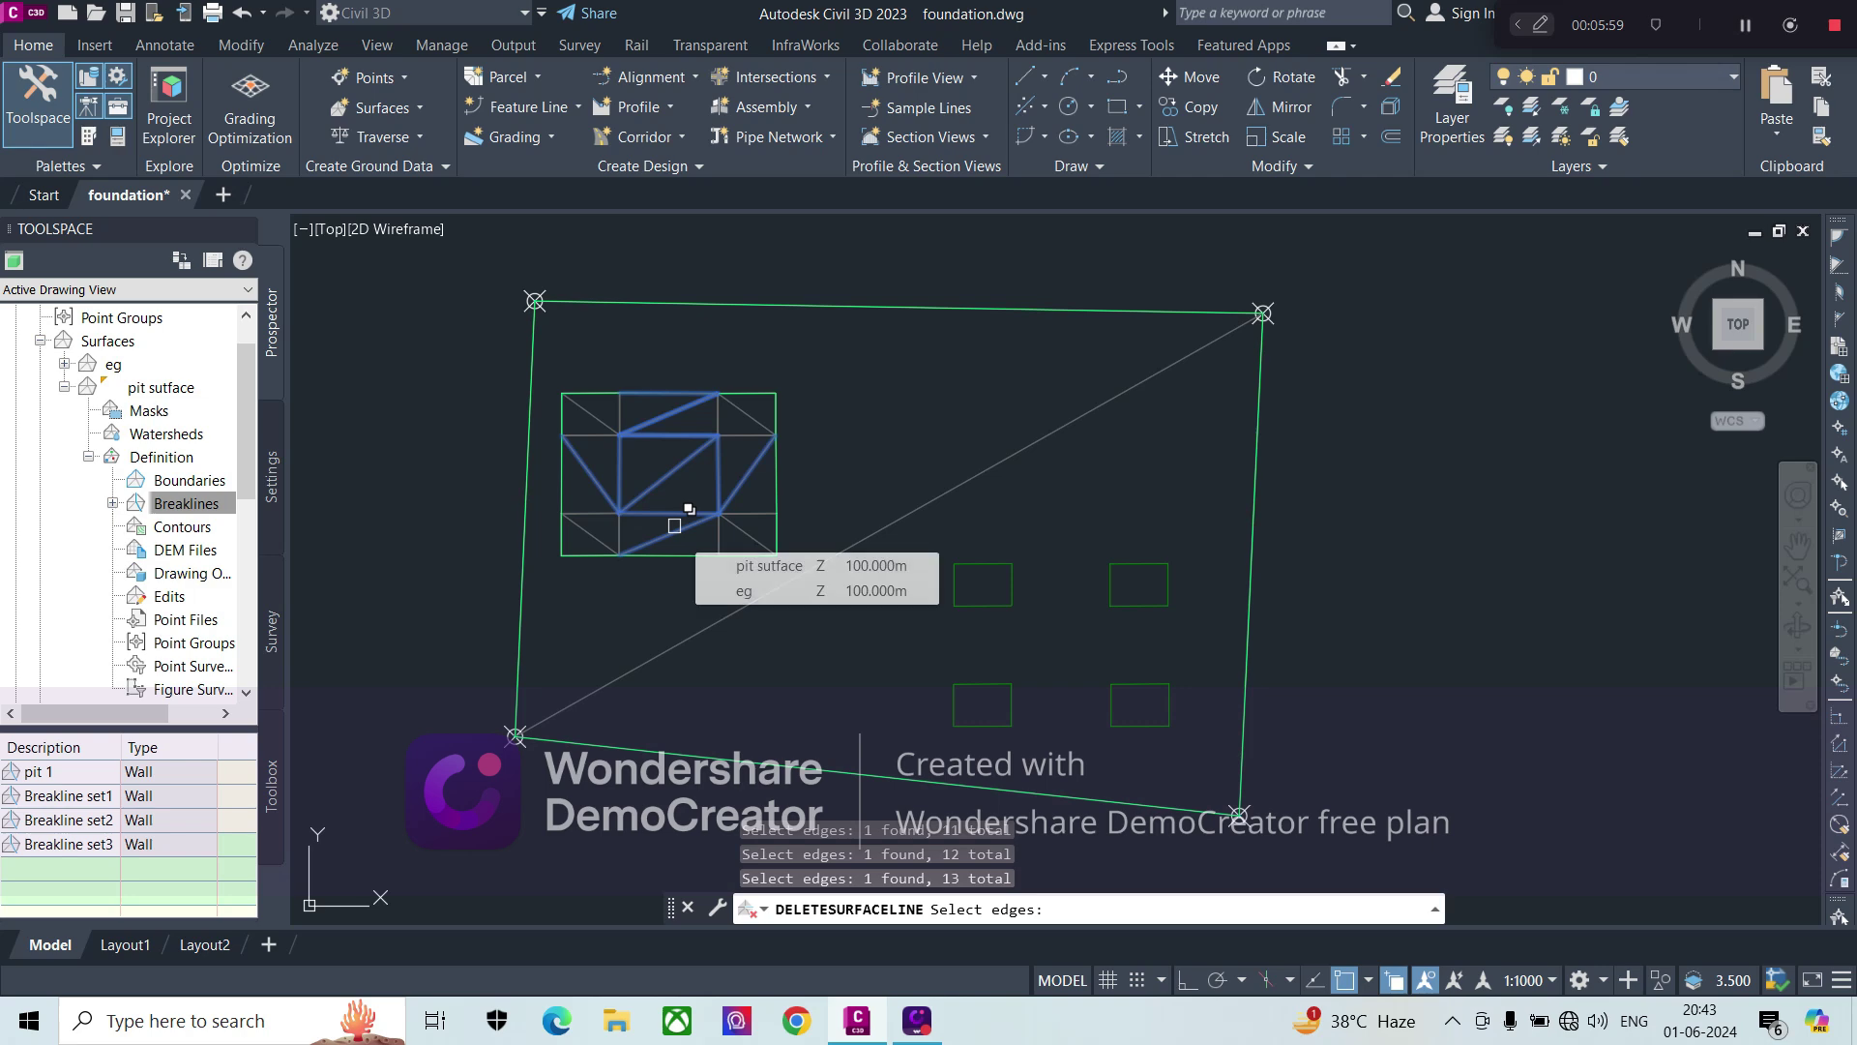
{"action": "key", "text": "Return"}
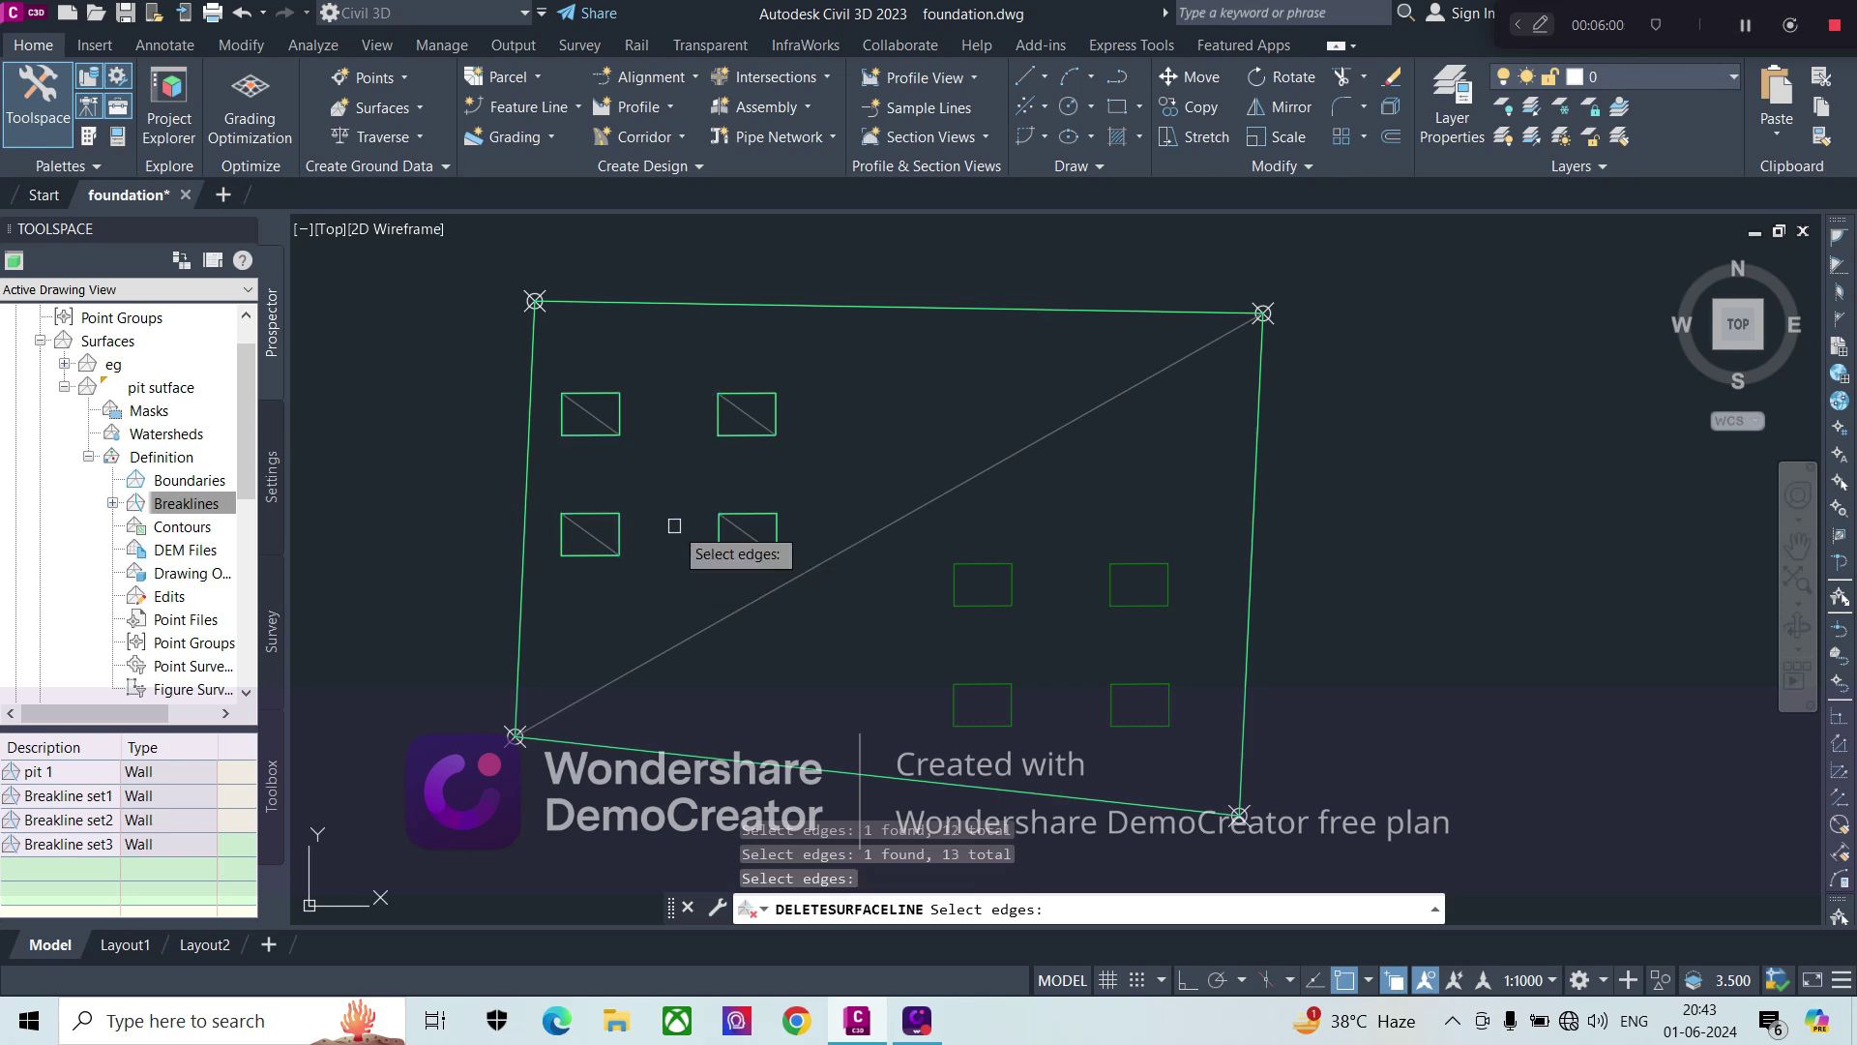
{"action": "key", "text": "Escape"}
- Examine the pit surface together with the ground surface in the Object Viewer, orbiting to see the four pits from the side and above
{"action": "left_click", "coordinate": [656, 479]}
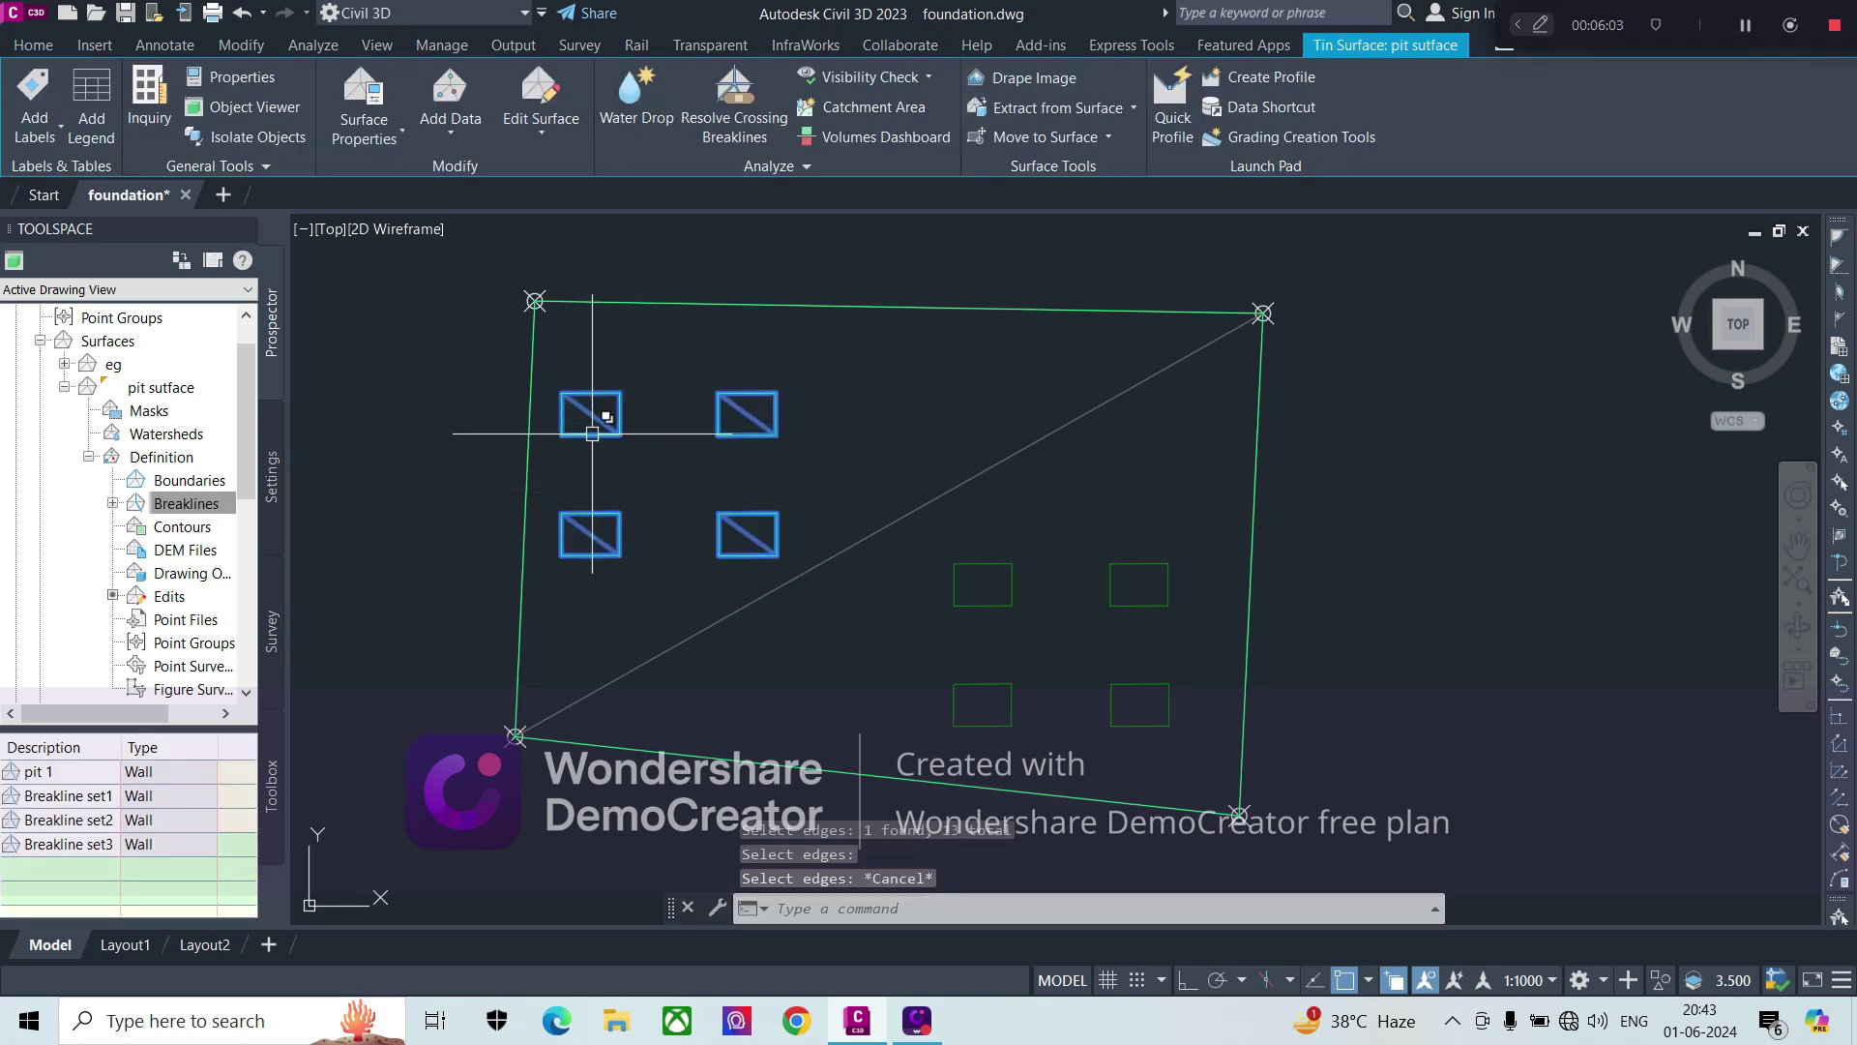
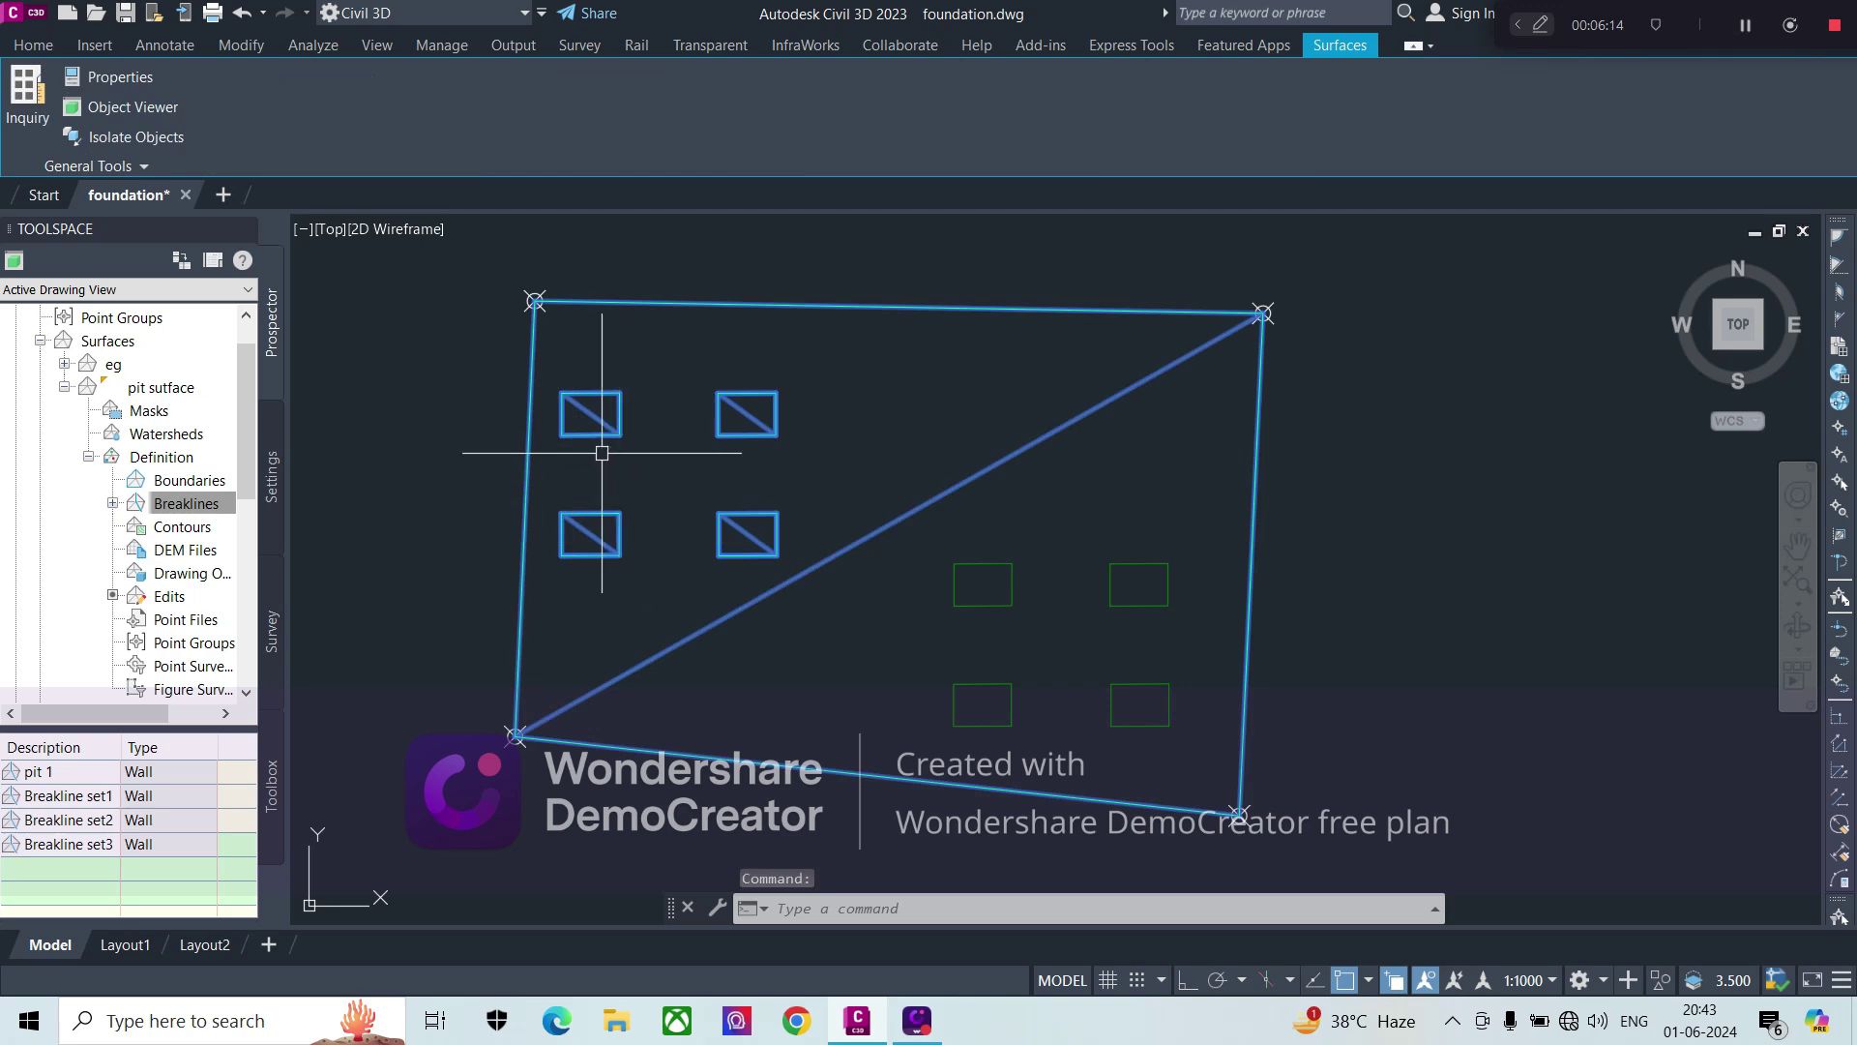
{"action": "right_click", "coordinate": [823, 388]}
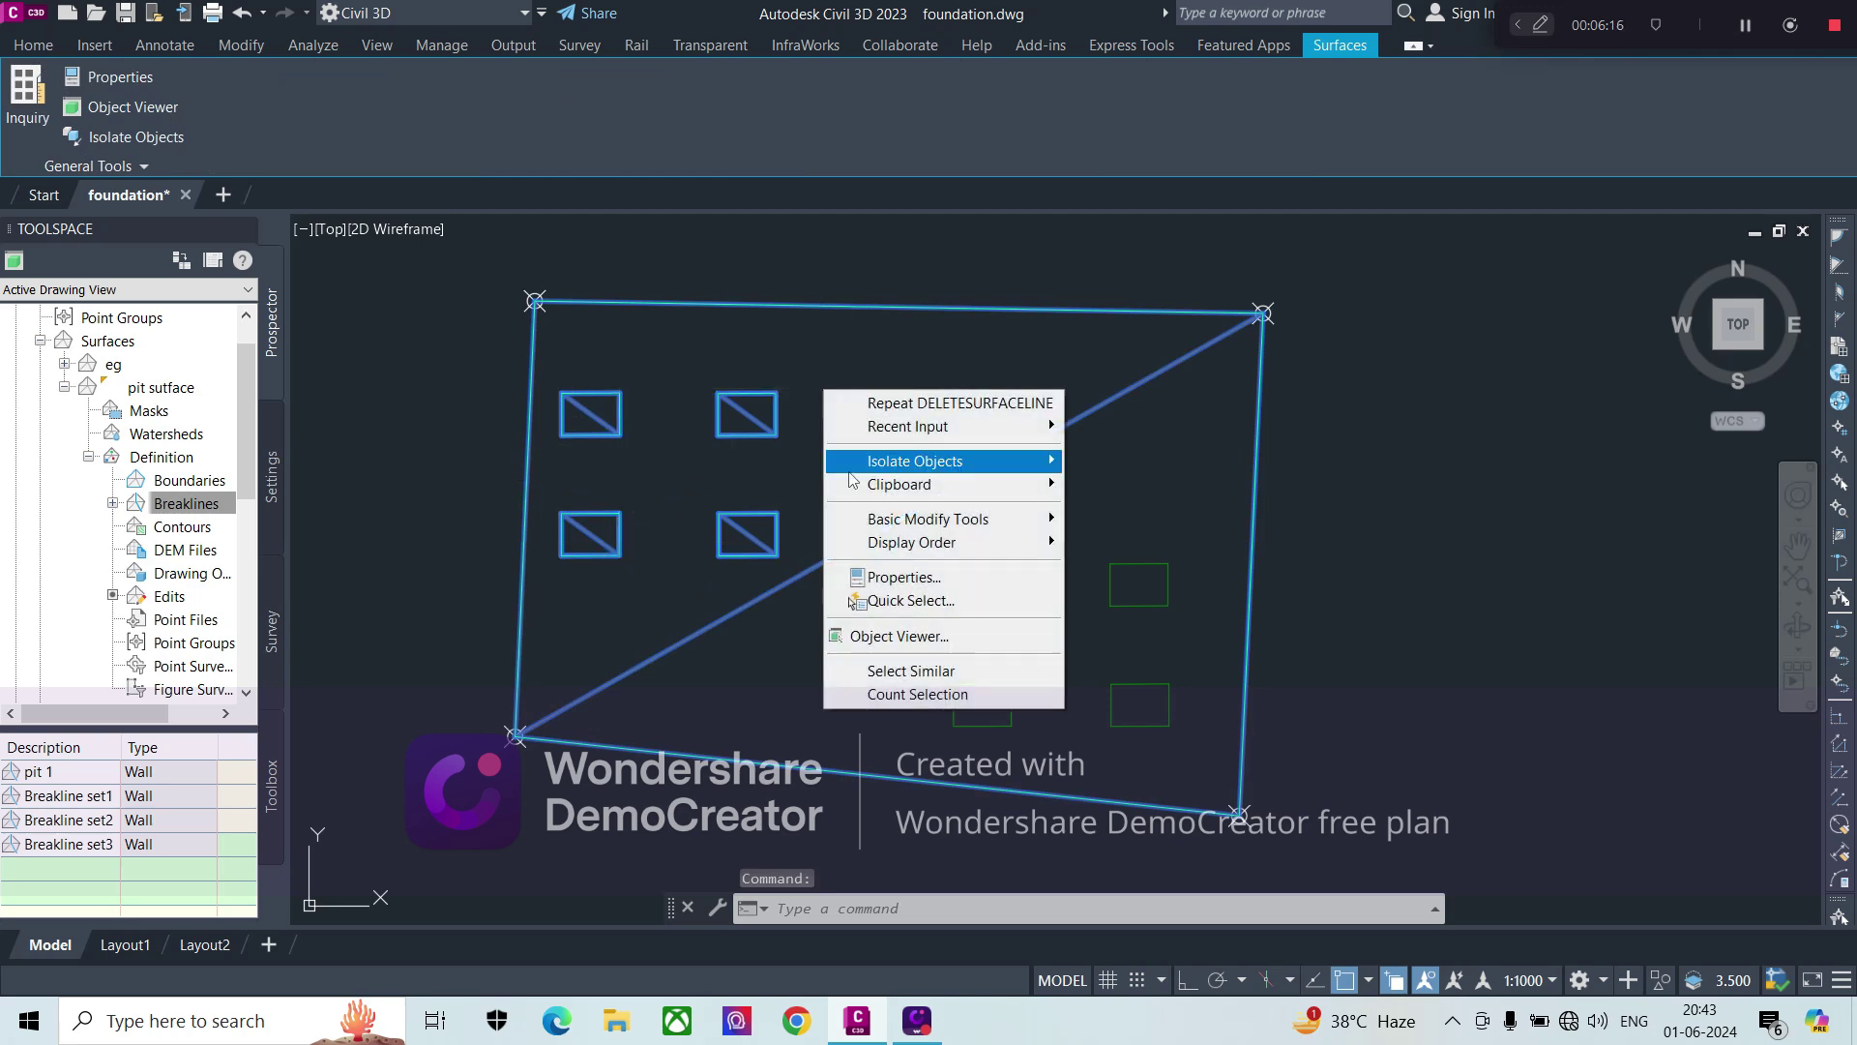
{"action": "left_click", "coordinate": [816, 472]}
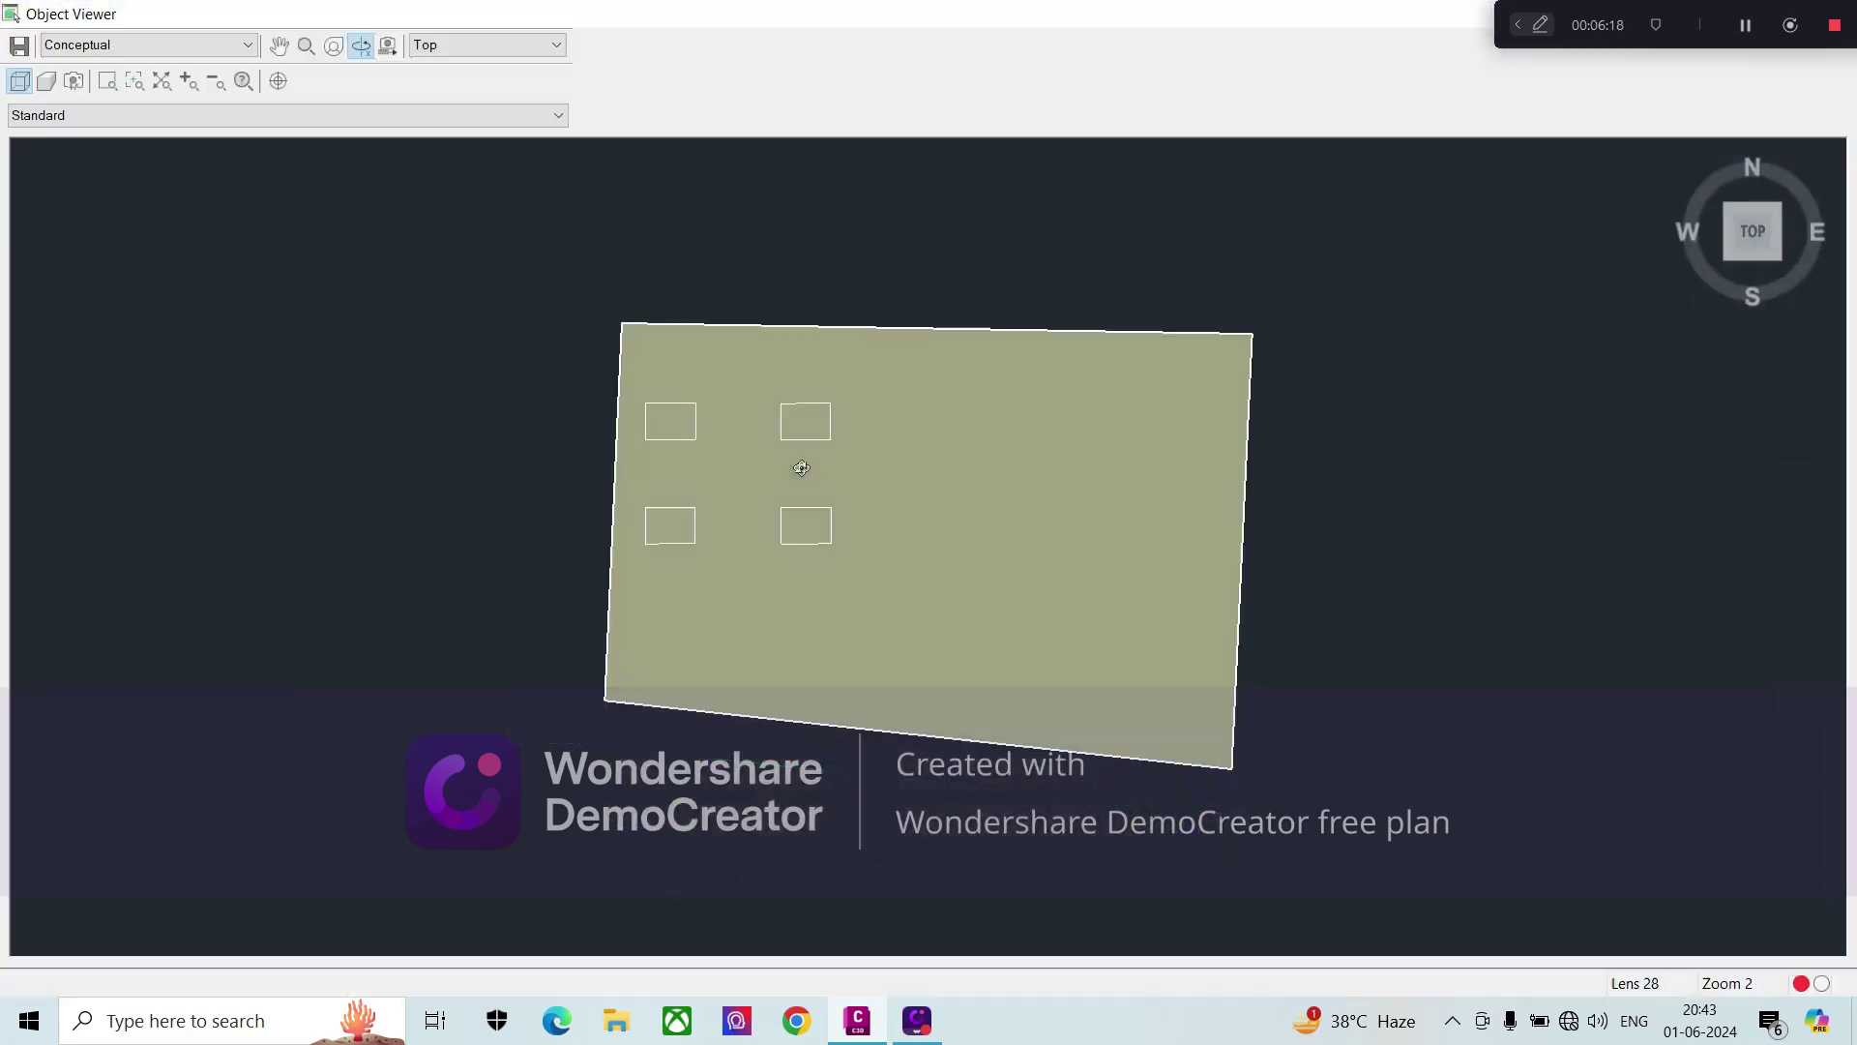
{"action": "left_click_drag", "start_coordinate": [850, 531], "coordinate": [823, 407]}
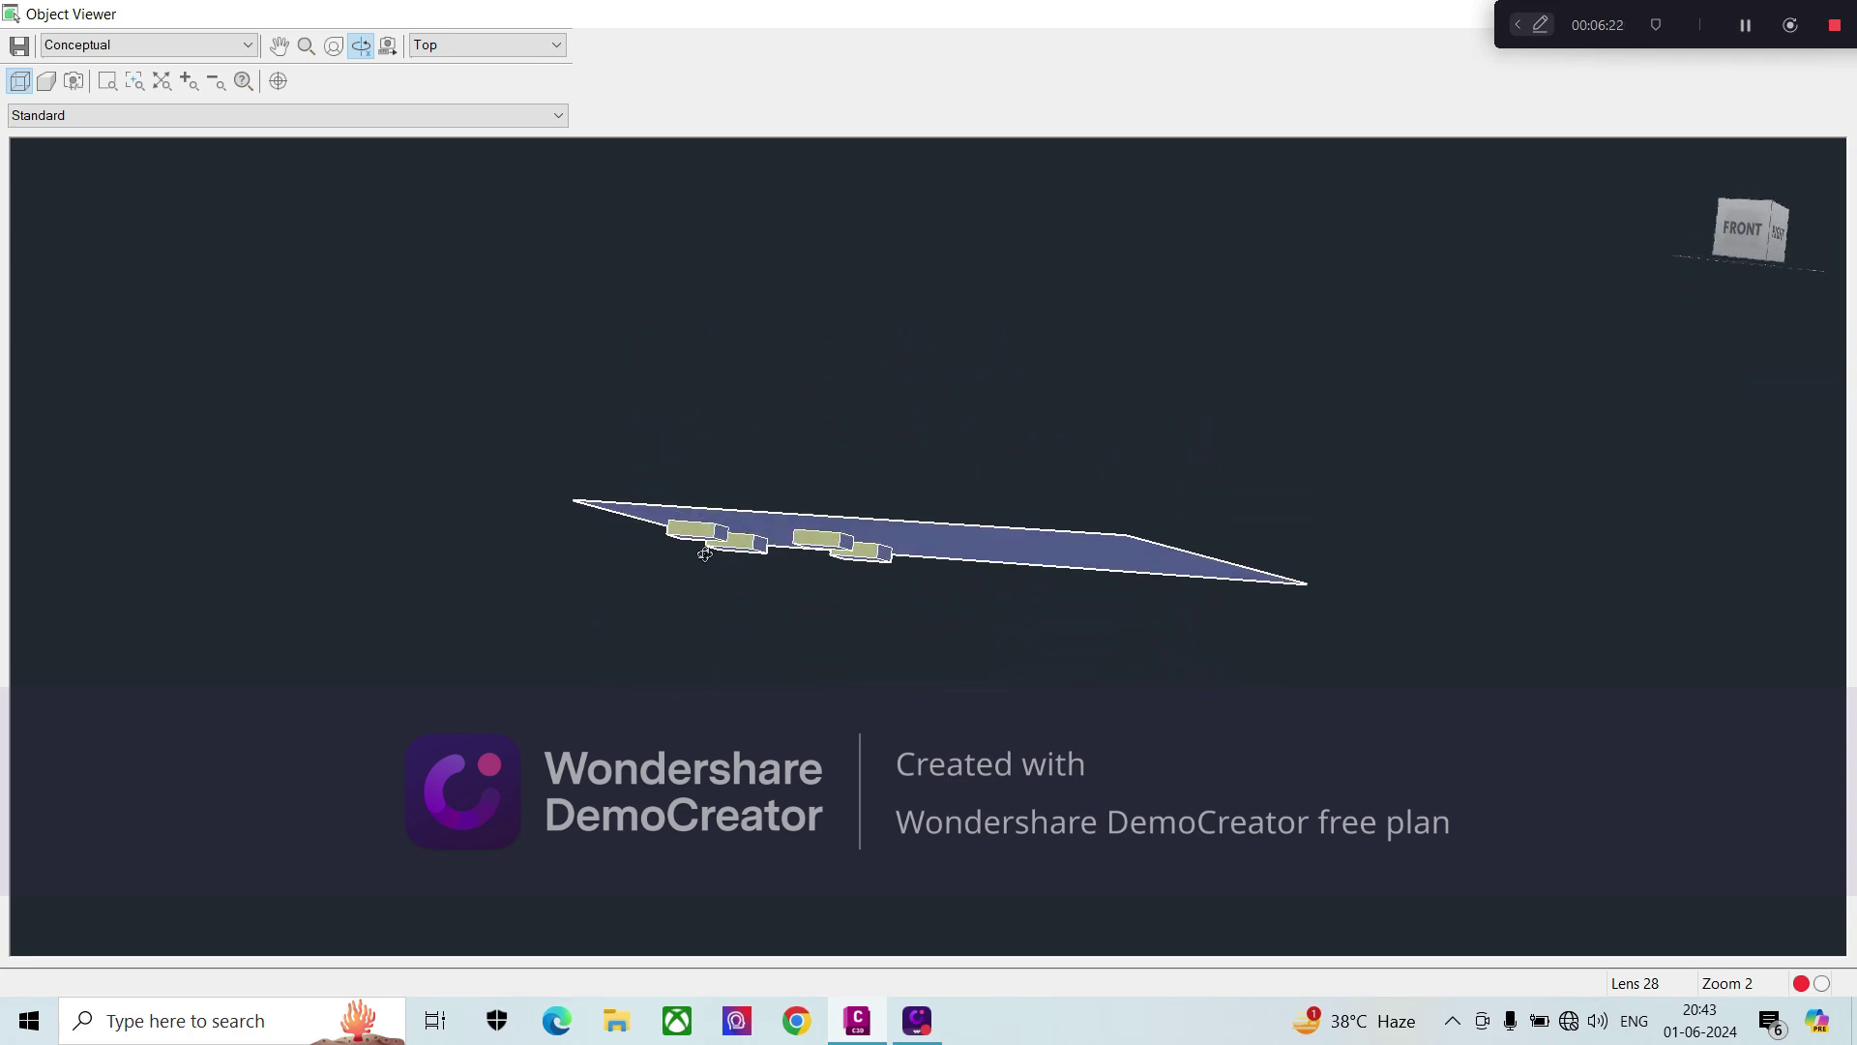
{"action": "left_click_drag", "start_coordinate": [770, 502], "coordinate": [775, 655]}
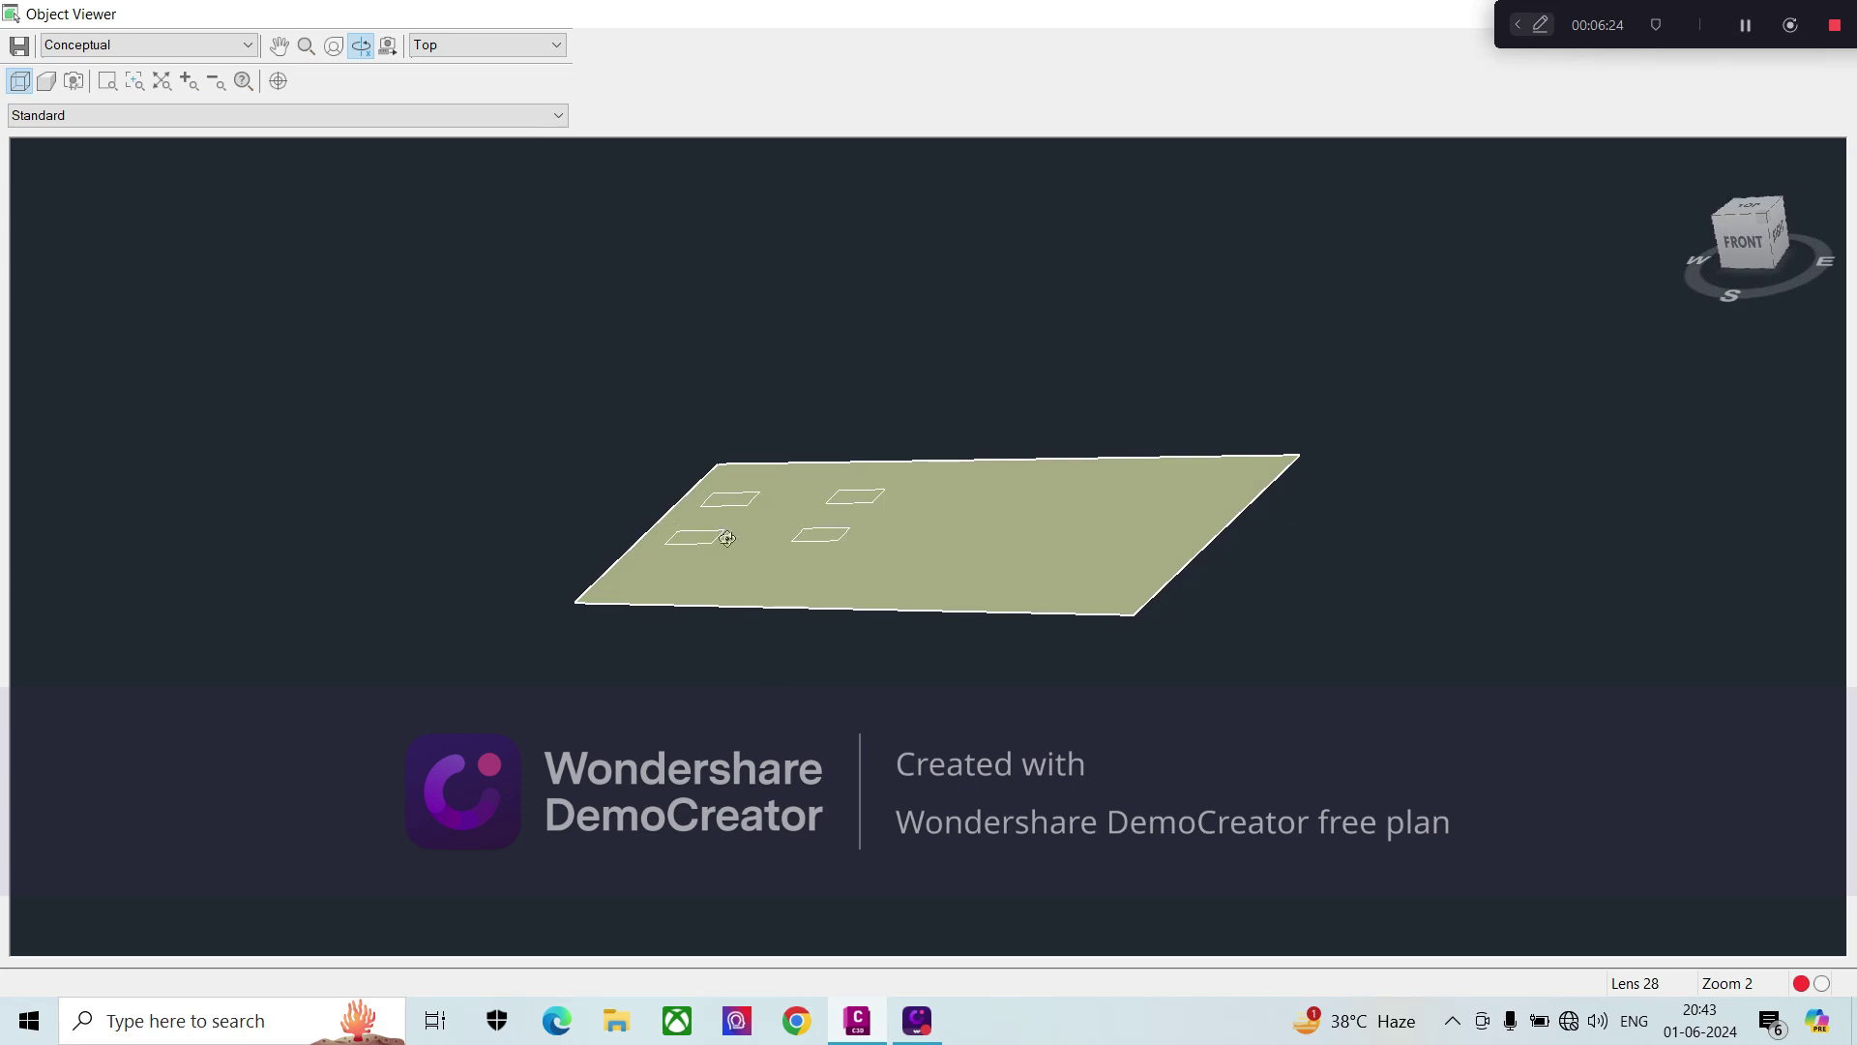
{"action": "key", "text": "Escape"}
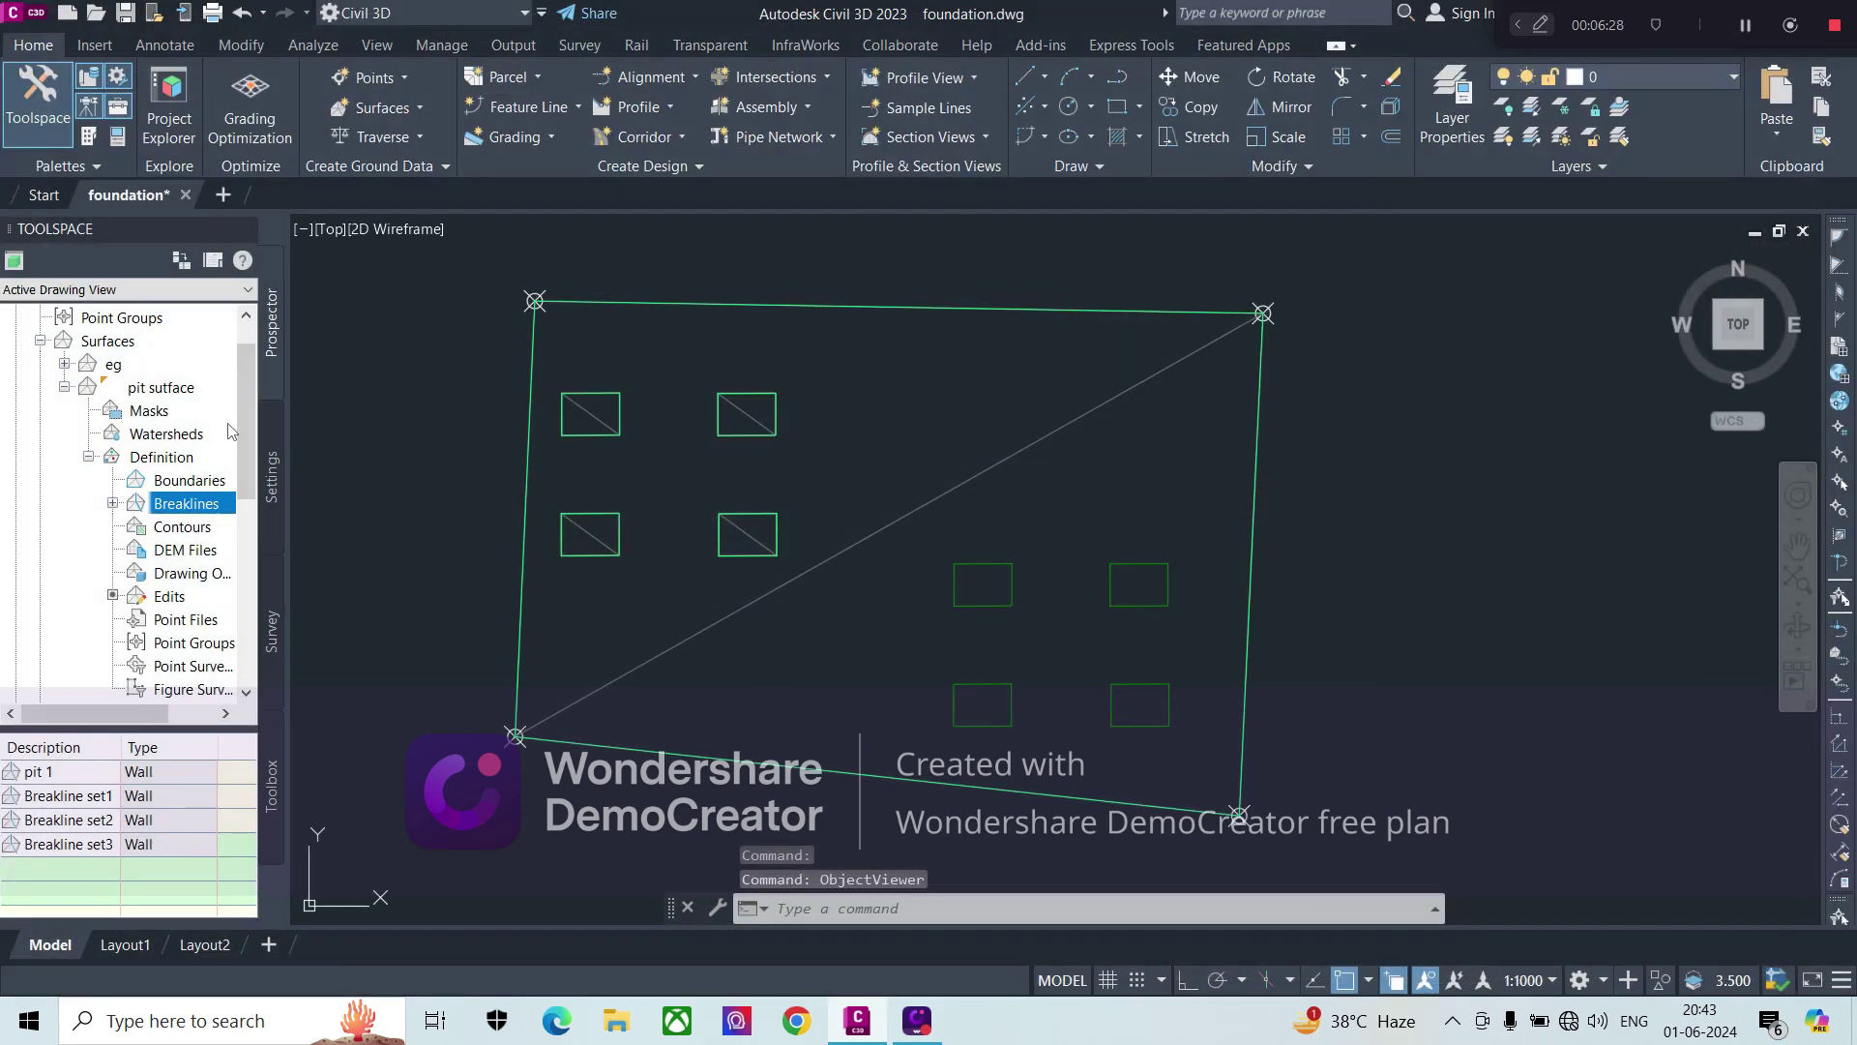
- Create a new TIN surface named final, keeping the default layer and style
{"action": "left_click", "coordinate": [88, 457]}
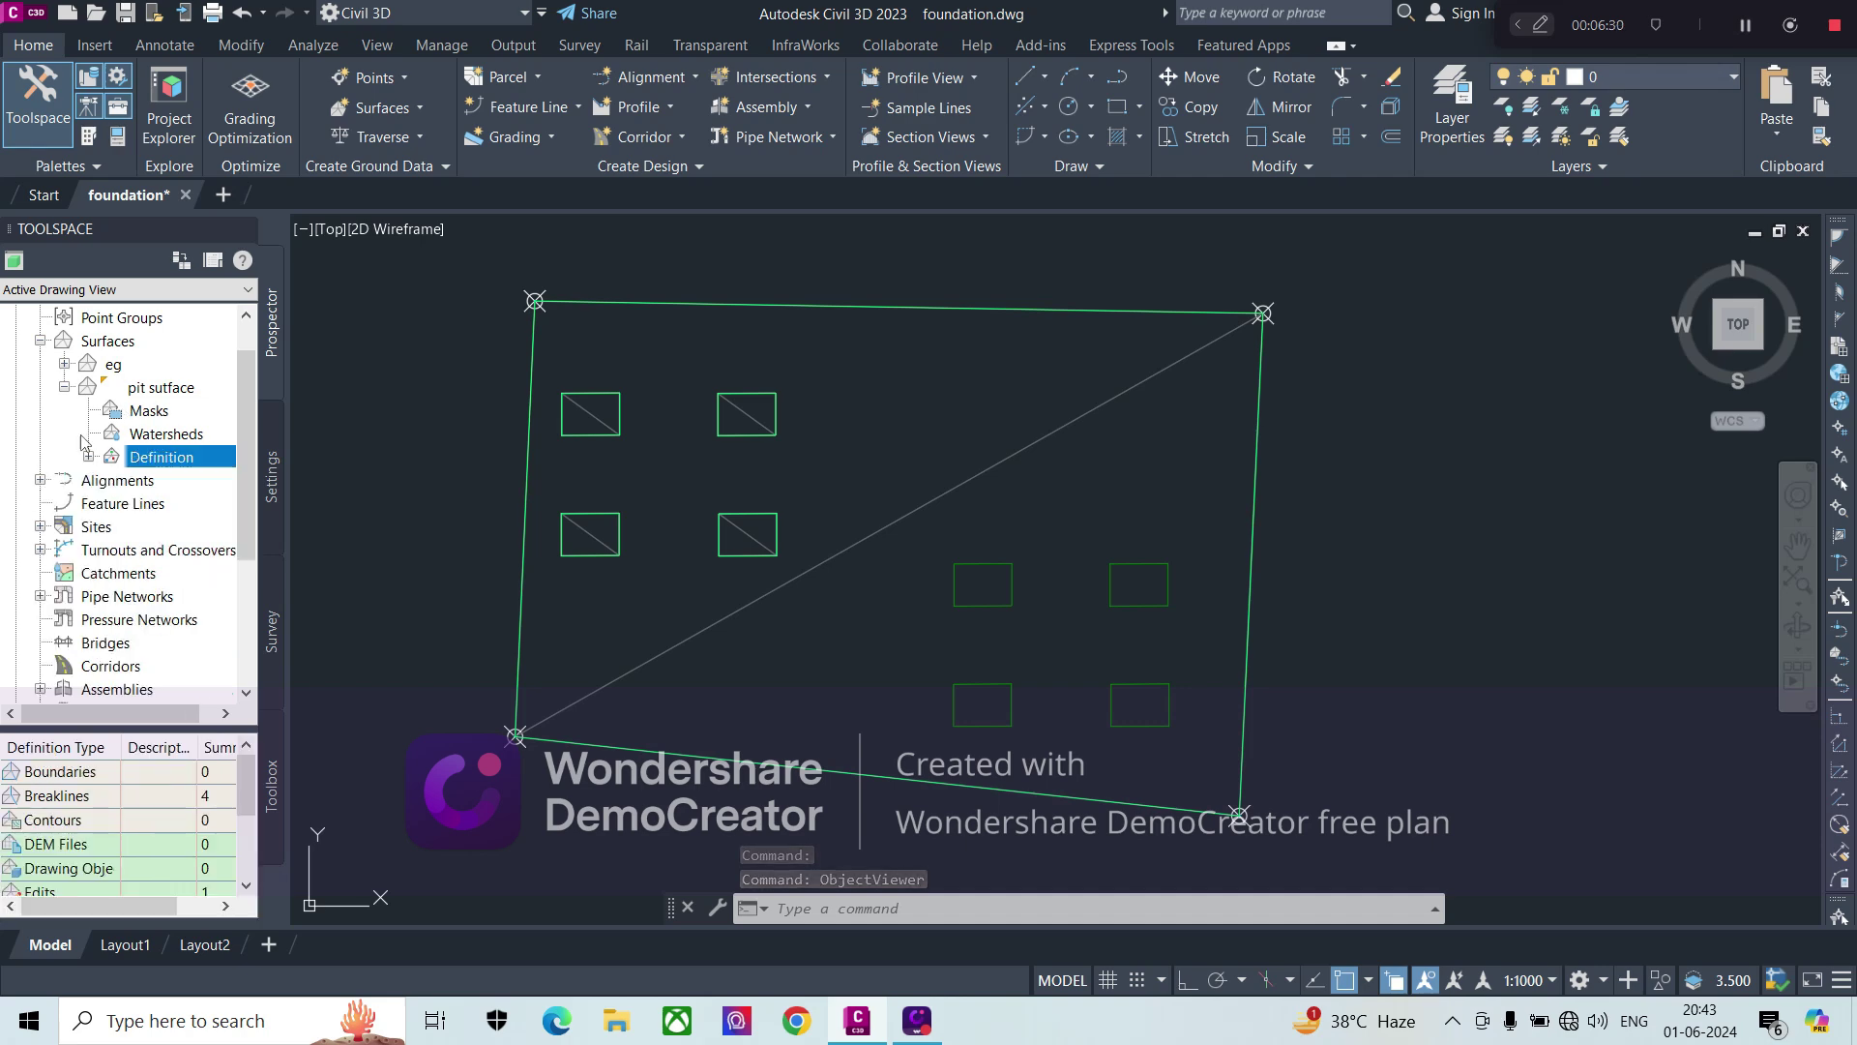
{"action": "left_click", "coordinate": [64, 387]}
{"action": "right_click", "coordinate": [108, 340]}
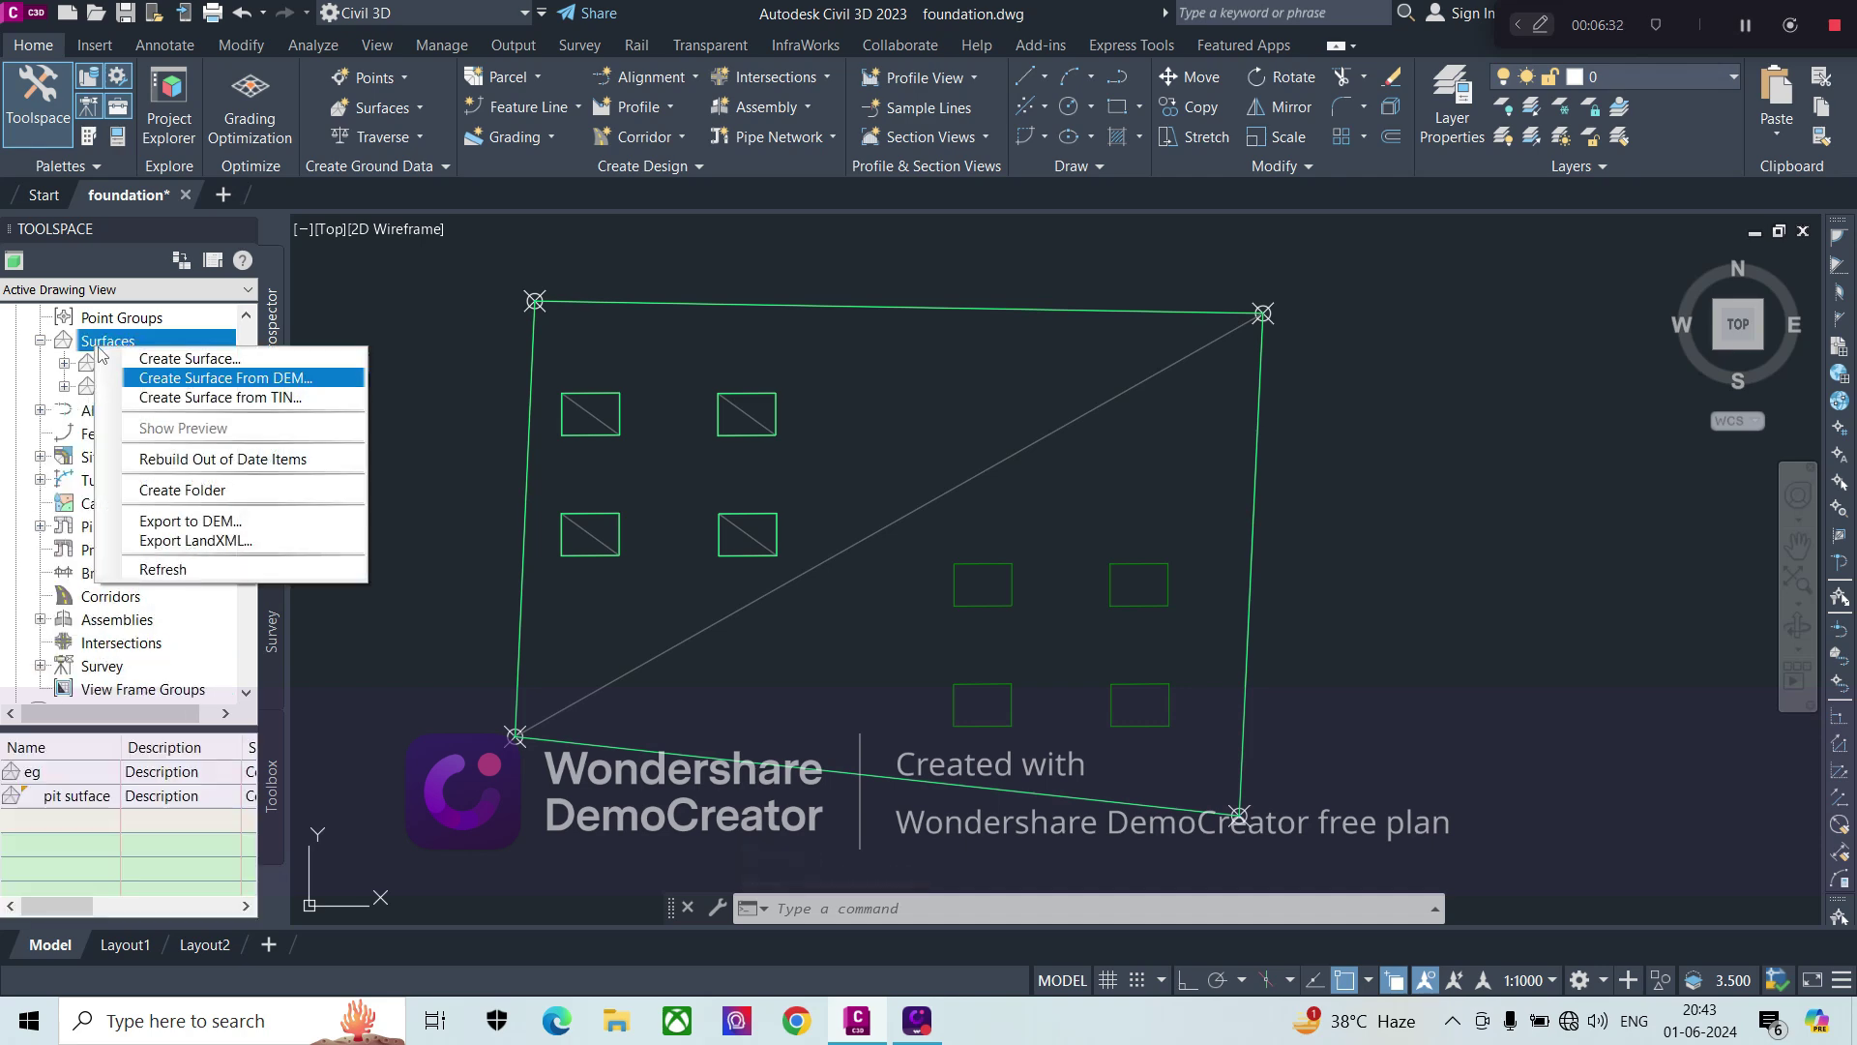
{"action": "left_click", "coordinate": [188, 356]}
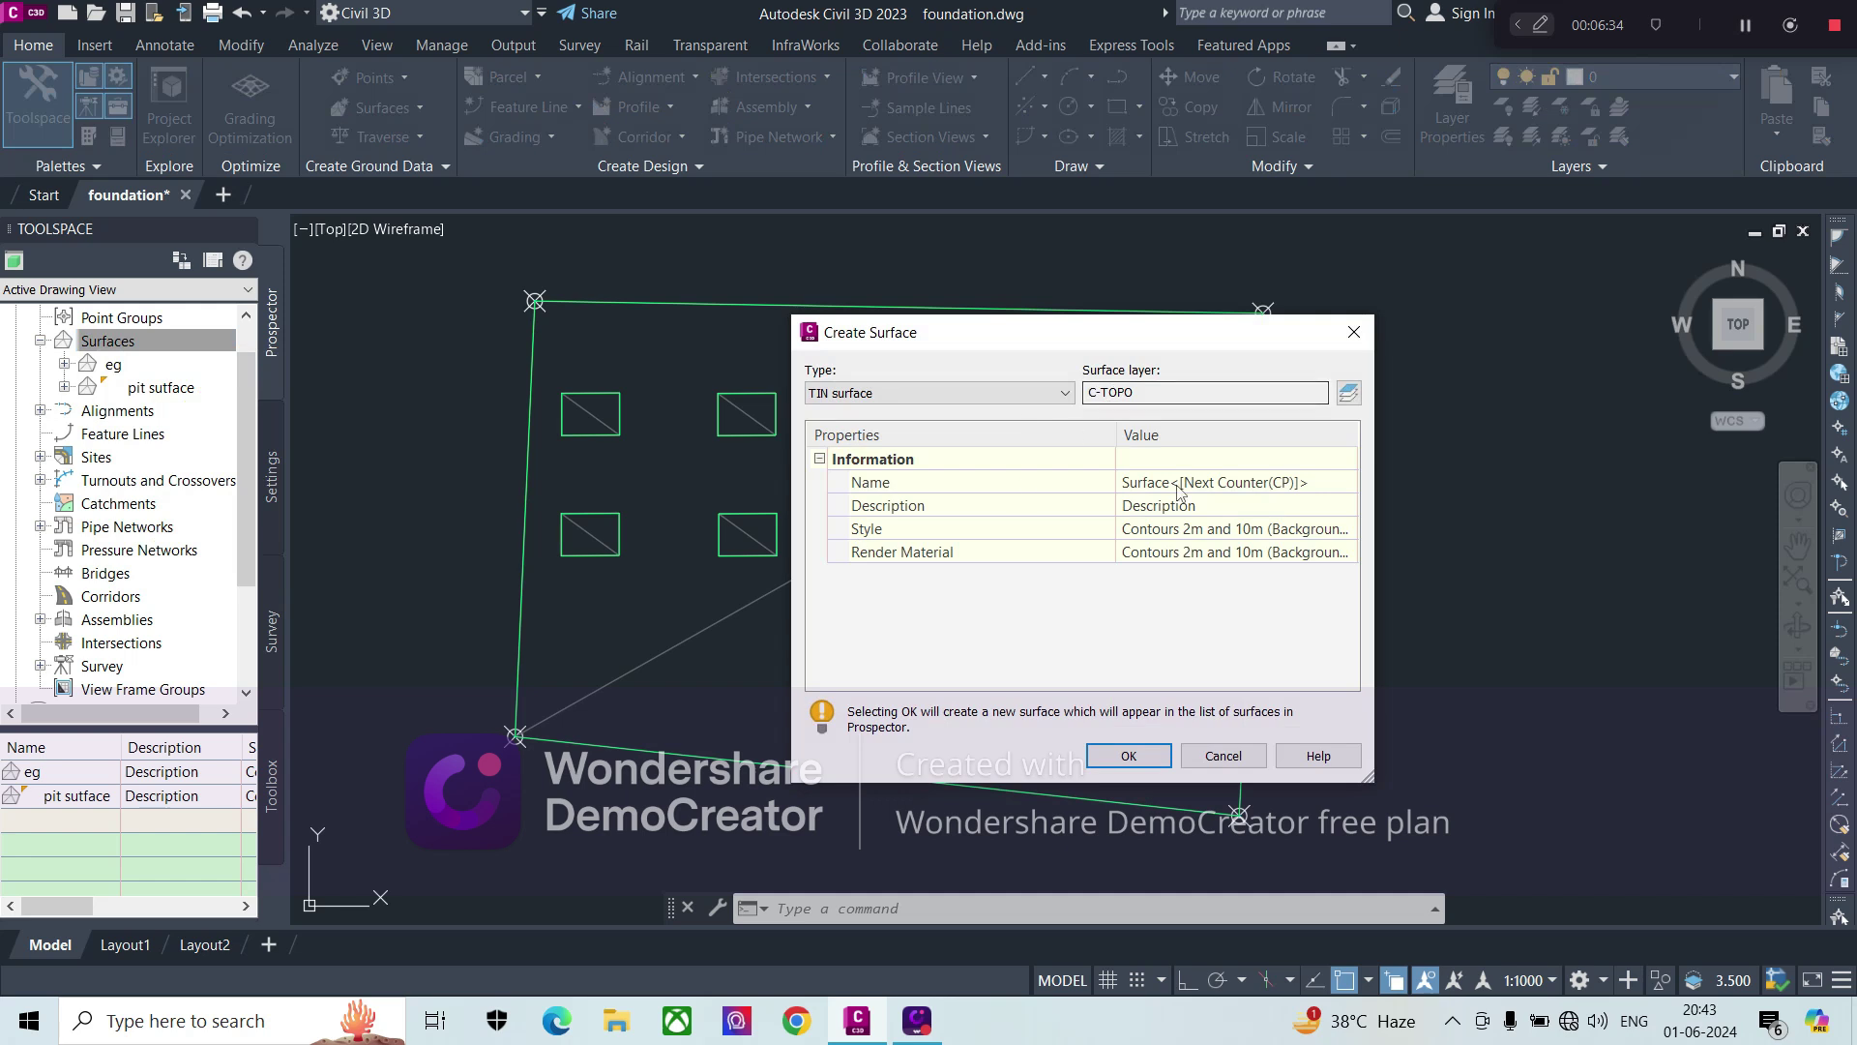
{"action": "left_click", "coordinate": [1289, 483]}
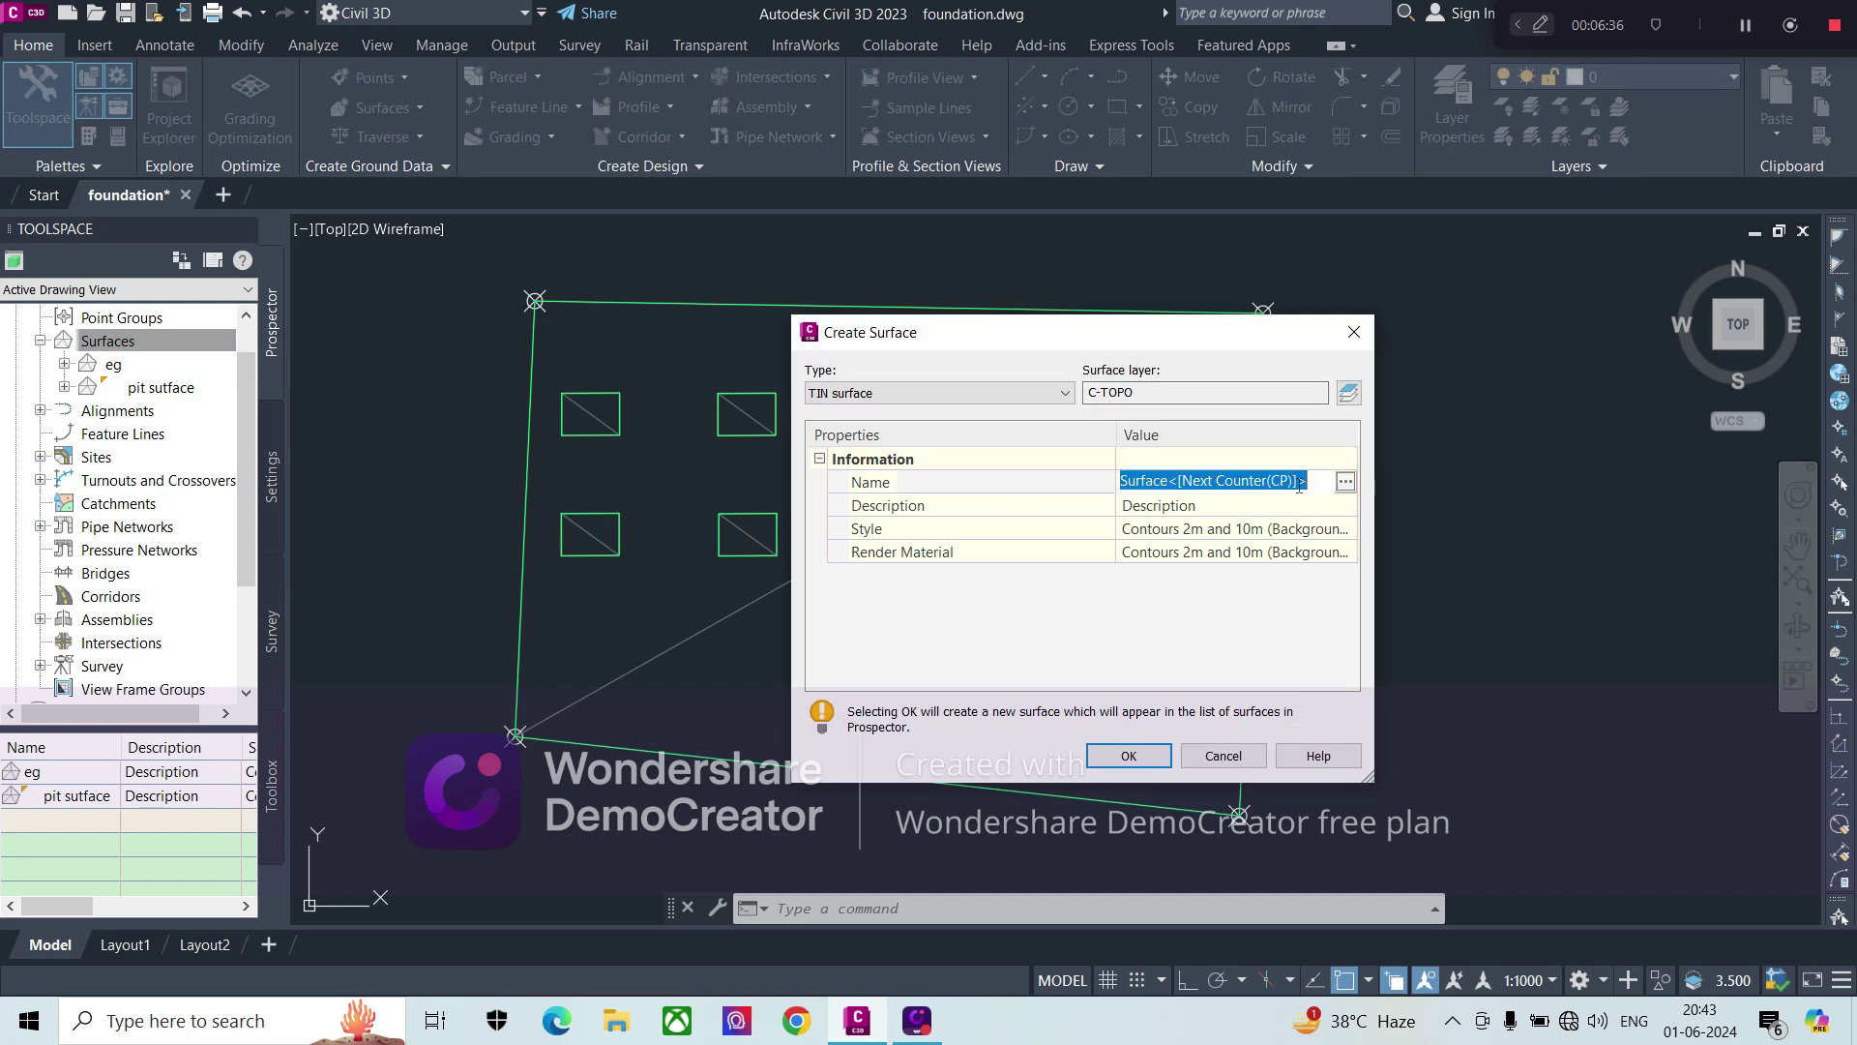
{"action": "type", "text": "final"}
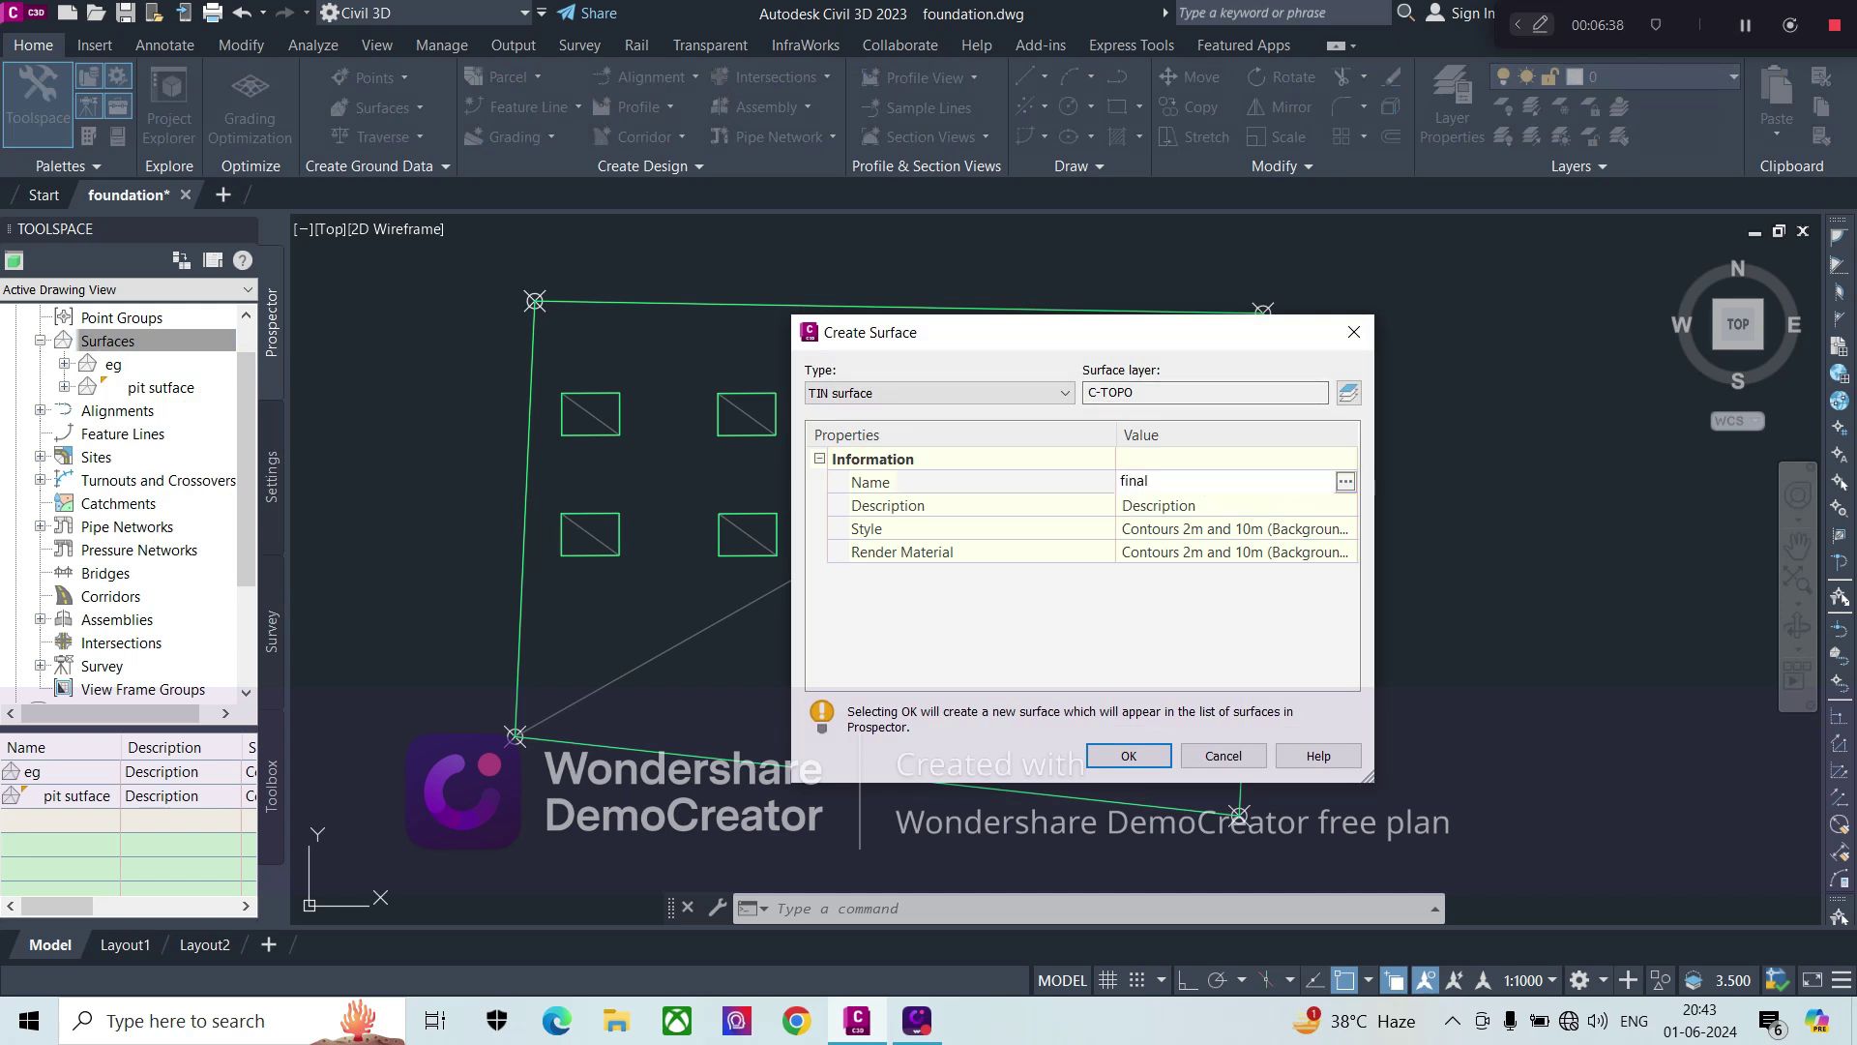
{"action": "left_click", "coordinate": [1132, 759]}
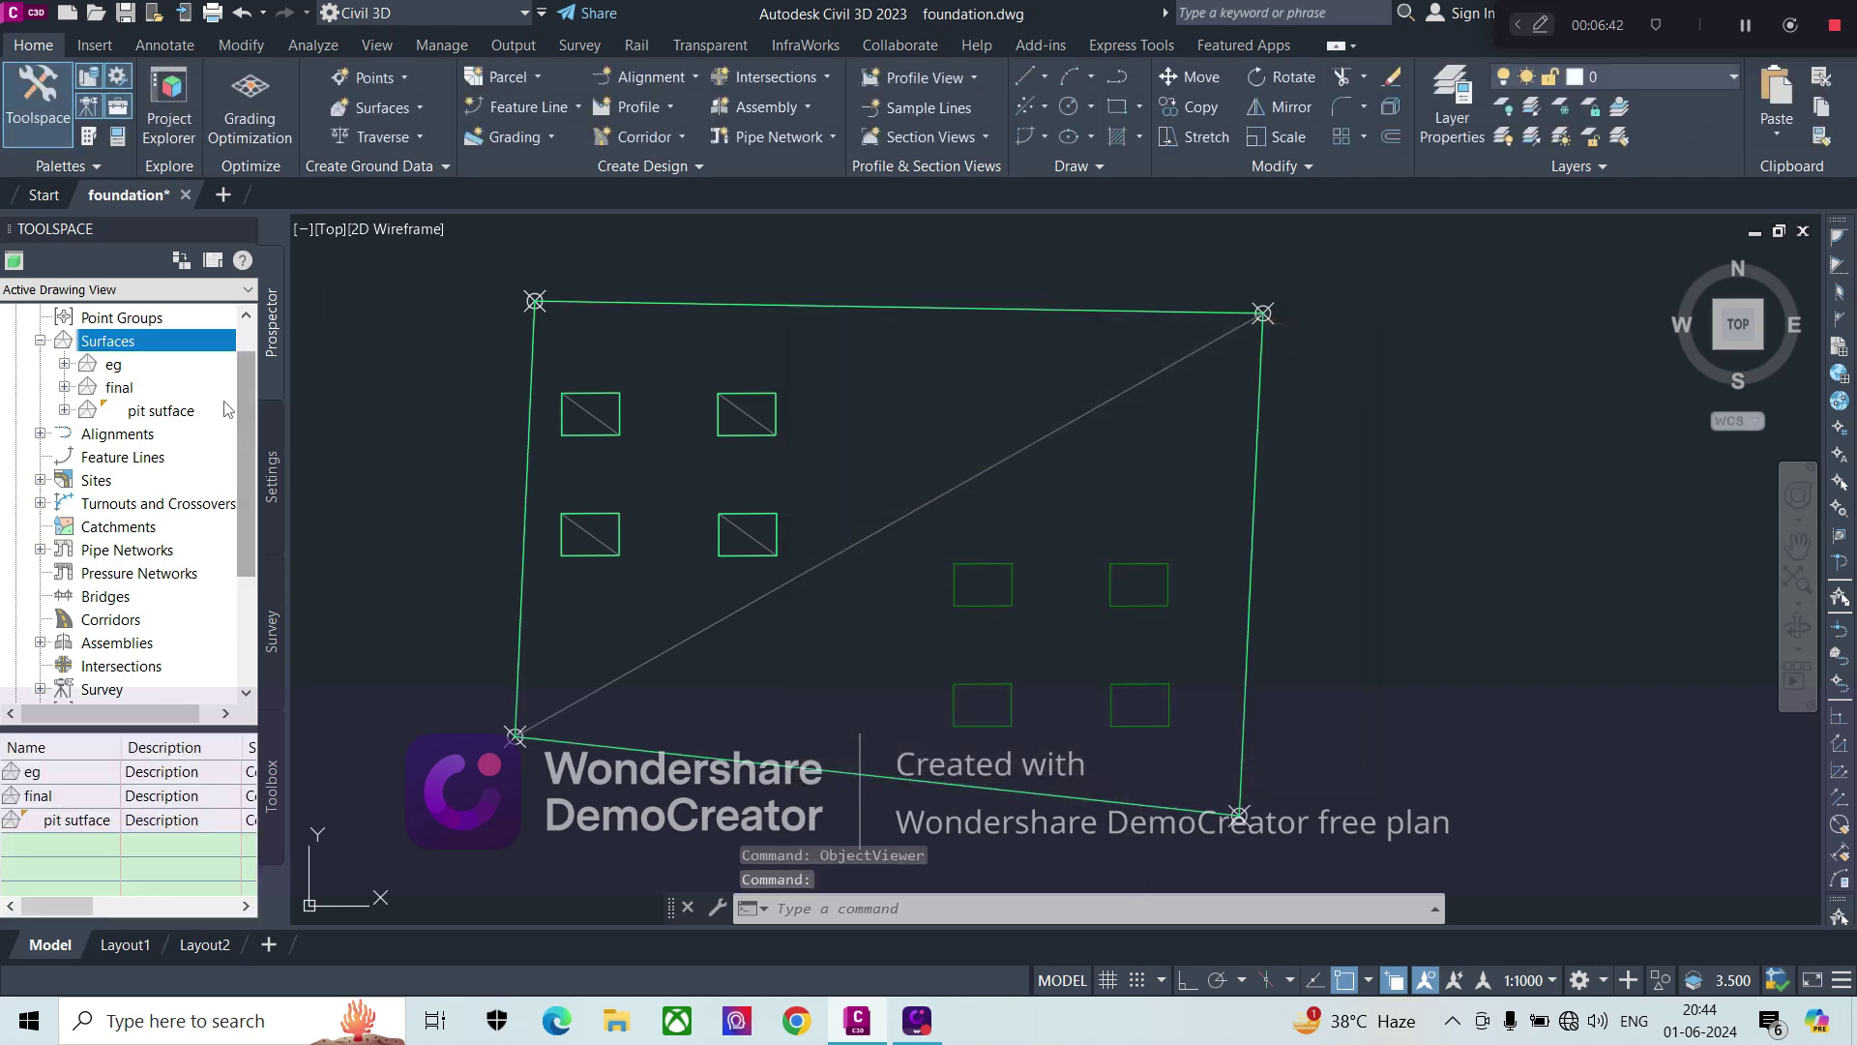
- Paste the eg surface into the final surface as the first edit in its definition
{"action": "left_click", "coordinate": [64, 387]}
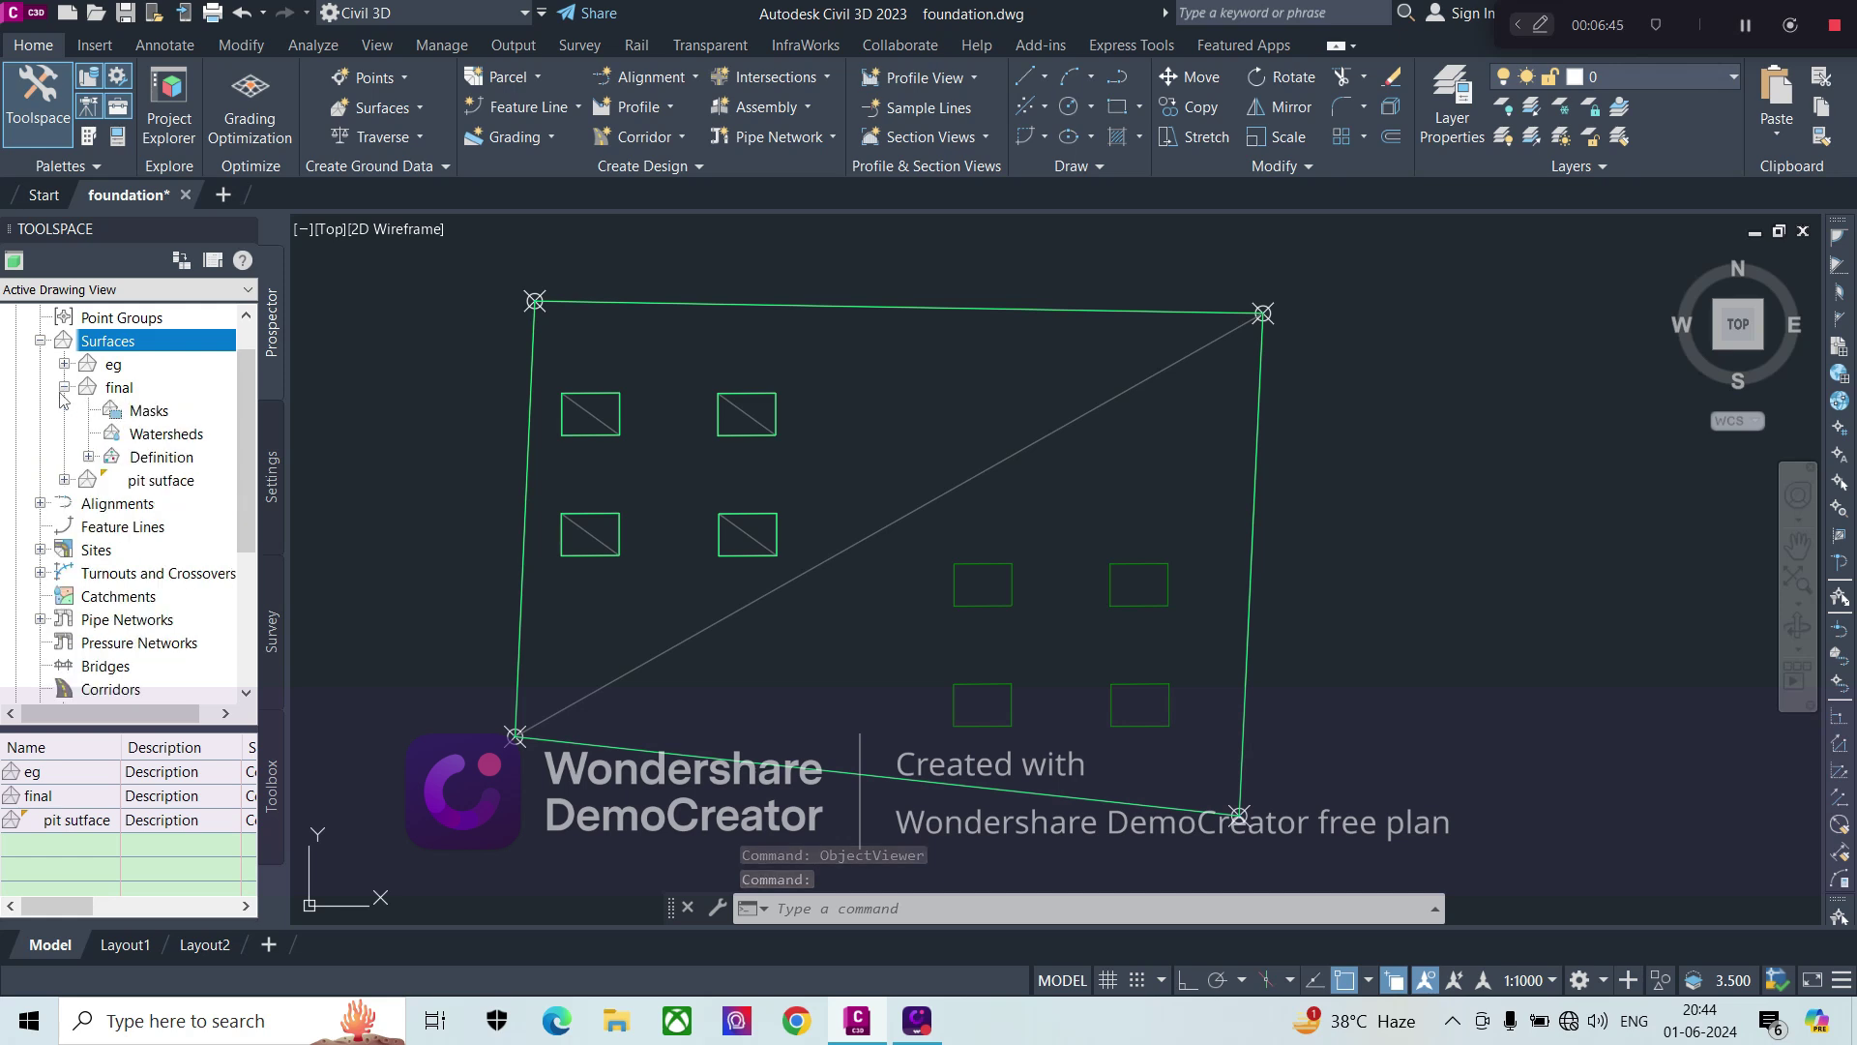
{"action": "left_click", "coordinate": [89, 457]}
{"action": "scroll", "coordinate": [186, 602], "scroll_direction": "down", "scroll_amount": 1}
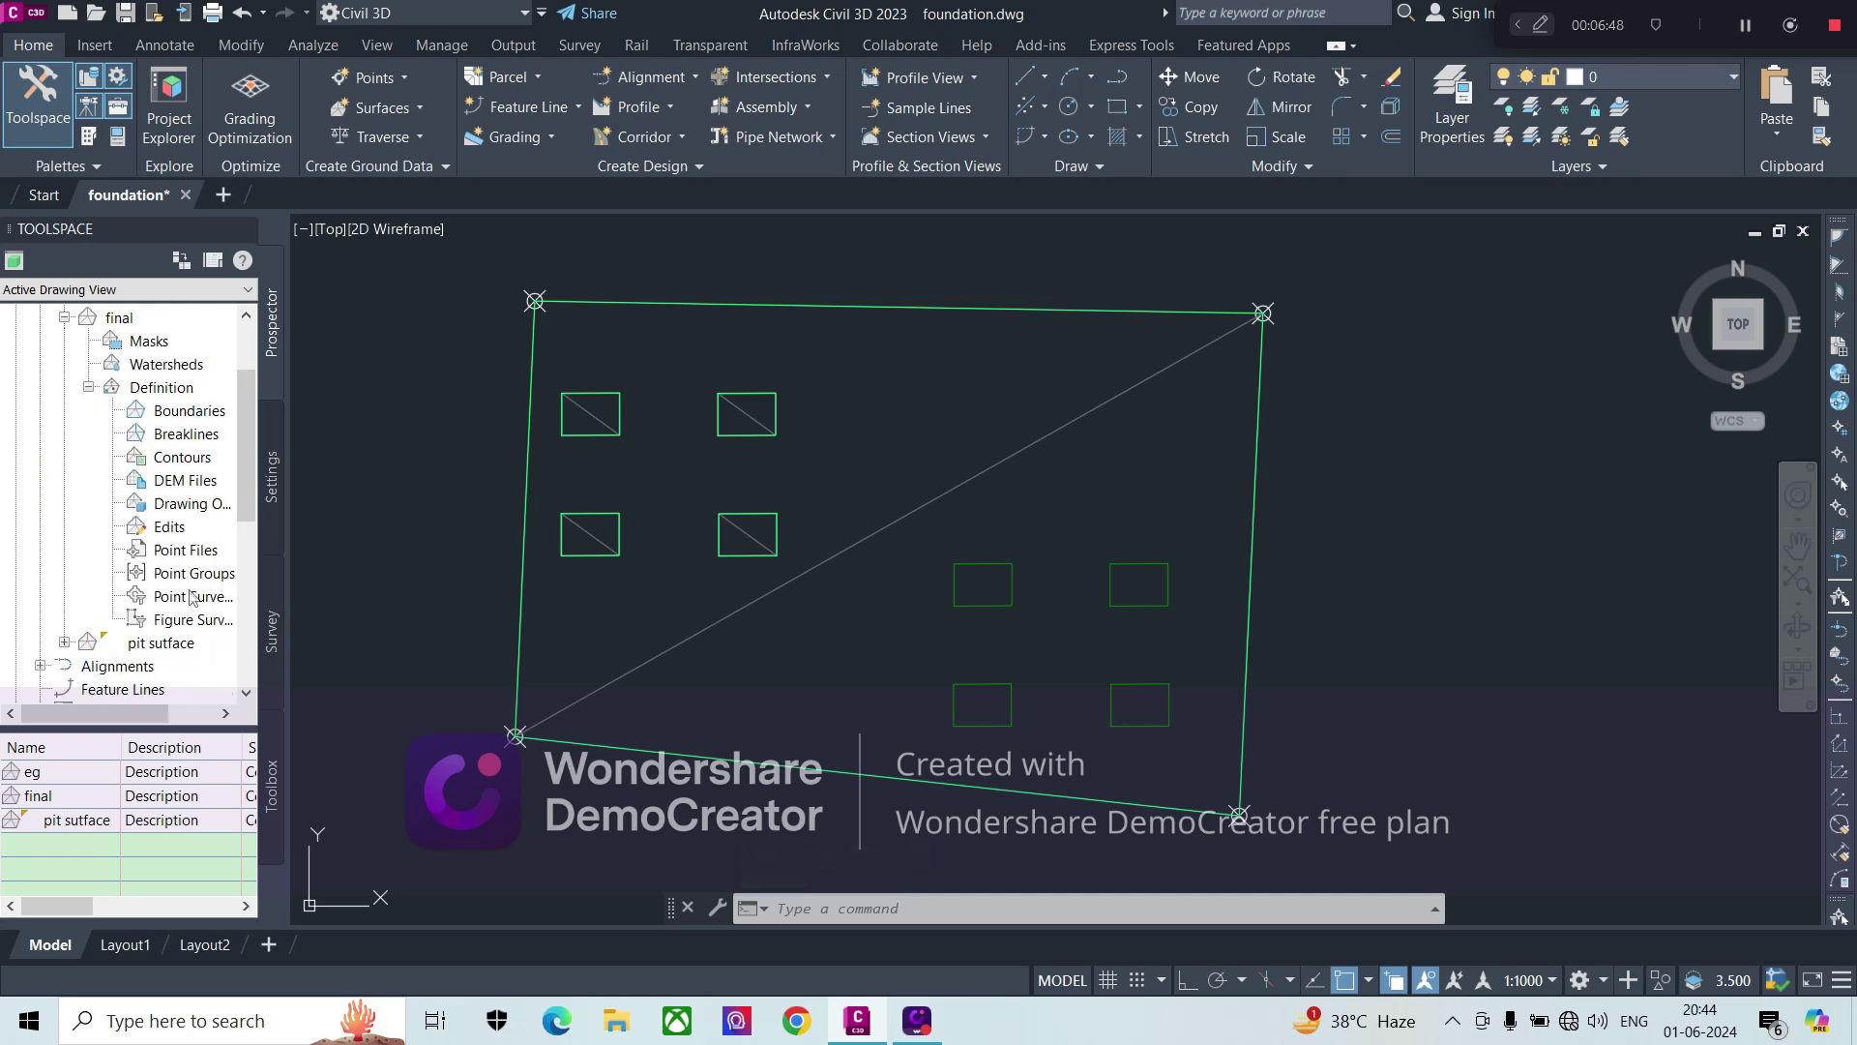
{"action": "right_click", "coordinate": [174, 530]}
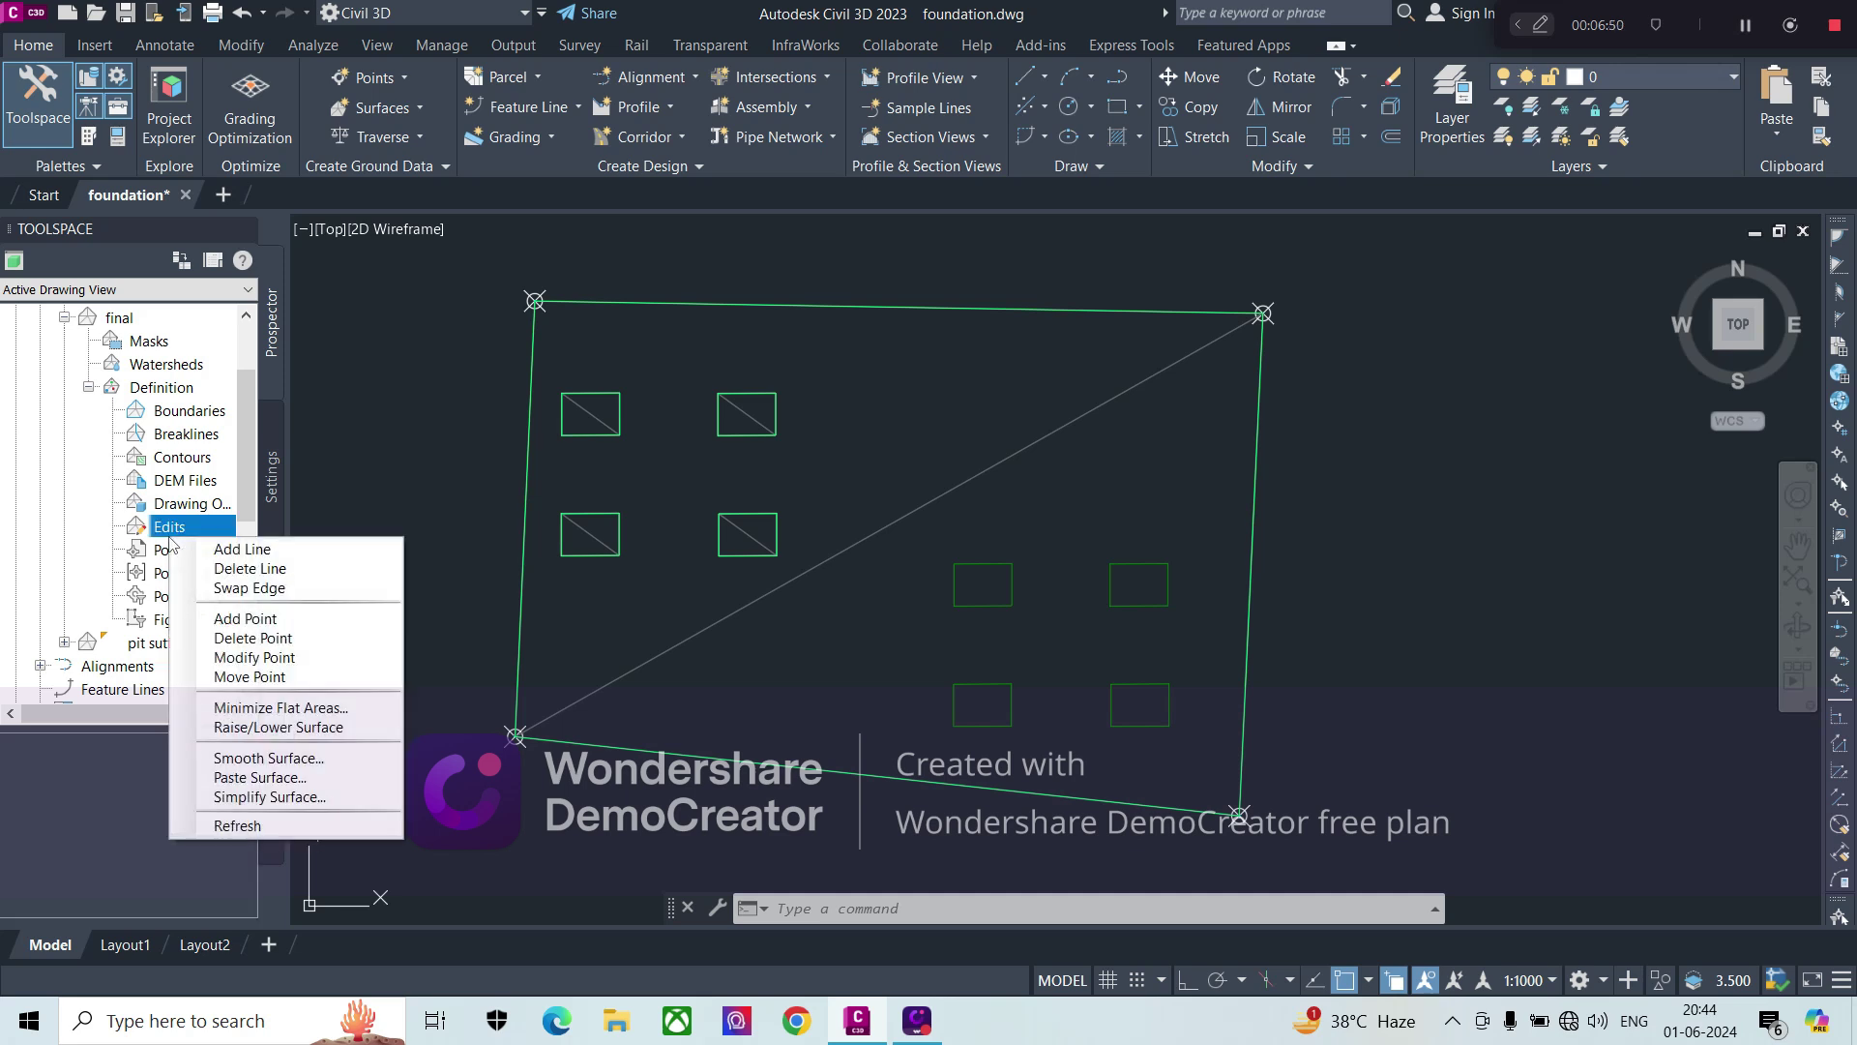
{"action": "left_click", "coordinate": [307, 797]}
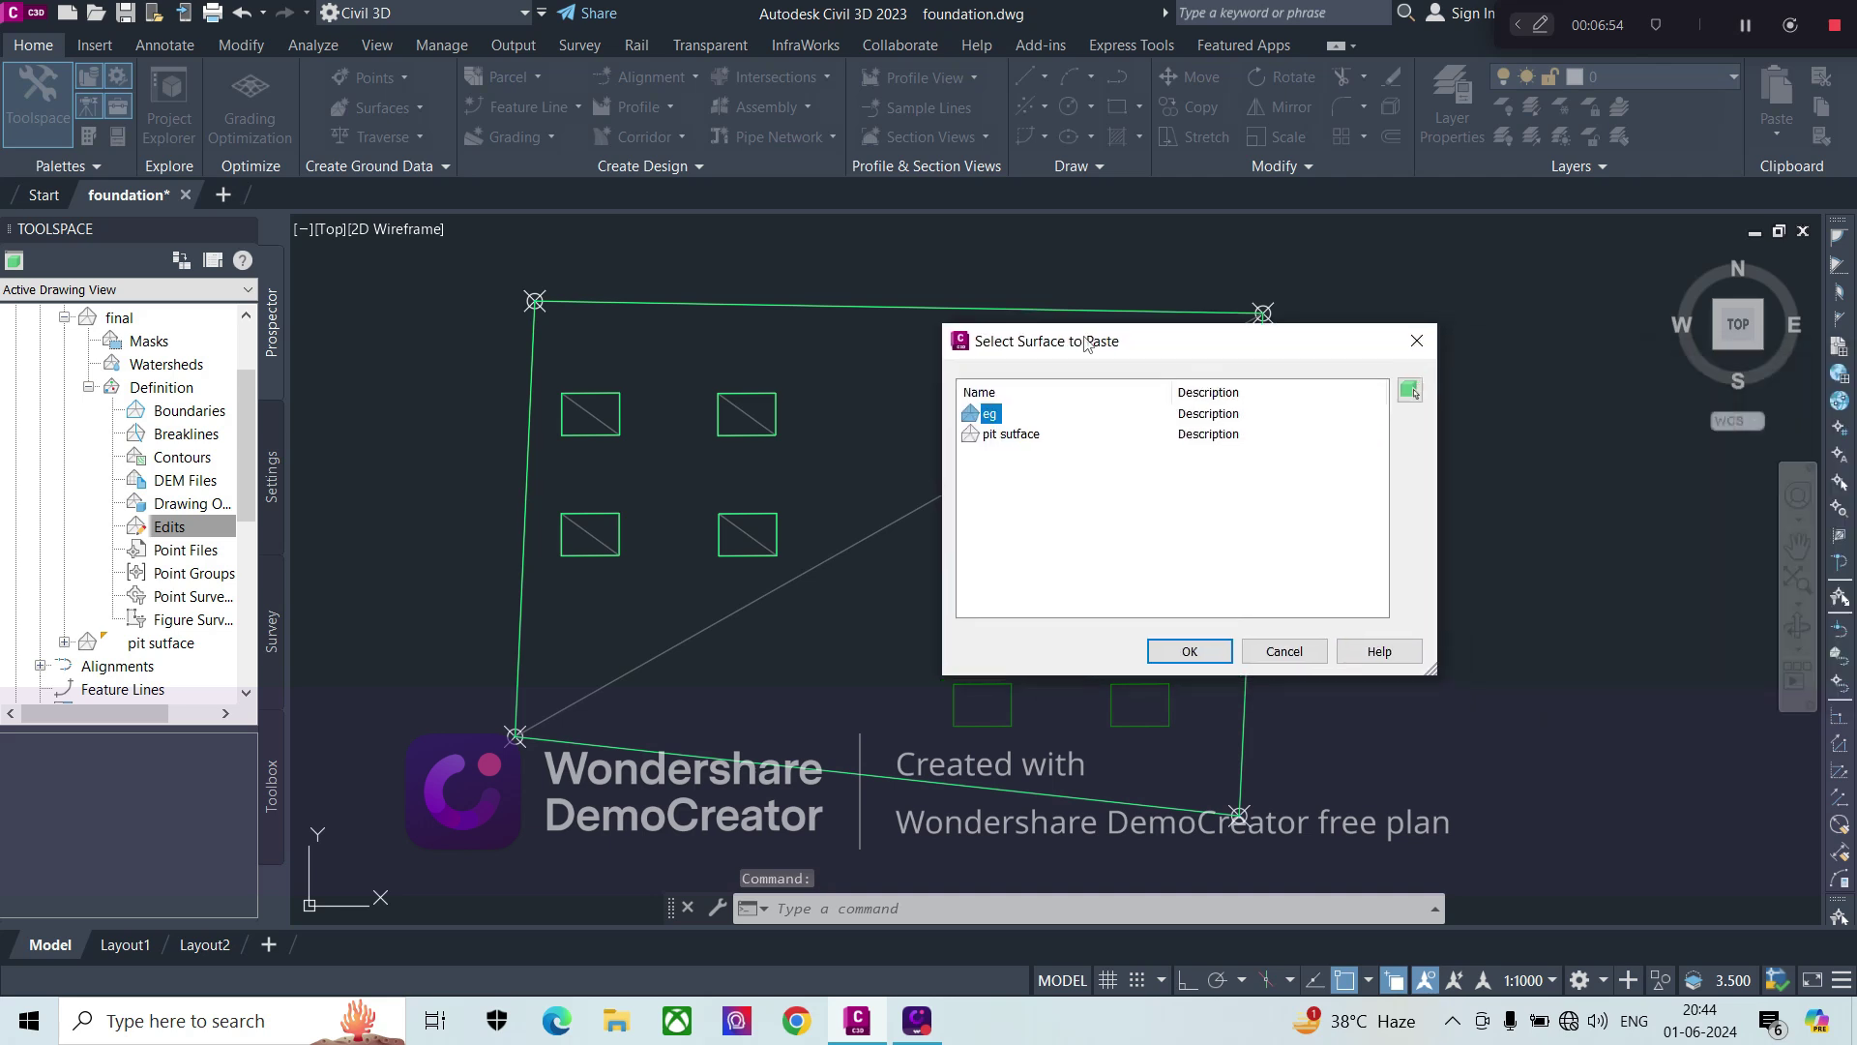
{"action": "left_click", "coordinate": [1190, 652]}
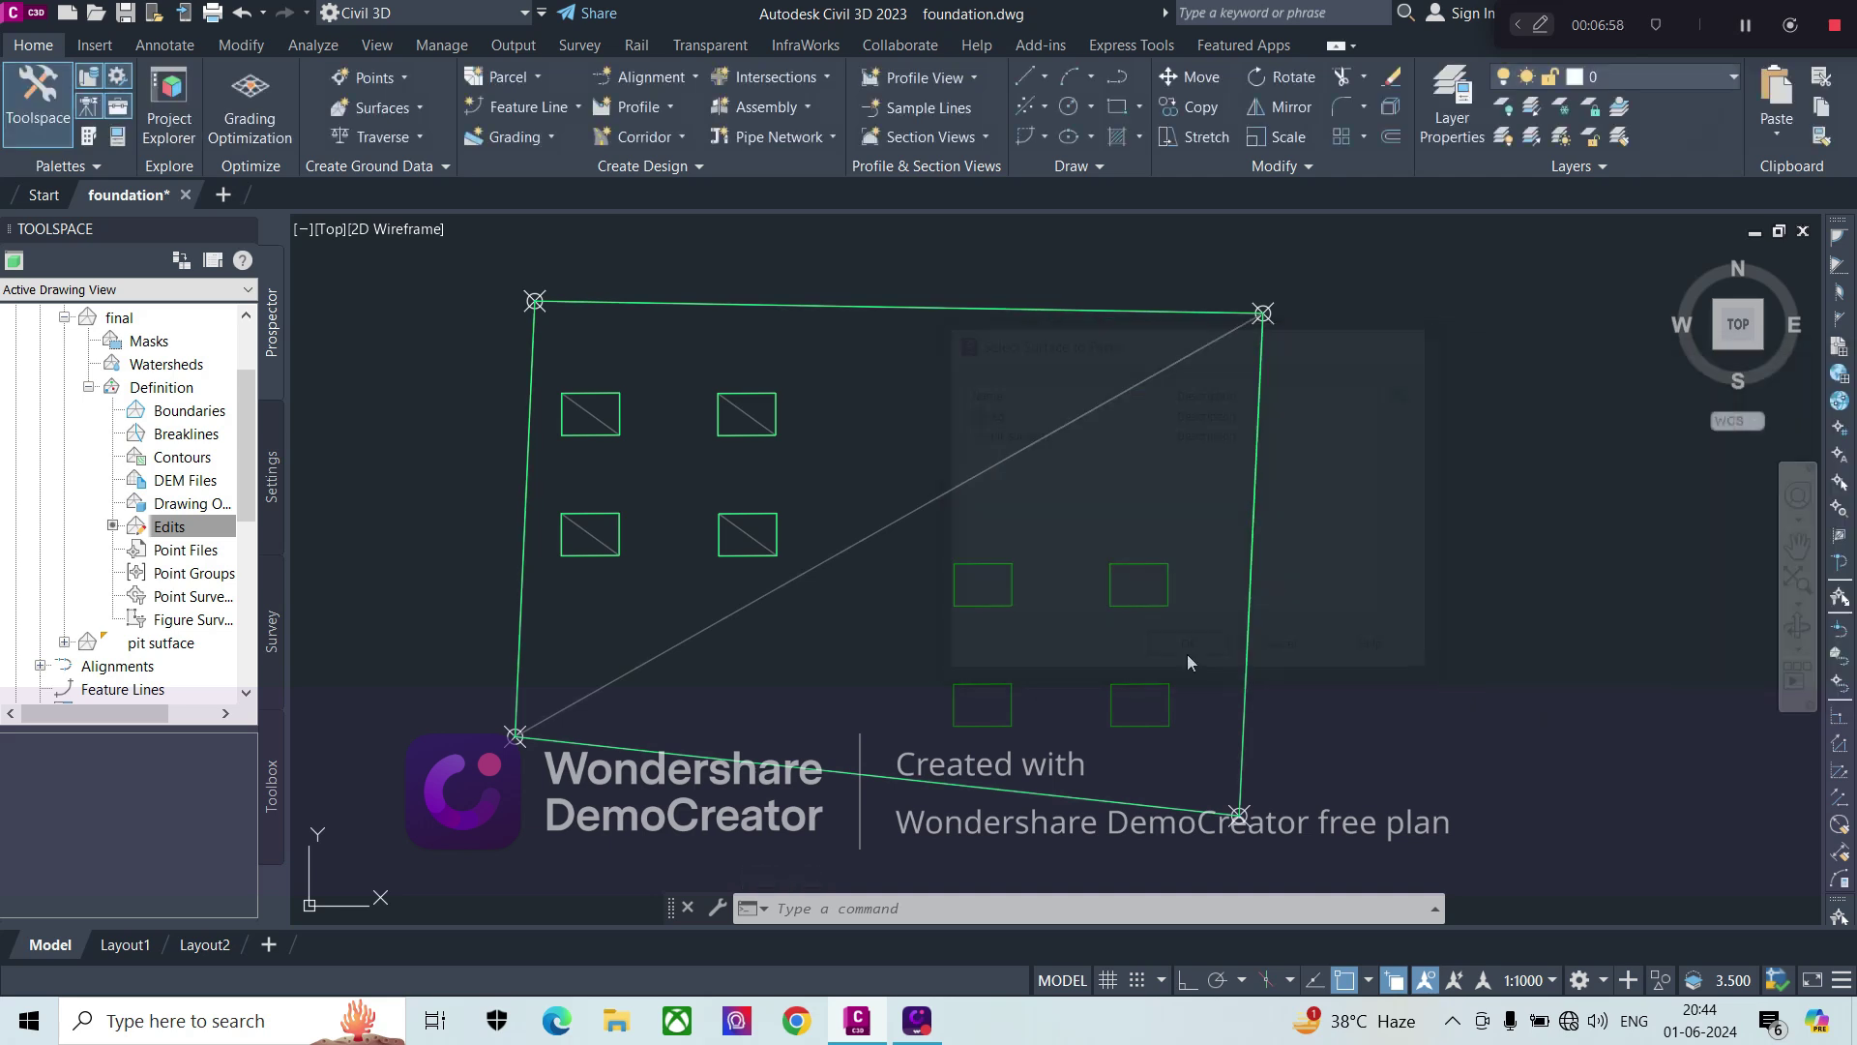
- Paste the pit sutface surface into the final surface on top of the ground surface
{"action": "right_click", "coordinate": [186, 532]}
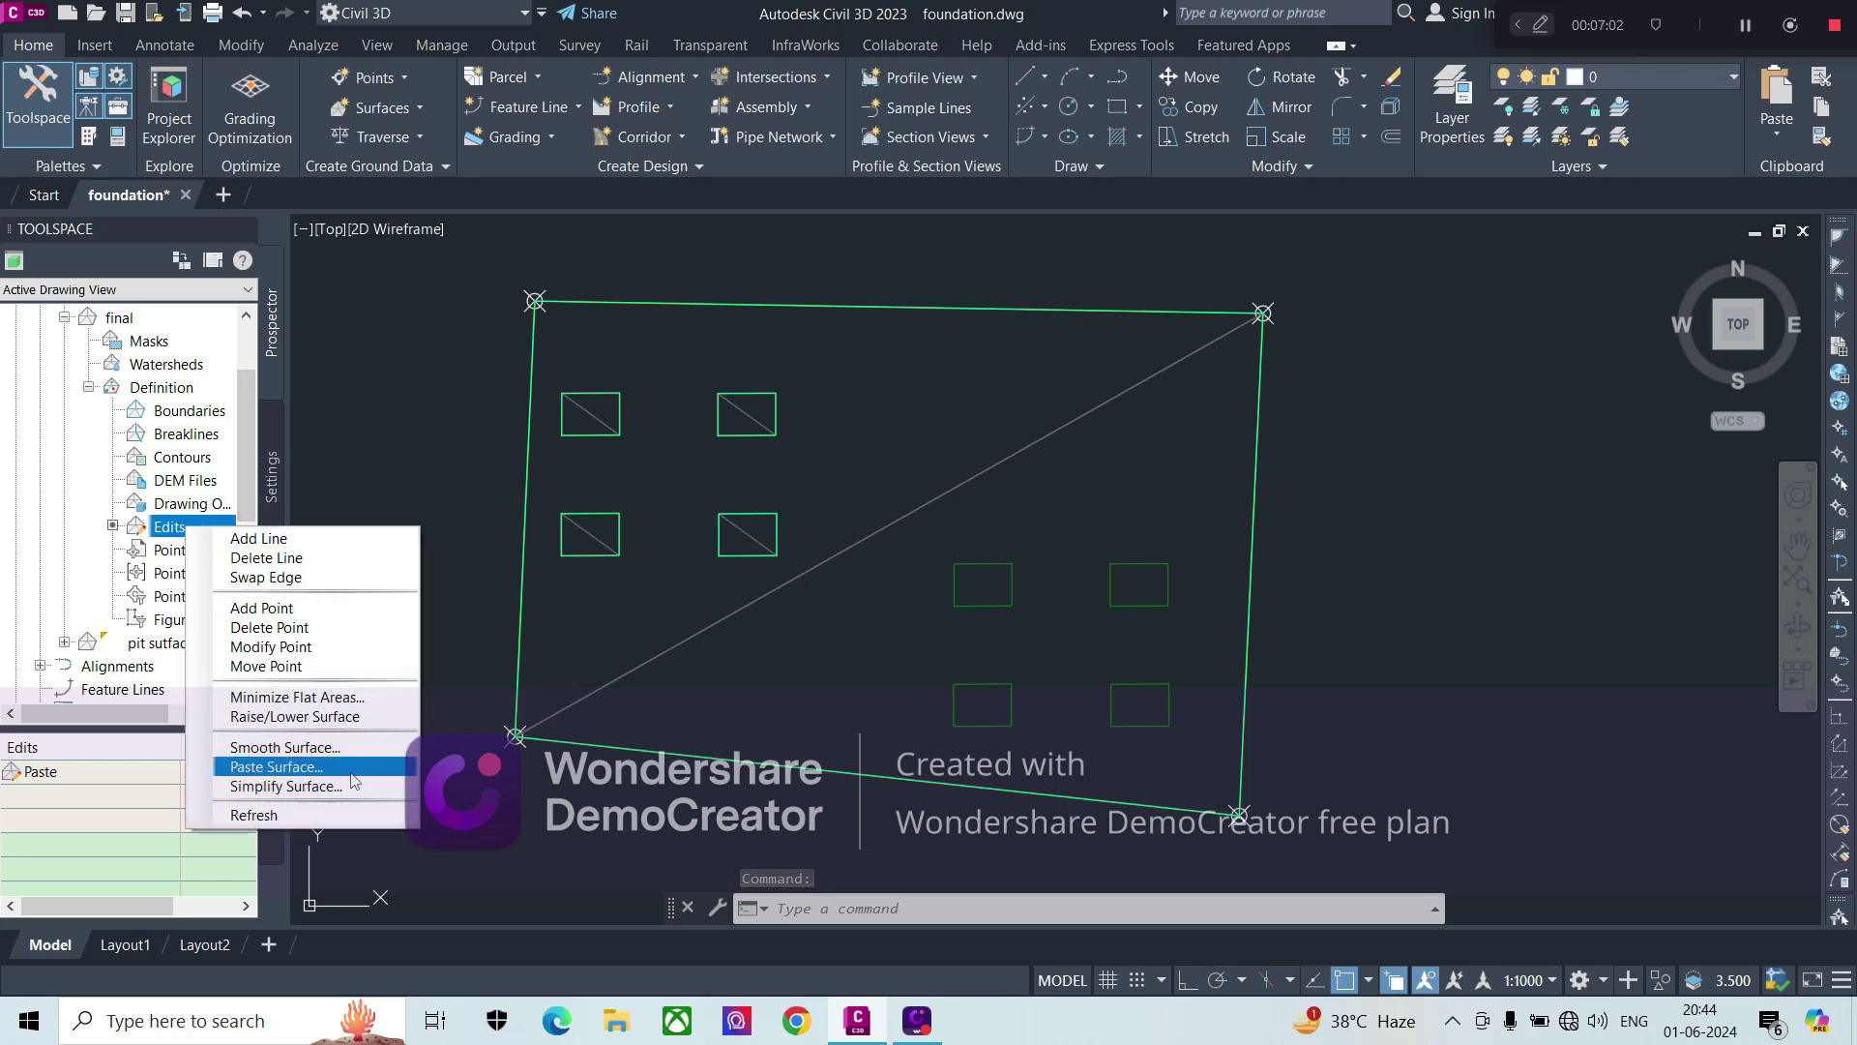
{"action": "left_click", "coordinate": [306, 769]}
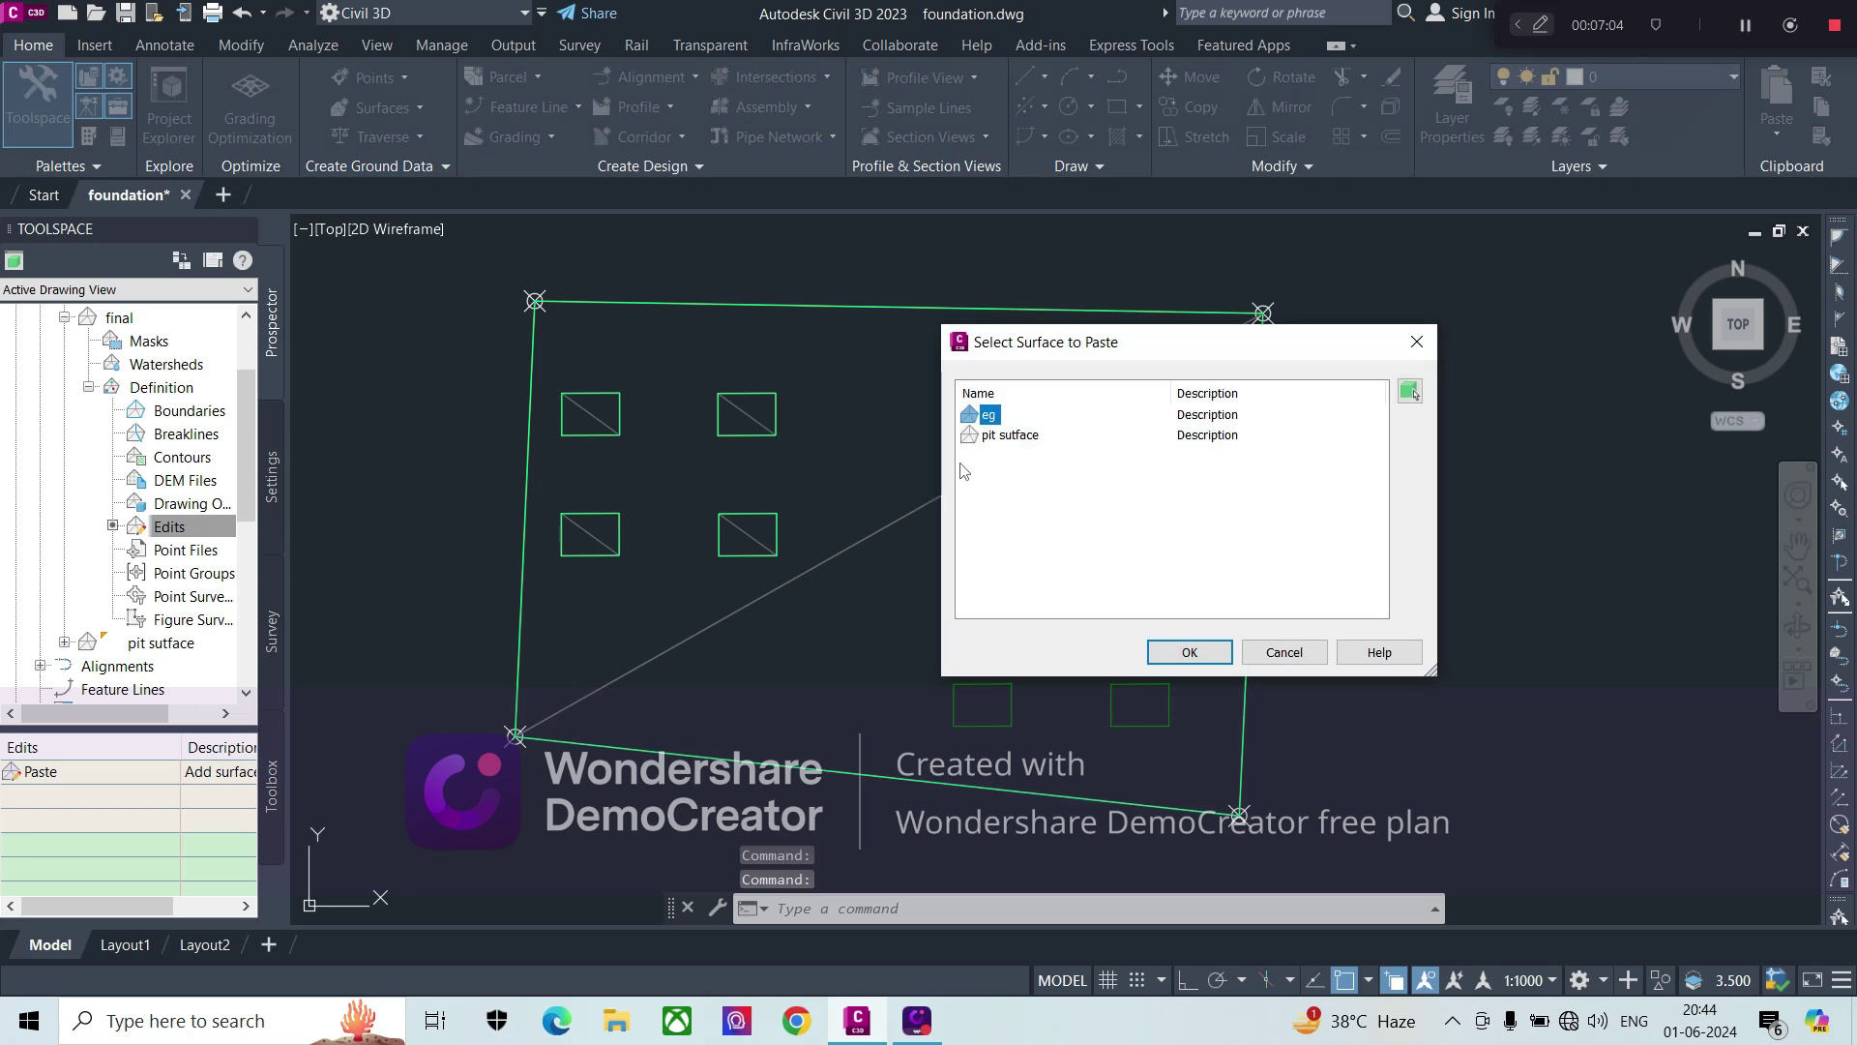
{"action": "left_click", "coordinate": [1016, 437]}
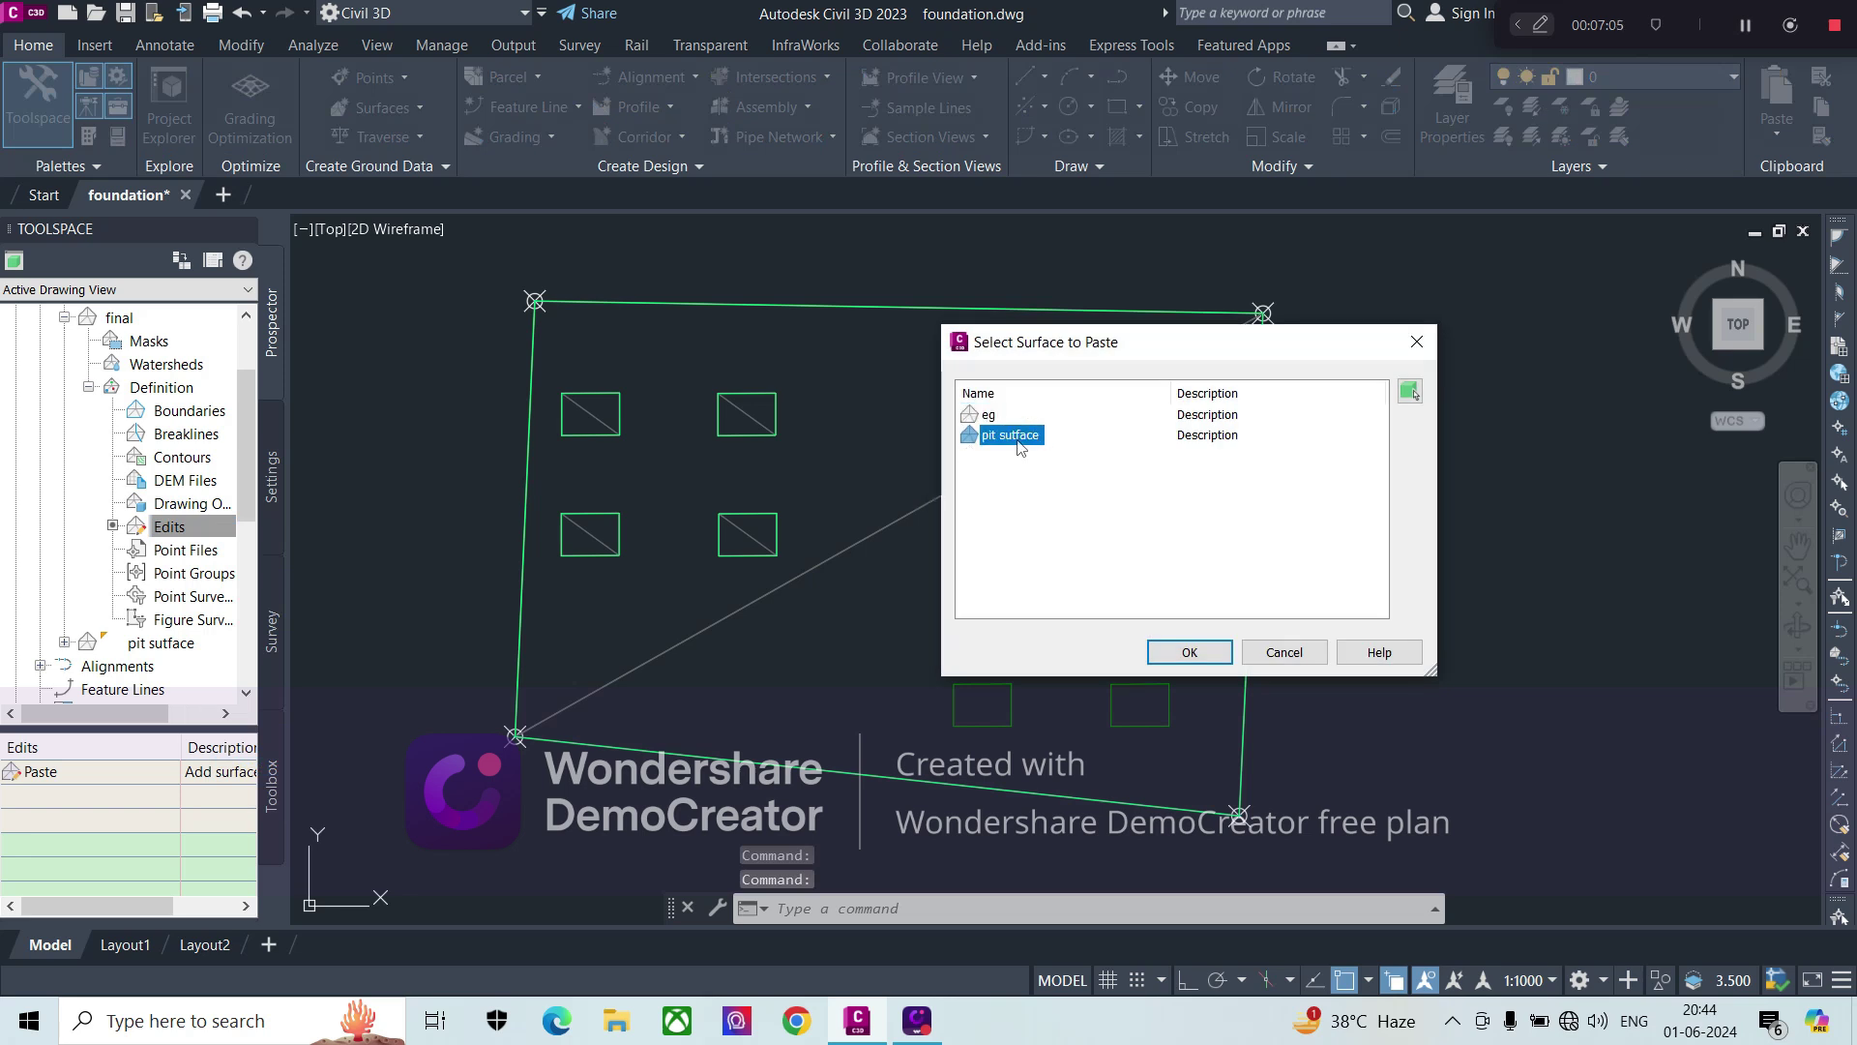
{"action": "left_click", "coordinate": [1189, 652]}
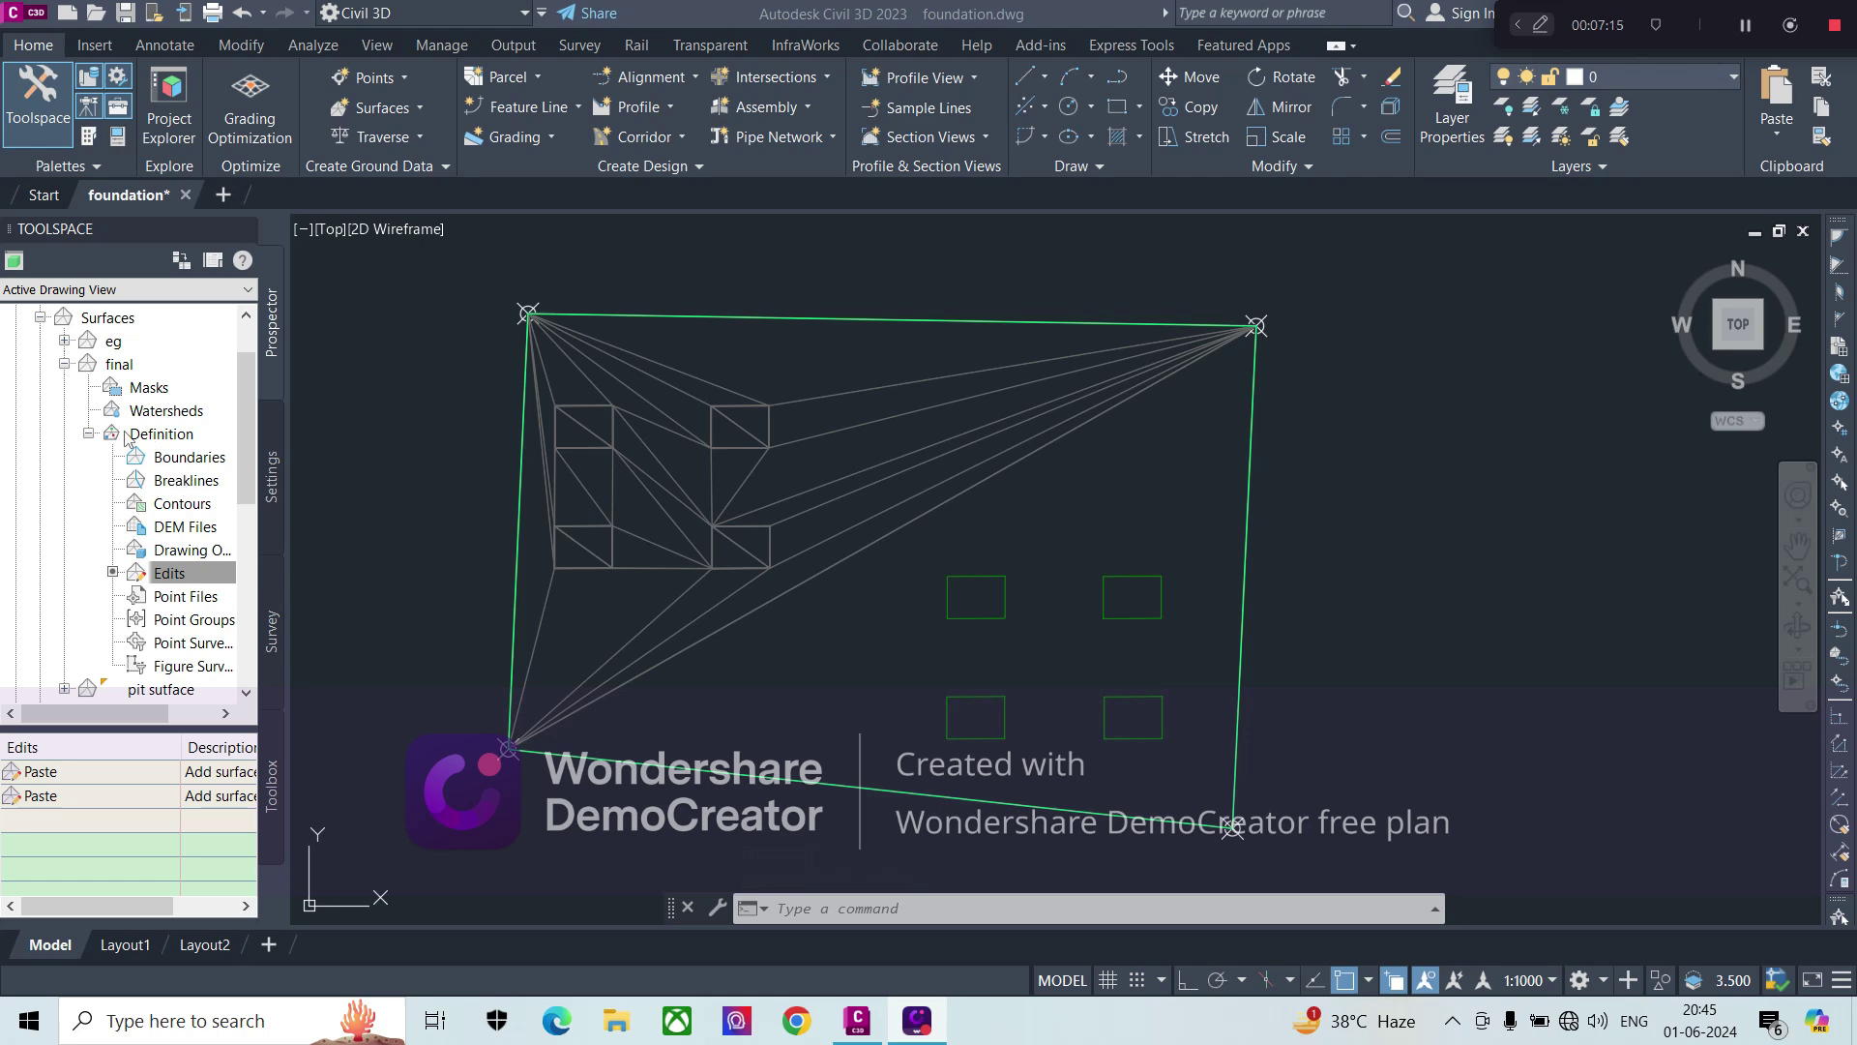
- Examine the final surface in the Object Viewer, orbiting and zooming in on the four pits cut into the ground
{"action": "left_click", "coordinate": [66, 365]}
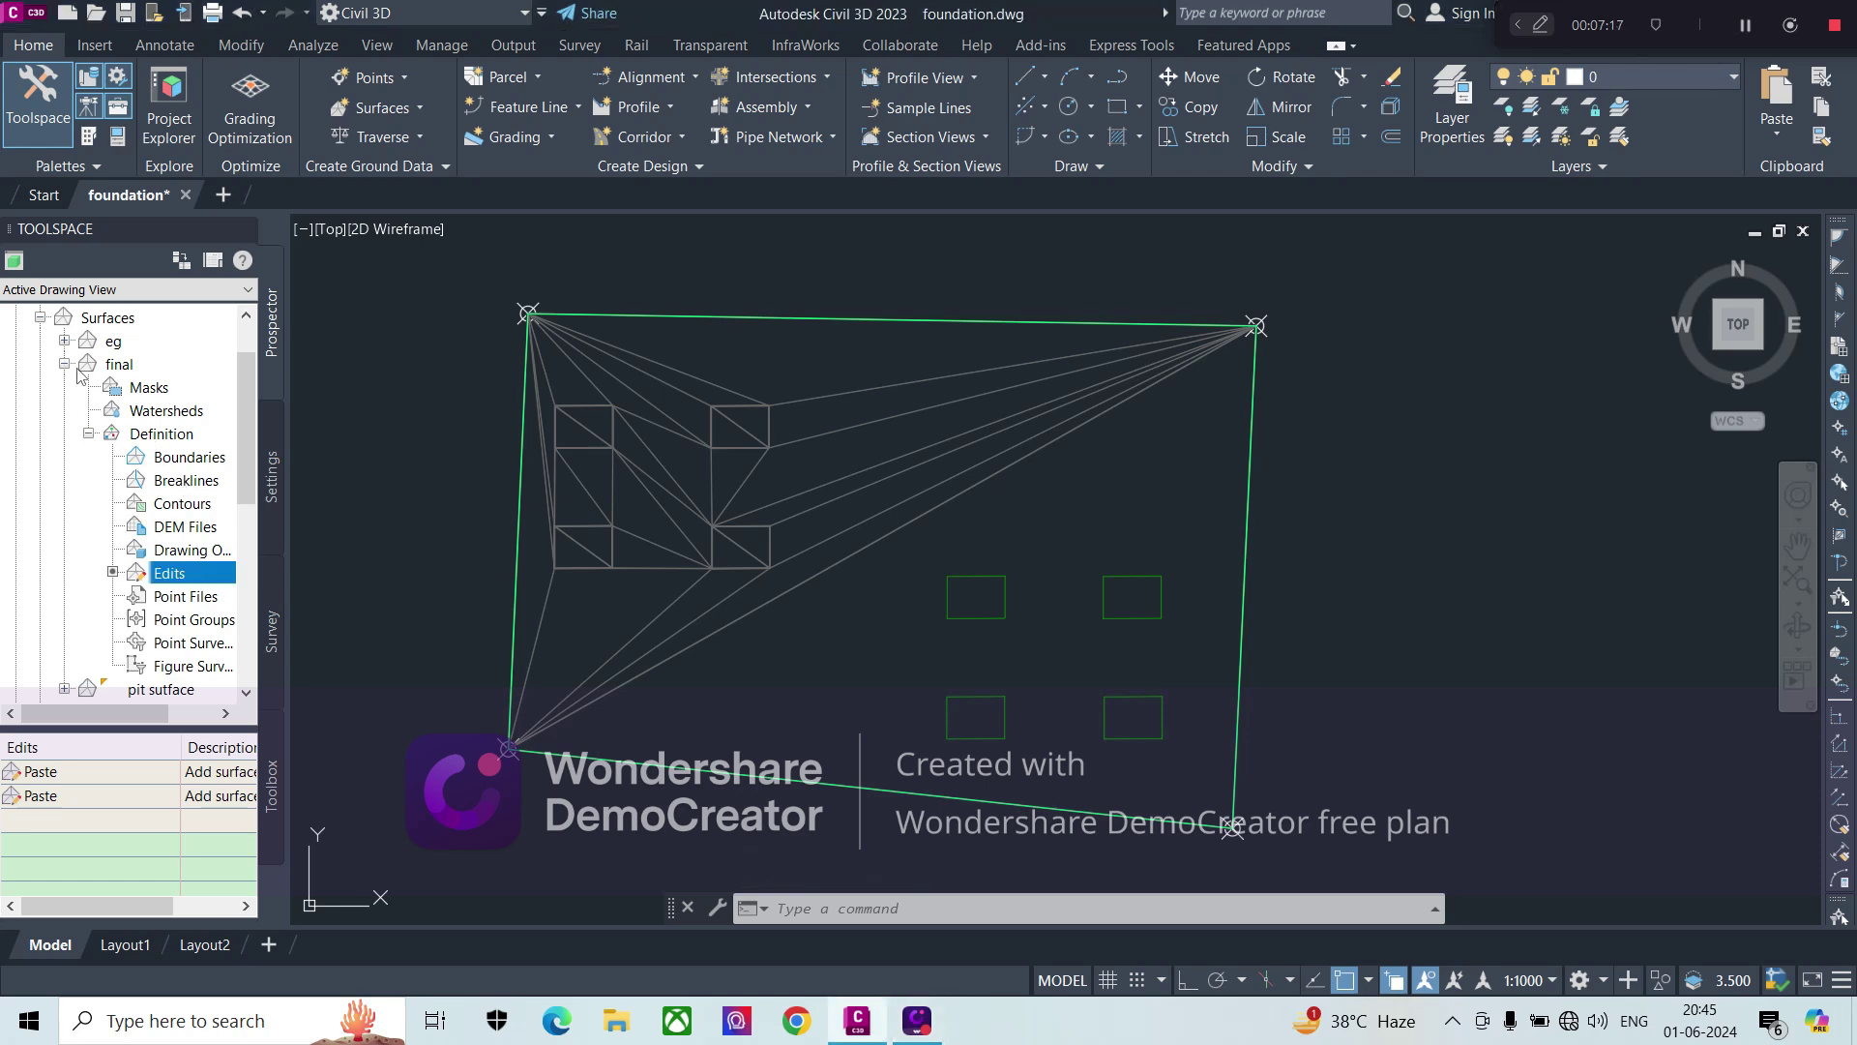
{"action": "left_click", "coordinate": [64, 365]}
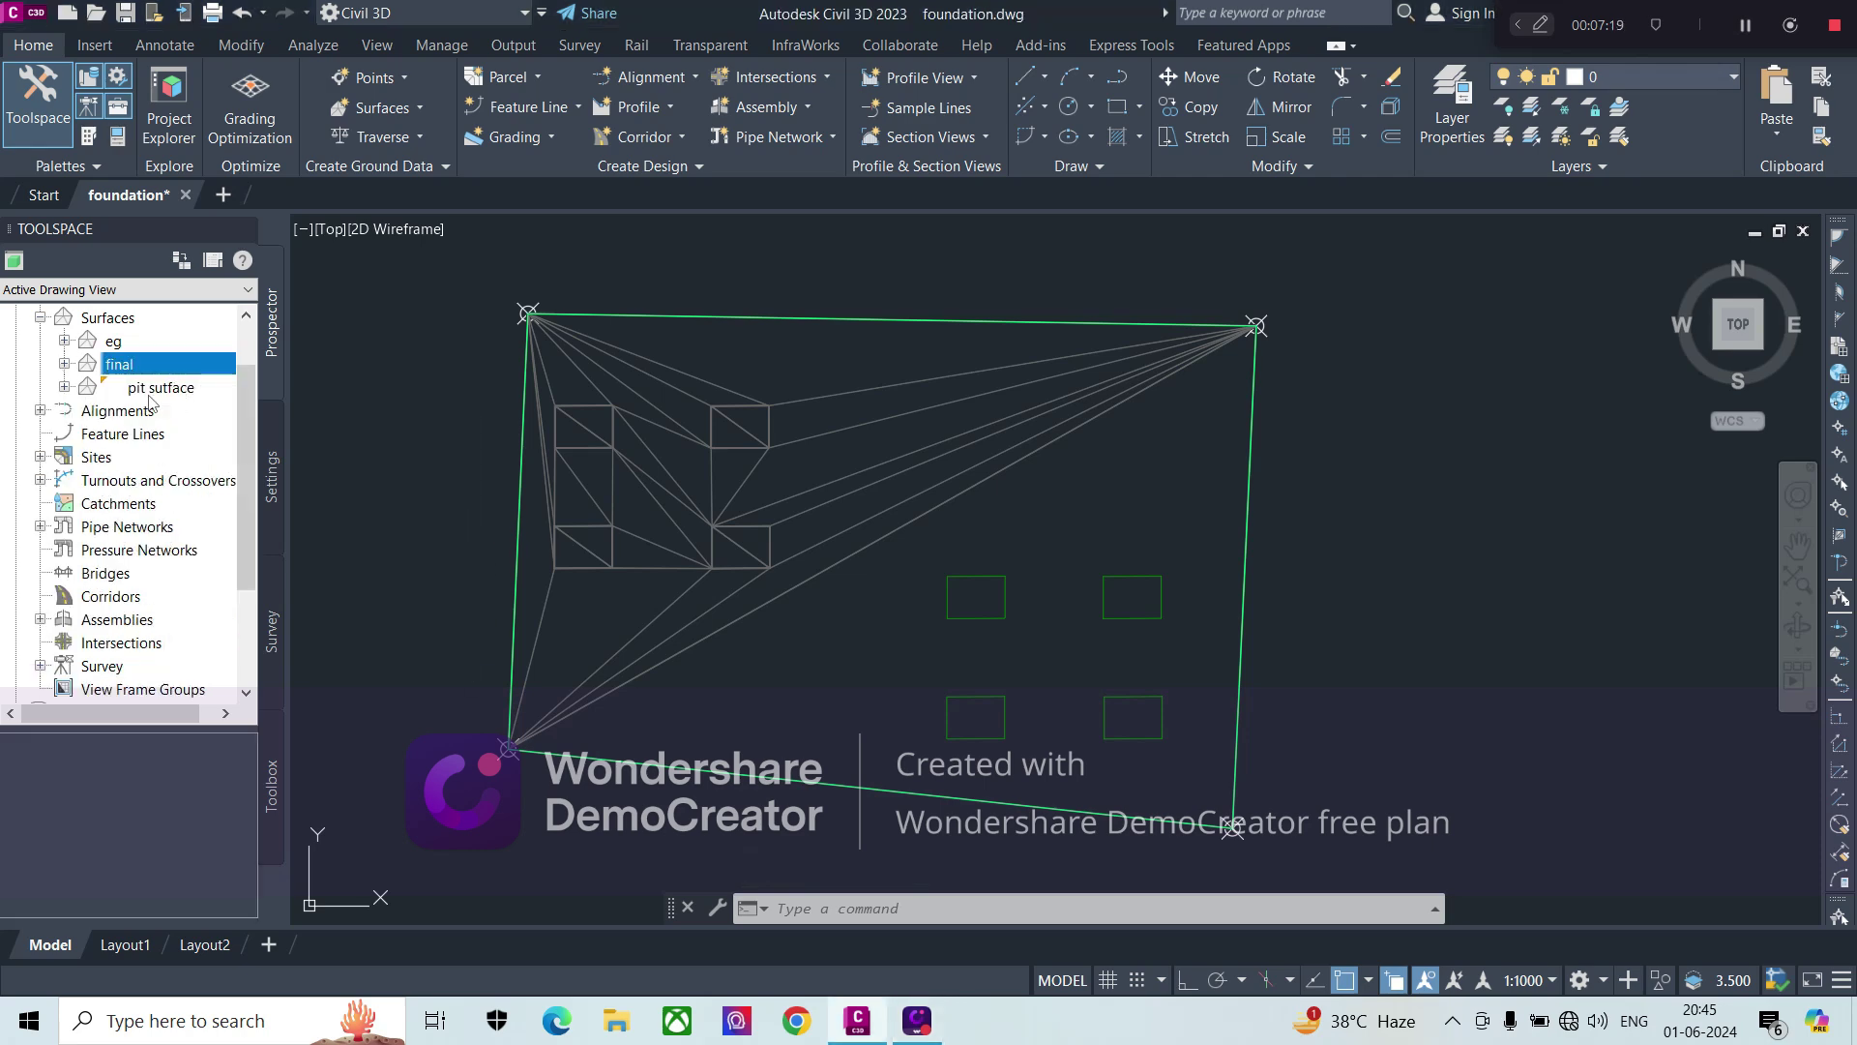
{"action": "right_click", "coordinate": [132, 367]}
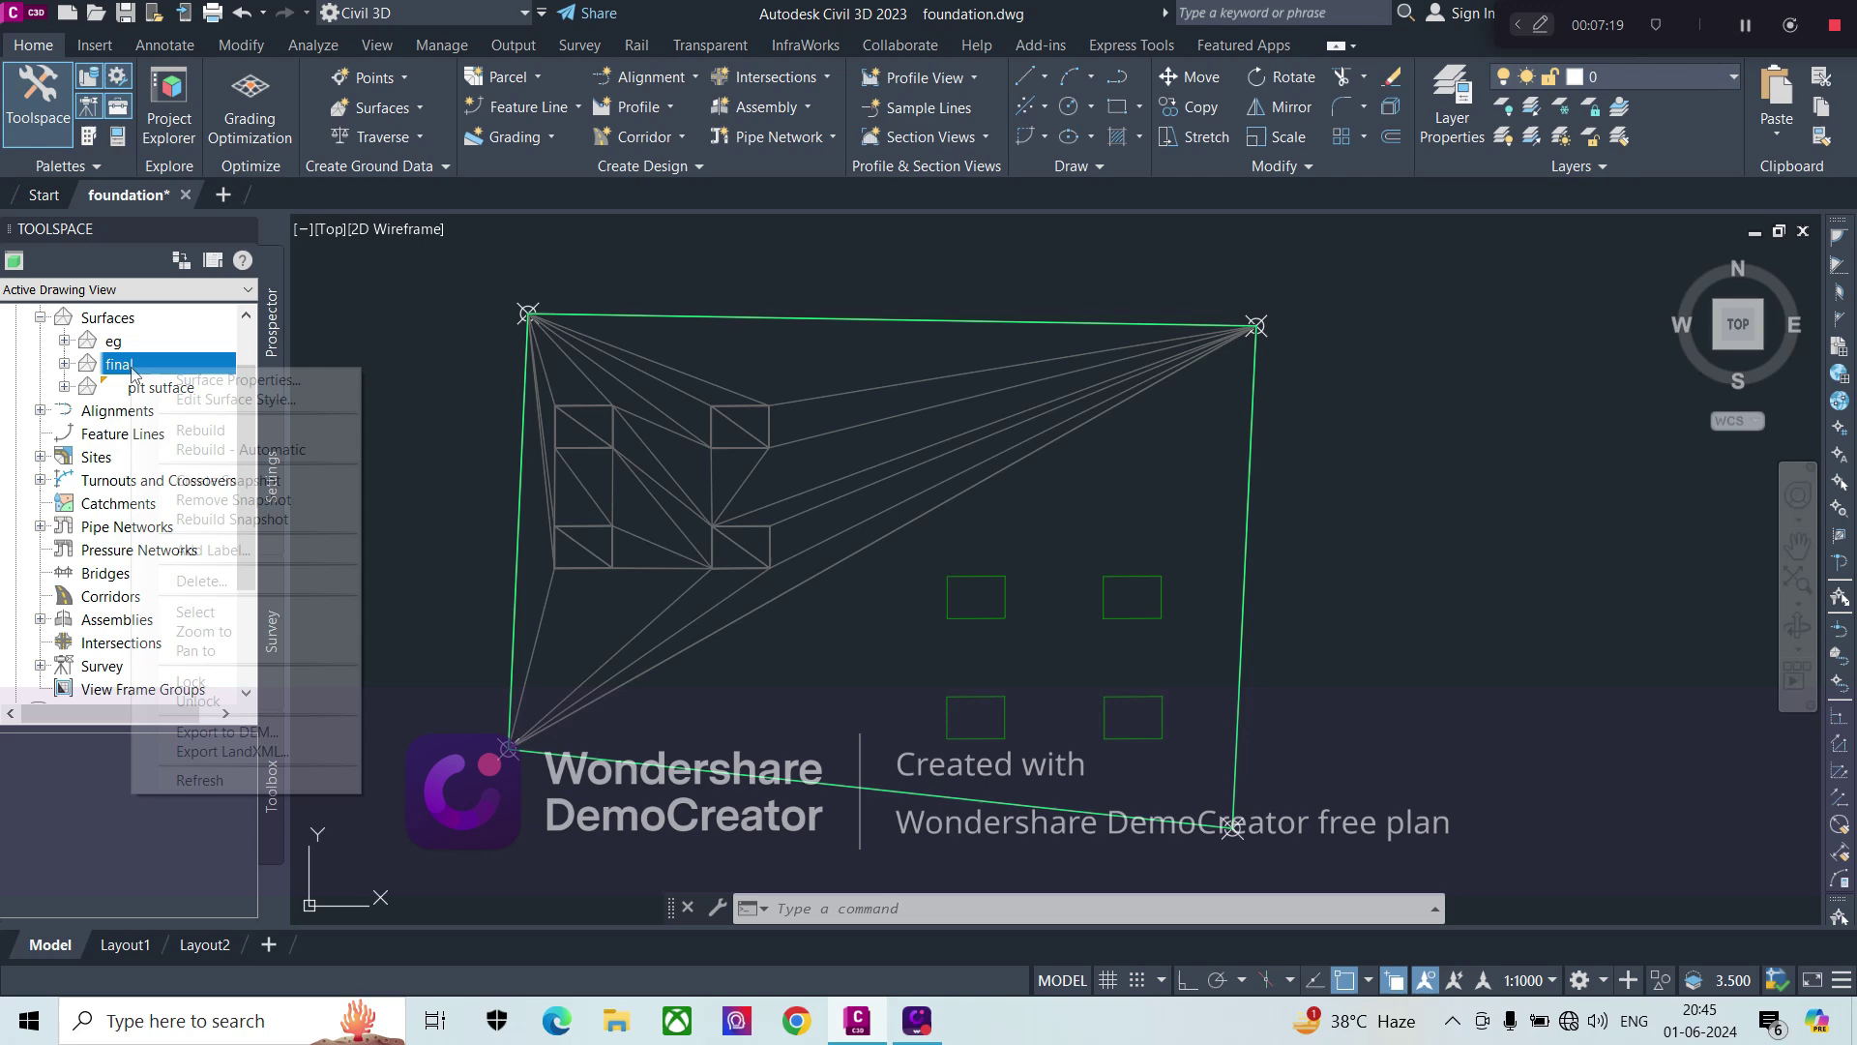
{"action": "left_click", "coordinate": [195, 614]}
{"action": "right_click", "coordinate": [727, 581]}
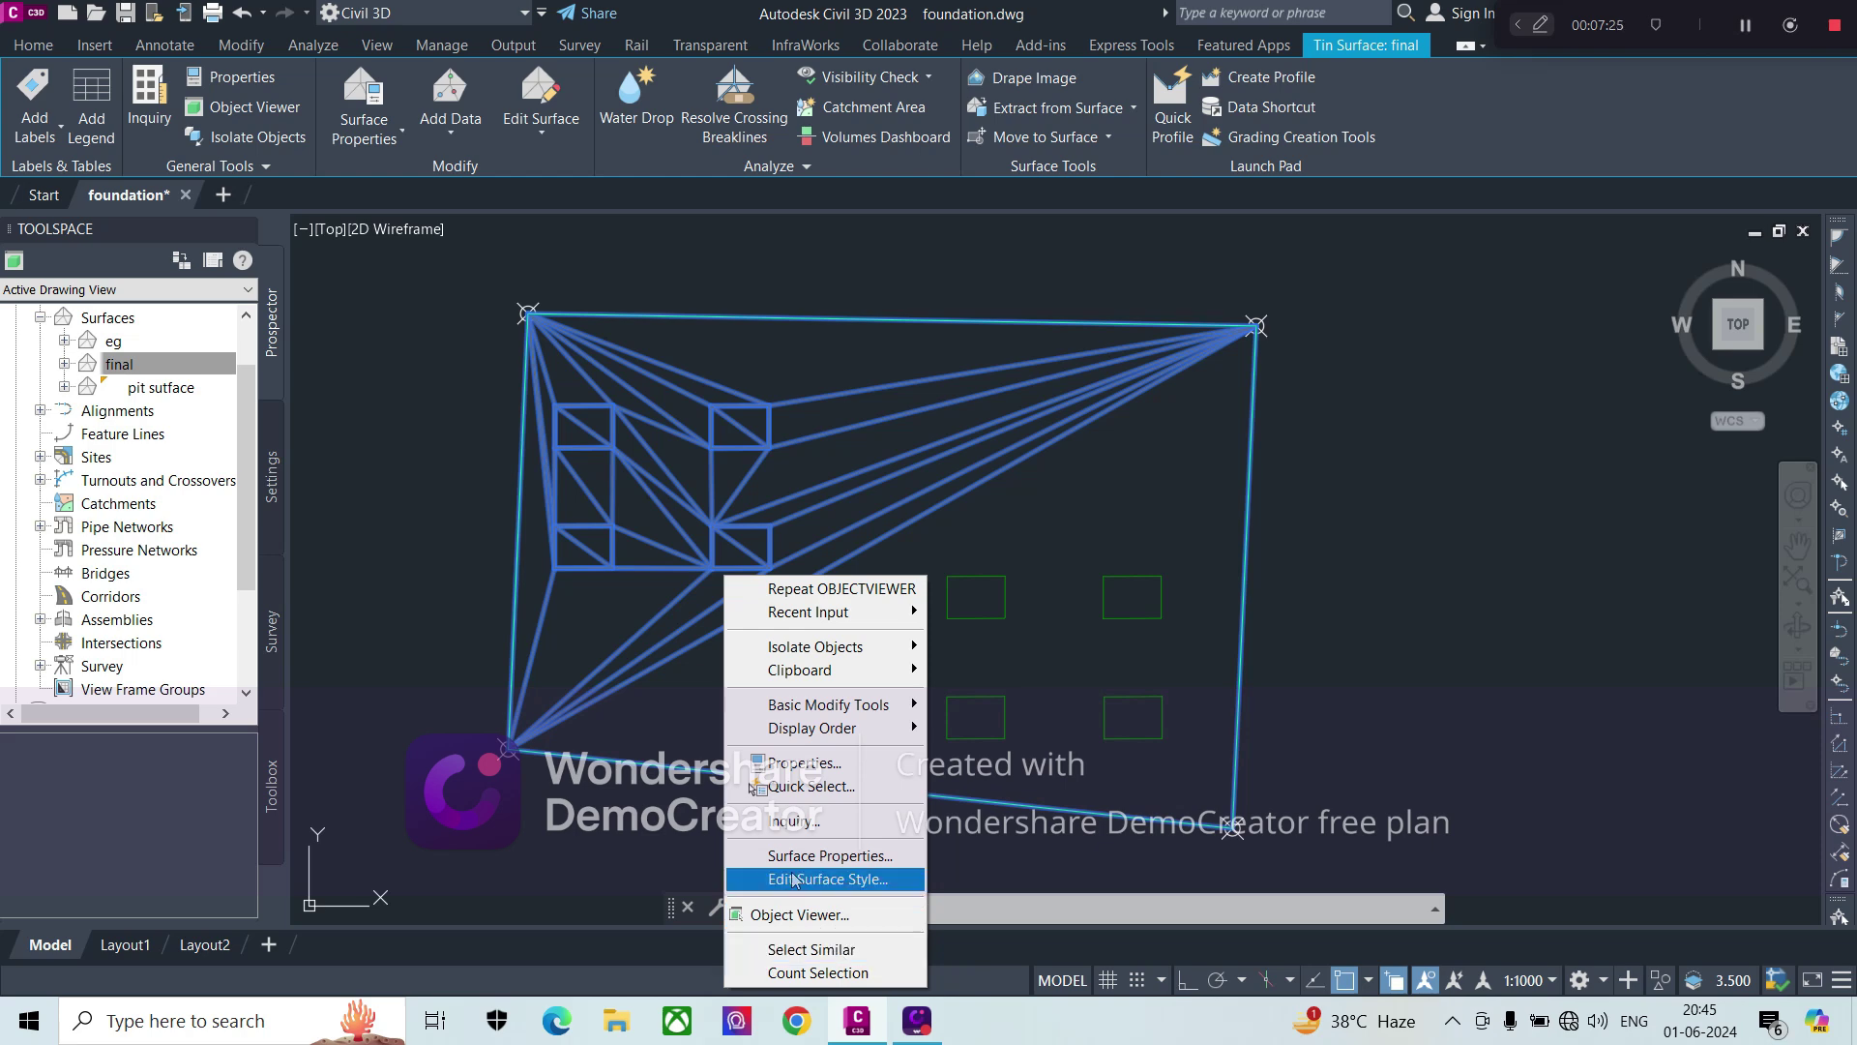
{"action": "left_click", "coordinate": [834, 915]}
{"action": "left_click_drag", "start_coordinate": [871, 673], "coordinate": [776, 386]}
{"action": "scroll", "coordinate": [715, 444], "scroll_direction": "up", "scroll_amount": 3}
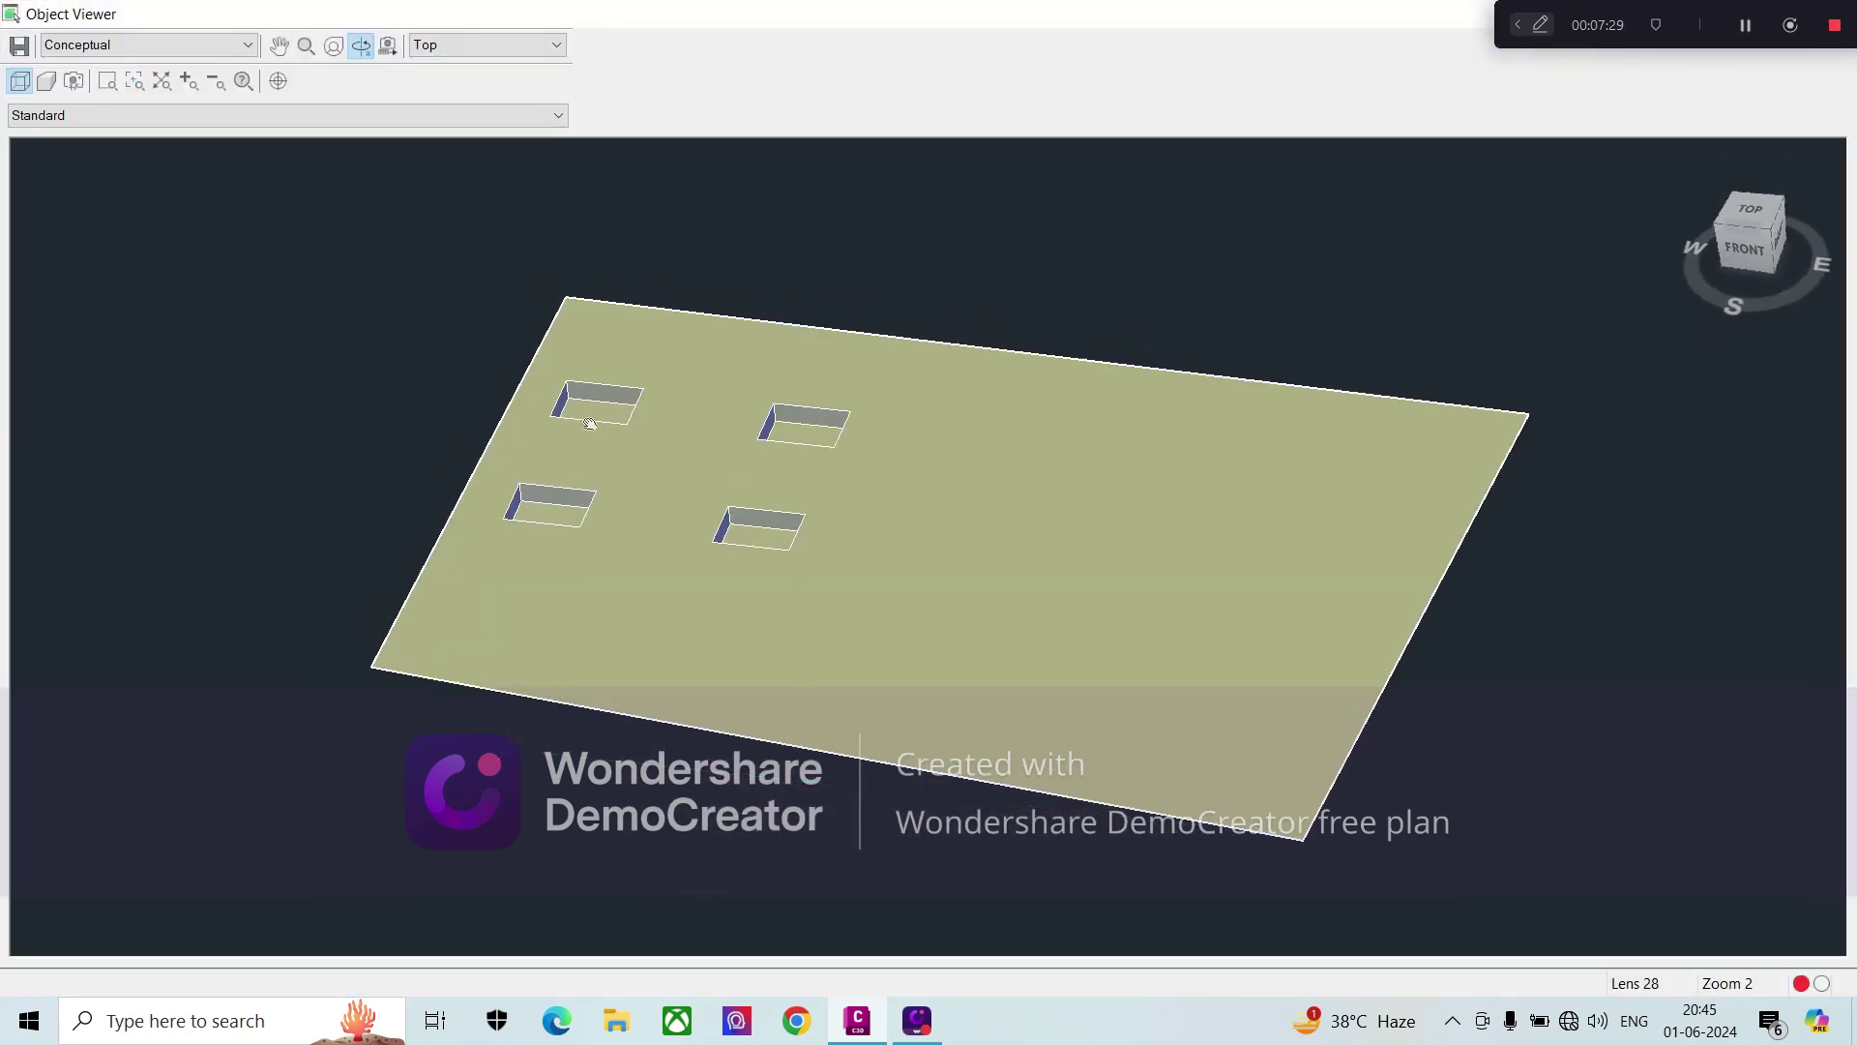
{"action": "scroll", "coordinate": [688, 547], "scroll_direction": "down", "scroll_amount": 2}
{"action": "scroll", "coordinate": [680, 510], "scroll_direction": "up", "scroll_amount": 1}
{"action": "middle_click_drag", "start_coordinate": [582, 469], "coordinate": [567, 448]}
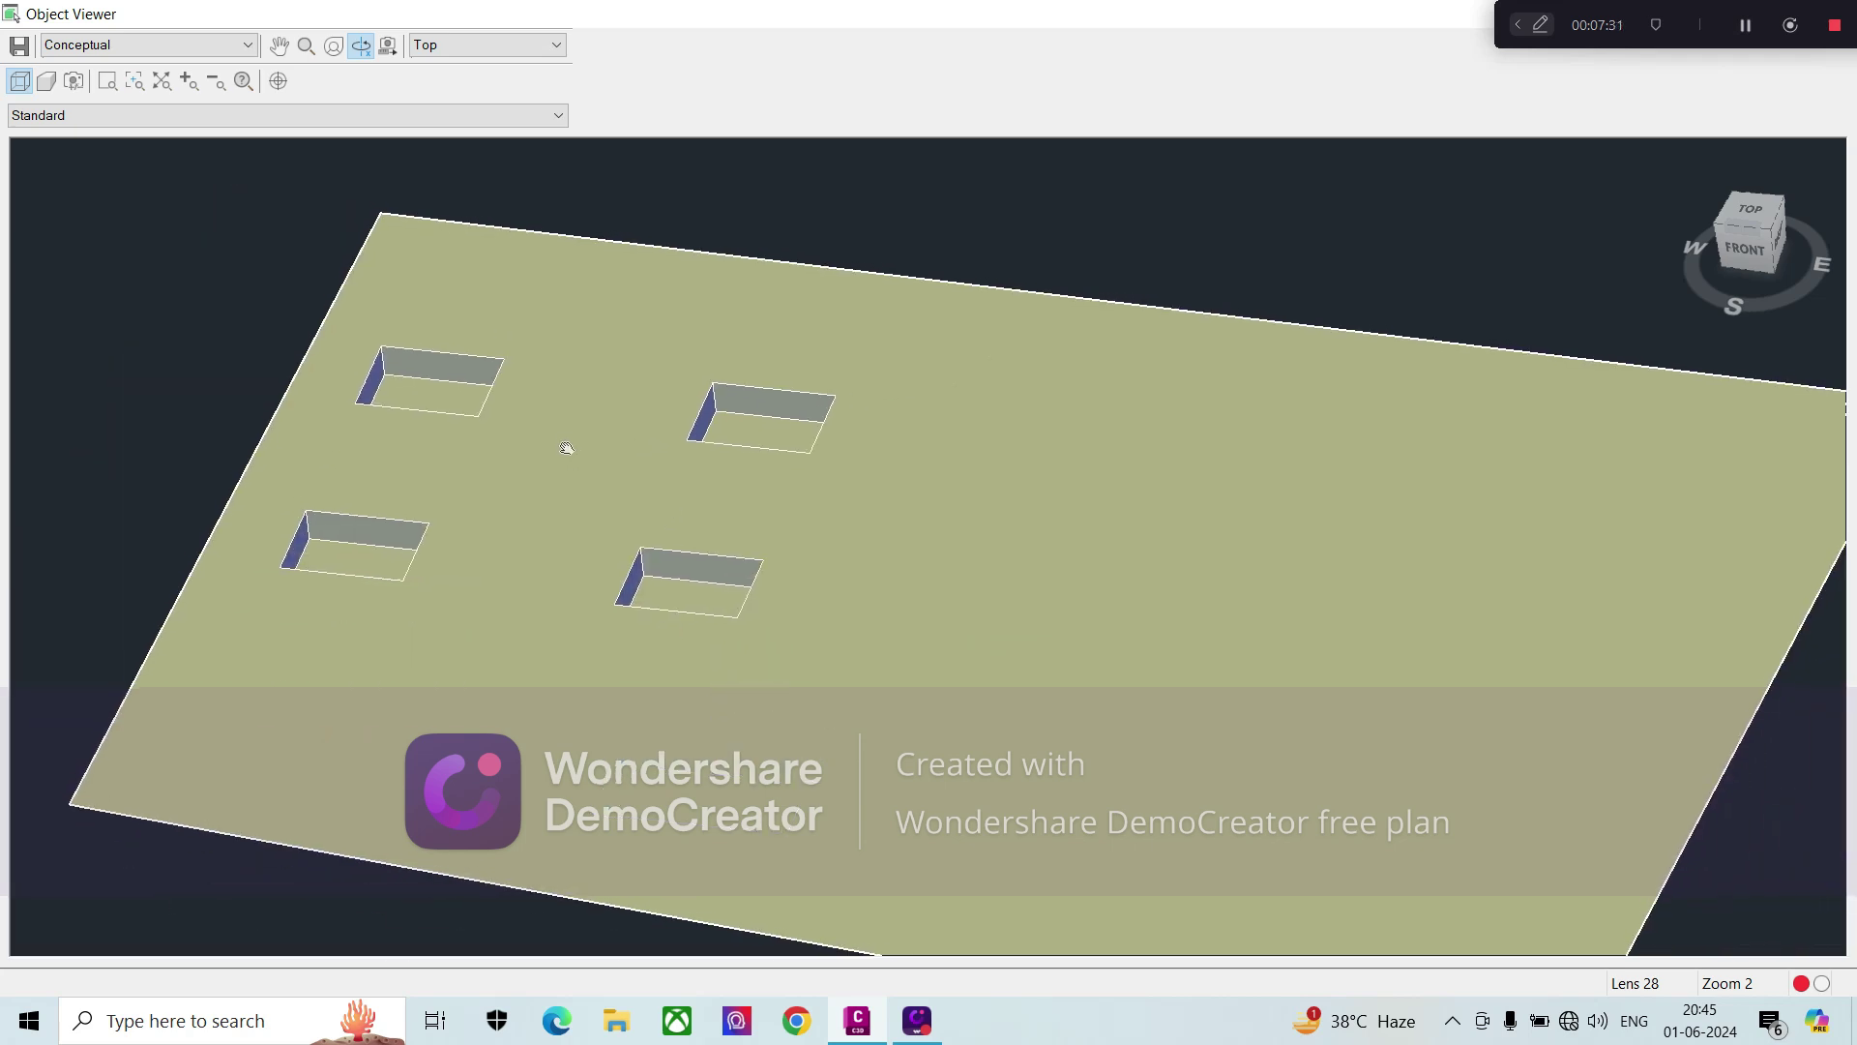
{"action": "scroll", "coordinate": [1126, 209], "scroll_direction": "down", "scroll_amount": 2}
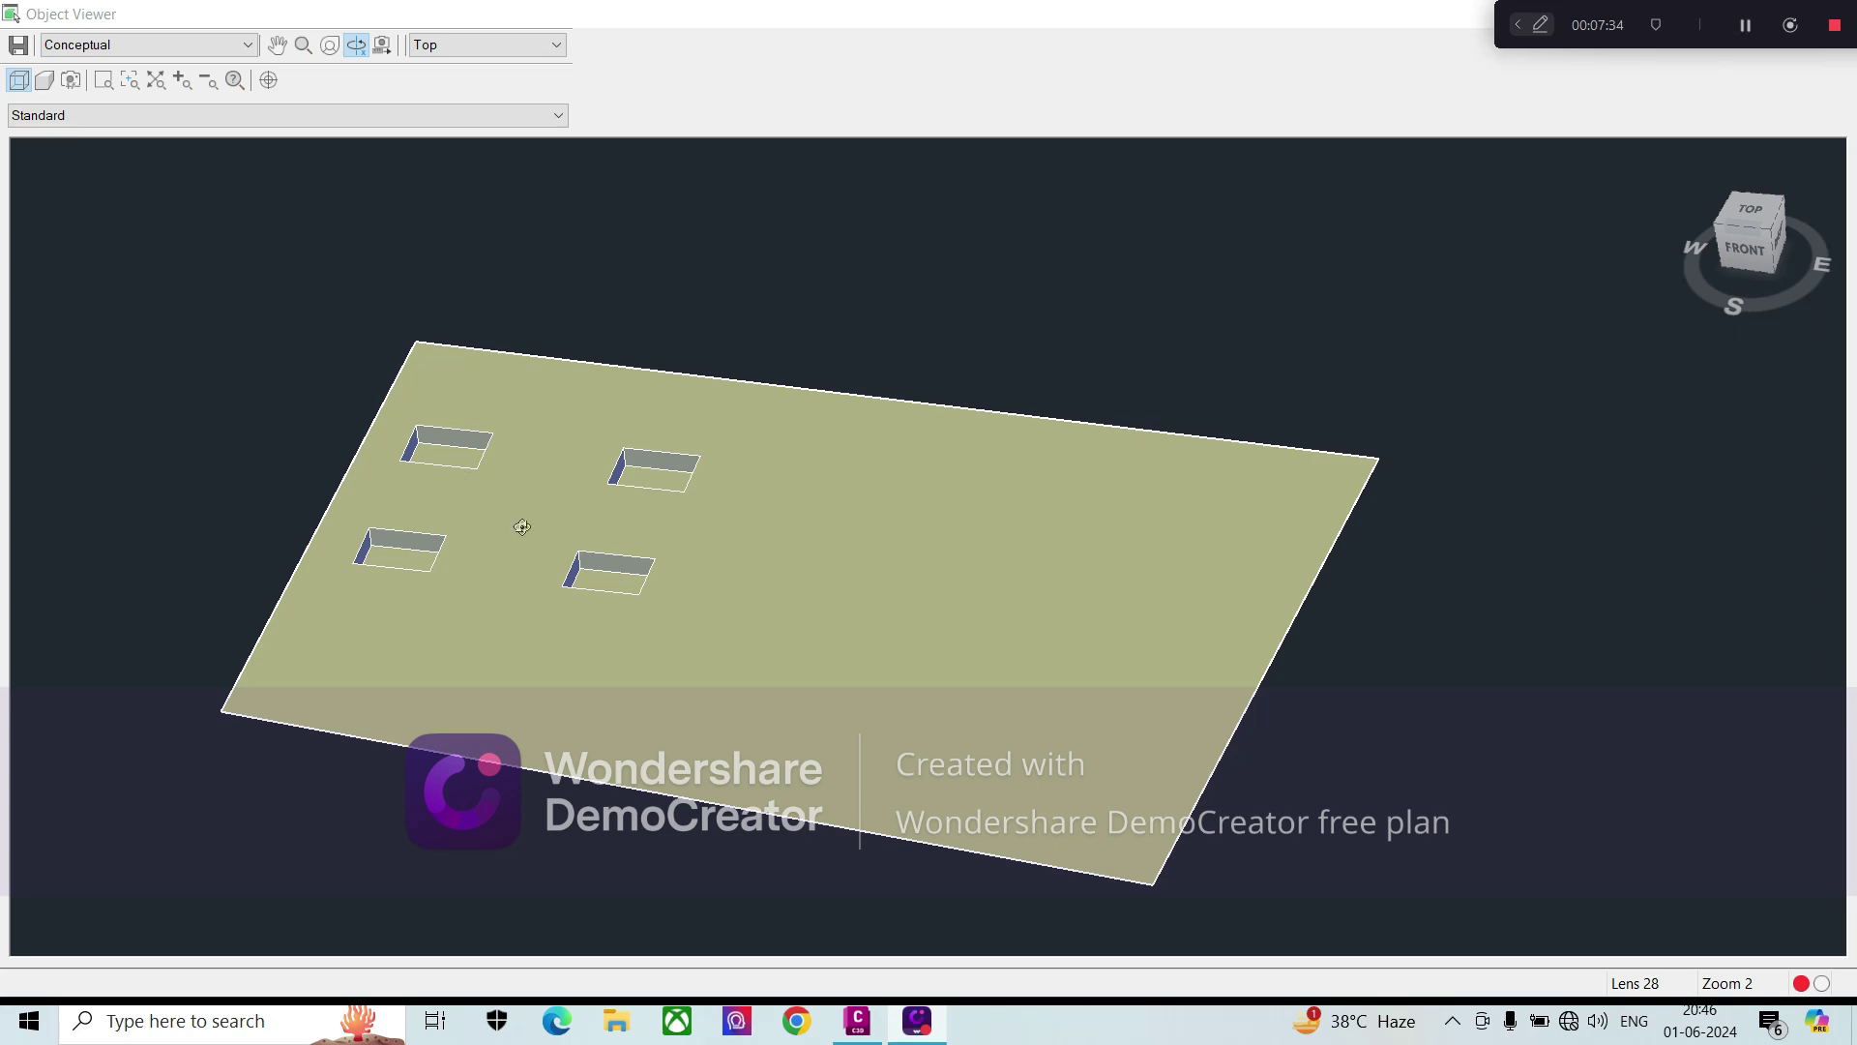
{"action": "left_click_drag", "start_coordinate": [521, 526], "coordinate": [484, 455]}
{"action": "left_click_drag", "start_coordinate": [306, 531], "coordinate": [477, 657]}
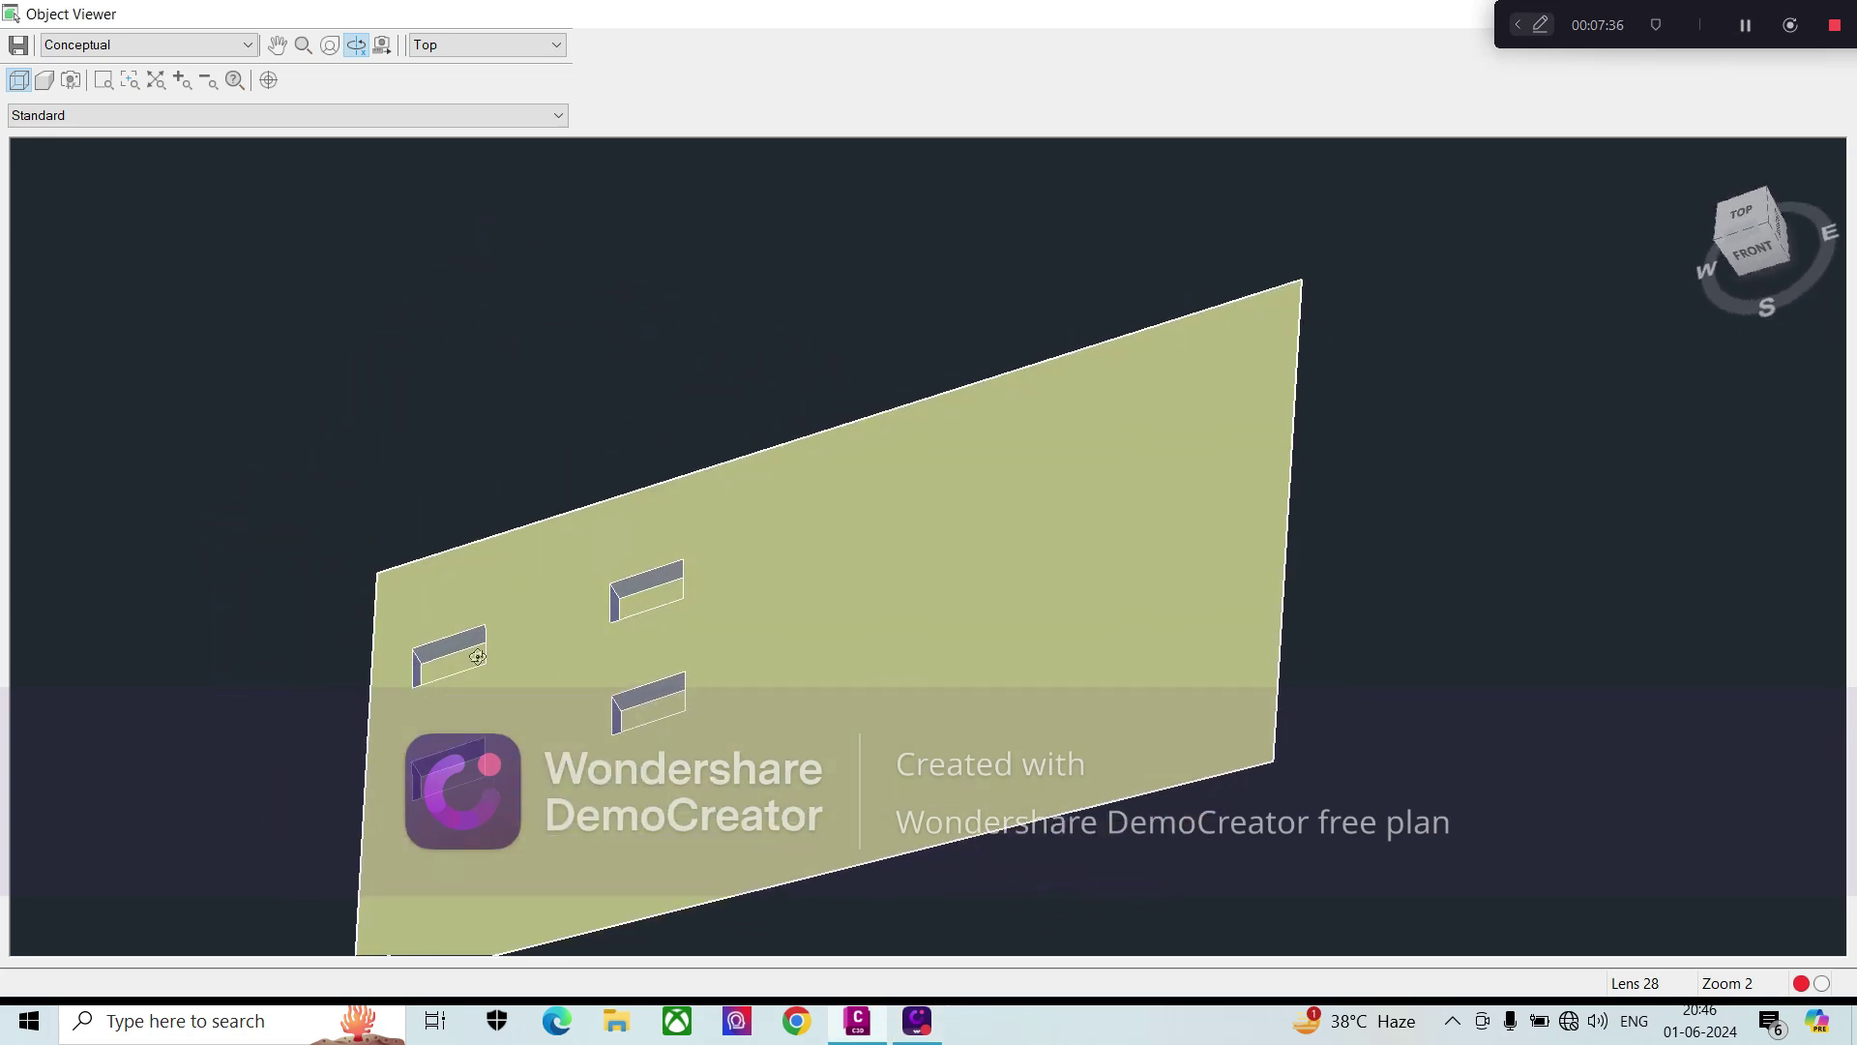
{"action": "scroll", "coordinate": [476, 657], "scroll_direction": "up", "scroll_amount": 2}
{"action": "scroll", "coordinate": [697, 526], "scroll_direction": "down", "scroll_amount": 2}
{"action": "scroll", "coordinate": [684, 601], "scroll_direction": "up", "scroll_amount": 1}
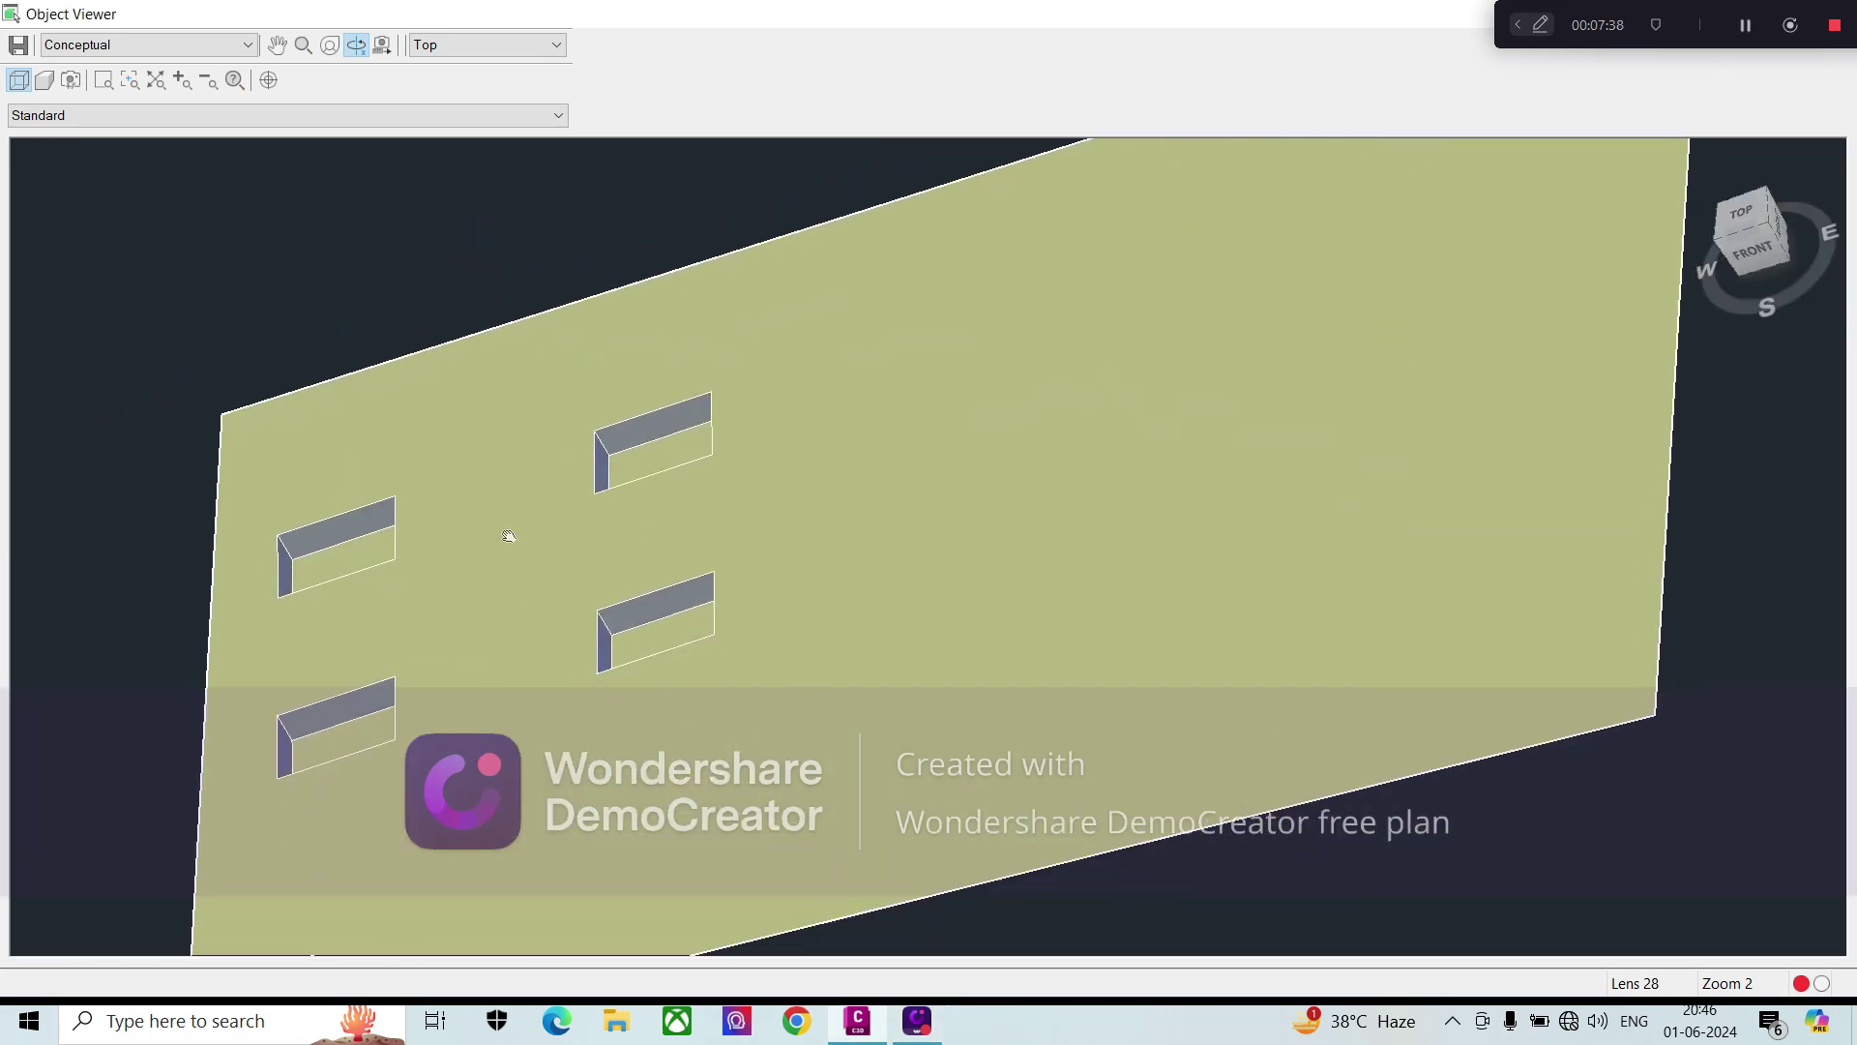
{"action": "scroll", "coordinate": [890, 514], "scroll_direction": "down", "scroll_amount": 4}
{"action": "scroll", "coordinate": [812, 532], "scroll_direction": "up", "scroll_amount": 2}
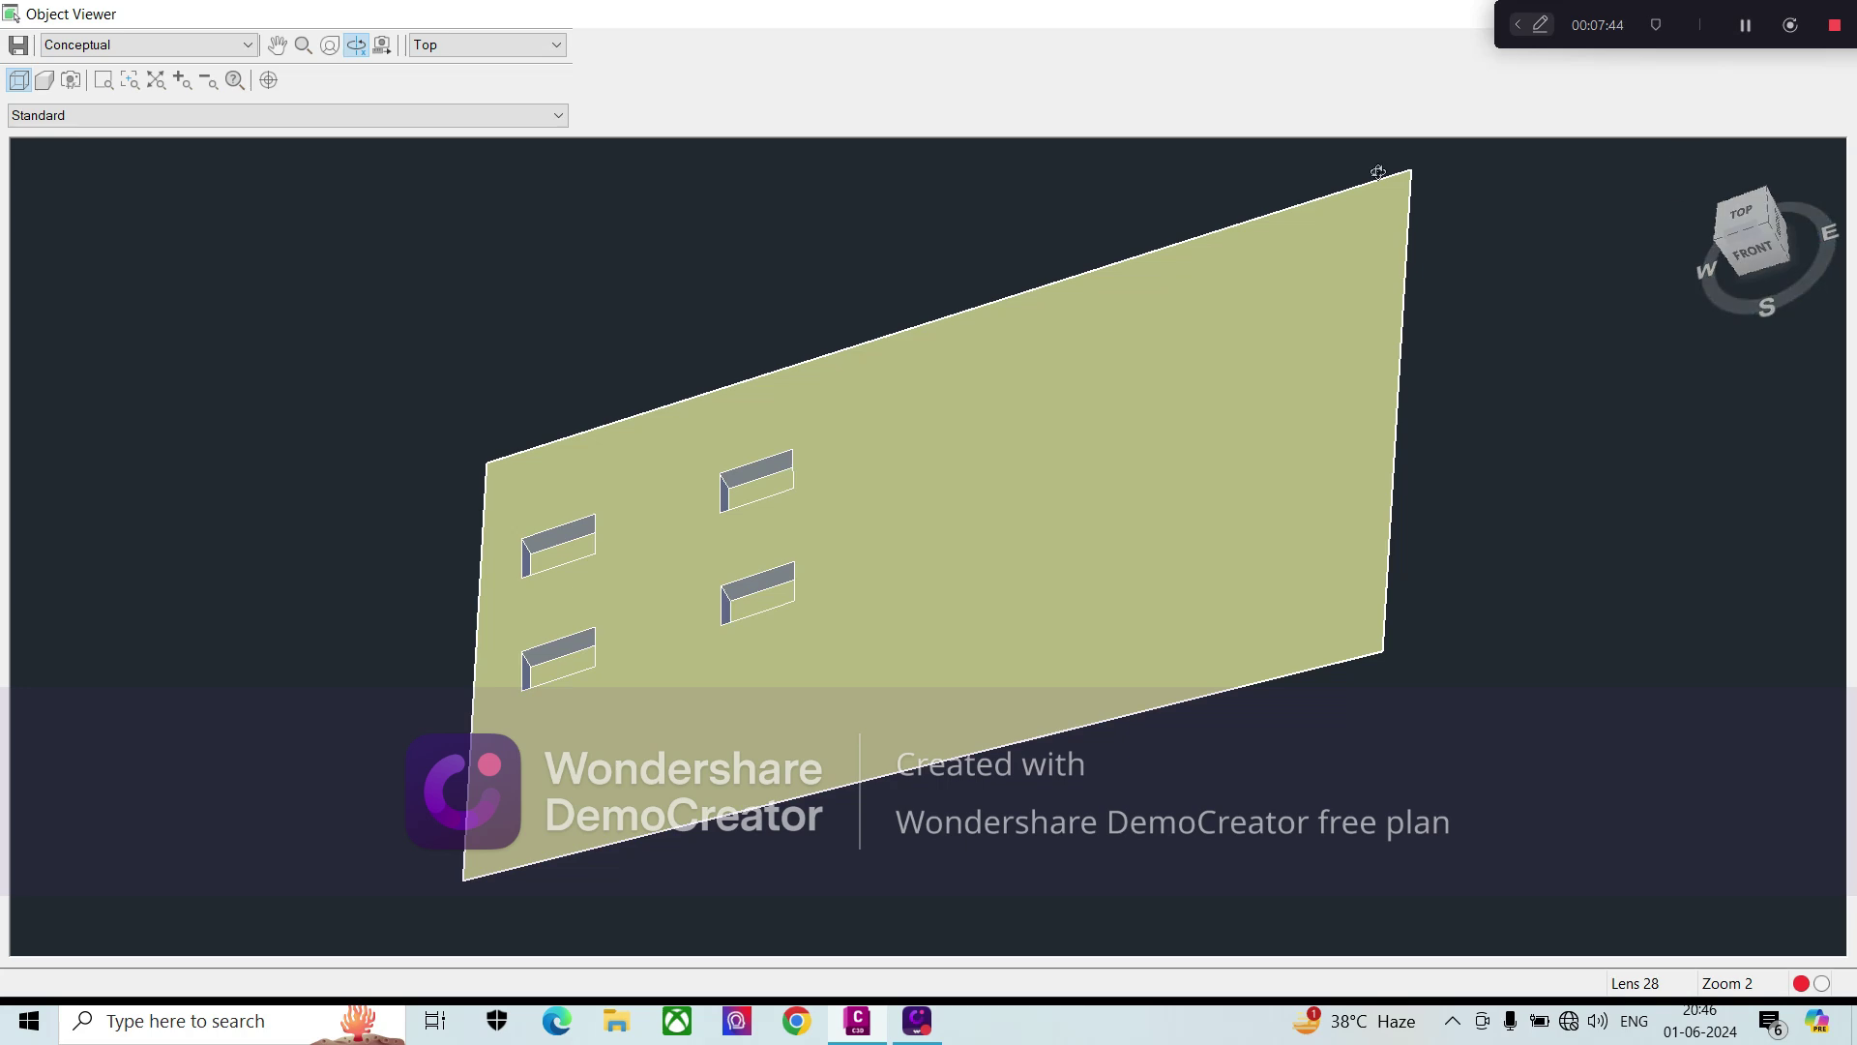
{"action": "key", "text": "Escape"}
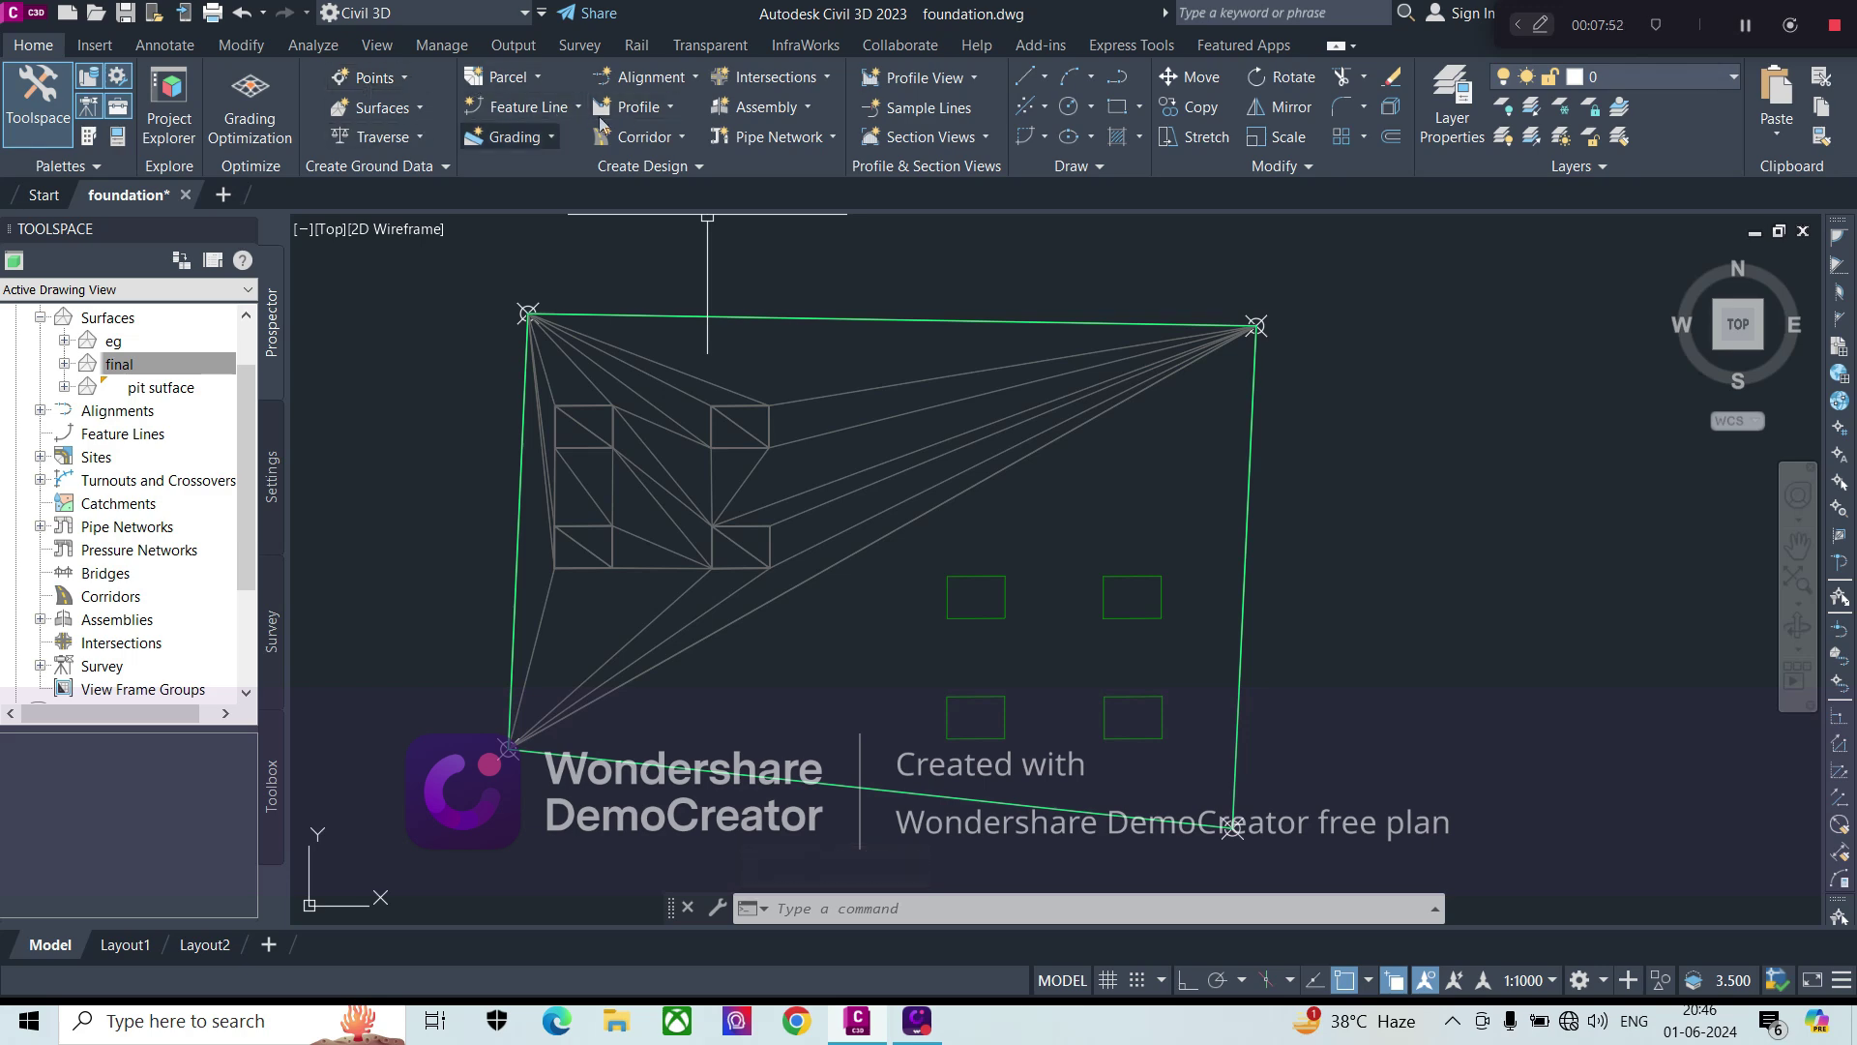
- Start a new TIN volume surface in the Volumes Dashboard and name it vol
{"action": "left_click", "coordinate": [307, 47]}
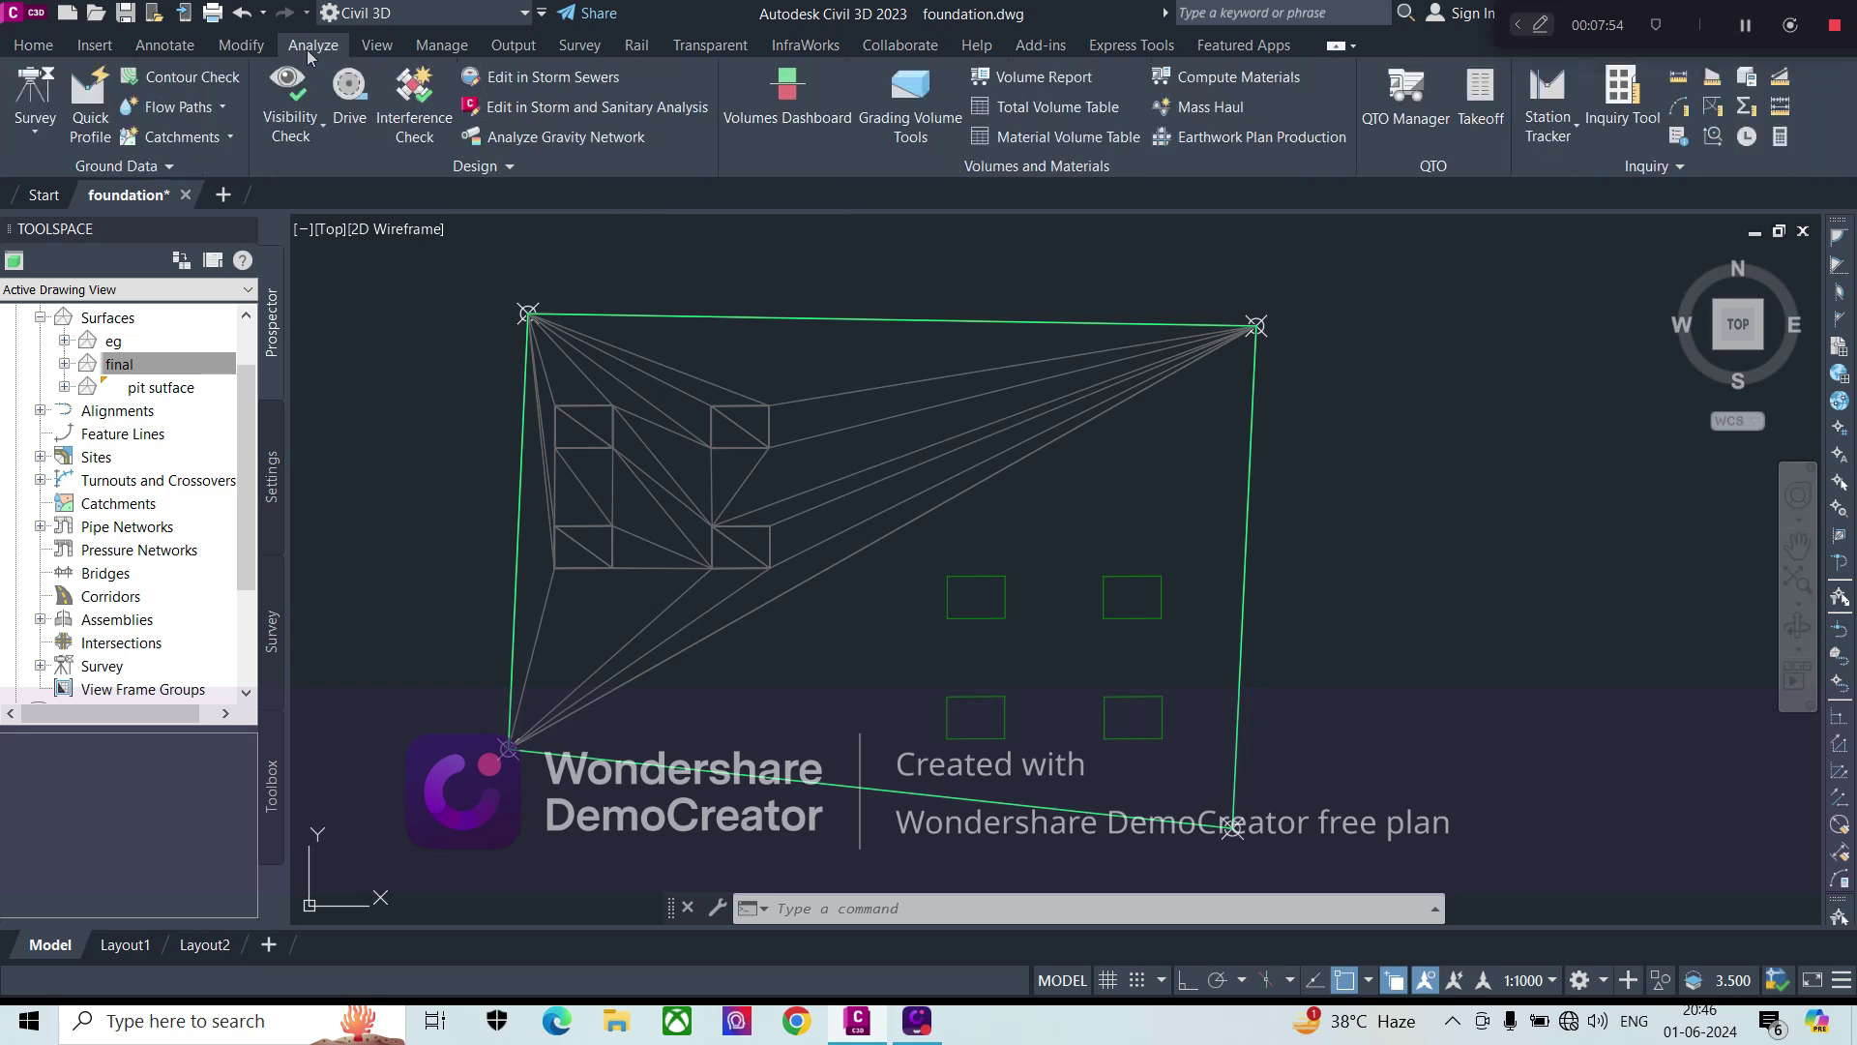
{"action": "left_click", "coordinate": [782, 107]}
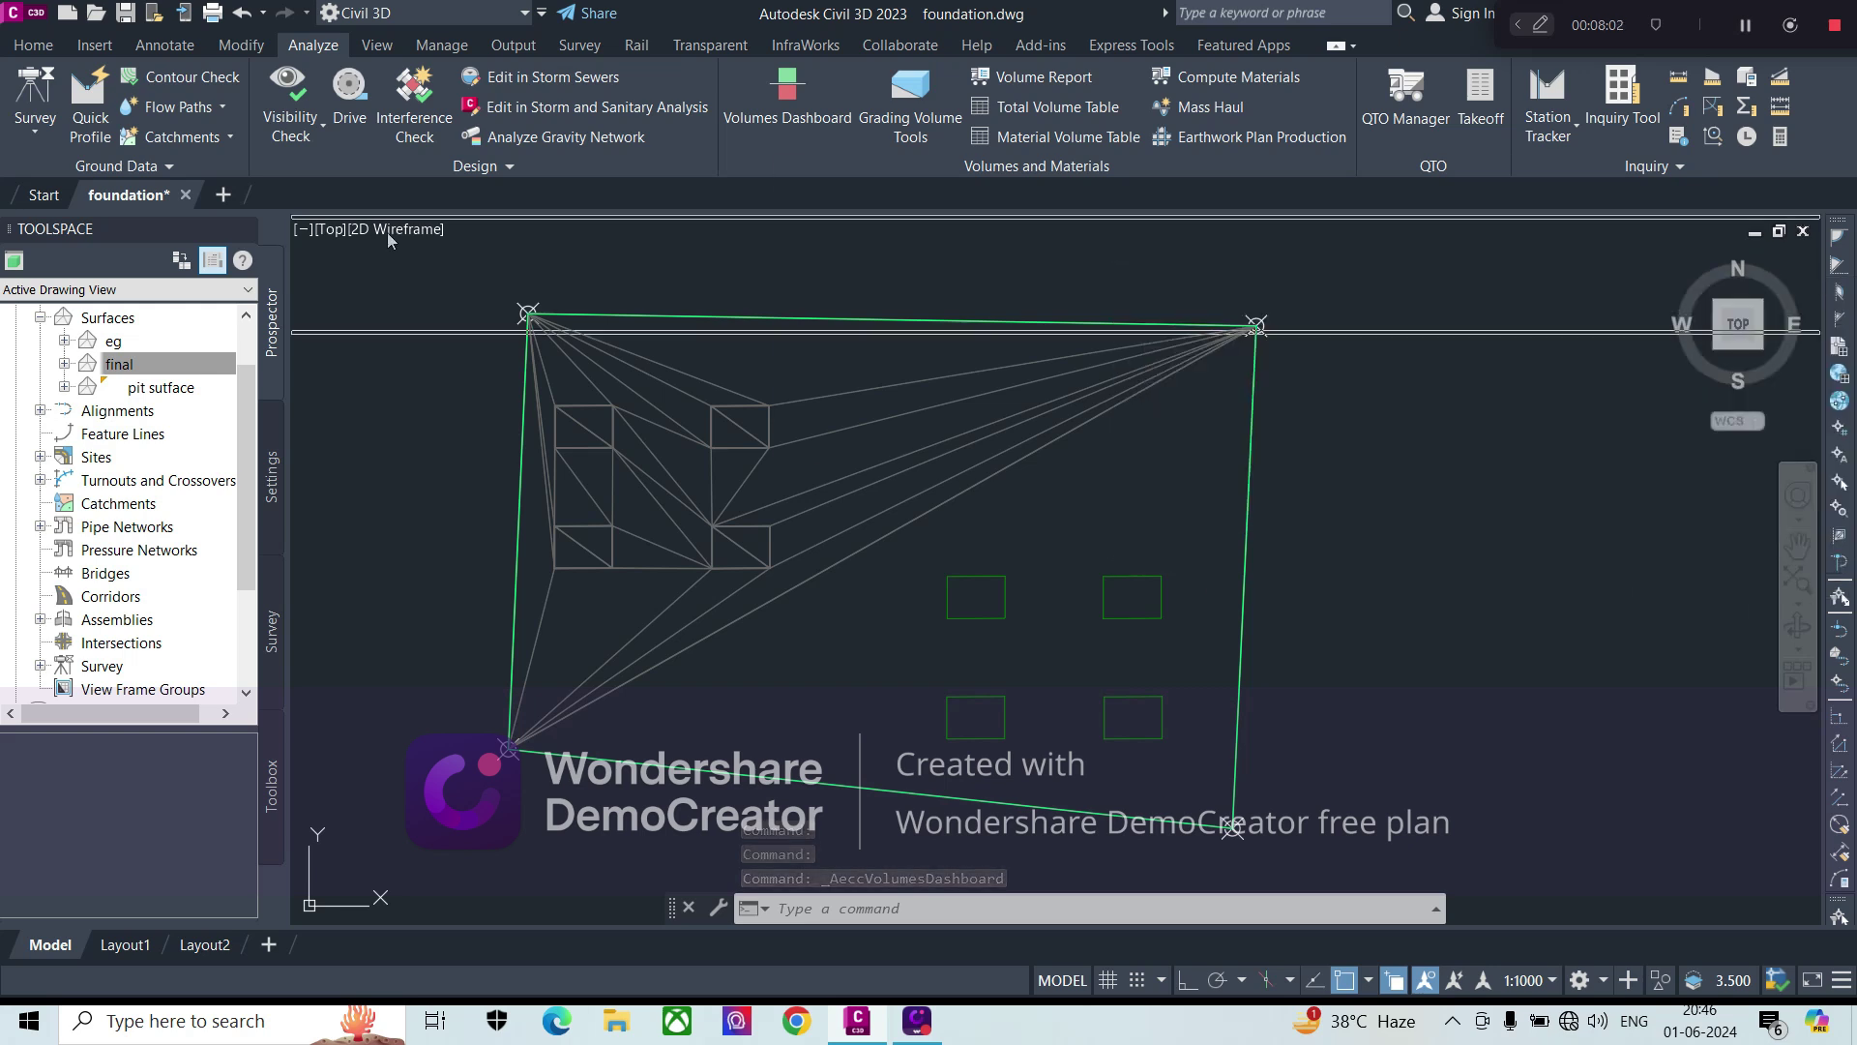
{"action": "left_click_drag", "start_coordinate": [483, 308], "coordinate": [555, 394]}
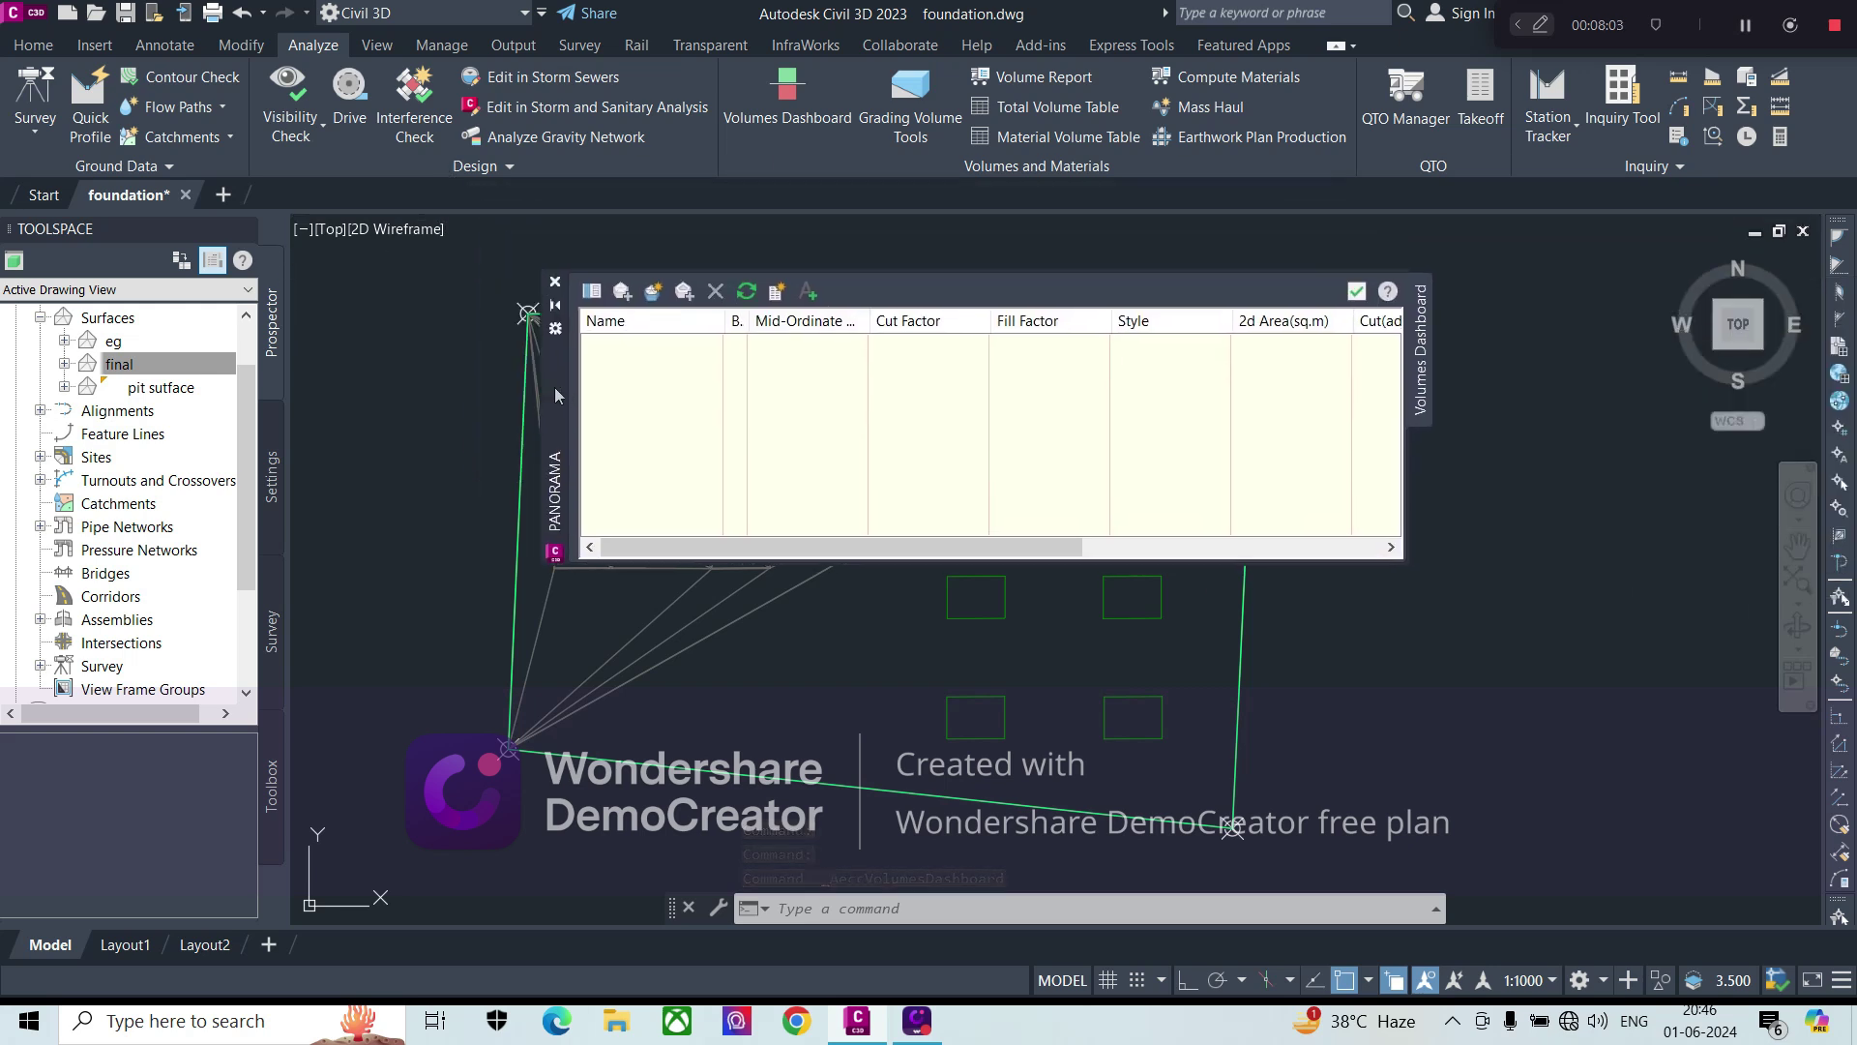
{"action": "left_click", "coordinate": [652, 291]}
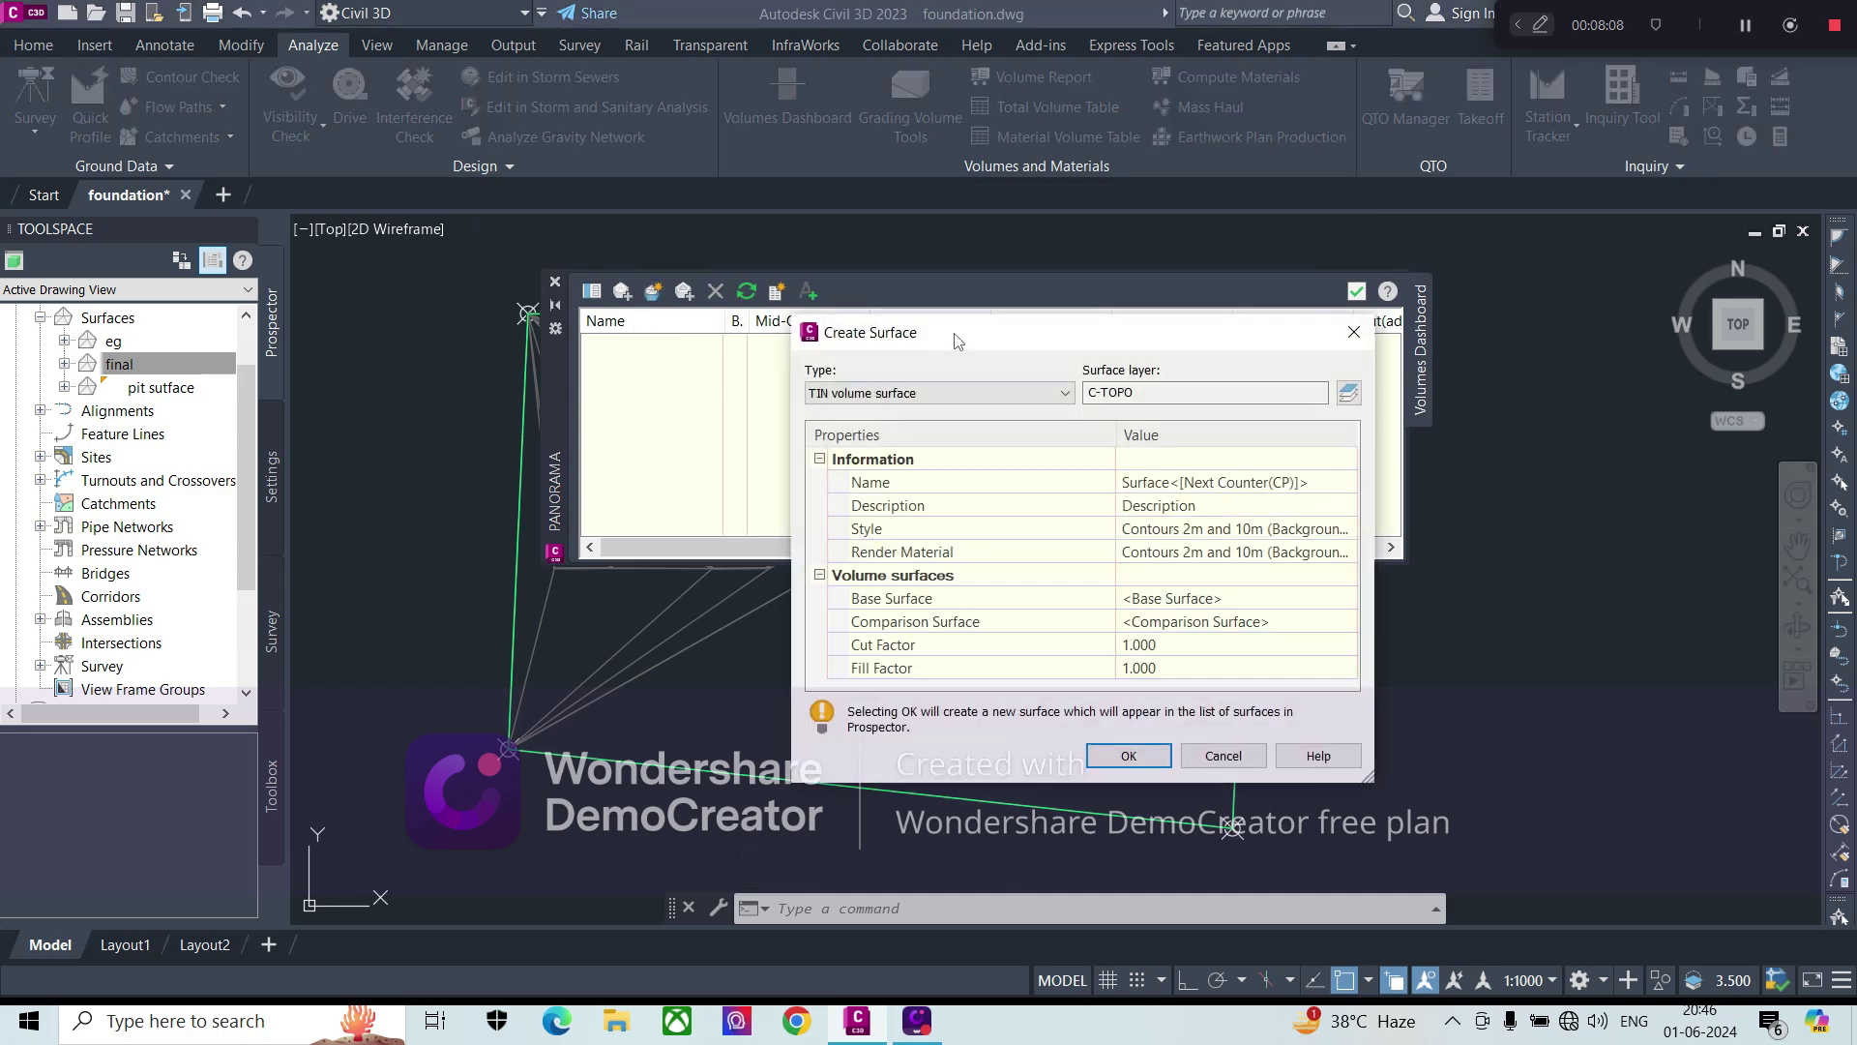
{"action": "left_click_drag", "start_coordinate": [958, 341], "coordinate": [778, 260]}
{"action": "left_click", "coordinate": [1128, 410]}
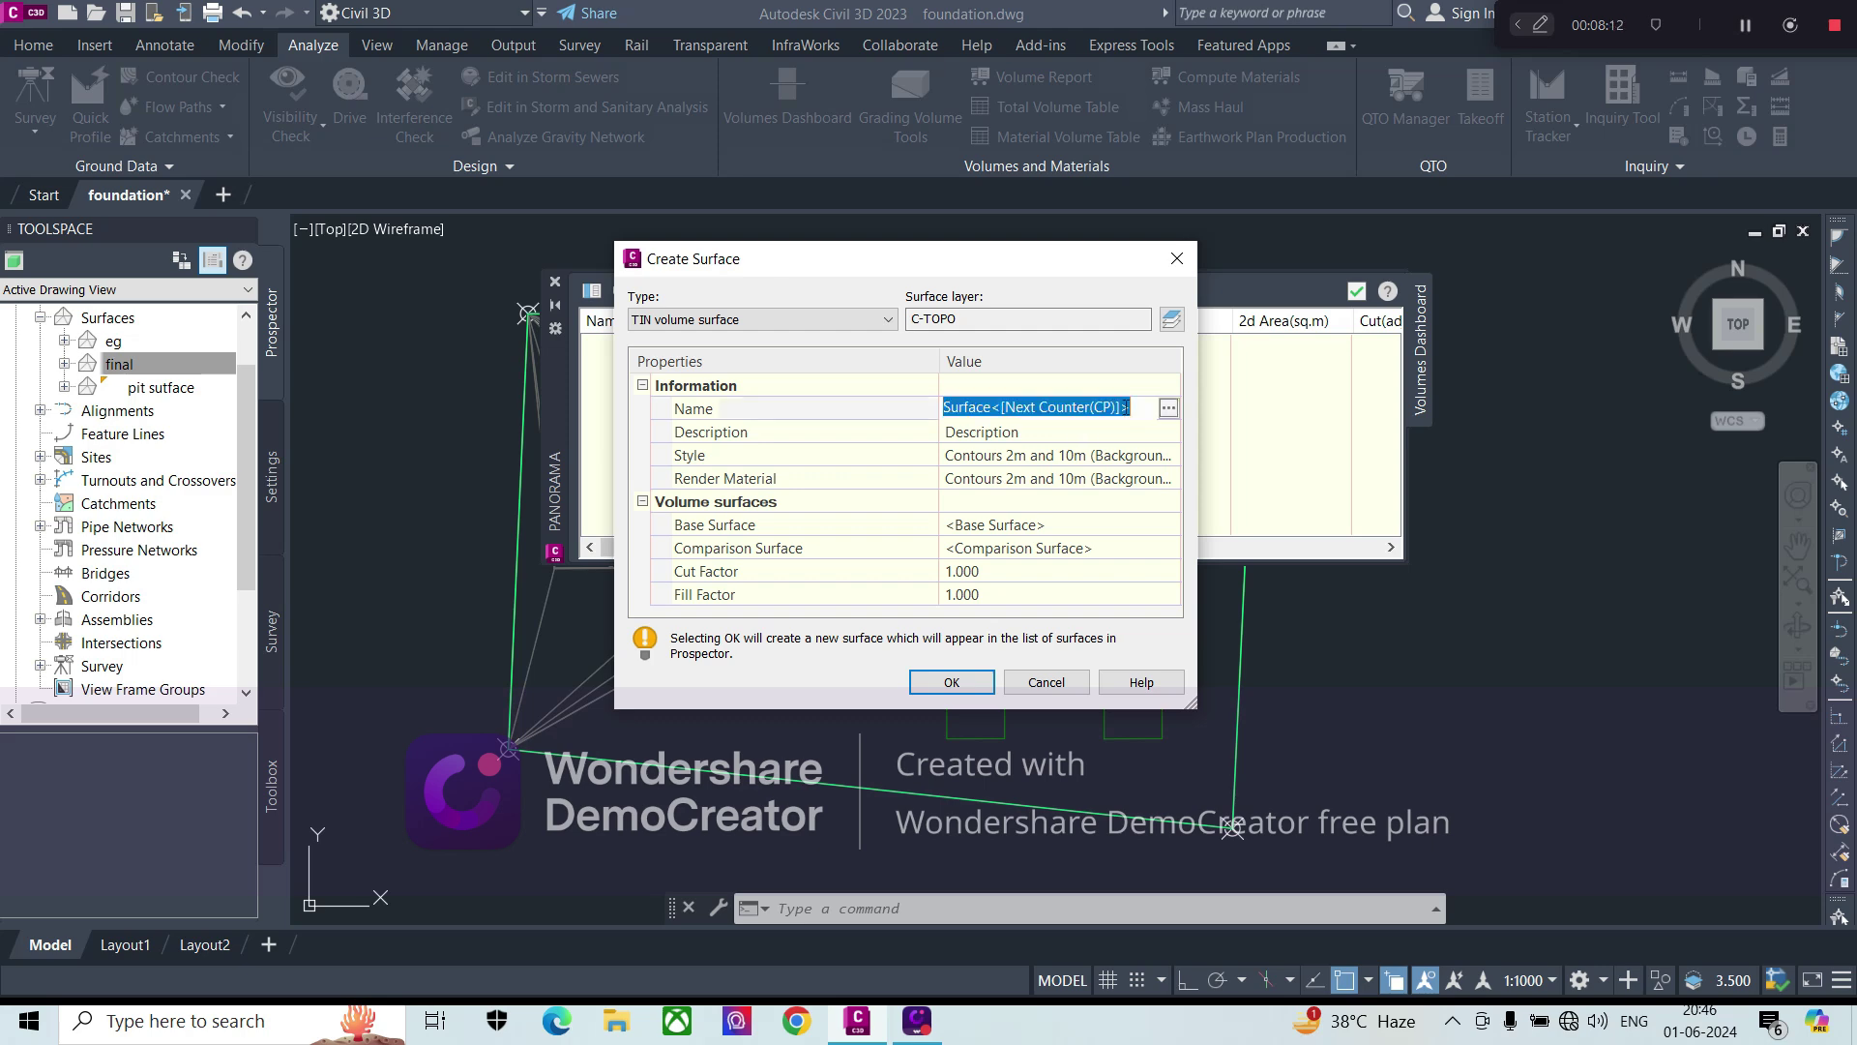
{"action": "type", "text": "vol"}
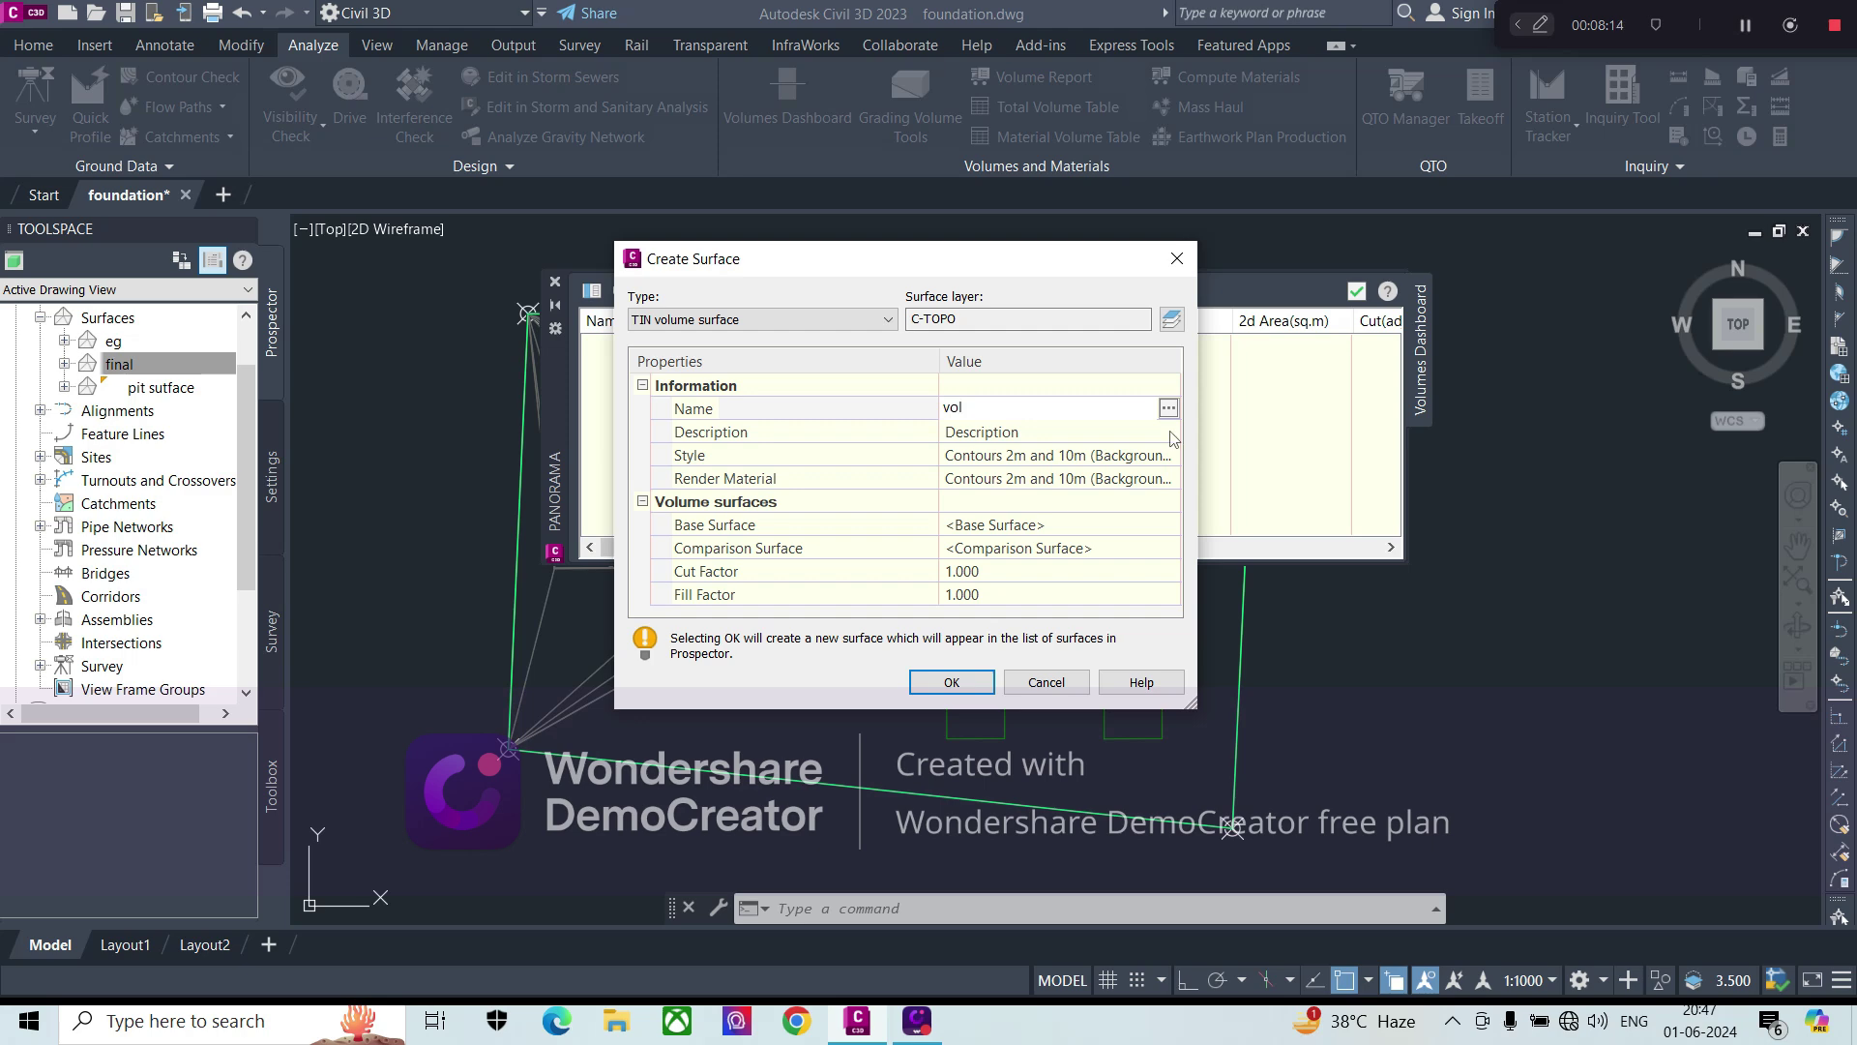
- Create the volume surface with eg as the base surface and pit sutface as the comparison surface
{"action": "left_click", "coordinate": [1061, 535]}
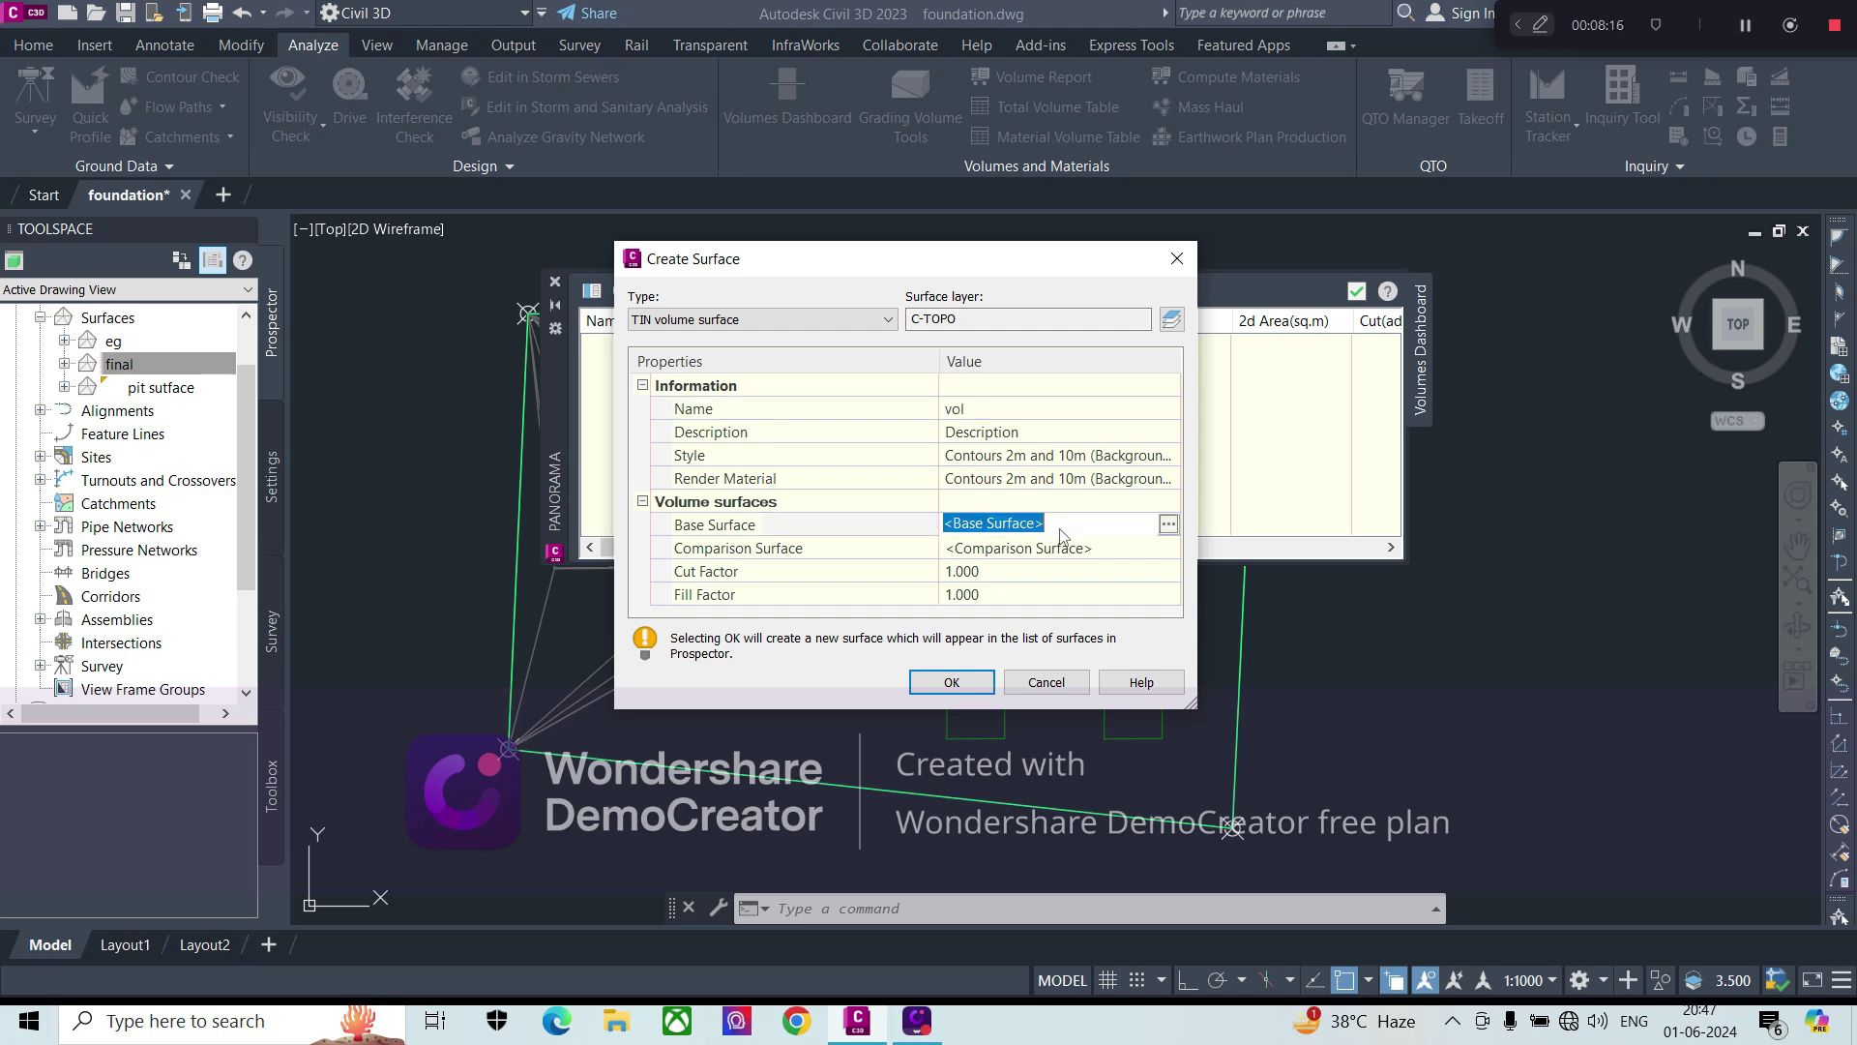
{"action": "left_click", "coordinate": [1168, 524]}
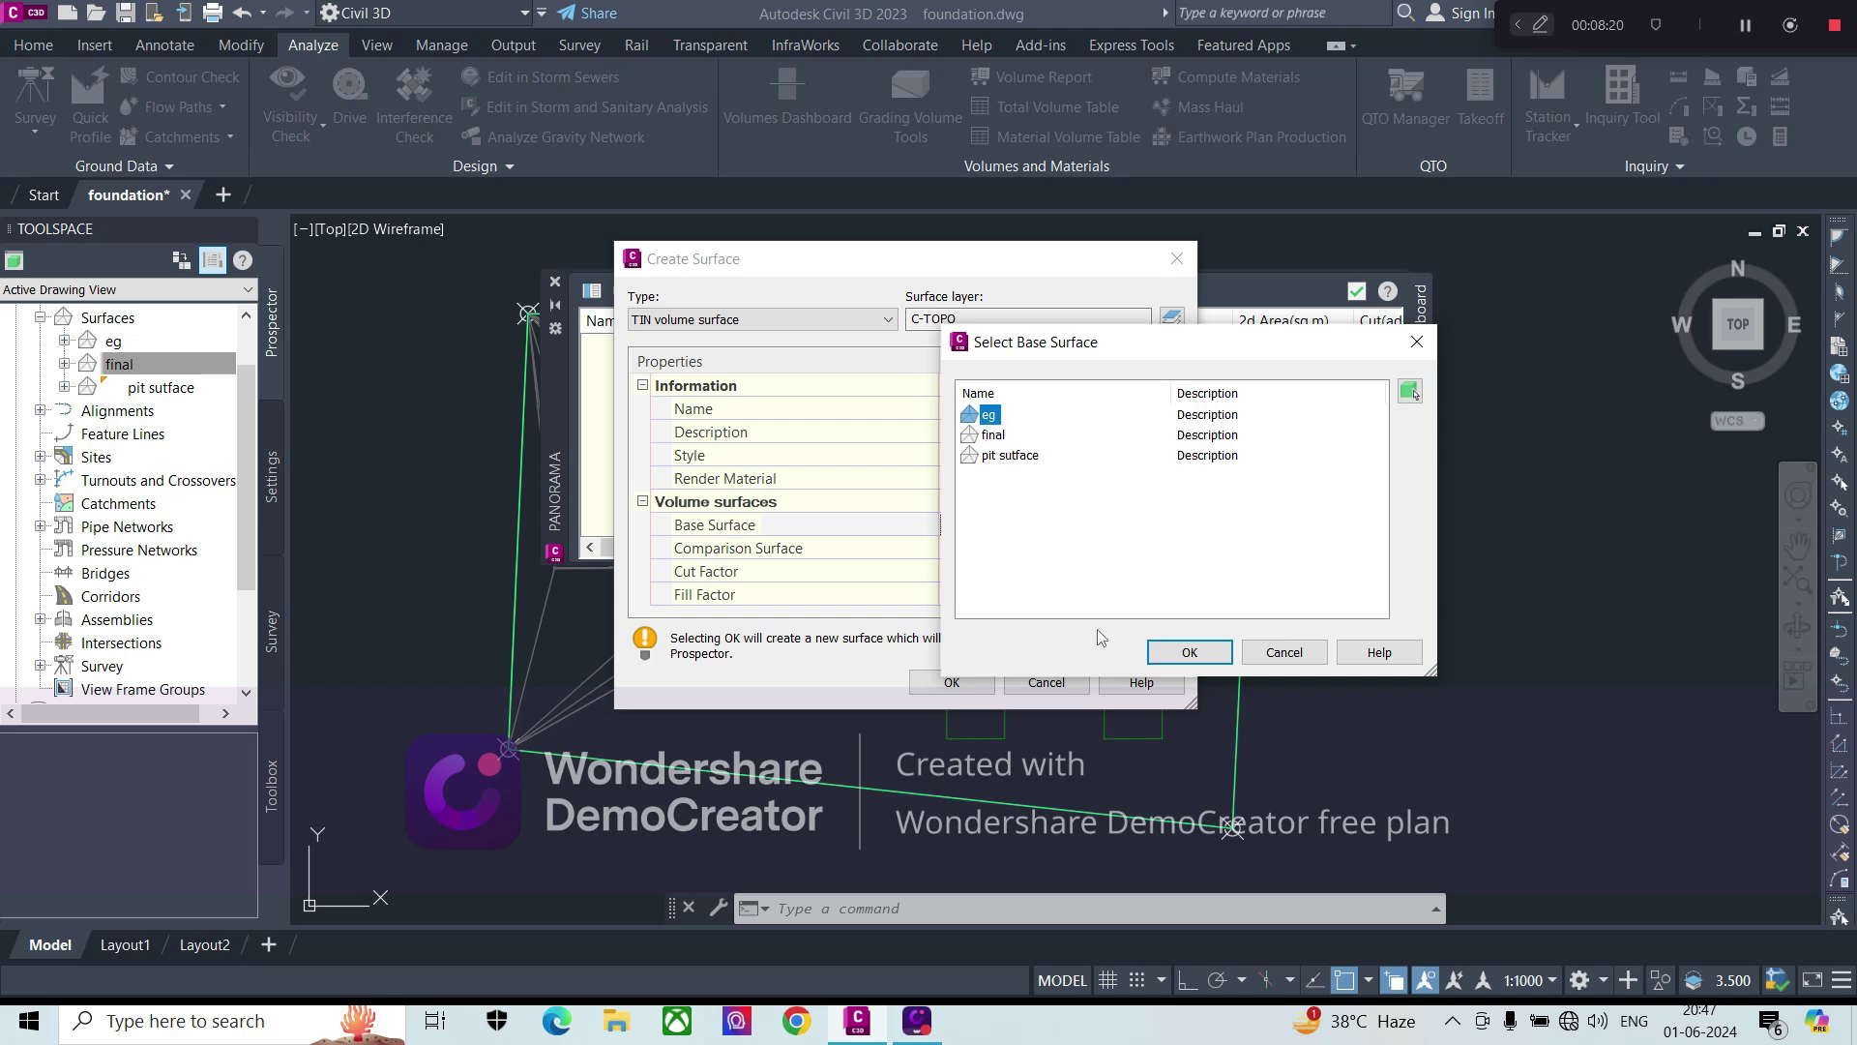
{"action": "left_click", "coordinate": [1183, 654]}
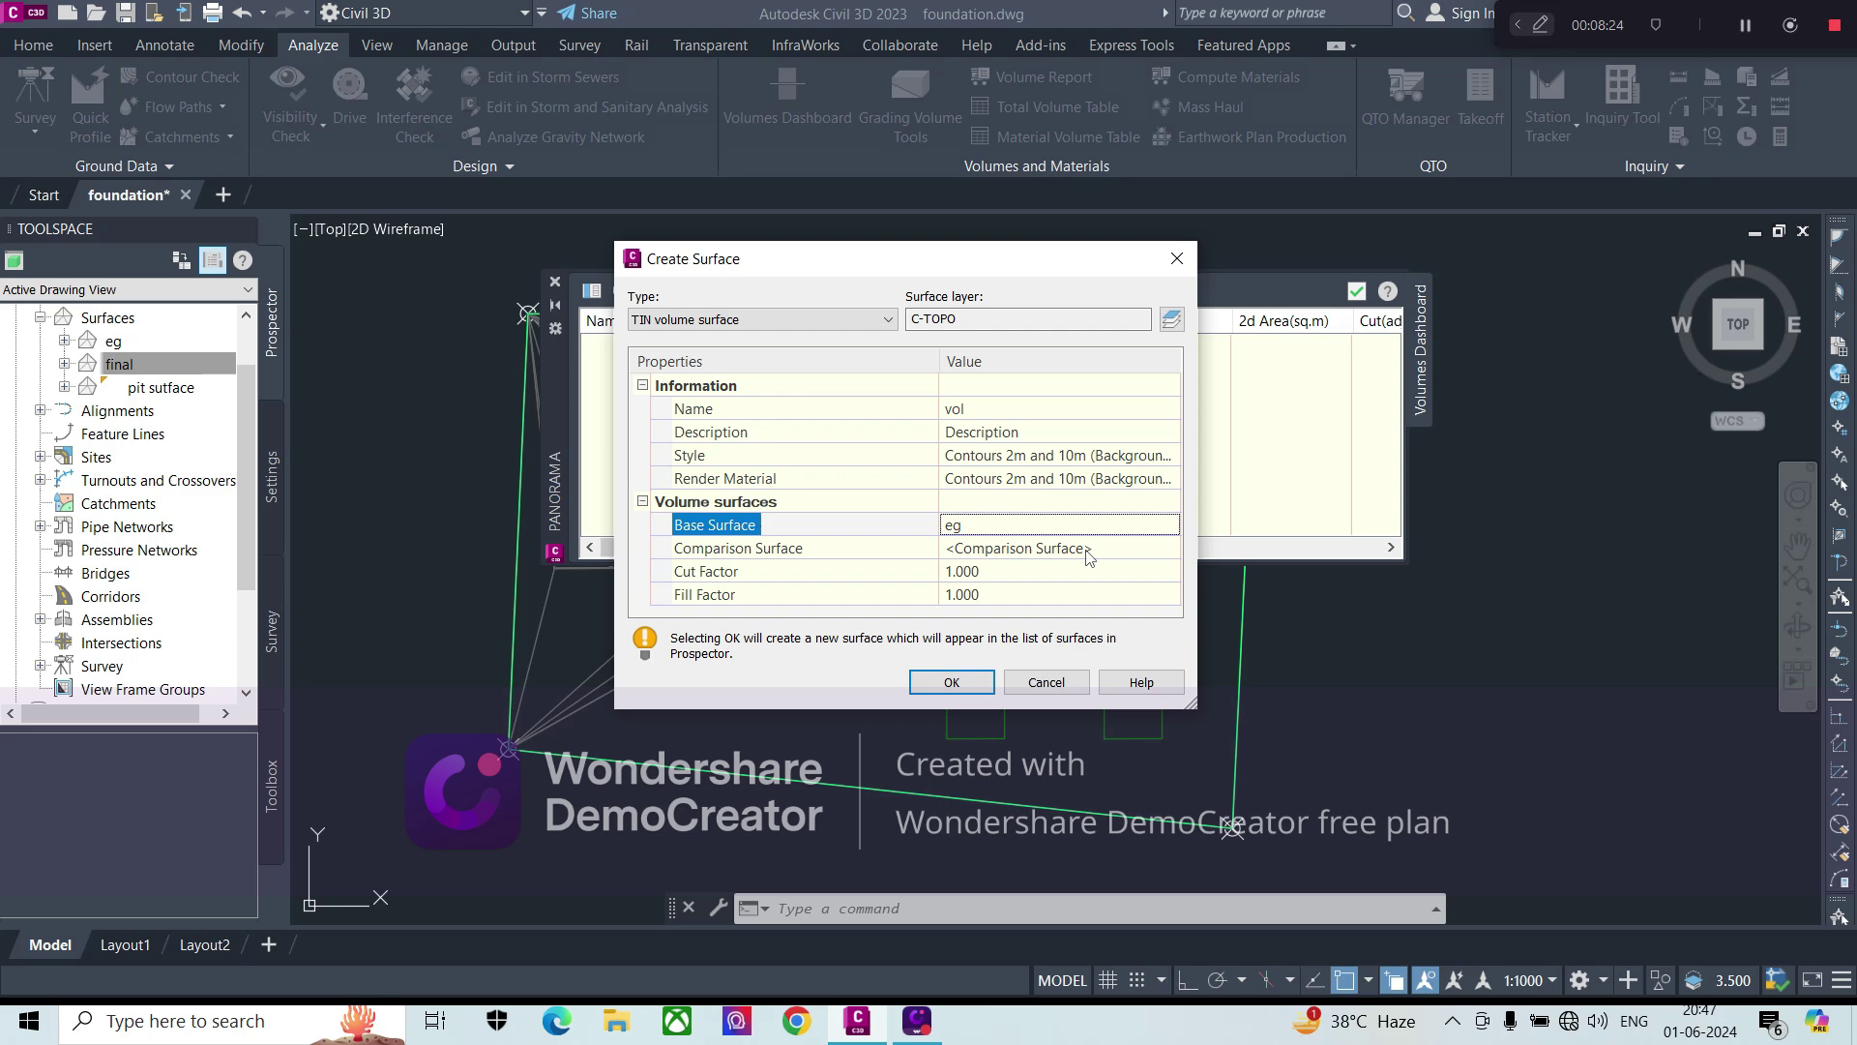
{"action": "left_click", "coordinate": [1087, 555]}
{"action": "left_click", "coordinate": [1168, 548]}
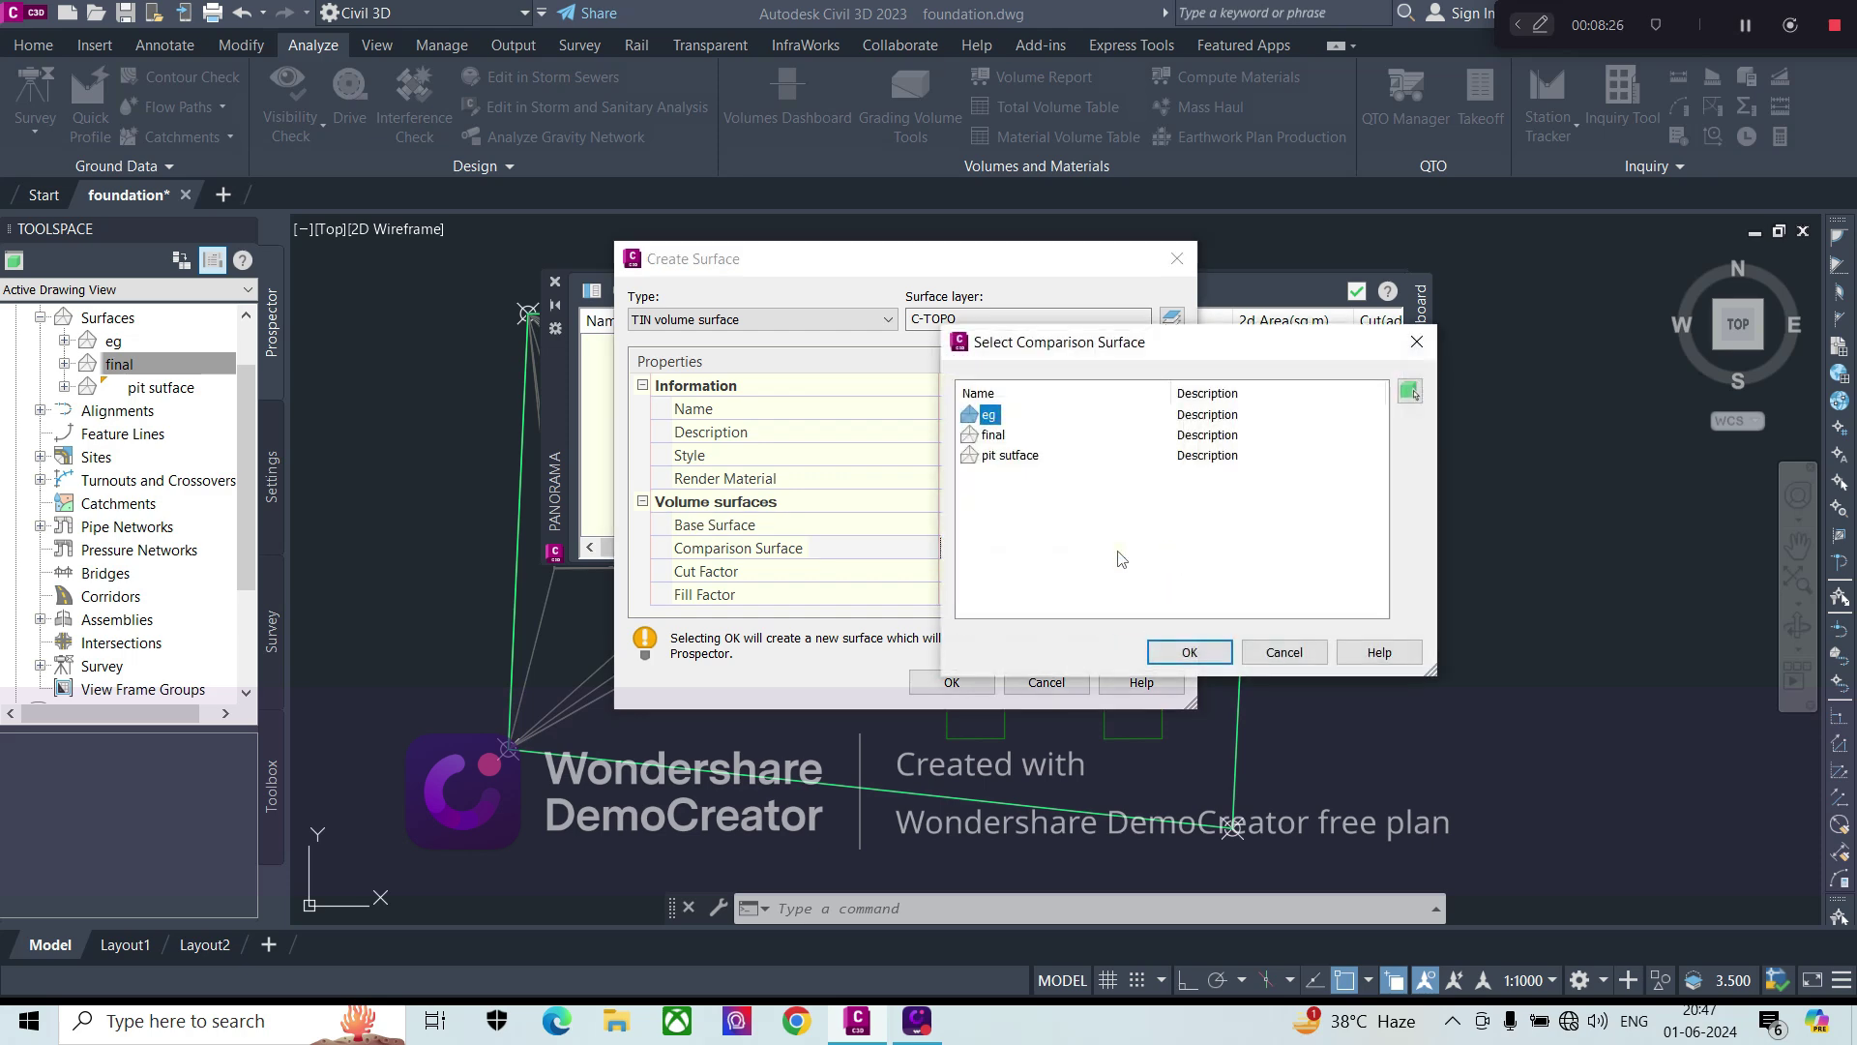
{"action": "left_click", "coordinate": [999, 442]}
{"action": "left_click", "coordinate": [1002, 457]}
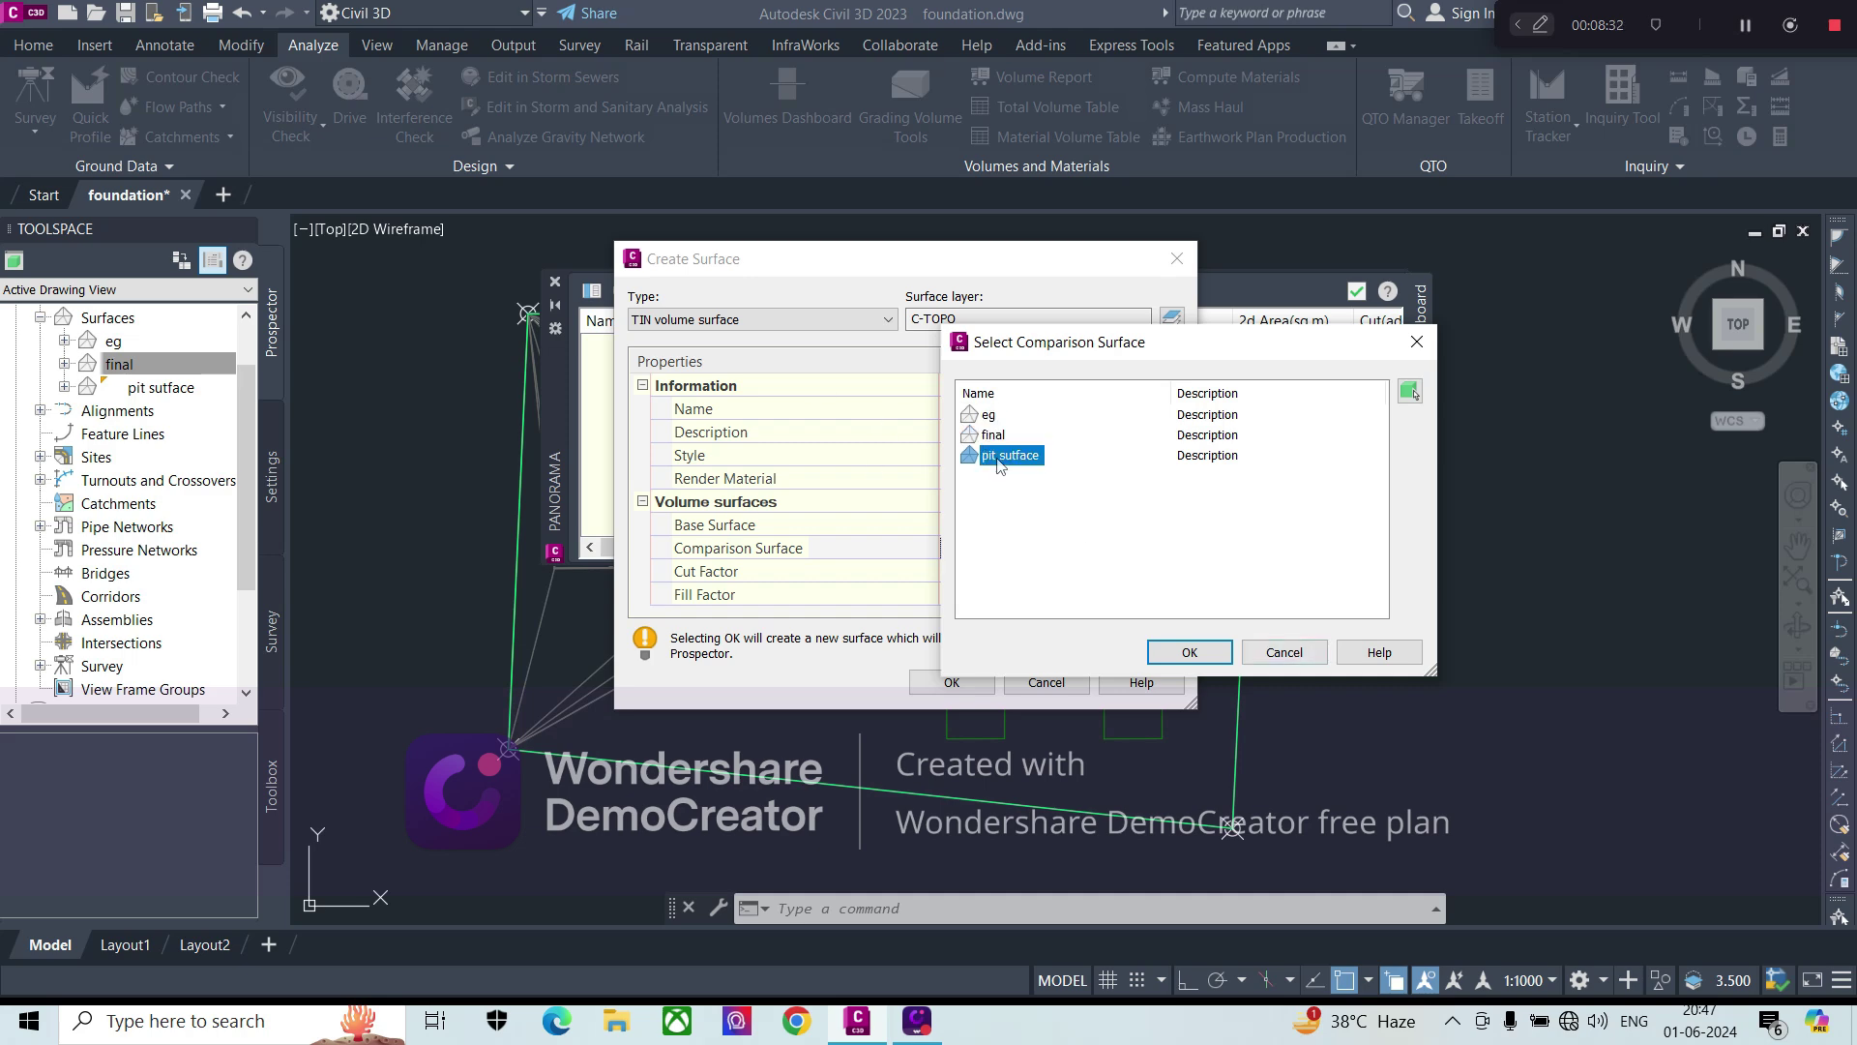
{"action": "left_click", "coordinate": [1188, 653]}
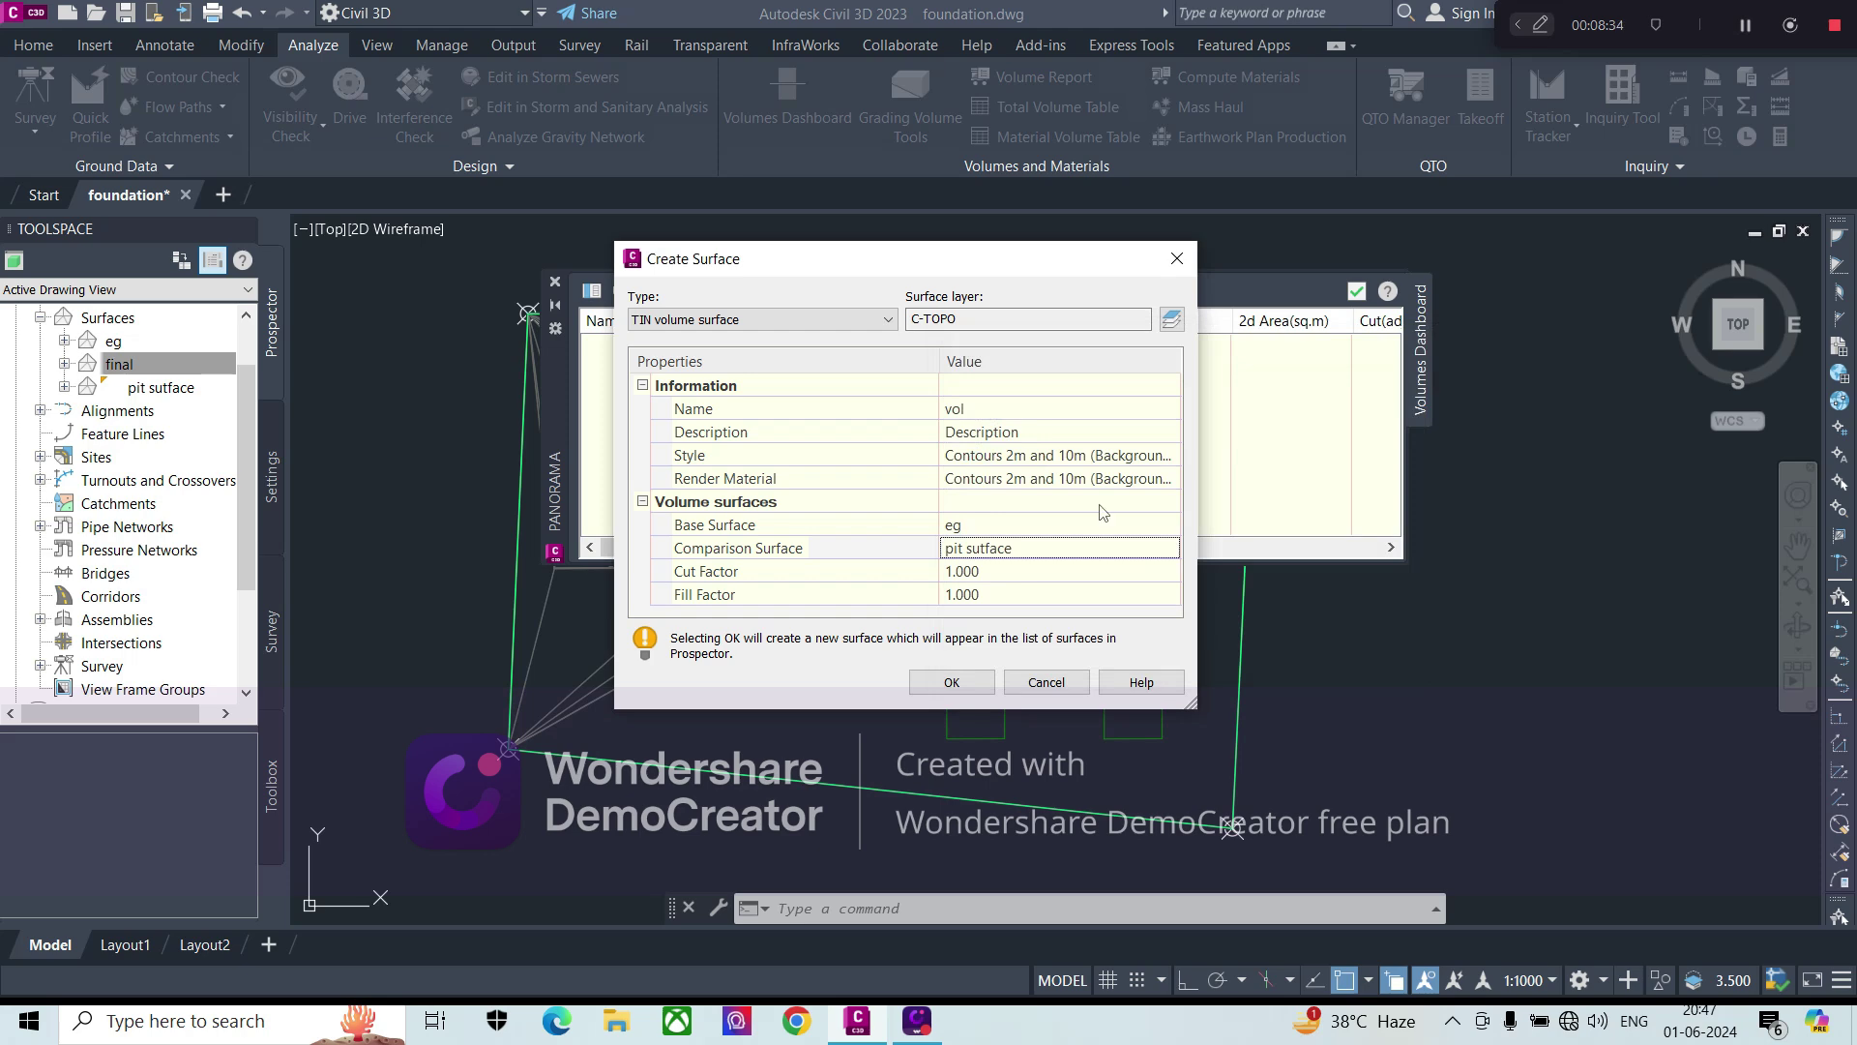
{"action": "left_click", "coordinate": [952, 683]}
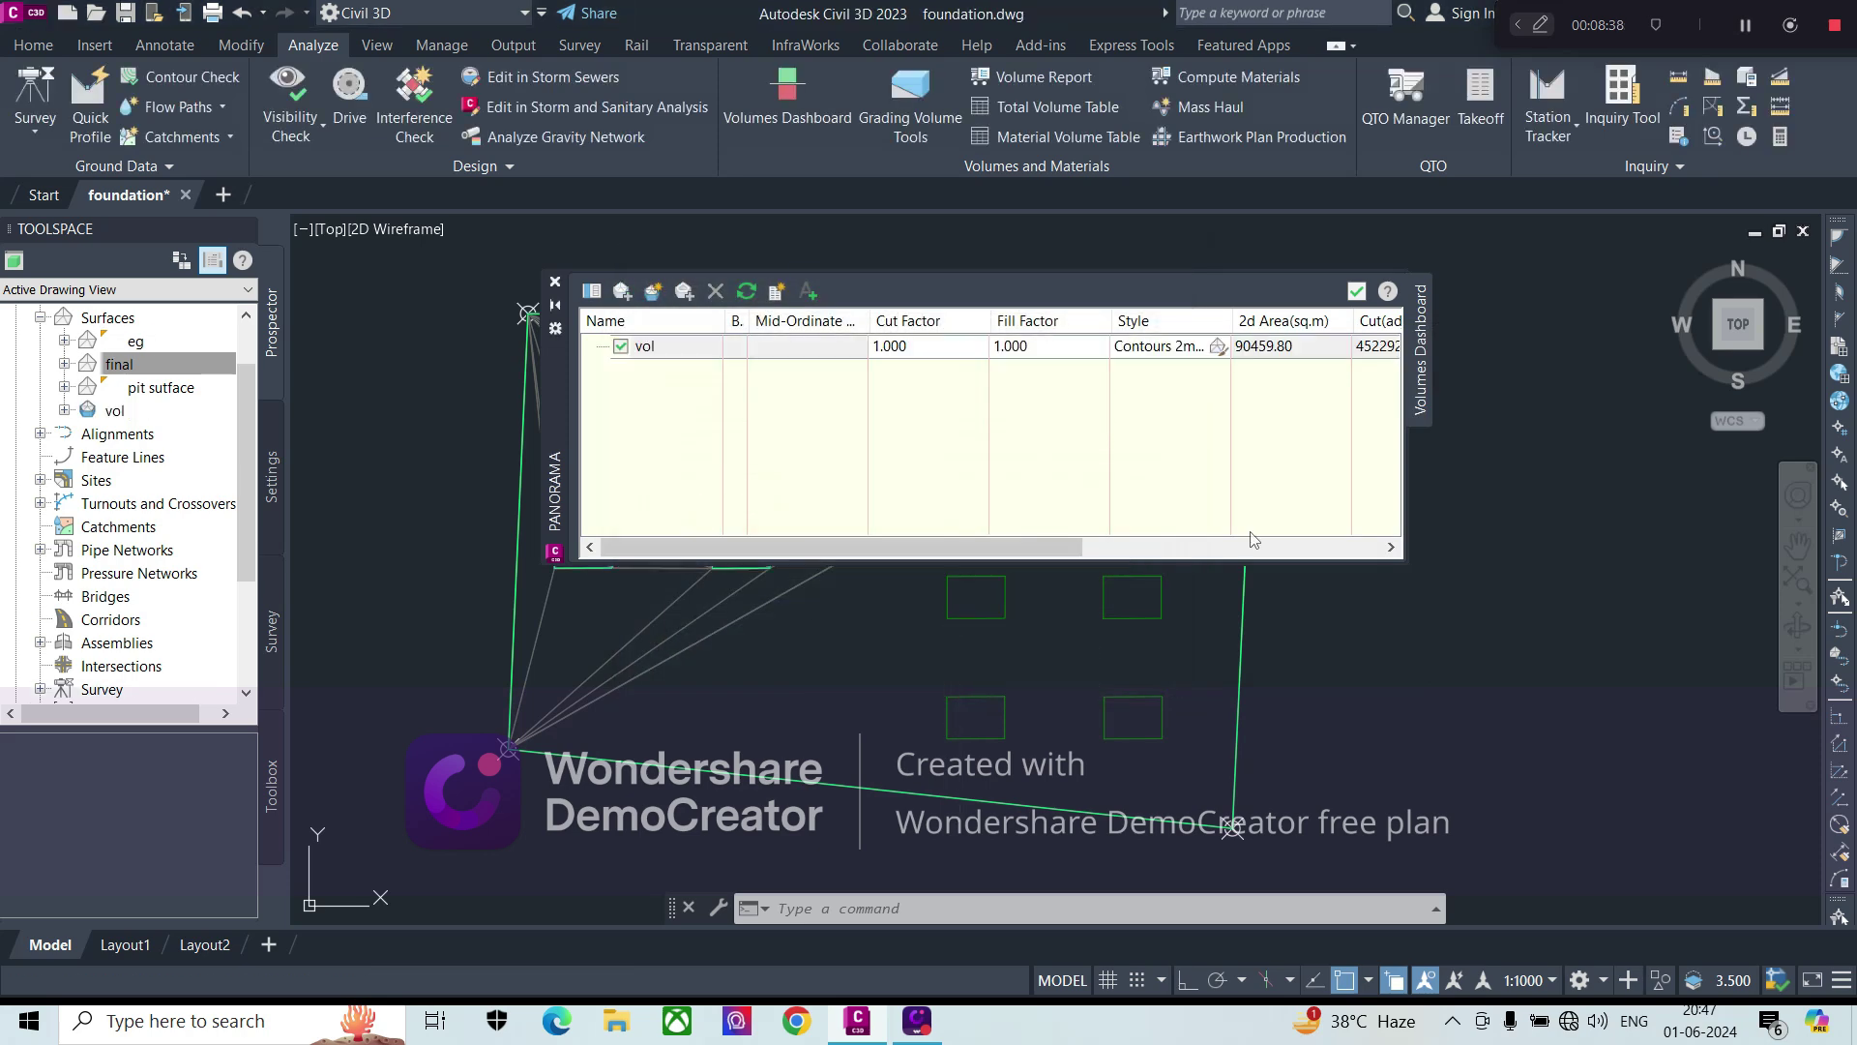
- Review the cut, fill and net volumes of the vol surface and close the Volumes Dashboard
{"action": "left_click_drag", "start_coordinate": [1078, 548], "coordinate": [1304, 553]}
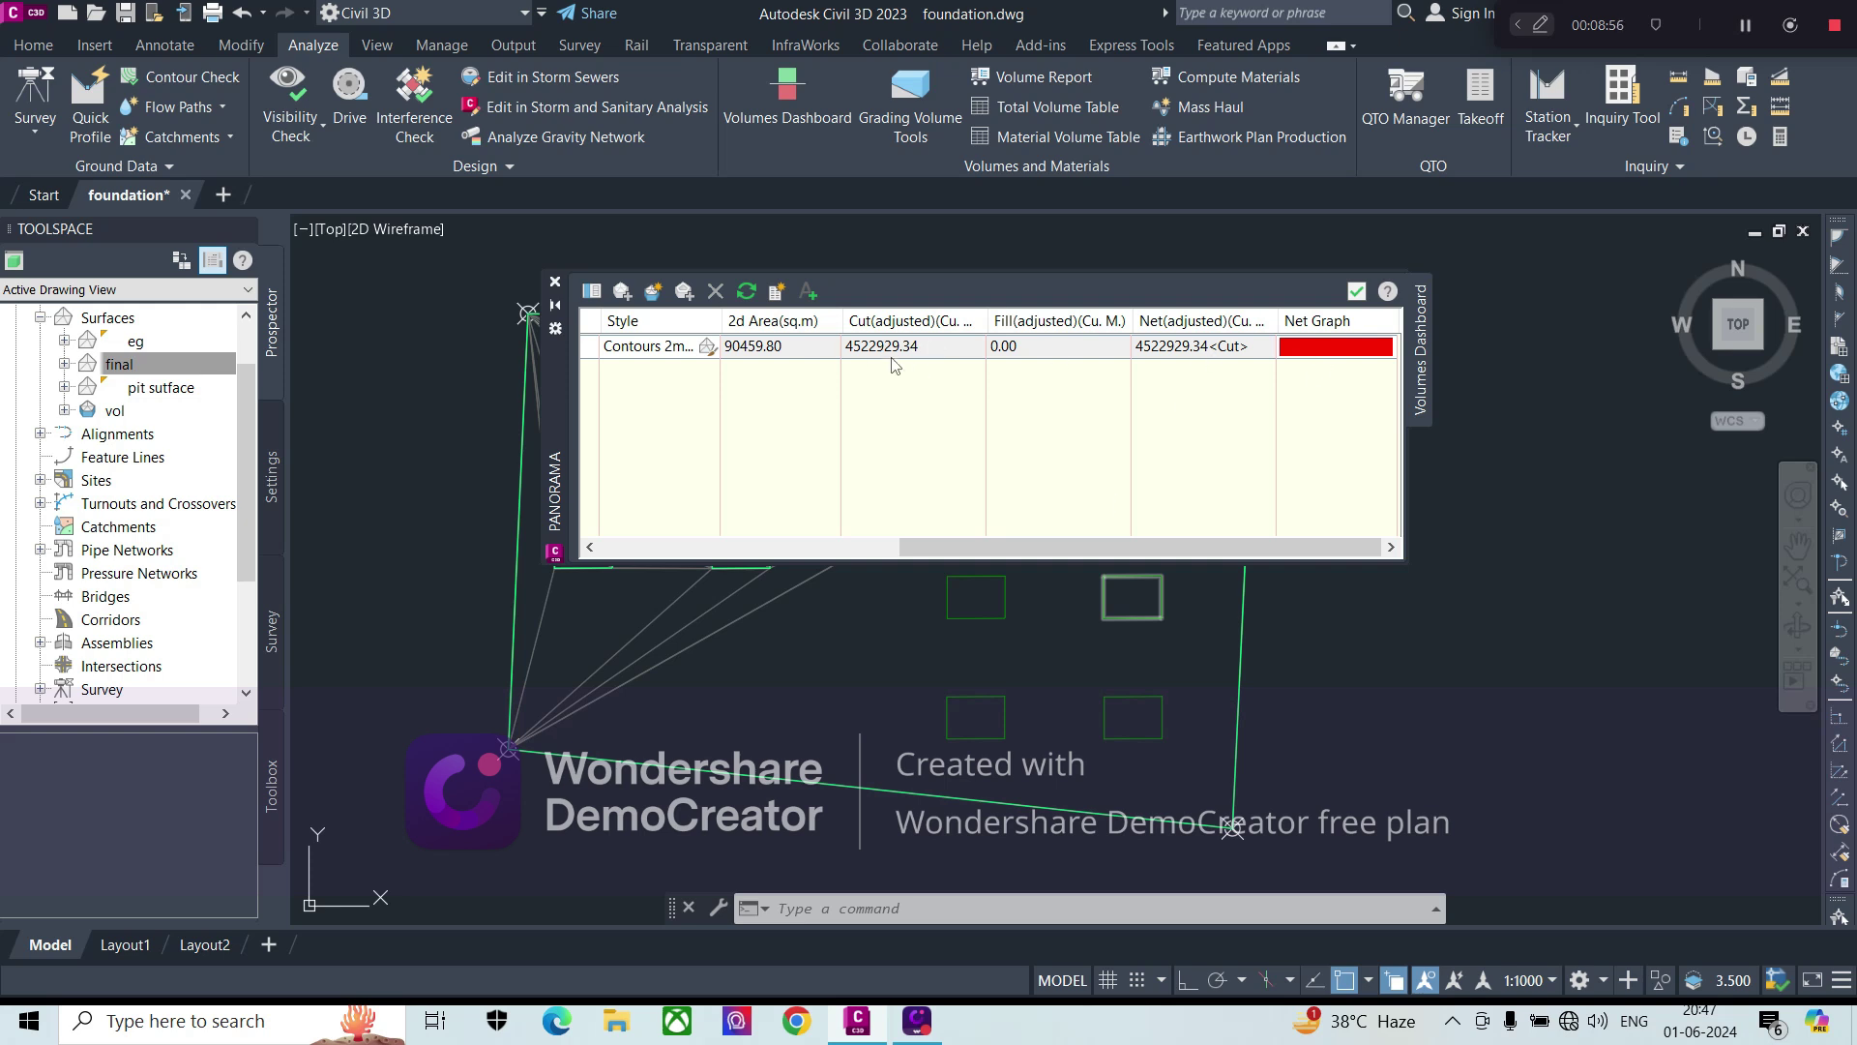
{"action": "left_click", "coordinate": [1356, 291]}
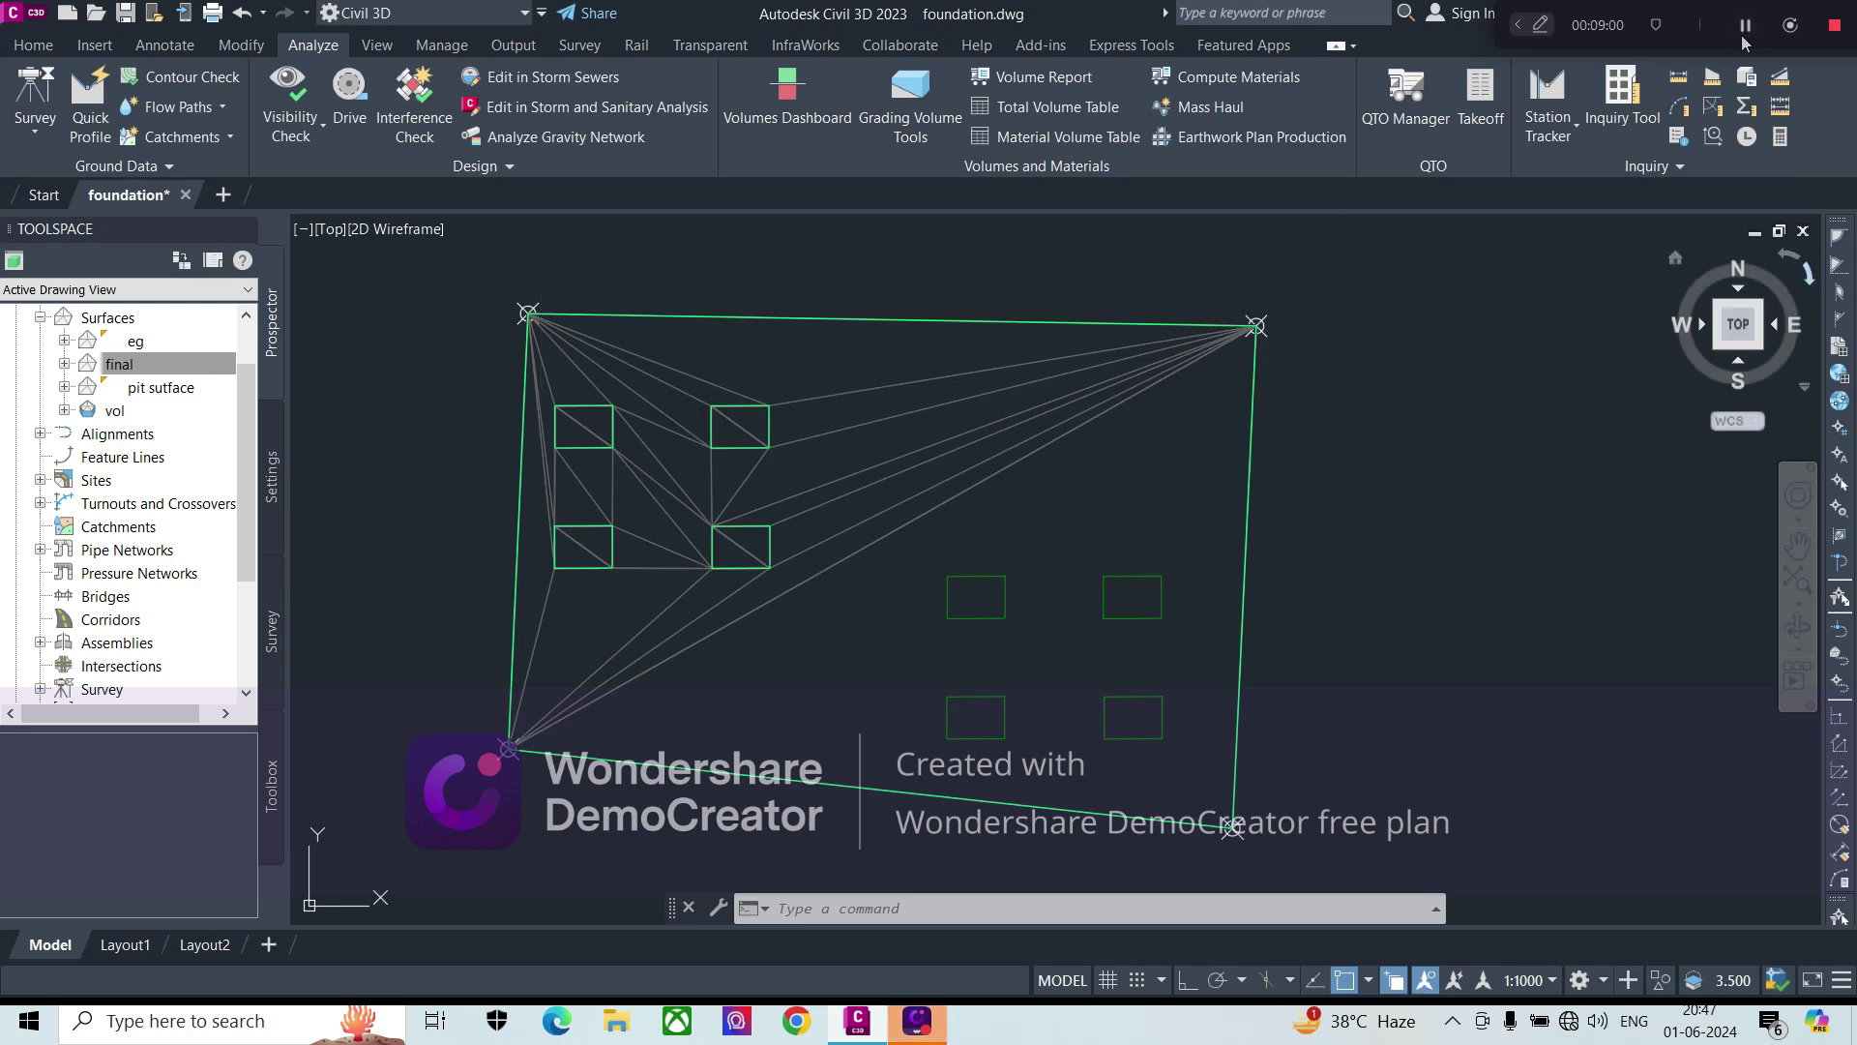
{"action": "mouse_move", "coordinate": [865, 346]}
{"action": "middle_mouse_down"}
{"action": "mouse_move", "coordinate": [912, 386]}
{"action": "mouse_move", "coordinate": [783, 374]}
{"action": "middle_mouse_up"}
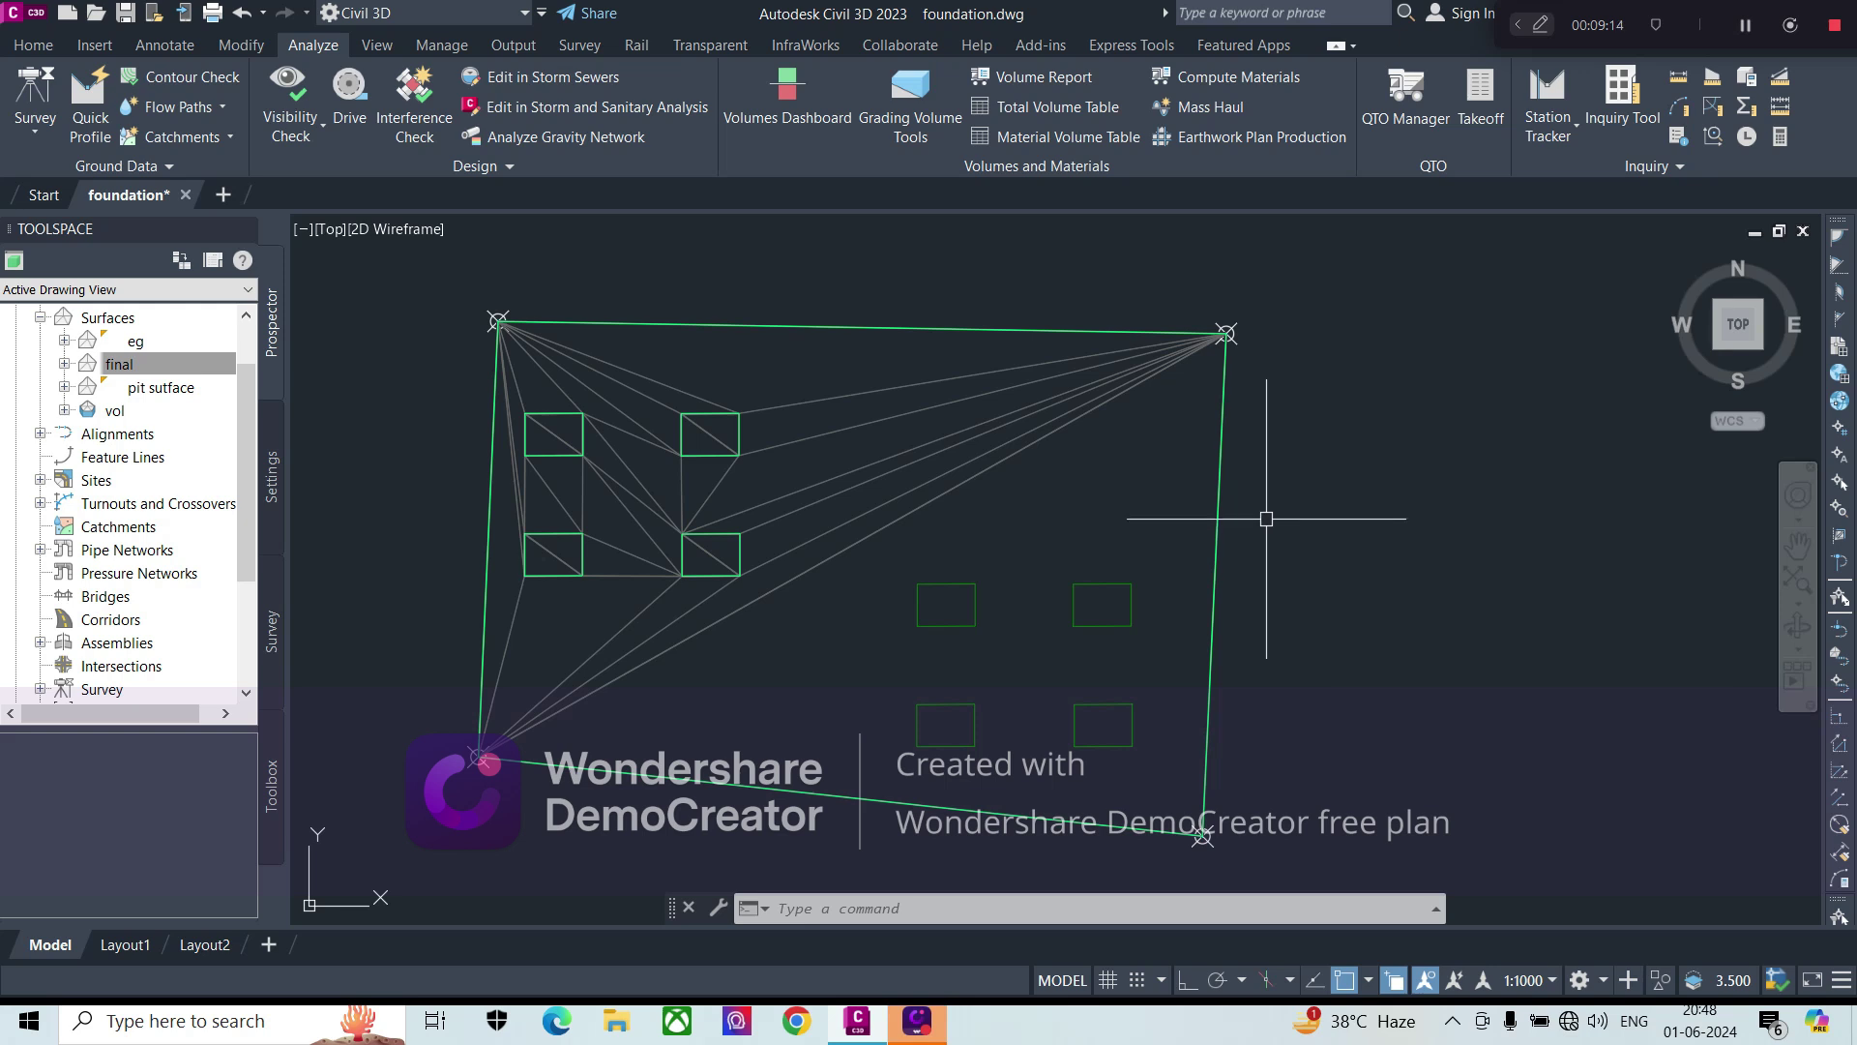
{"action": "middle_click_drag", "start_coordinate": [1092, 515], "coordinate": [1132, 522]}
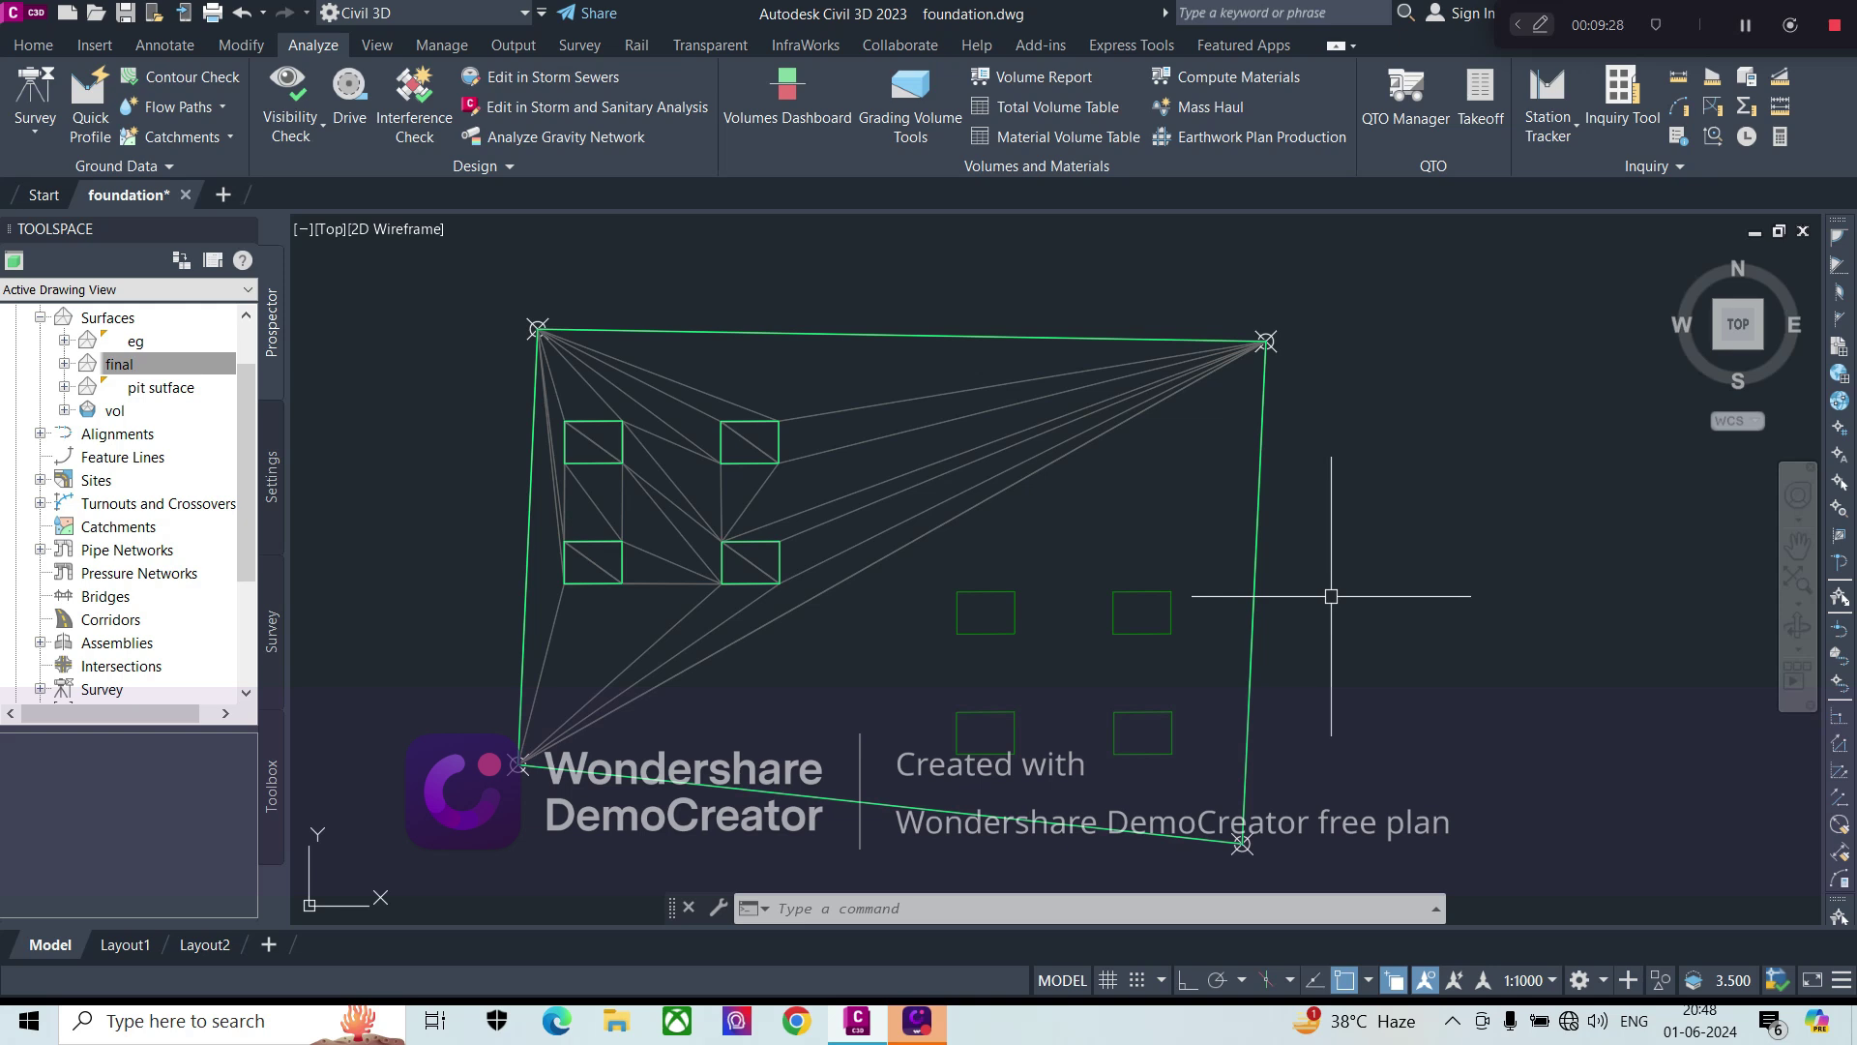
{"action": "middle_click_drag", "start_coordinate": [1331, 596], "coordinate": [1325, 578]}
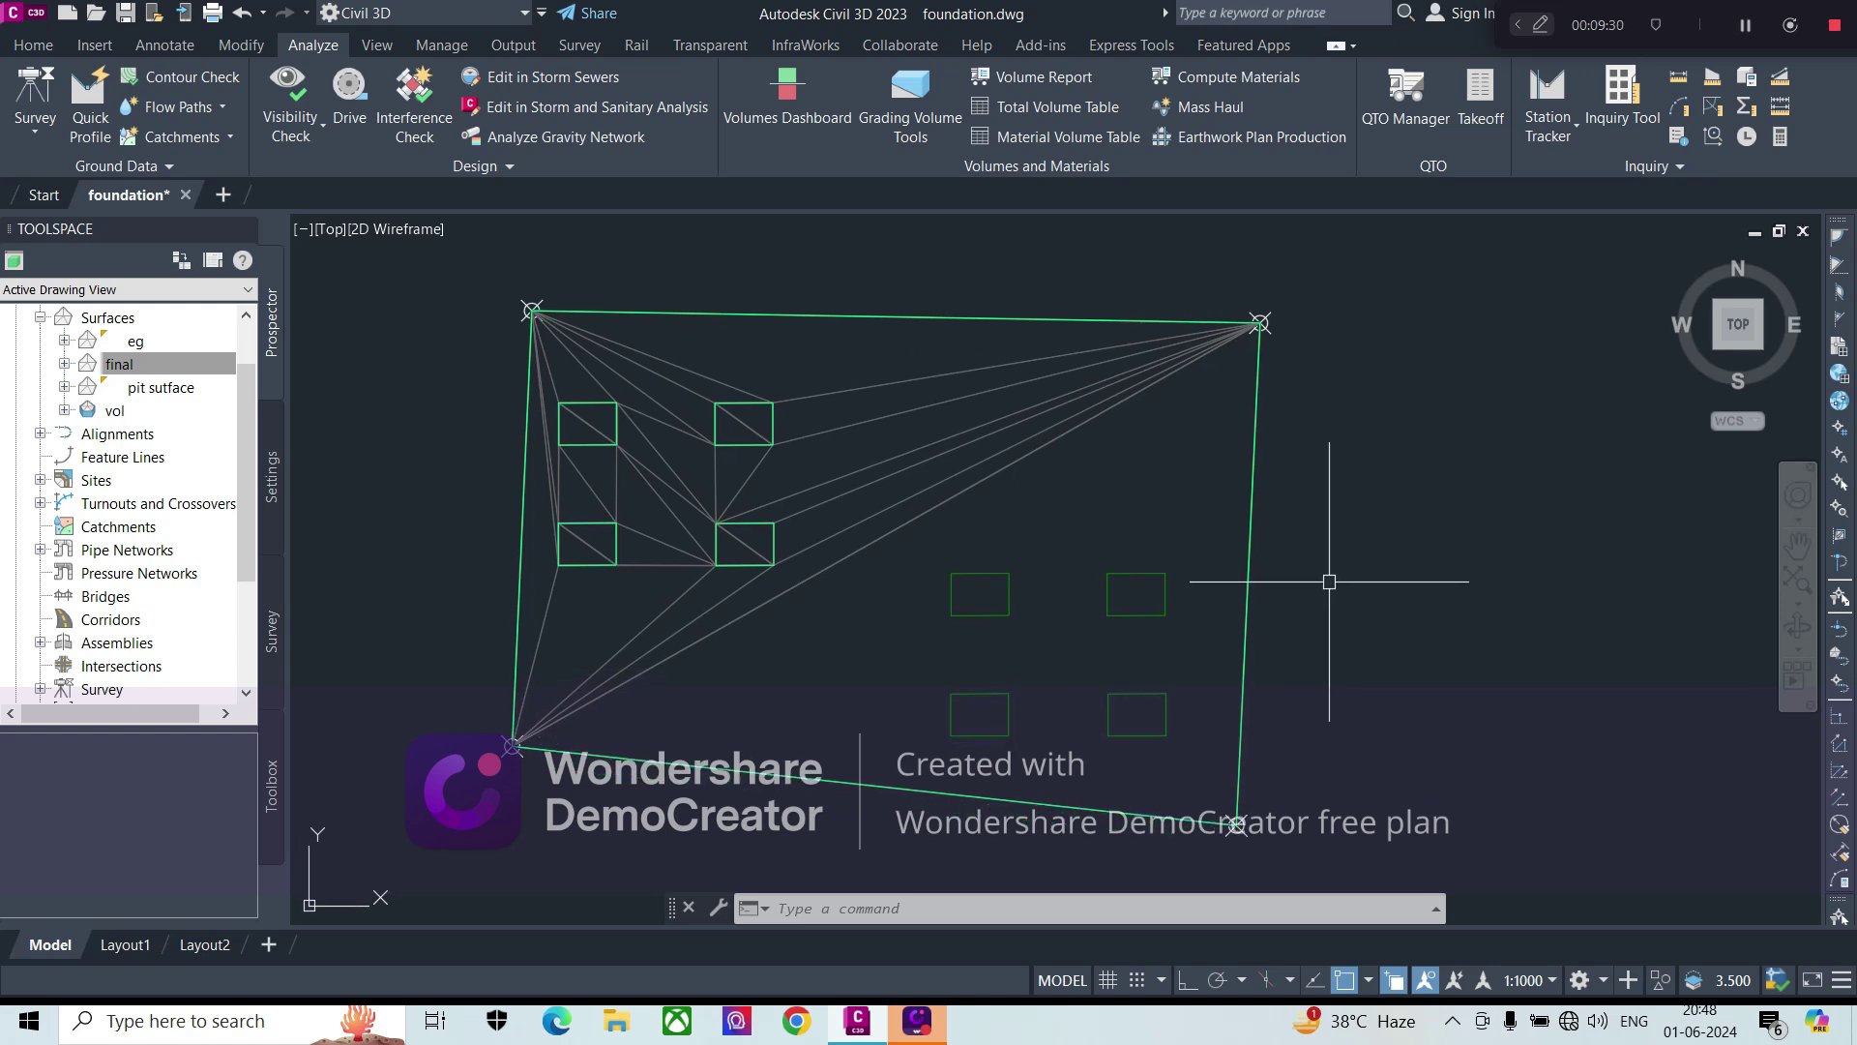